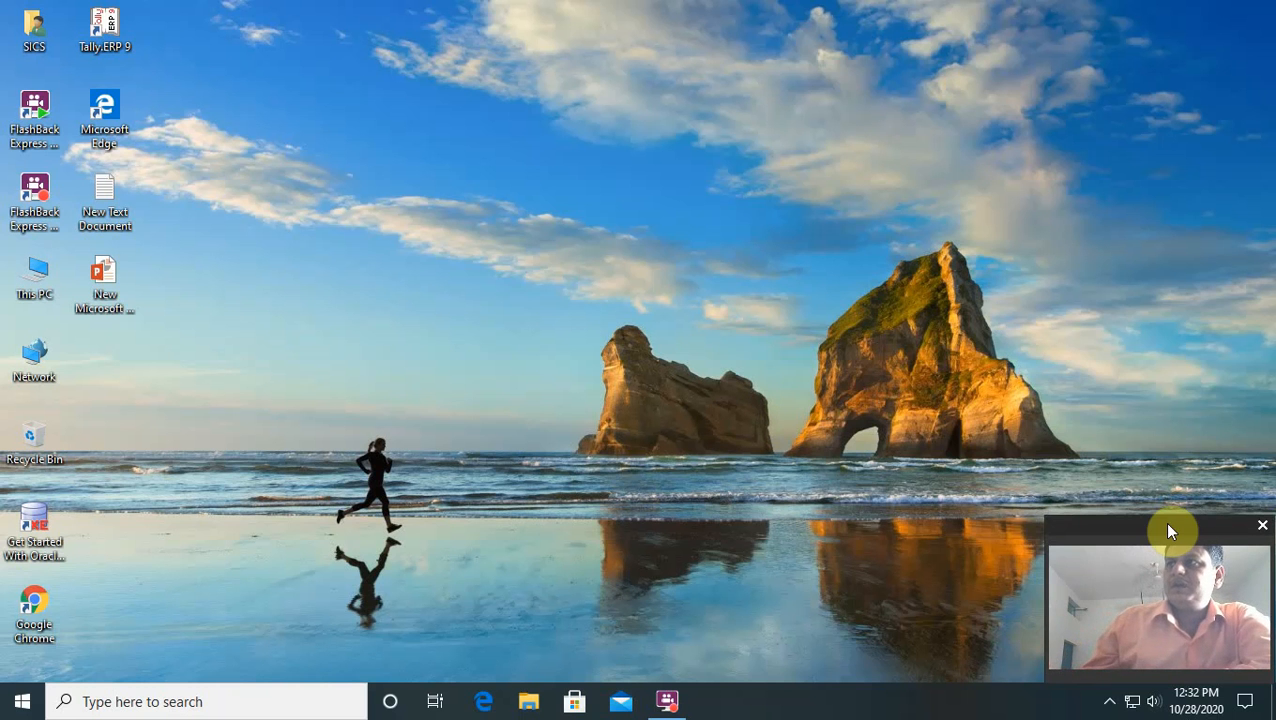
{"action": "mouse_move", "coordinate": [1168, 525]}
{"action": "left_mouse_down"}
{"action": "mouse_move", "coordinate": [1157, 498]}
{"action": "mouse_move", "coordinate": [1168, 525]}
{"action": "left_mouse_up"}
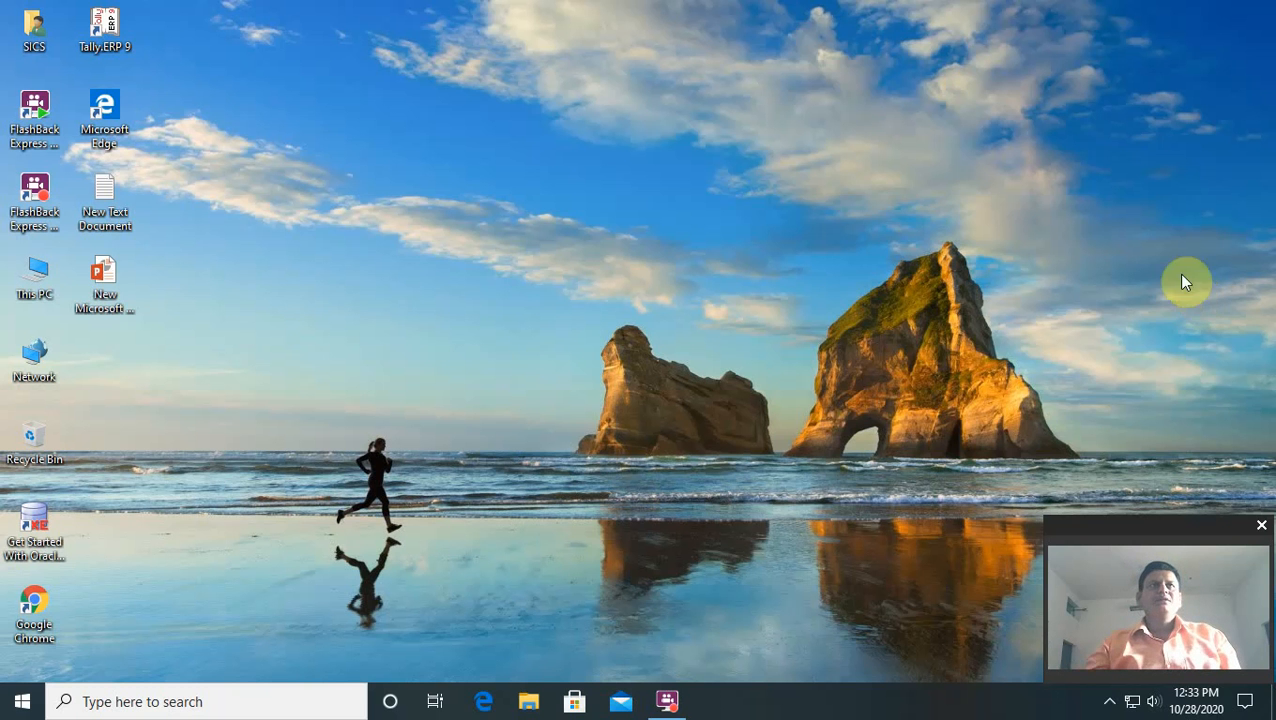
Launch Tally.ERP 9 in Educational Mode and open the Day Book of the company SSST Chitrakoot.
{"action": "double_click", "coordinate": [125, 28]}
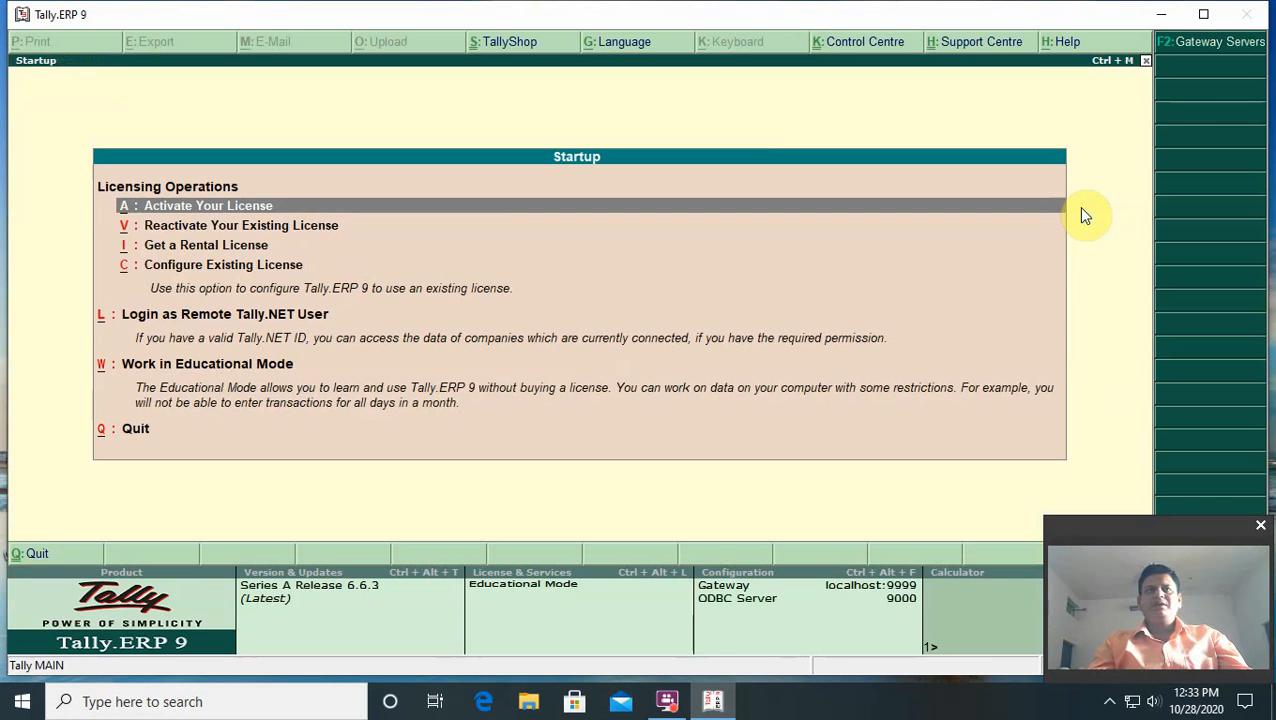
{"action": "key", "text": "Return"}
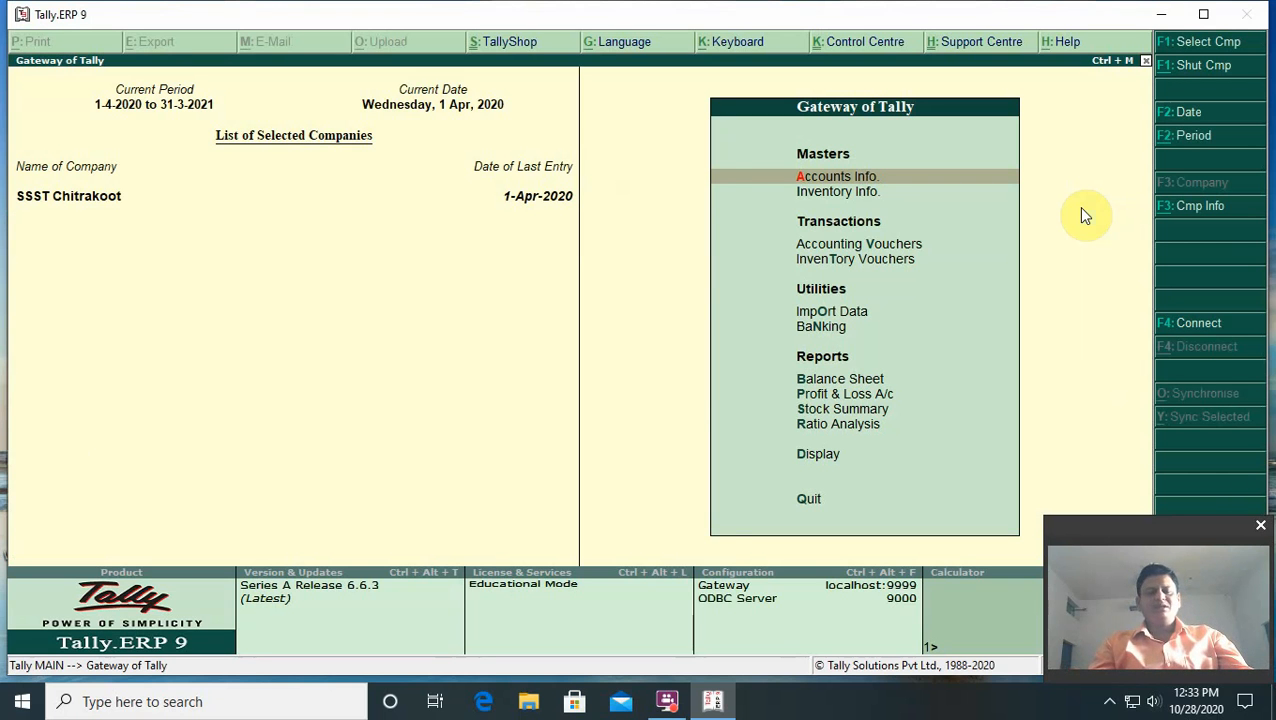
{"action": "key", "text": "d"}
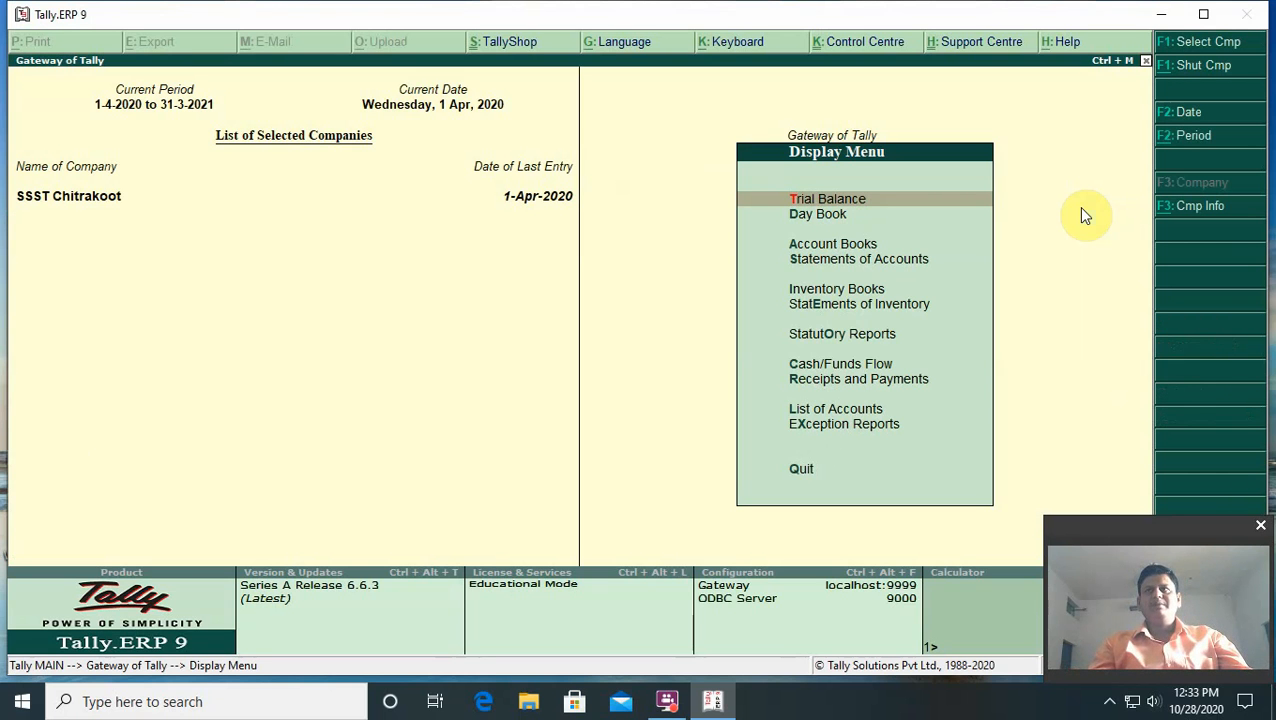
{"action": "key", "text": "d"}
Delete the 47,200.00 cash purchase voucher and the 5,750.00 credit purchase voucher from the Day Book.
{"action": "key", "text": "Down"}
{"action": "key", "text": "Down"}
{"action": "key", "text": "Down"}
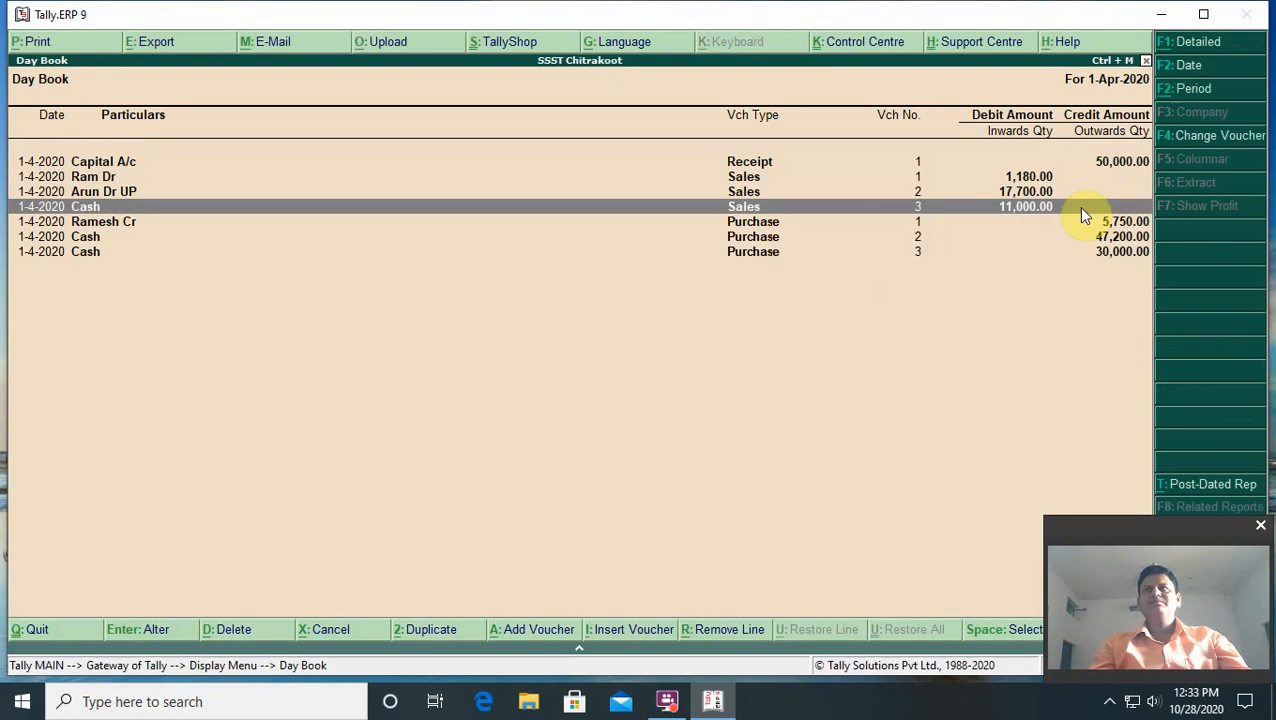
{"action": "key", "text": "Down"}
{"action": "key", "text": "Down"}
{"action": "key", "text": "Down"}
{"action": "key", "text": "Up"}
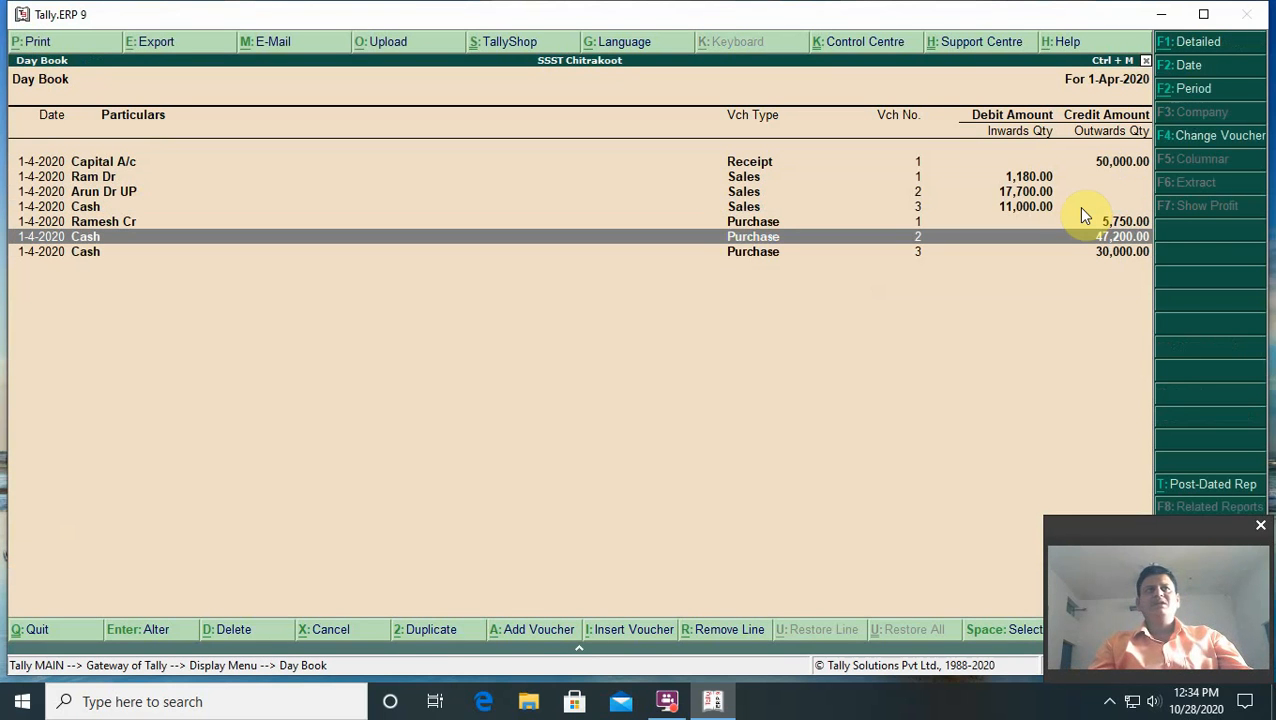
{"action": "key", "text": "alt+d"}
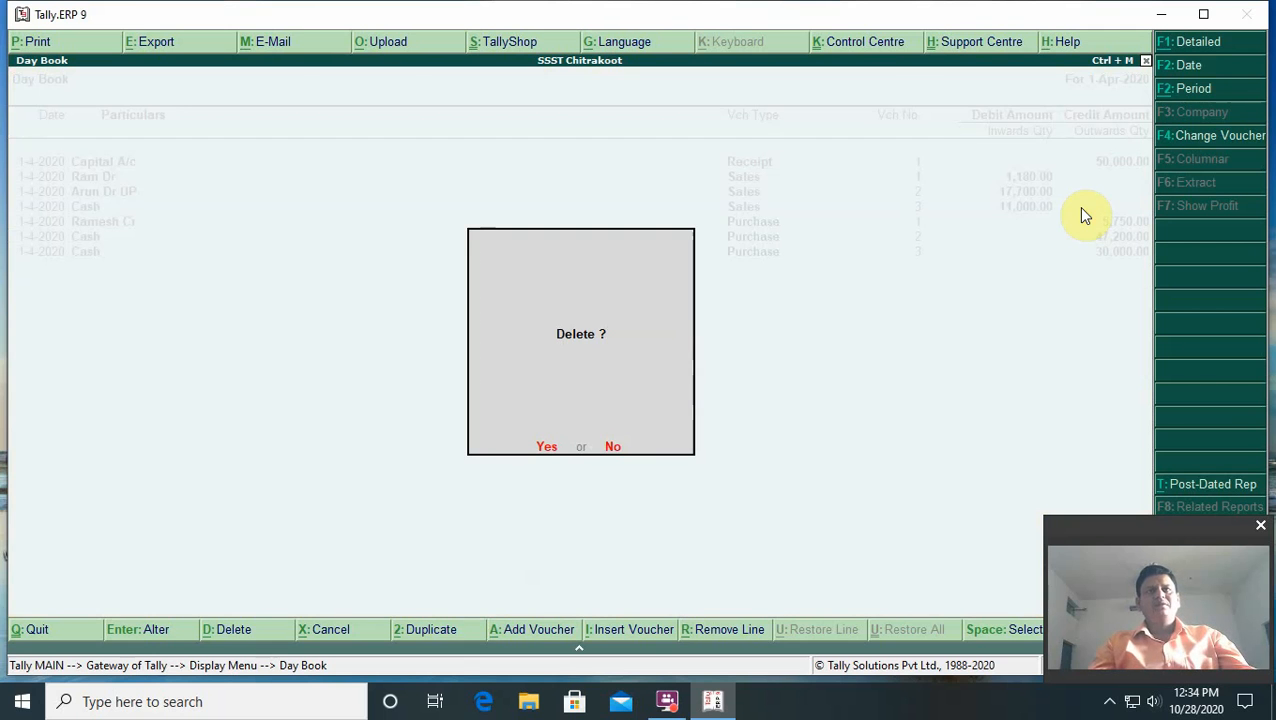
{"action": "key", "text": "y"}
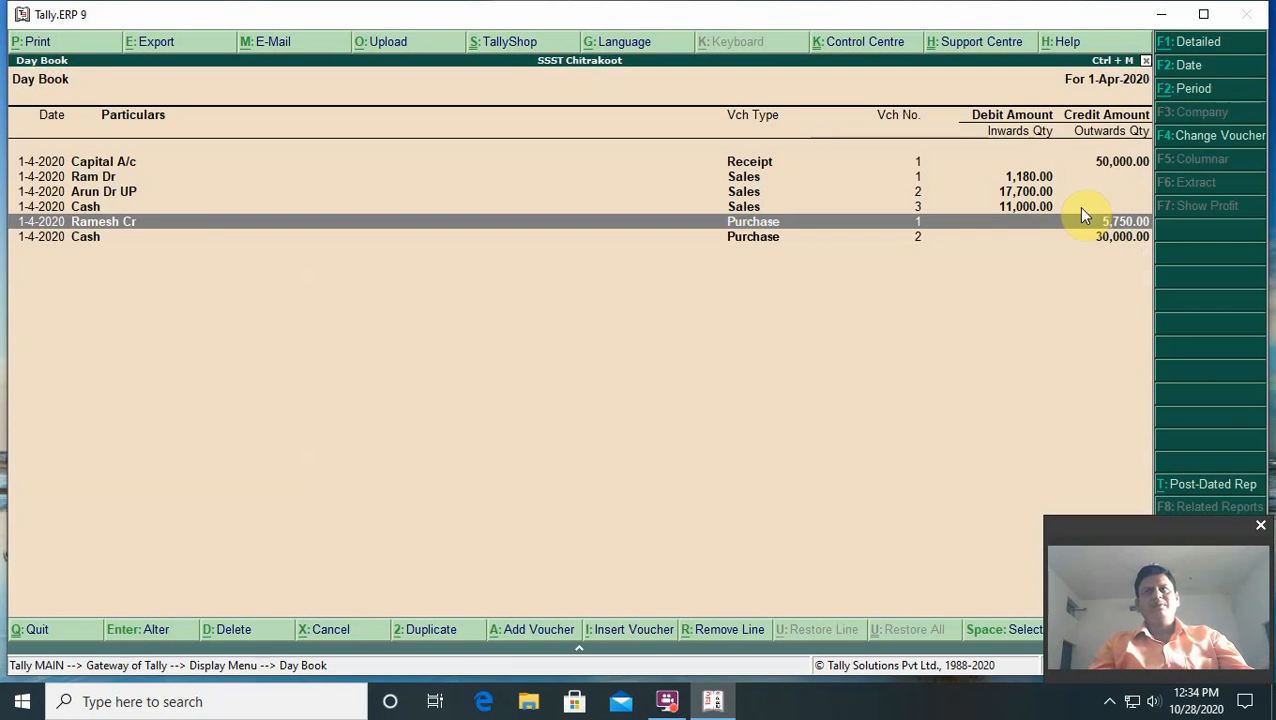
{"action": "key", "text": "alt+d"}
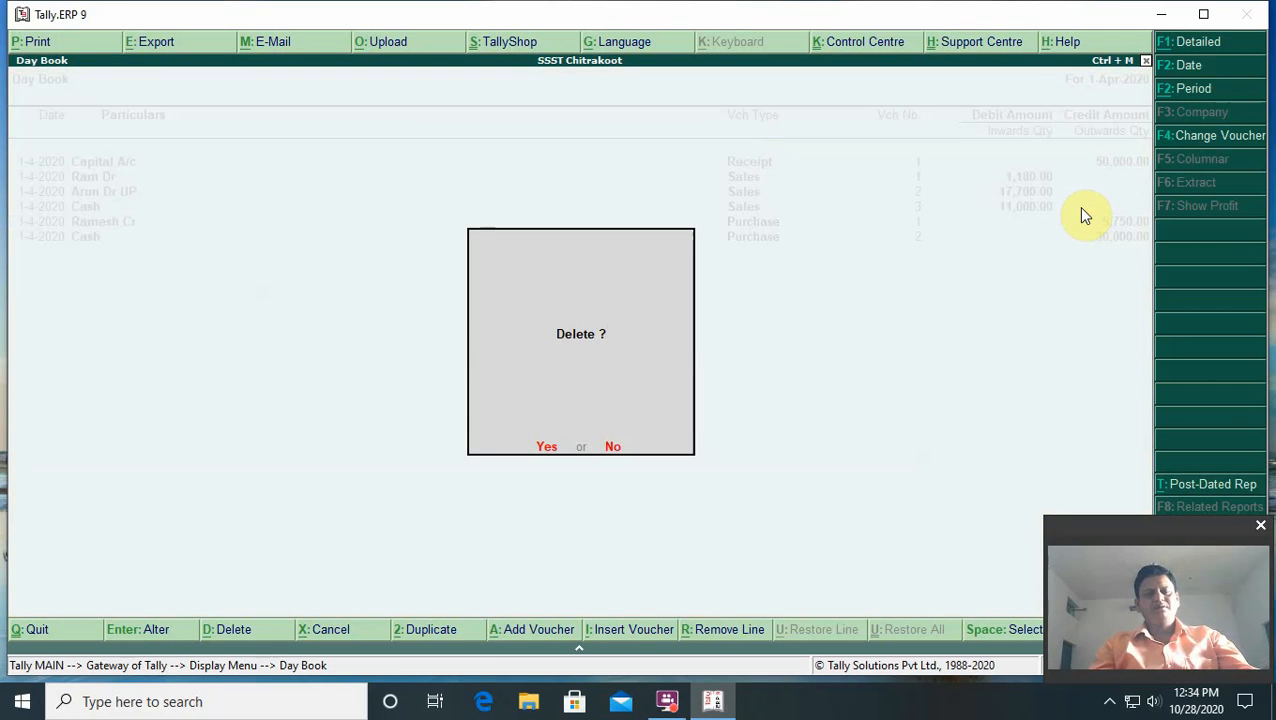
{"action": "key", "text": "y"}
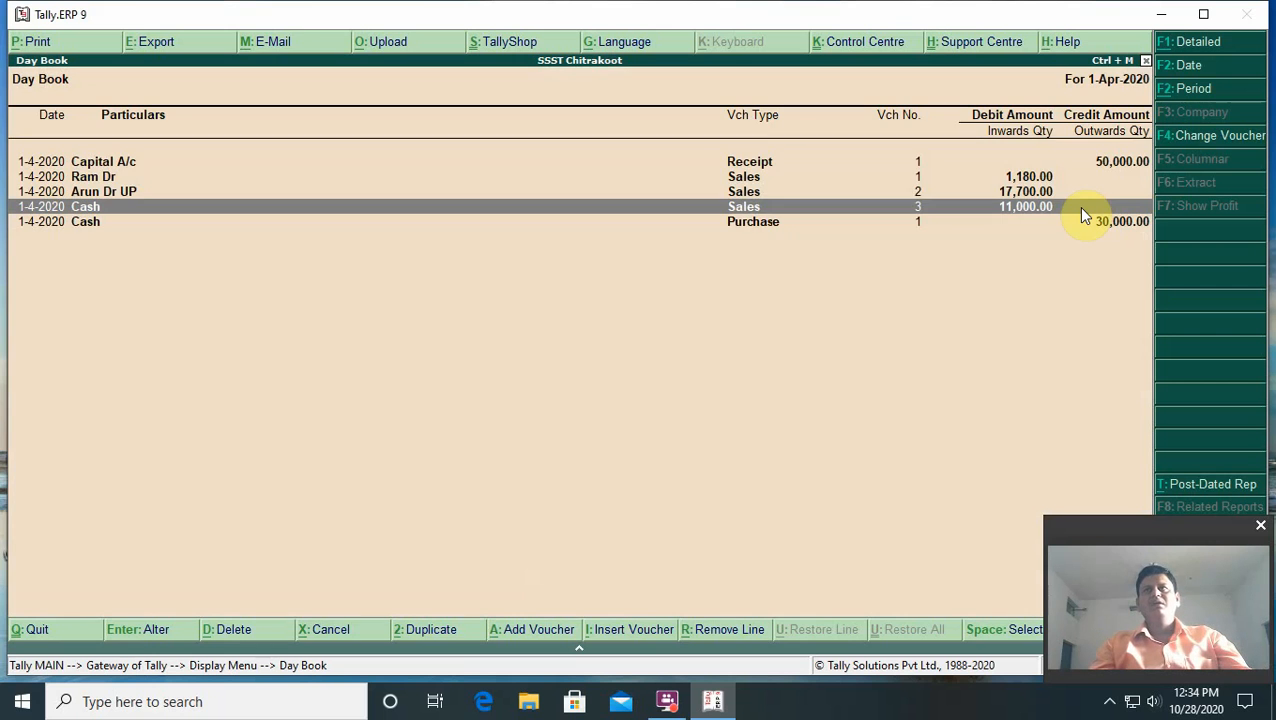
Delete the three sales vouchers of 11,000.00, 17,700.00 and 1,180.00 from the Day Book.
{"action": "key", "text": "alt+d"}
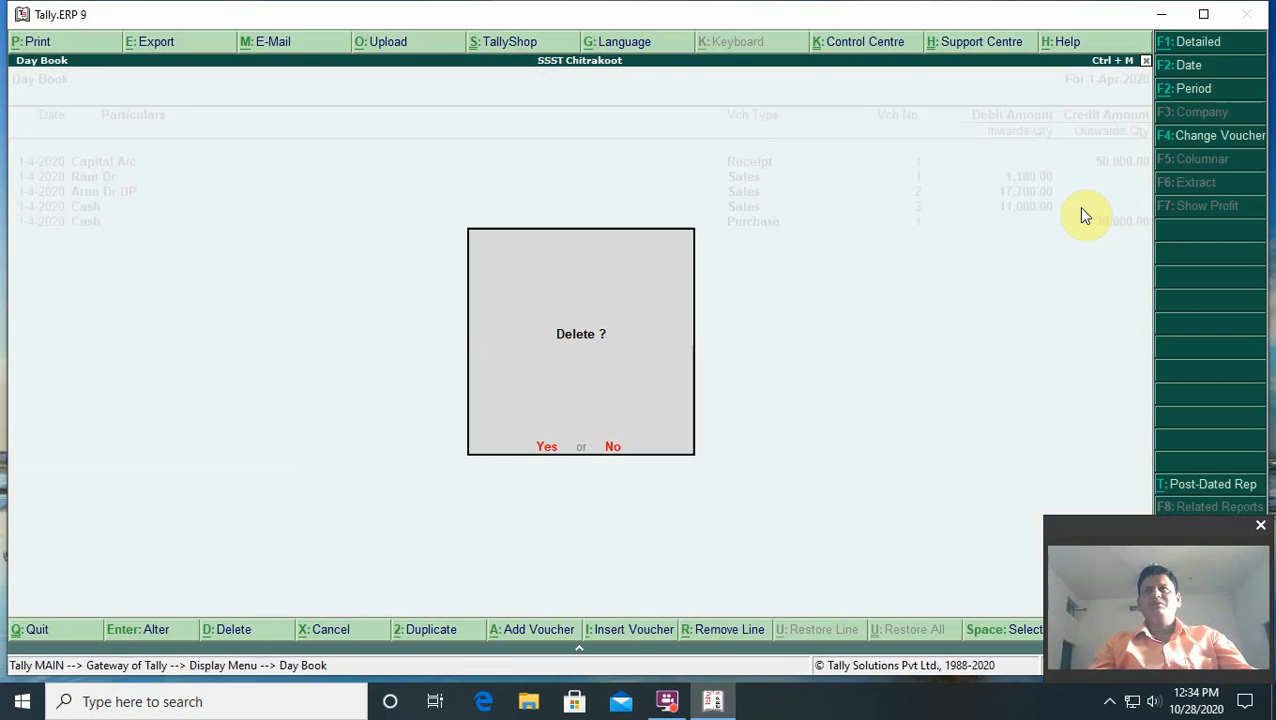
{"action": "key", "text": "y"}
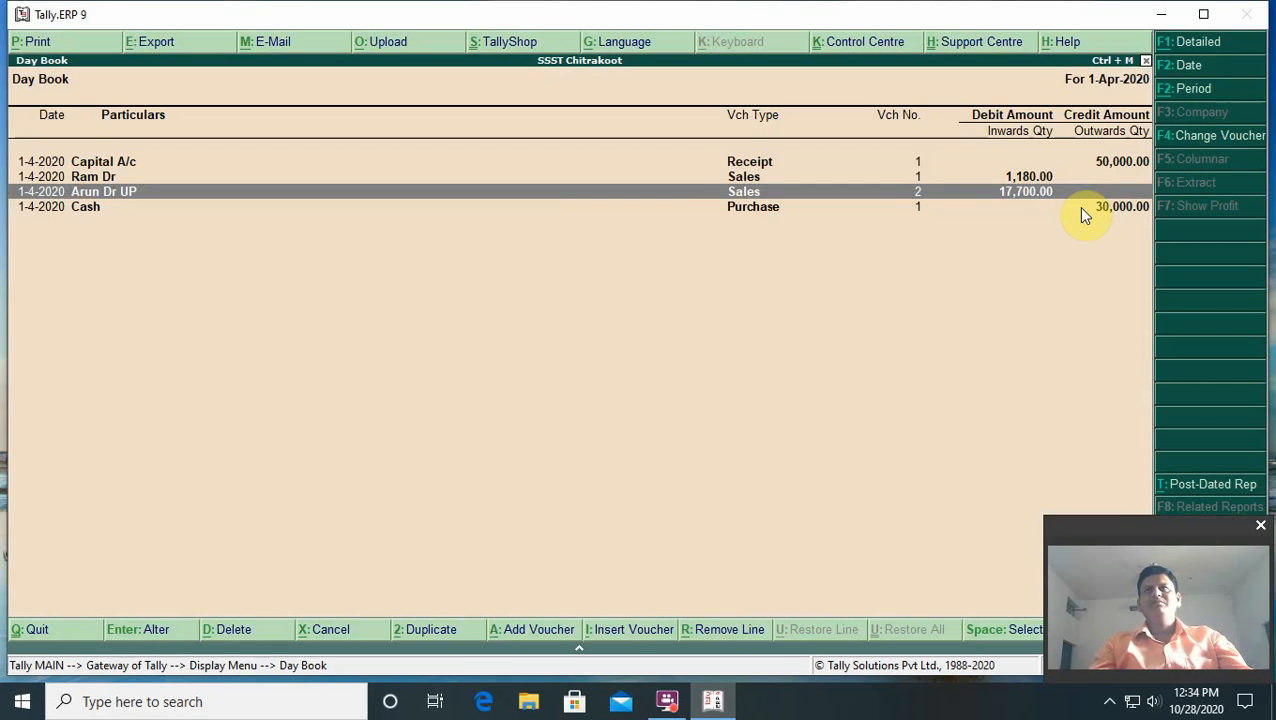
{"action": "key", "text": "alt+d"}
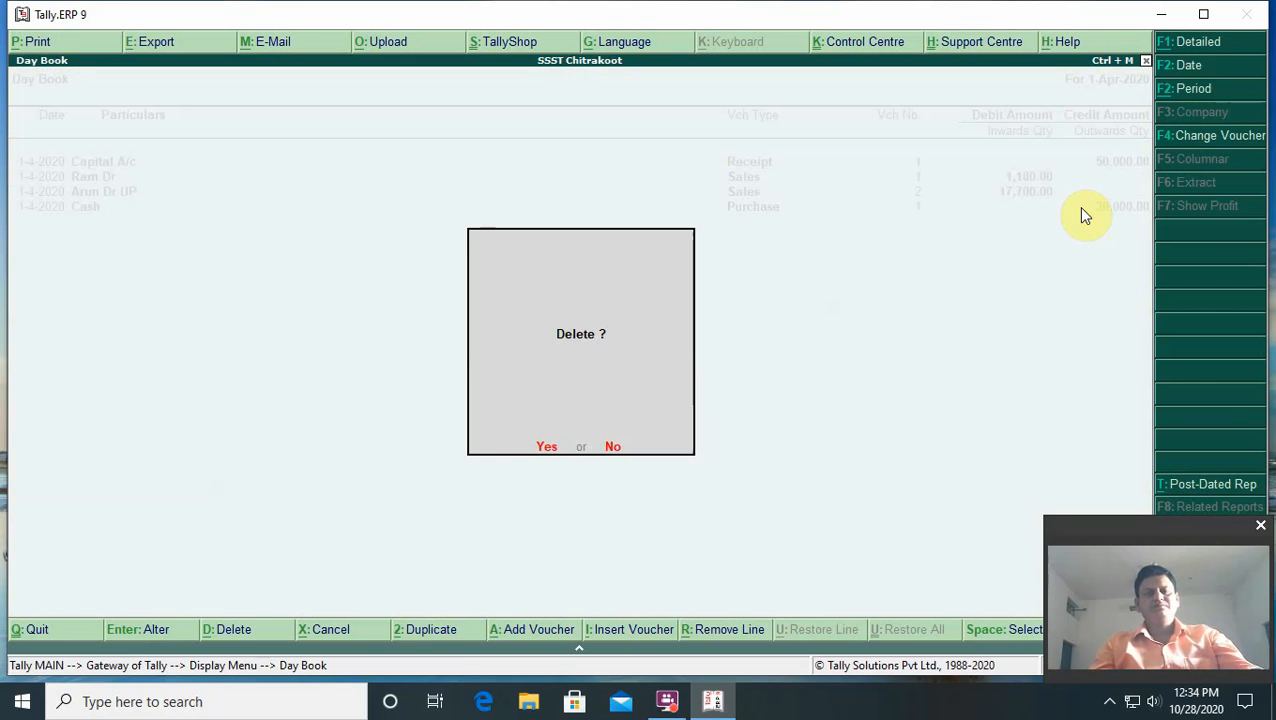
{"action": "key", "text": "y"}
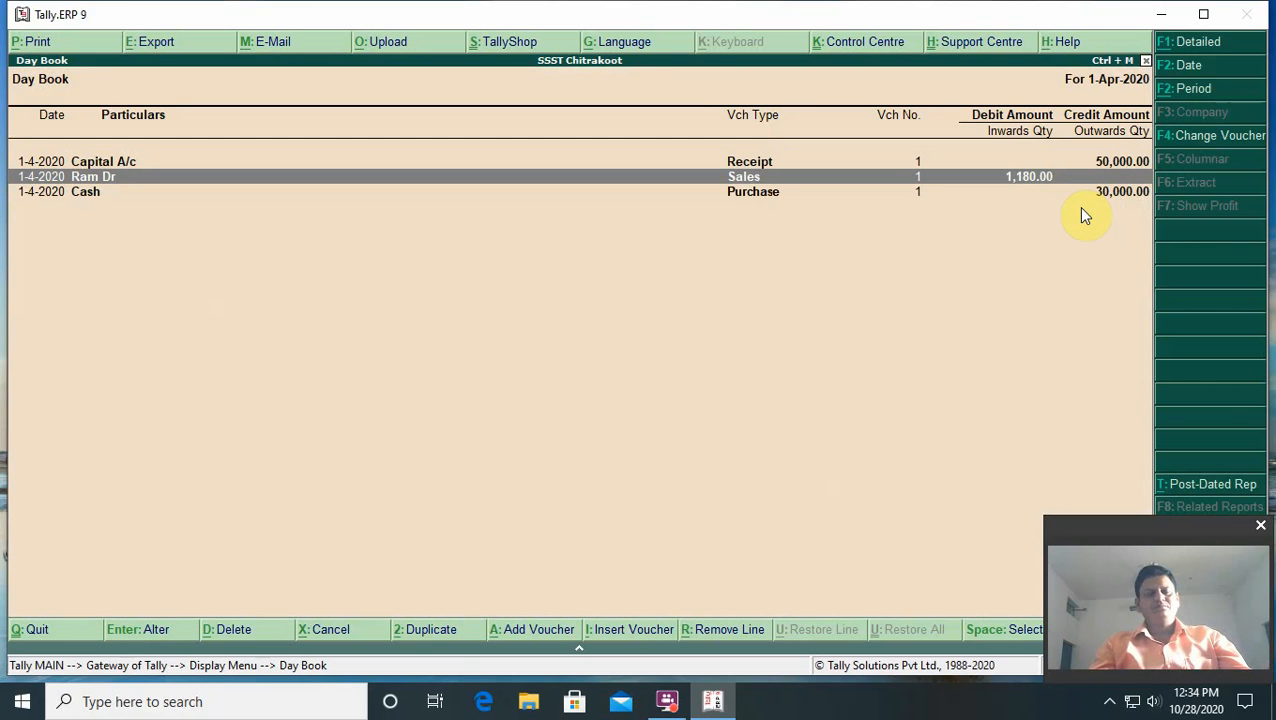
{"action": "key", "text": "alt+d"}
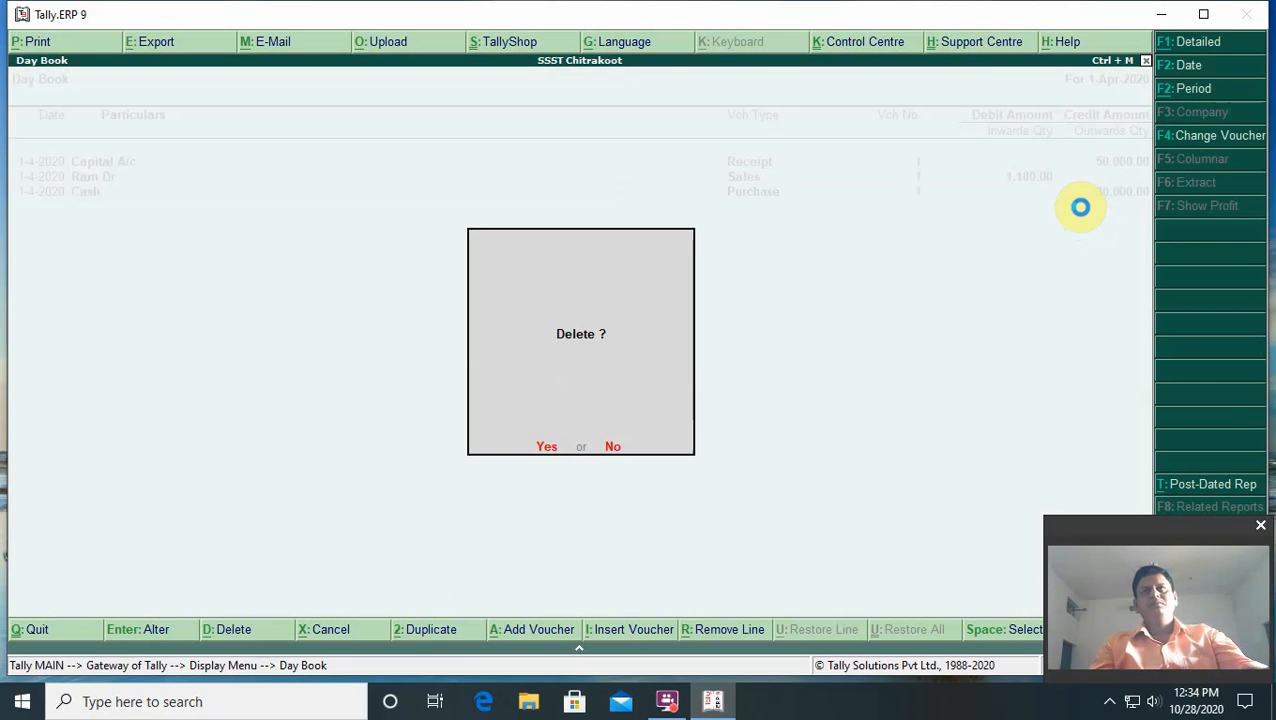
{"action": "key", "text": "y"}
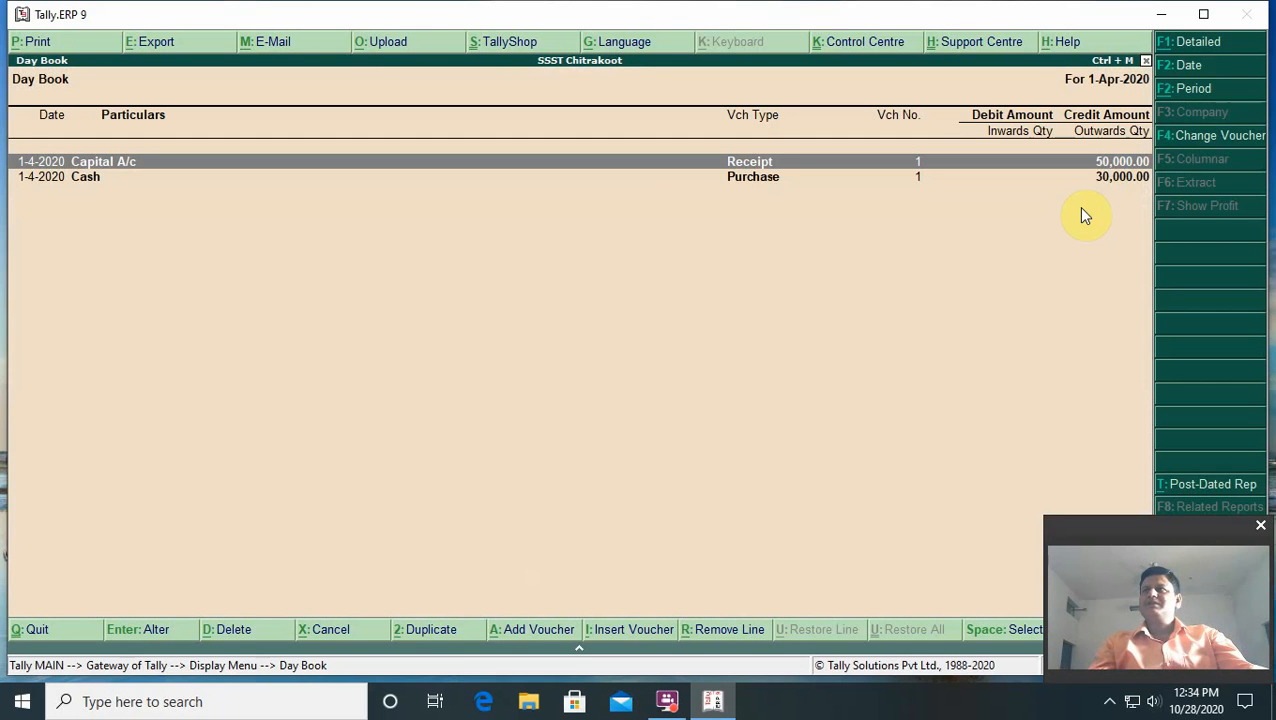
Leave the Day Book and start creating a single stock item under the inventory masters.
{"action": "key", "text": "Escape"}
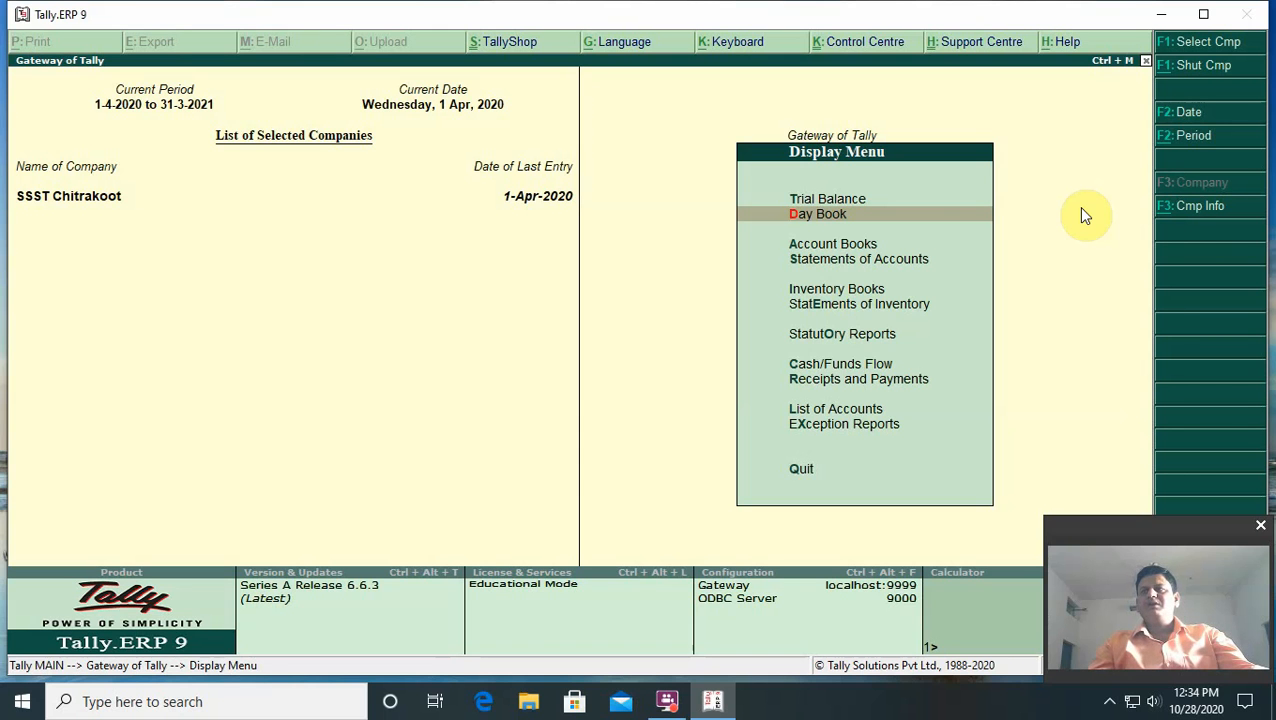
{"action": "key", "text": "Escape"}
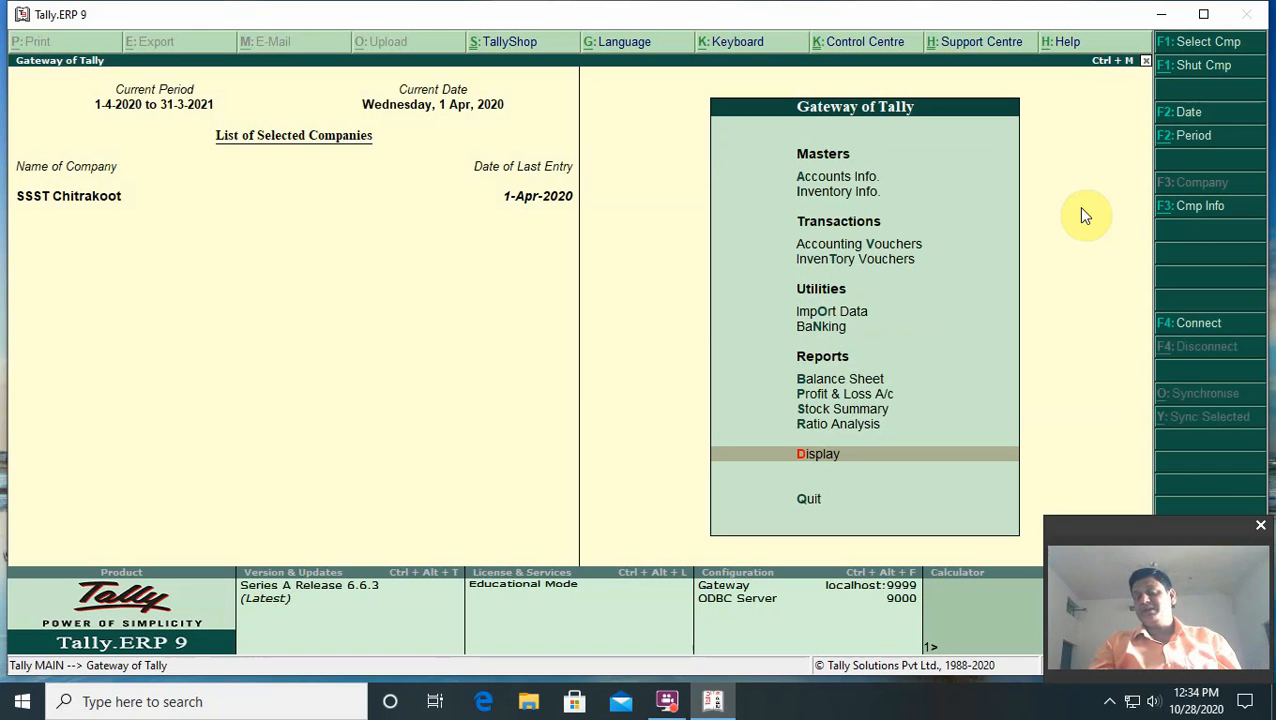
{"action": "key", "text": "Up"}
{"action": "key", "text": "Up"}
{"action": "key", "text": "Up"}
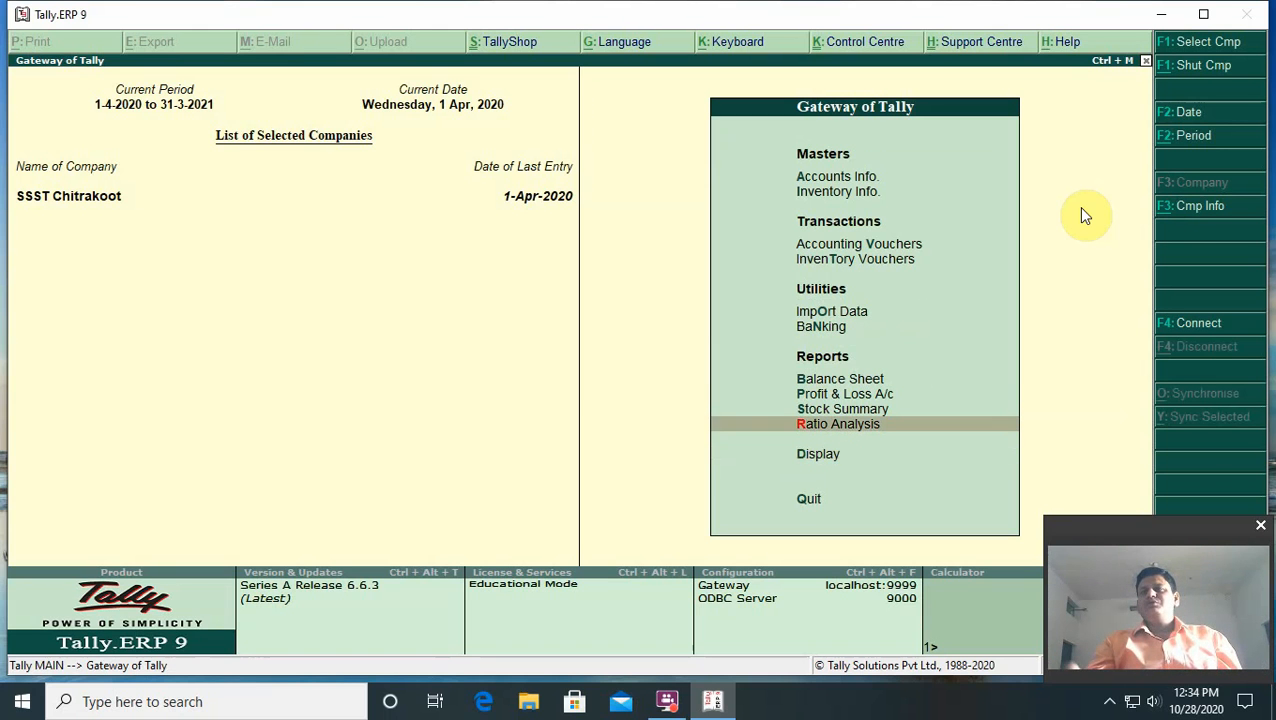
{"action": "key", "text": "Up"}
{"action": "key", "text": "Up"}
{"action": "key", "text": "Up"}
{"action": "key", "text": "Up"}
{"action": "key", "text": "Up"}
{"action": "key", "text": "Up"}
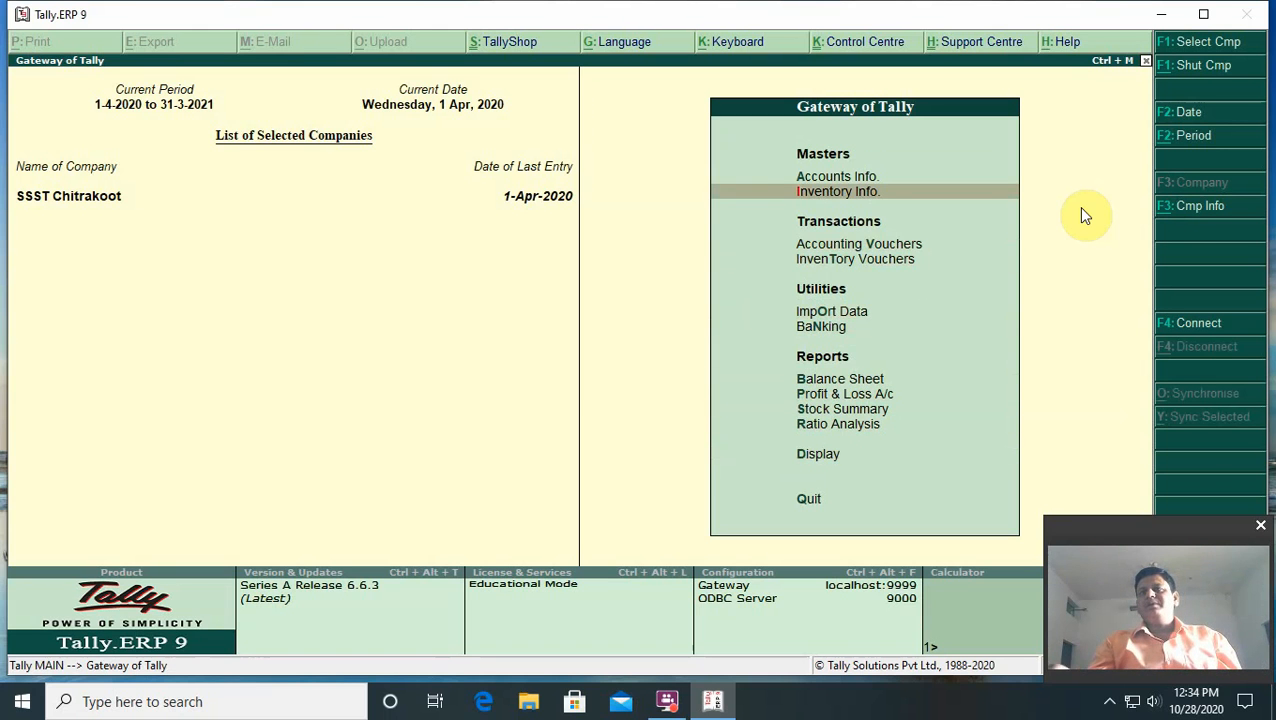
{"action": "key", "text": "Return"}
{"action": "key", "text": "Down"}
{"action": "key", "text": "Return"}
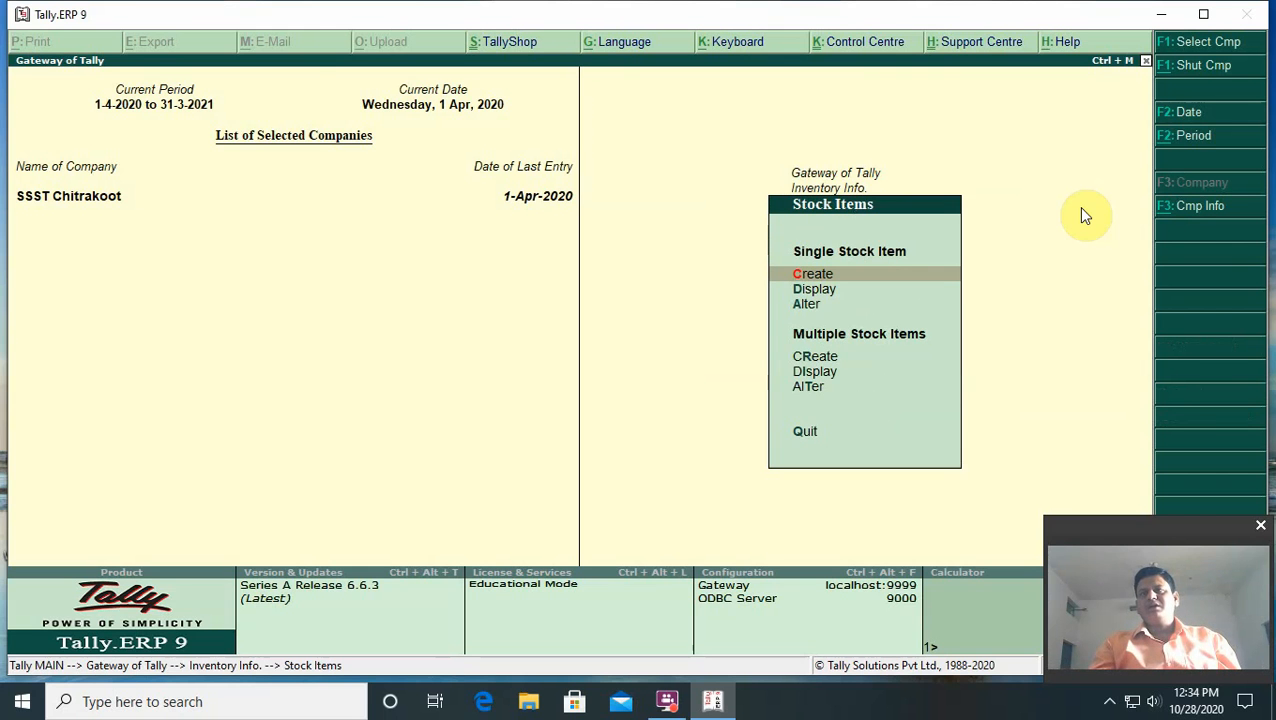
{"action": "key", "text": "Return"}
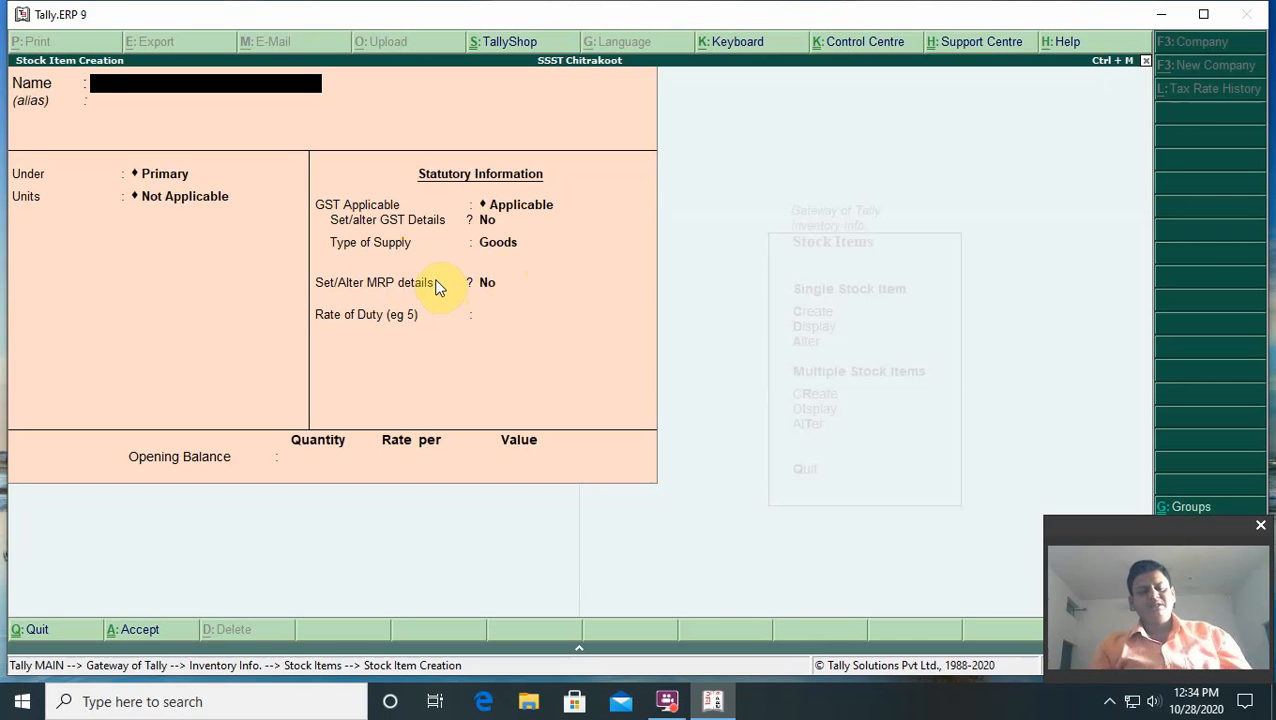
Name the new stock item Smart Phone, keep it under Primary and set its units to Nos.
{"action": "type", "text": "Mo"}
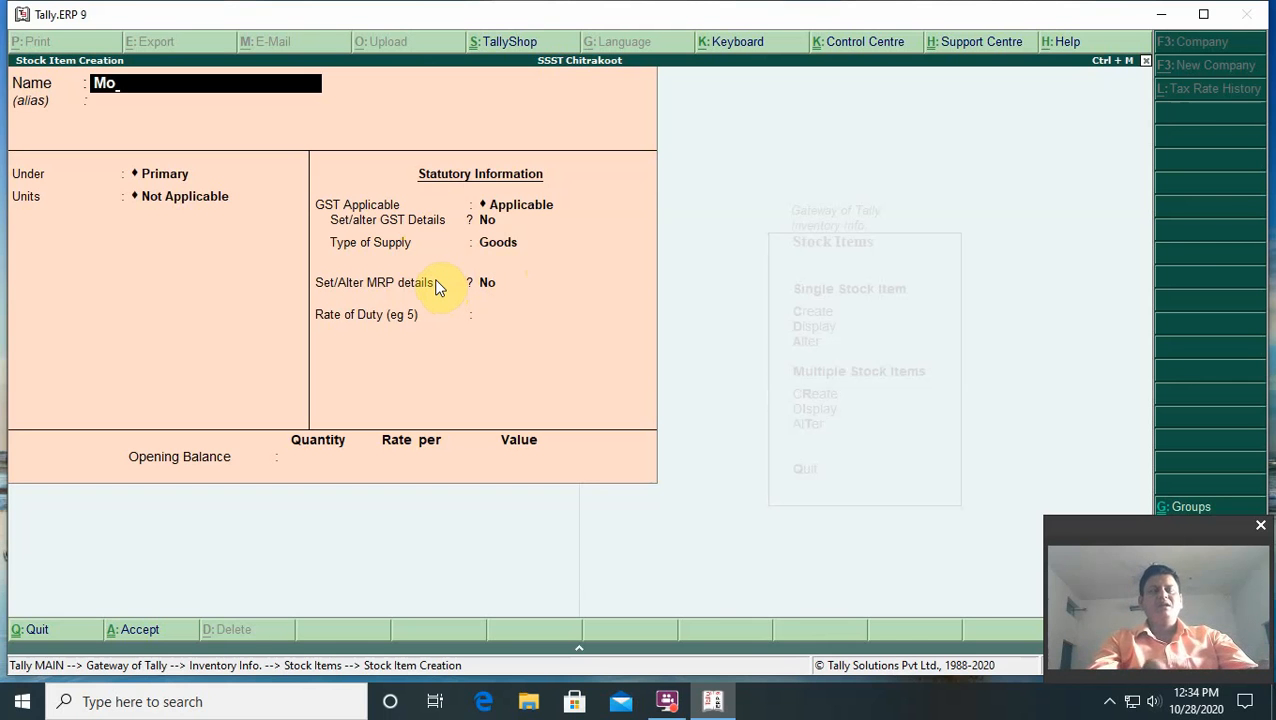
{"action": "key", "text": "BackSpace"}
{"action": "key", "text": "BackSpace"}
{"action": "type", "text": "Smart"}
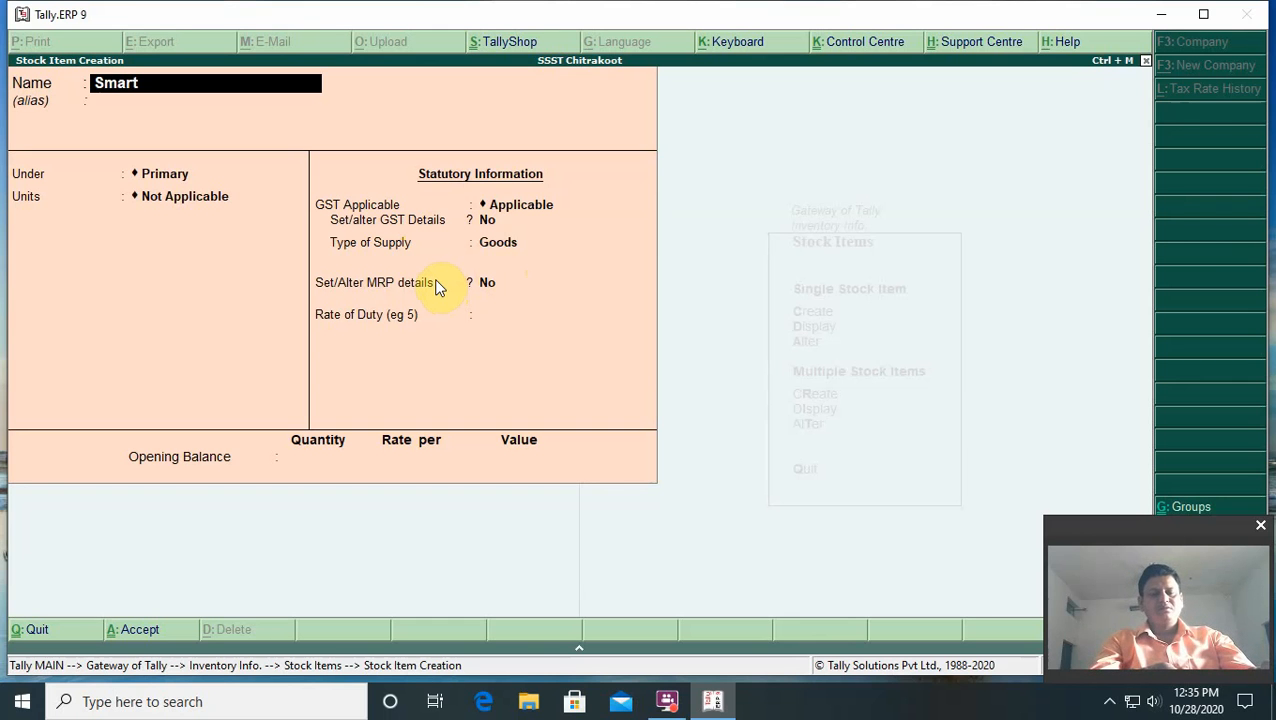
{"action": "type", "text": " Phone"}
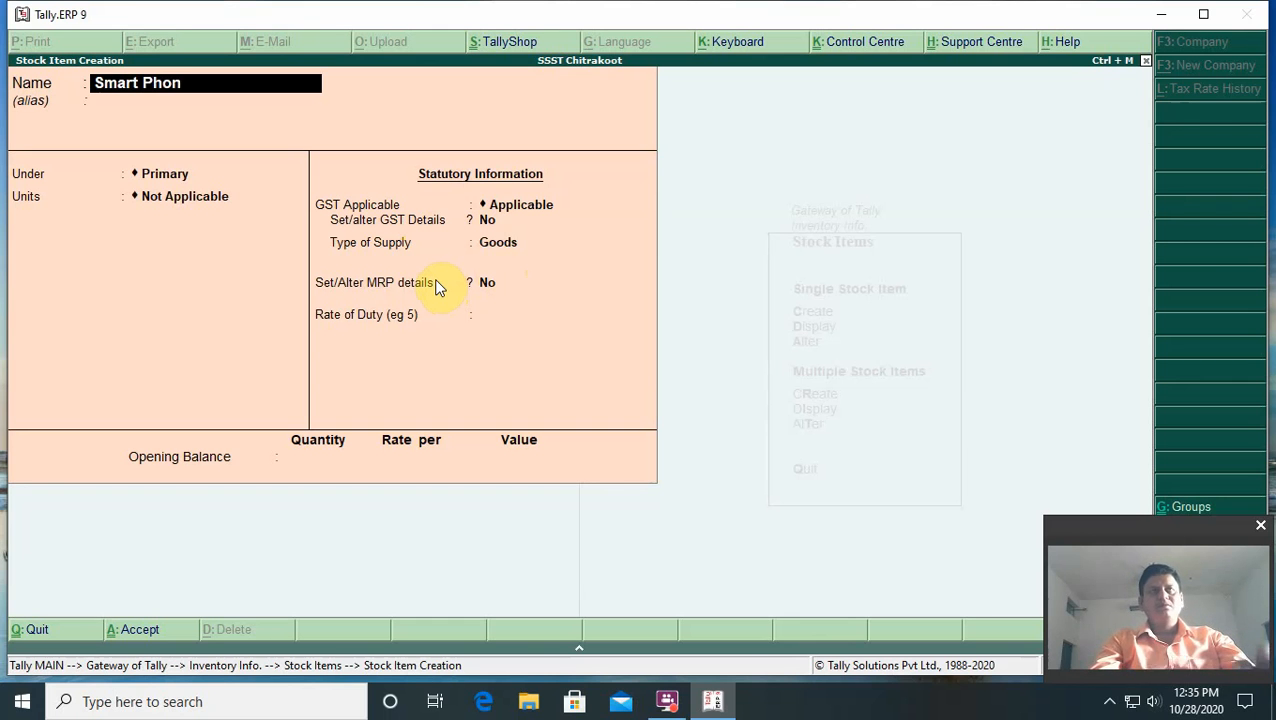
{"action": "key", "text": "Return"}
{"action": "key", "text": "Return"}
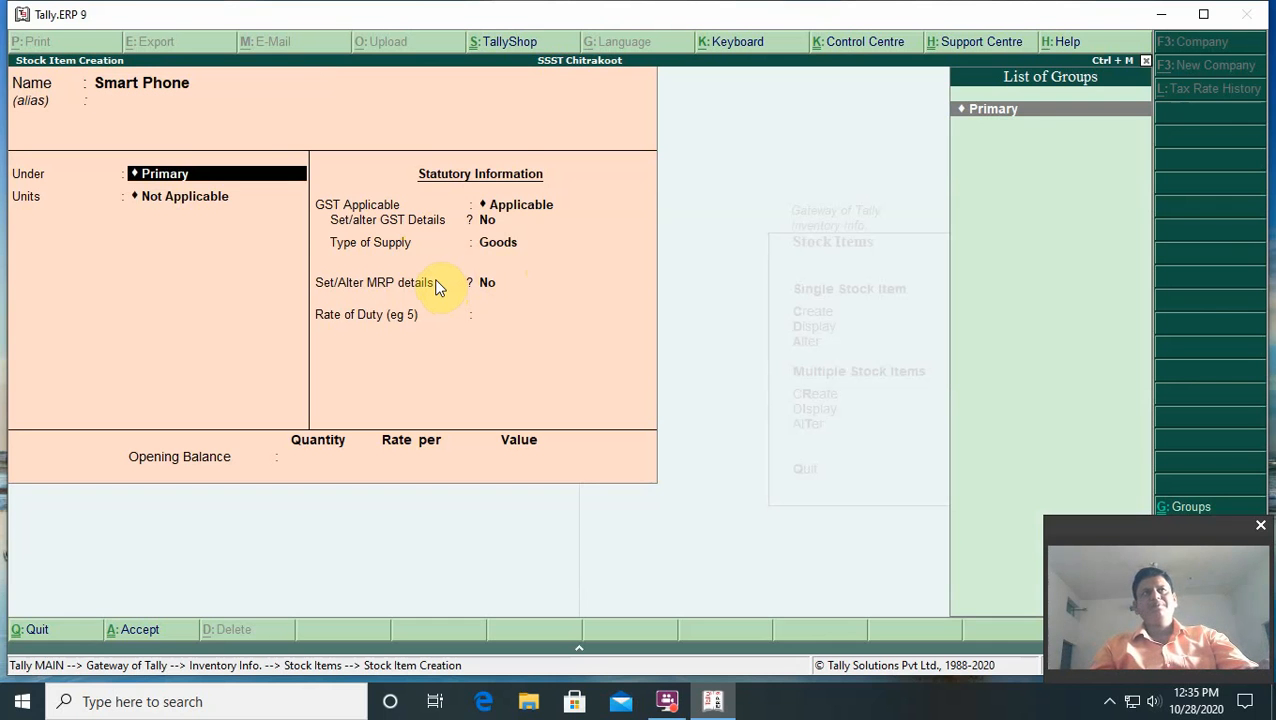
{"action": "key", "text": "Return"}
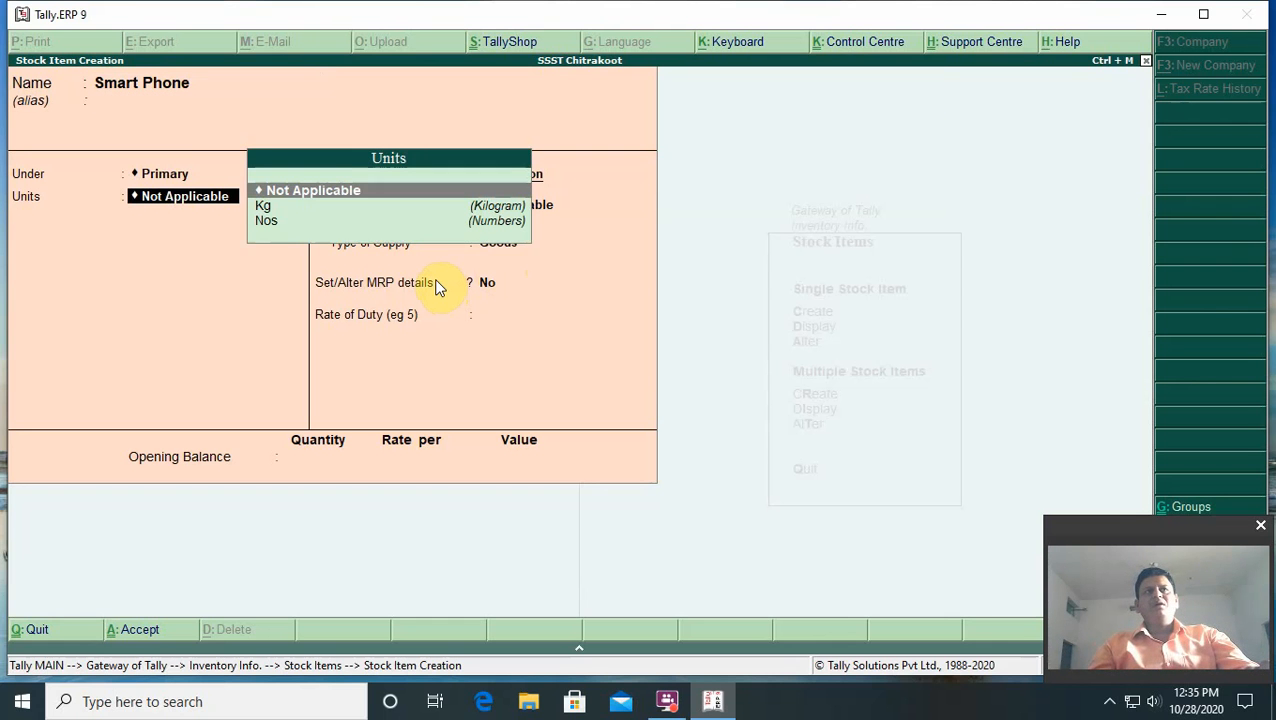
{"action": "key", "text": "Down"}
{"action": "key", "text": "Down"}
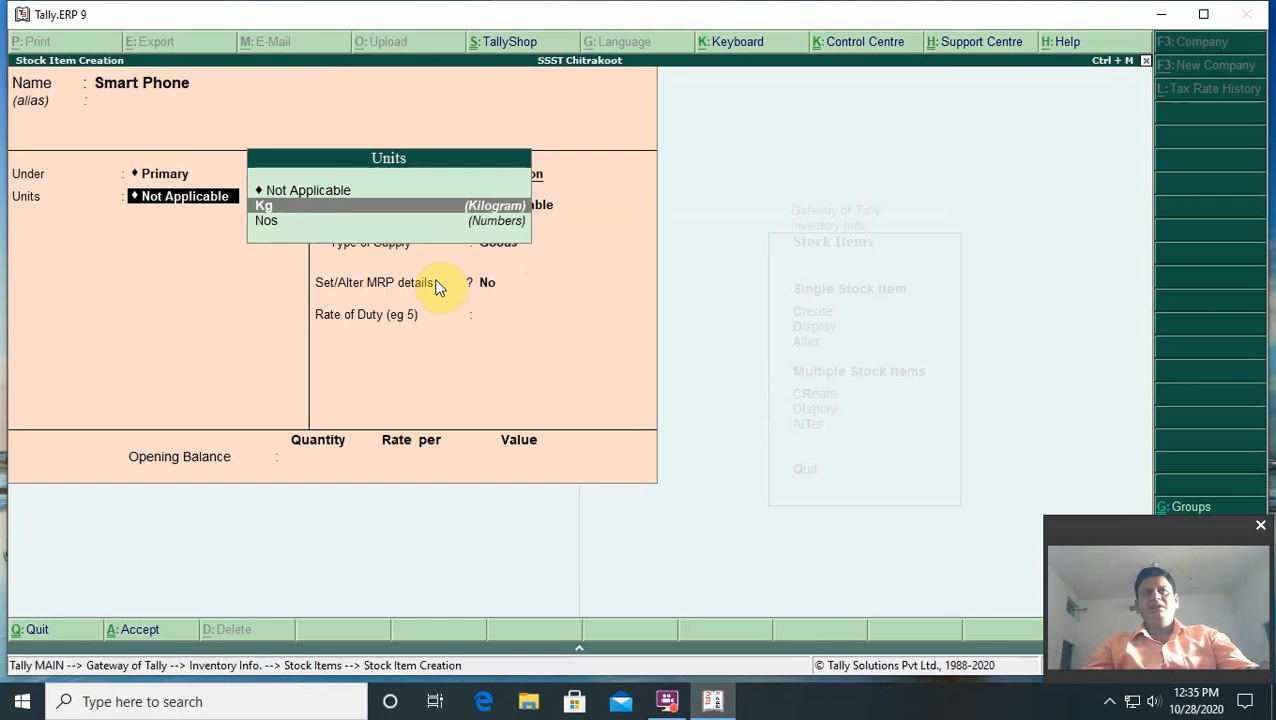
{"action": "key", "text": "Return"}
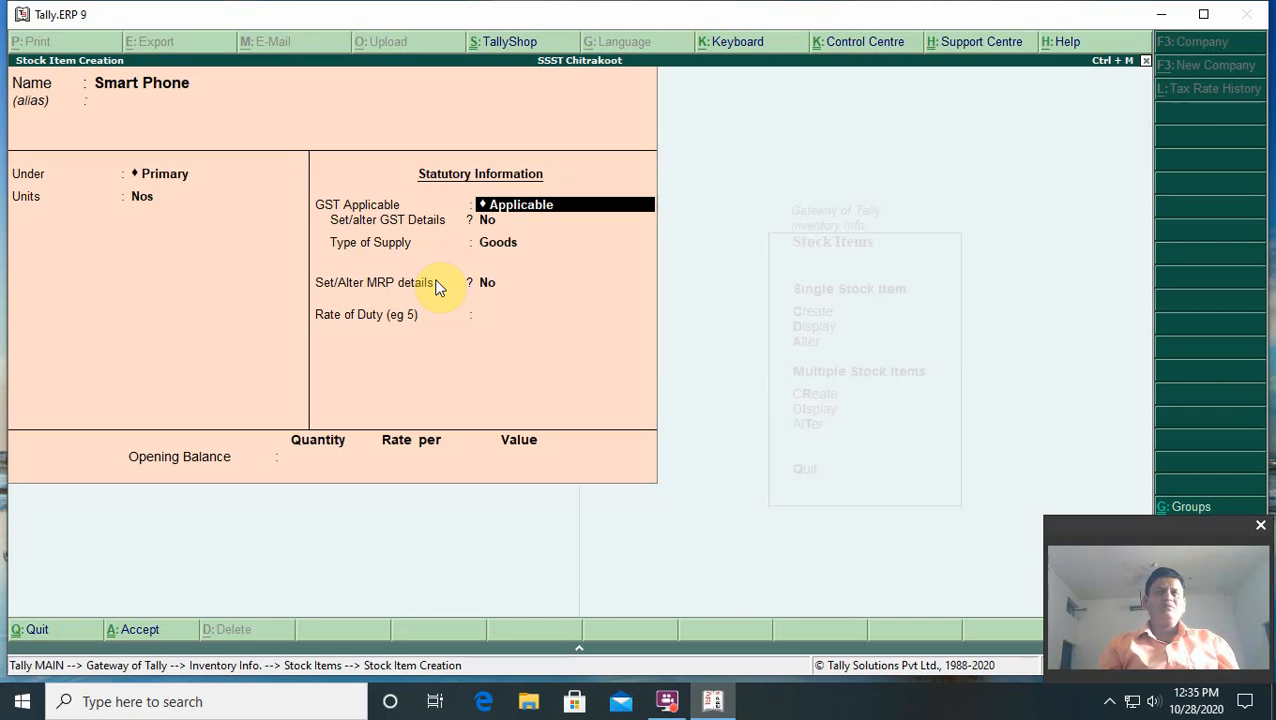
Enable standard rates for stock items in the stock item configuration, keeping the other options as they are.
{"action": "key", "text": "F12"}
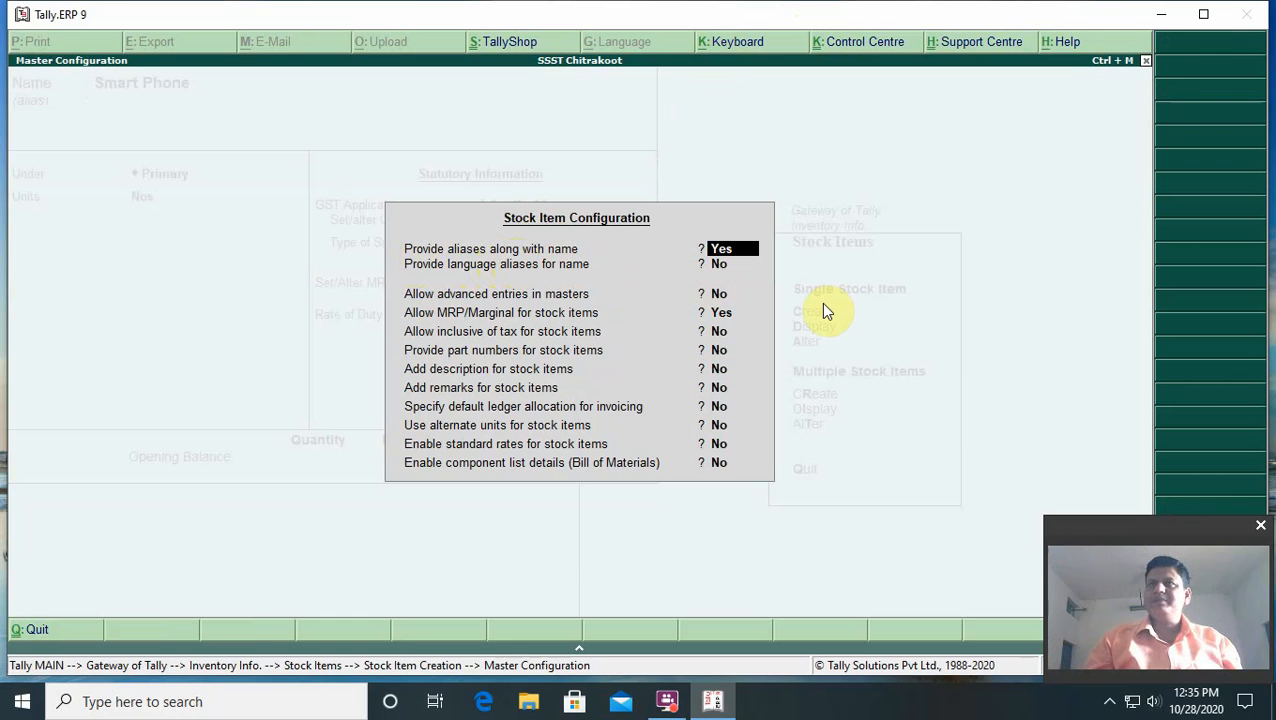
{"action": "key", "text": "Return"}
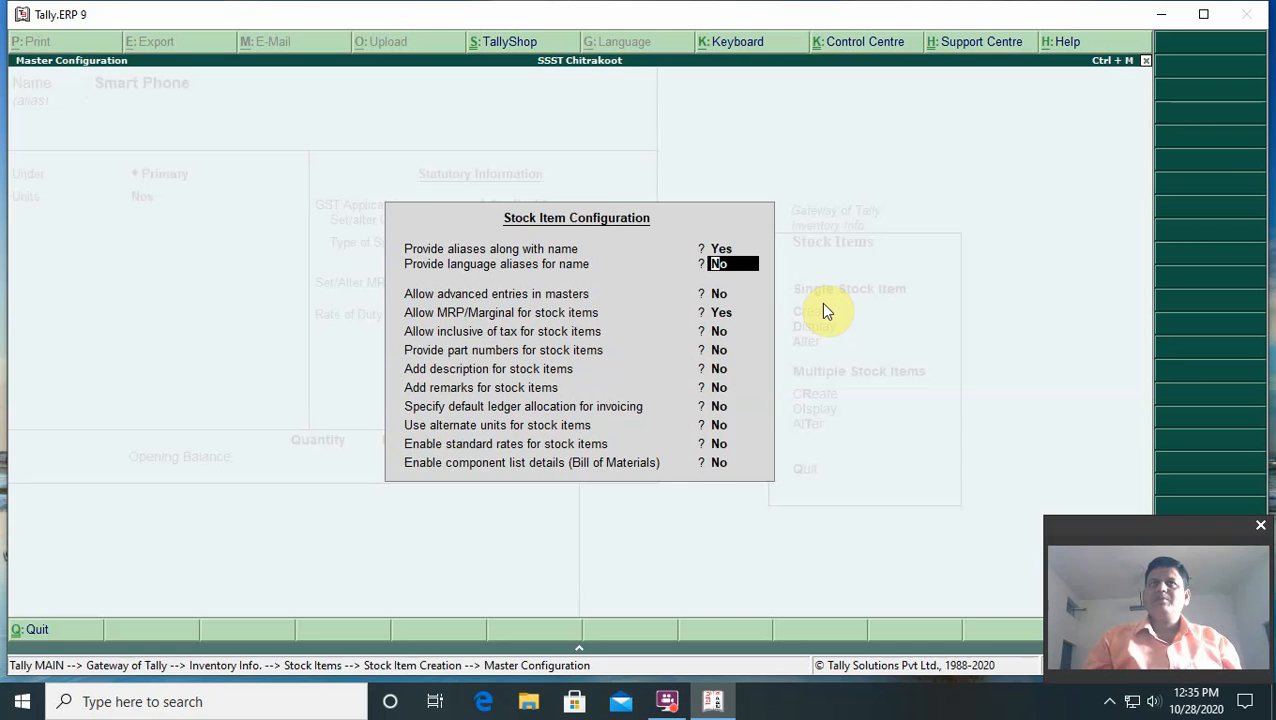
{"action": "key", "text": "Return"}
{"action": "key", "text": "Return"}
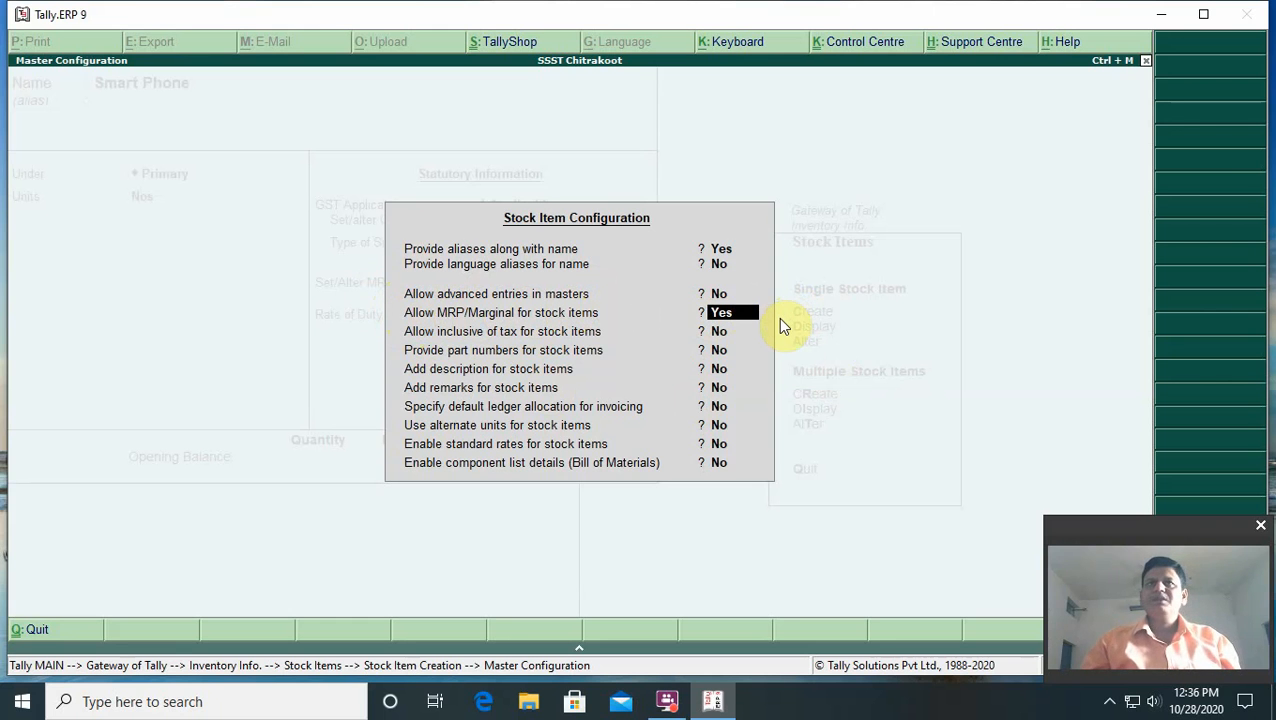
{"action": "key", "text": "Return"}
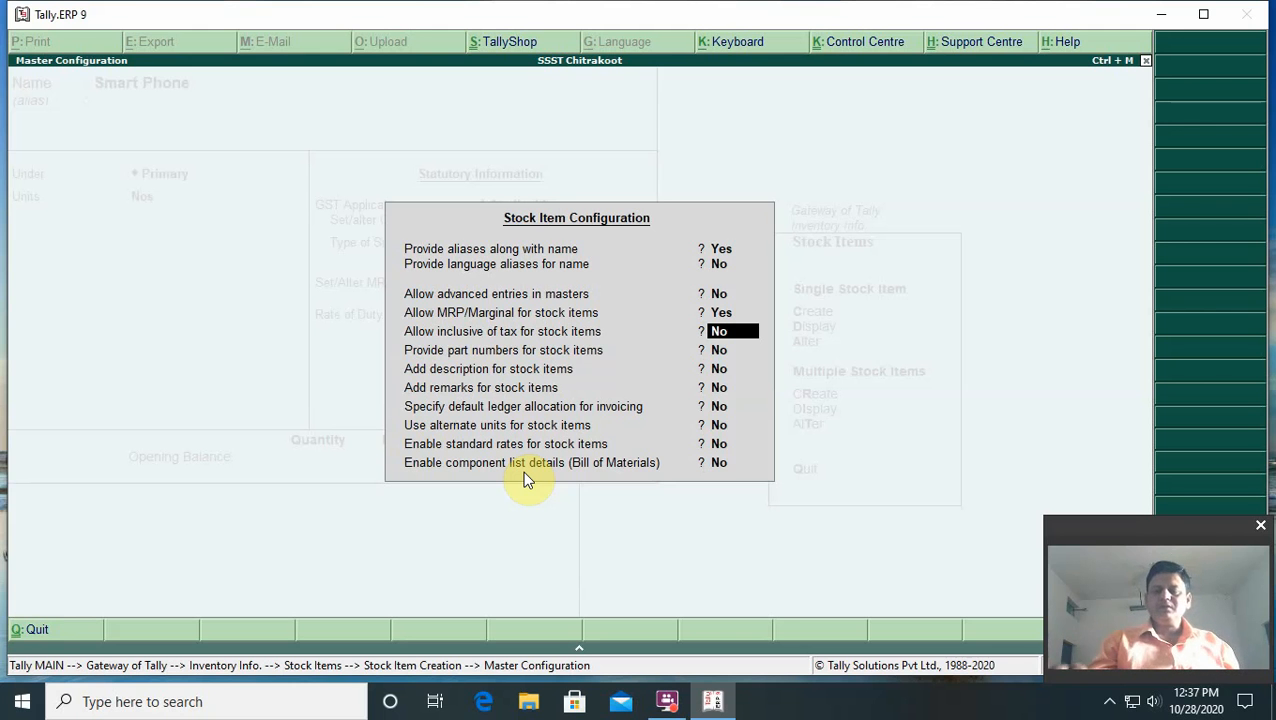
{"action": "key", "text": "Return"}
{"action": "key", "text": "Return"}
{"action": "key", "text": "Return"}
{"action": "key", "text": "Return"}
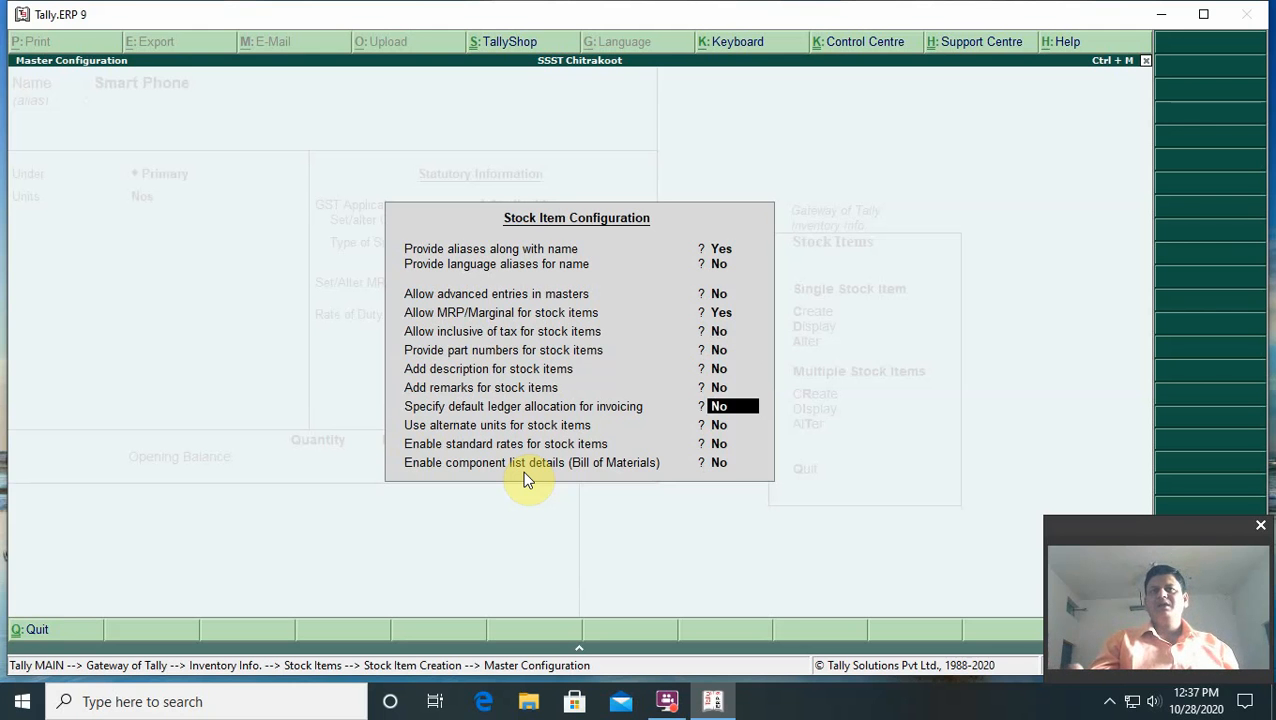
{"action": "key", "text": "Return"}
{"action": "key", "text": "Return"}
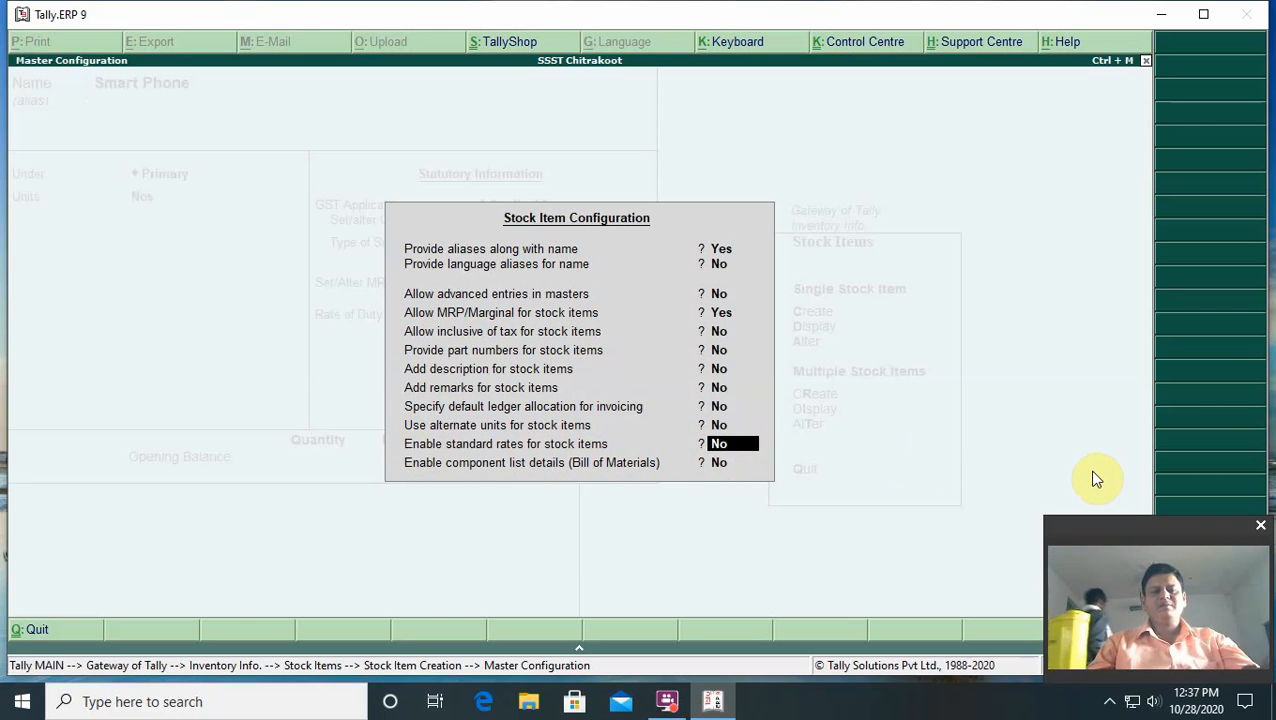
{"action": "type", "text": "y"}
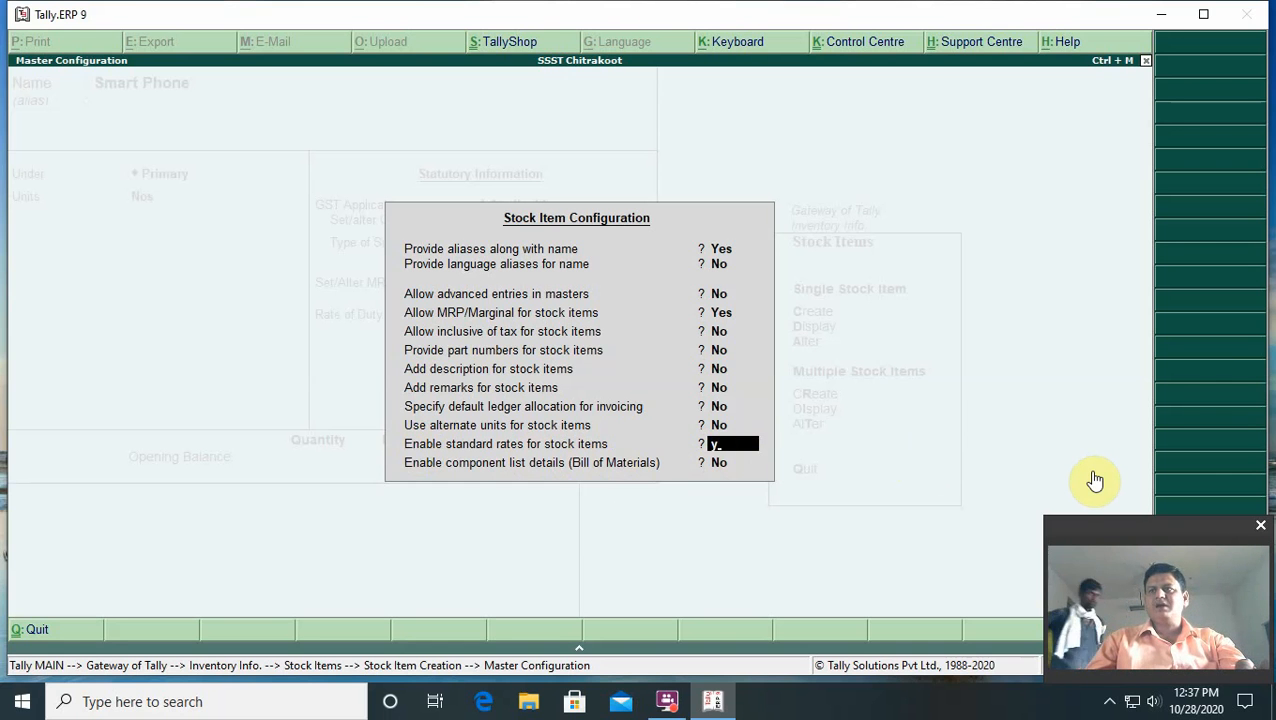
{"action": "key", "text": "Return"}
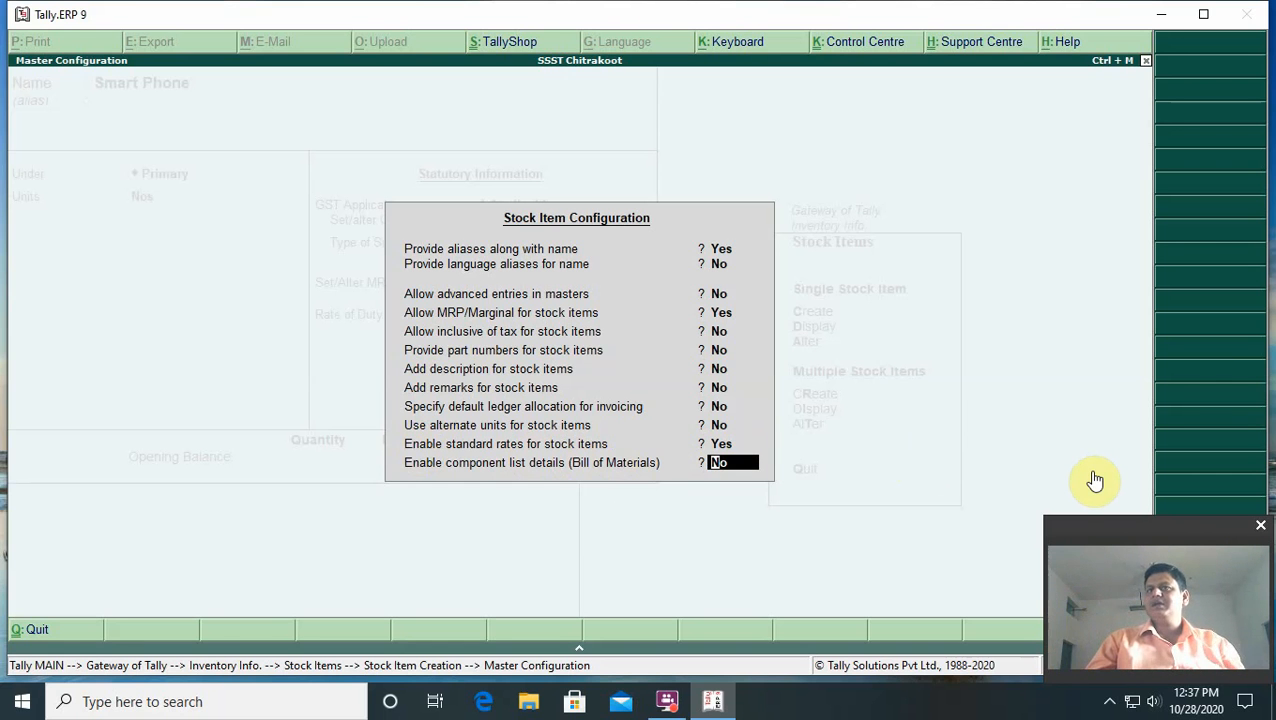
{"action": "key", "text": "Return"}
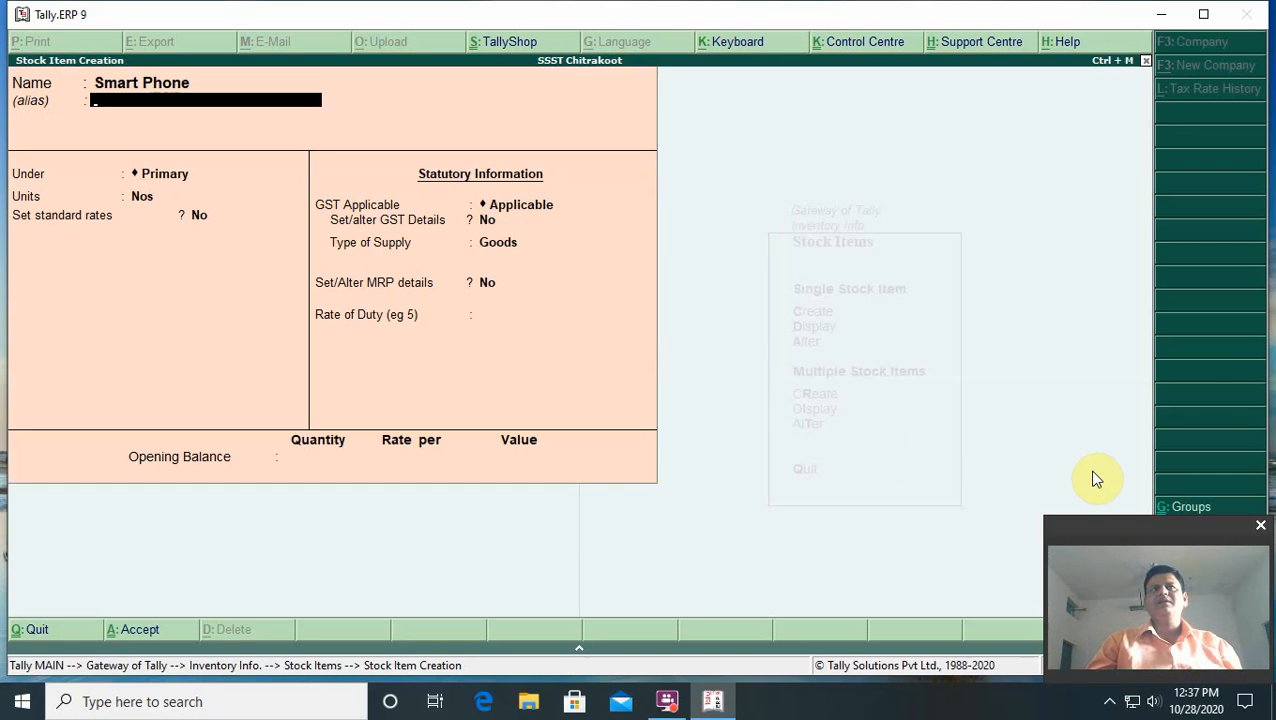
Set GST details to Yes for the Smart Phone item, with calculation type On Value and taxability Taxable.
{"action": "key", "text": "Return"}
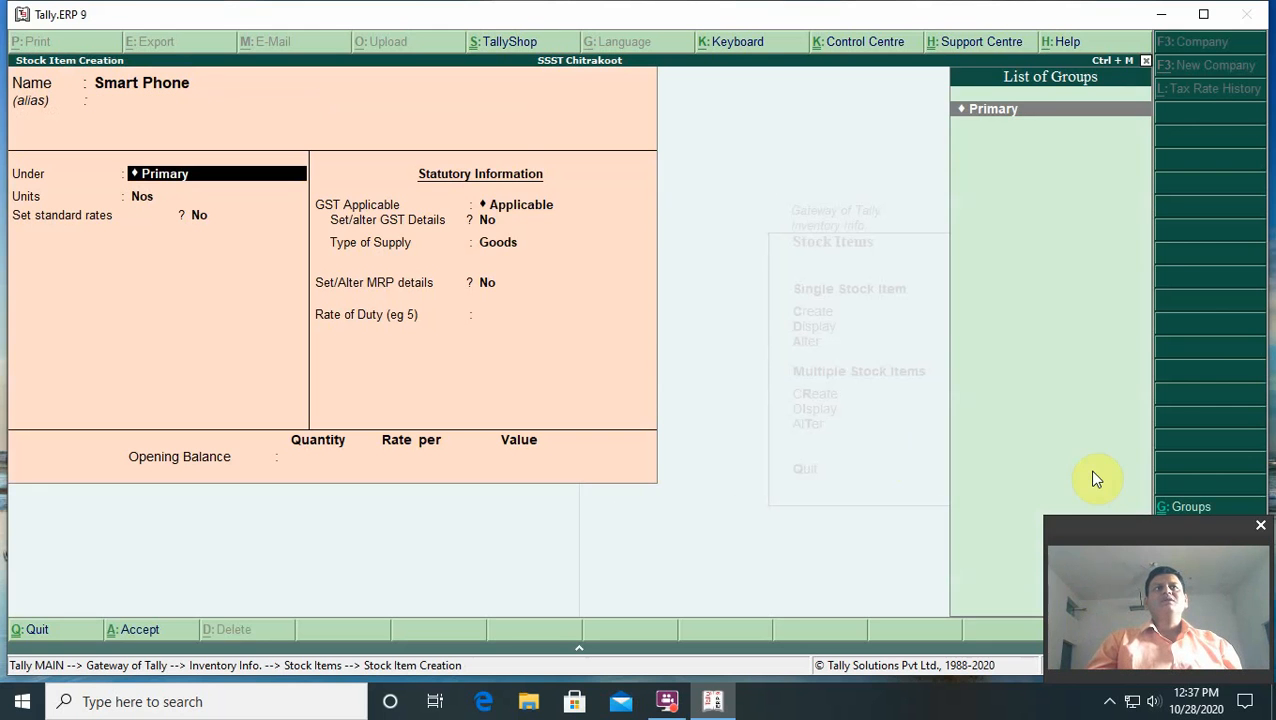
{"action": "key", "text": "Return"}
{"action": "key", "text": "Return"}
{"action": "key", "text": "Return"}
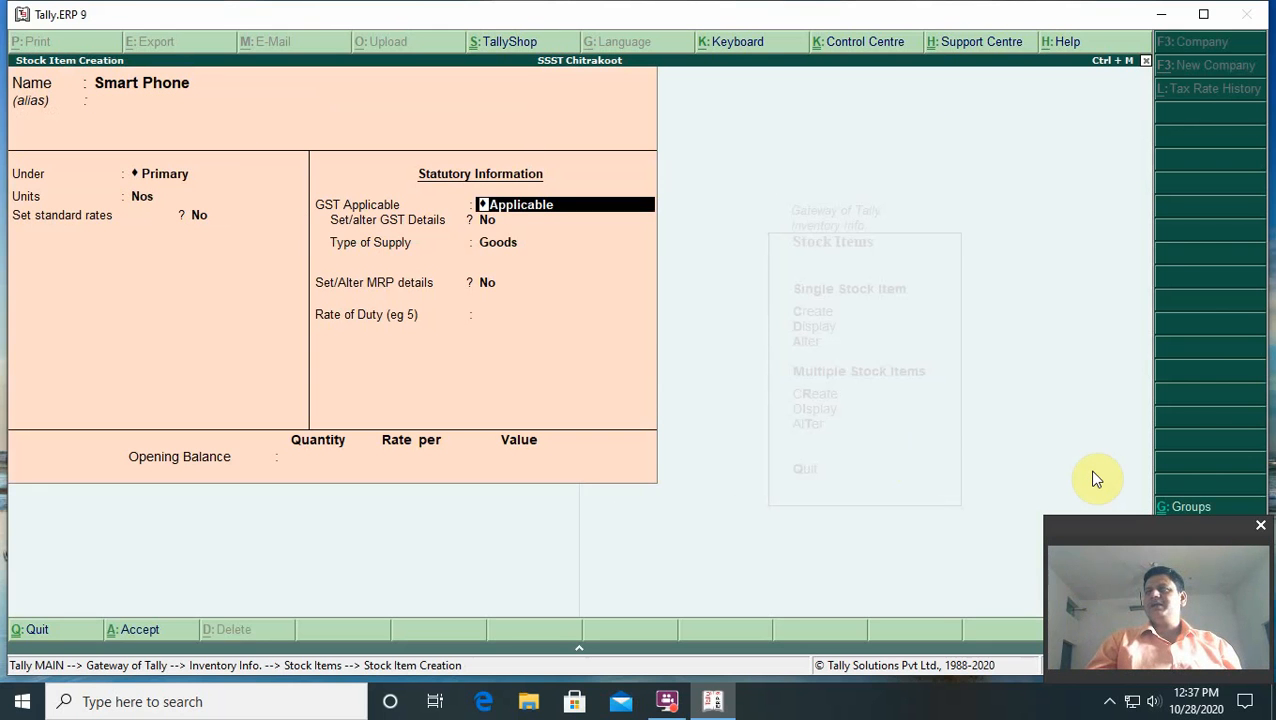
{"action": "key", "text": "Return"}
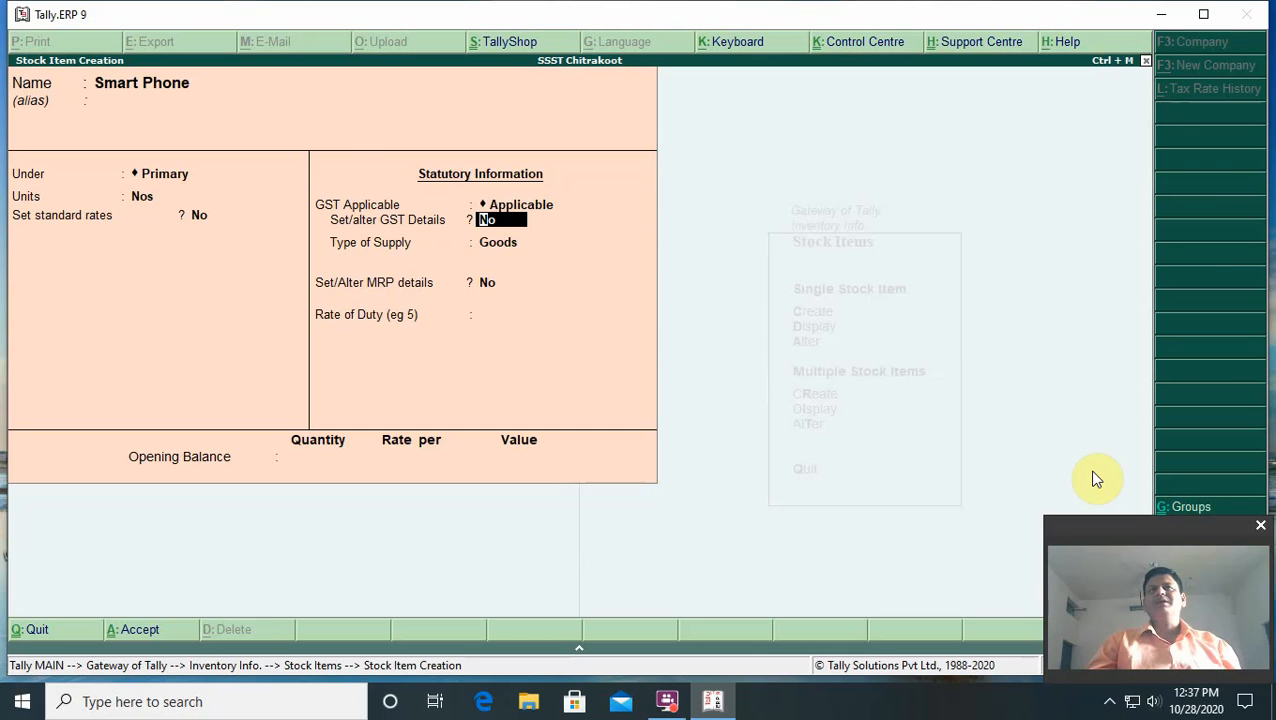
{"action": "type", "text": "y"}
{"action": "key", "text": "Return"}
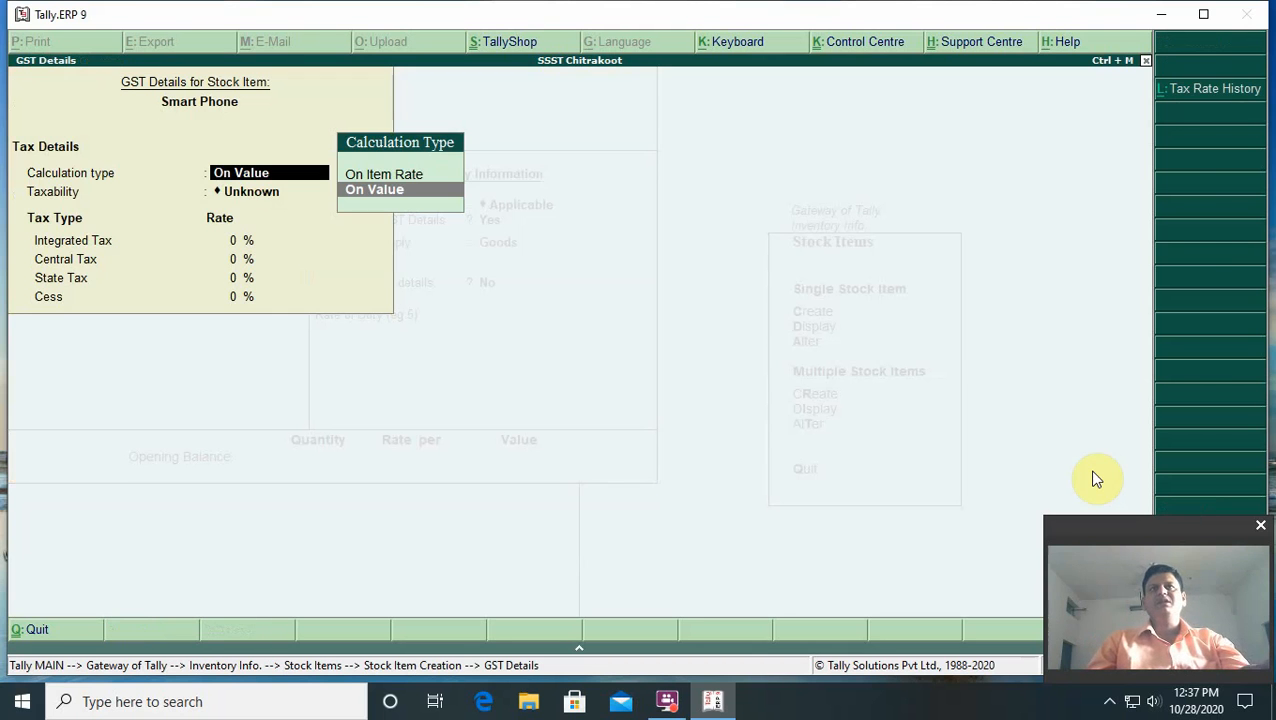
{"action": "key", "text": "Return"}
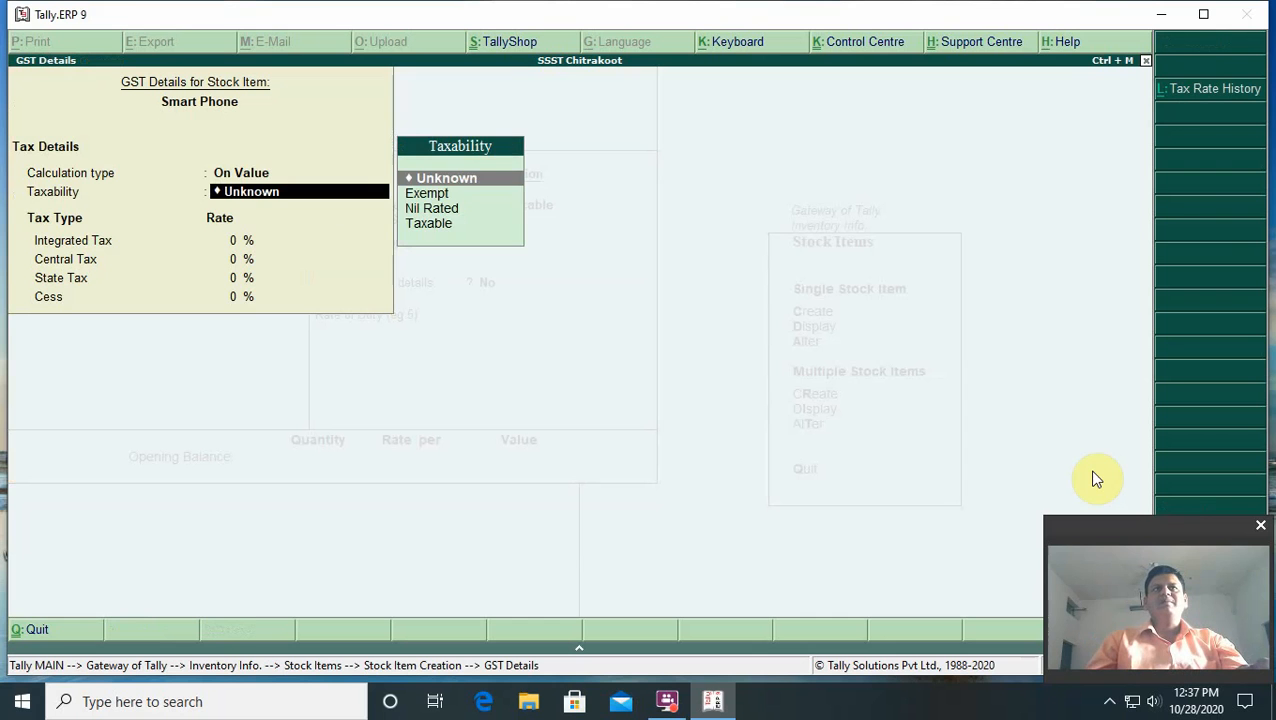
{"action": "key", "text": "Down"}
{"action": "key", "text": "Down"}
{"action": "key", "text": "Down"}
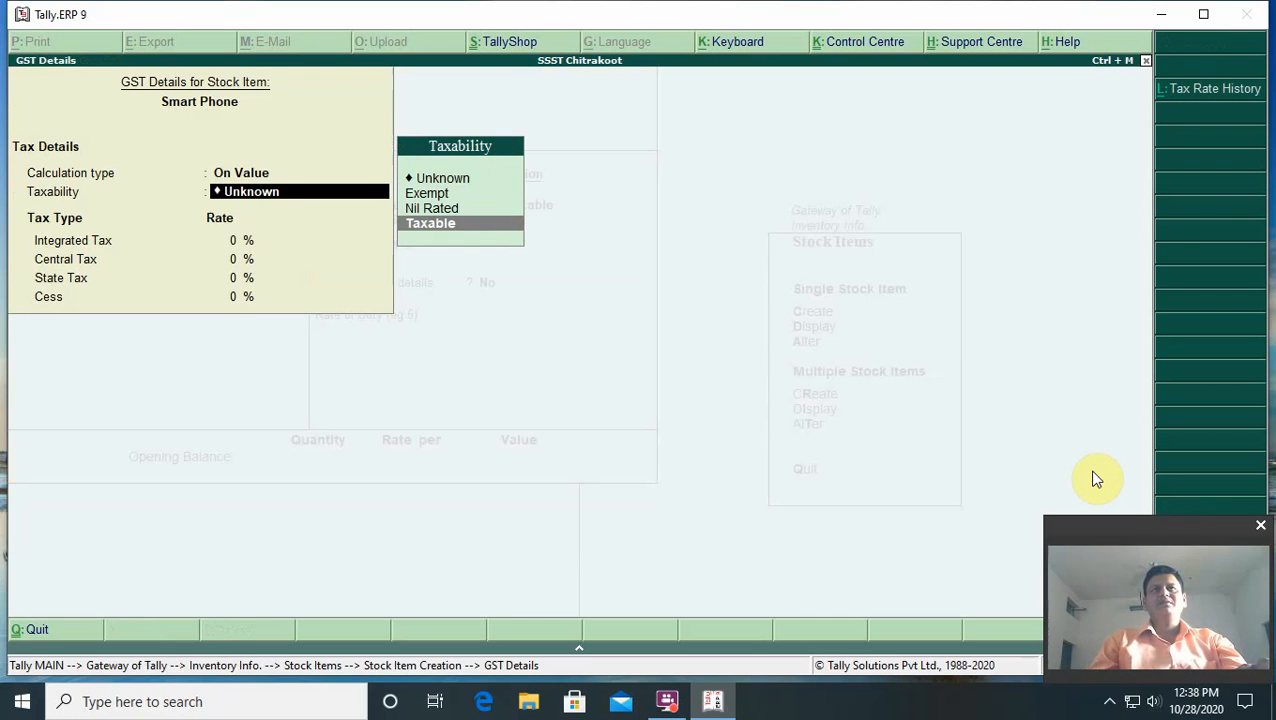
{"action": "key", "text": "Return"}
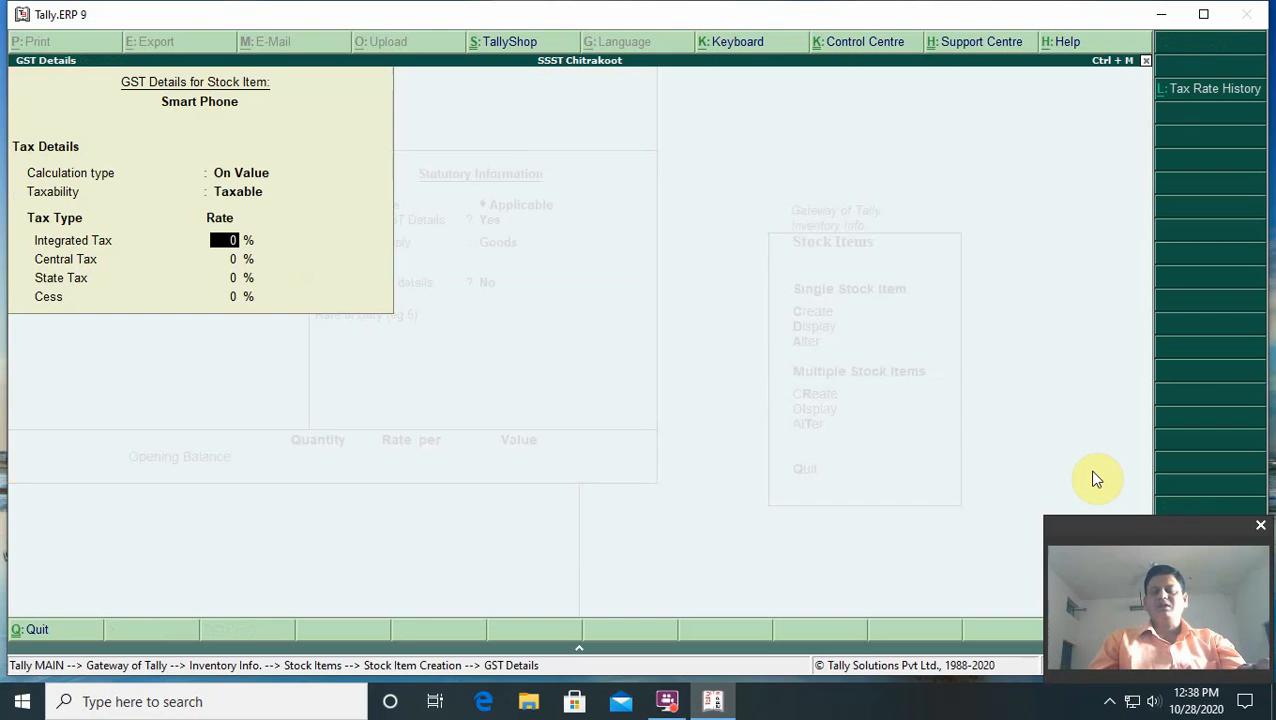
Set the integrated tax rate to 18% and keep Goods as the type of supply.
{"action": "type", "text": "18"}
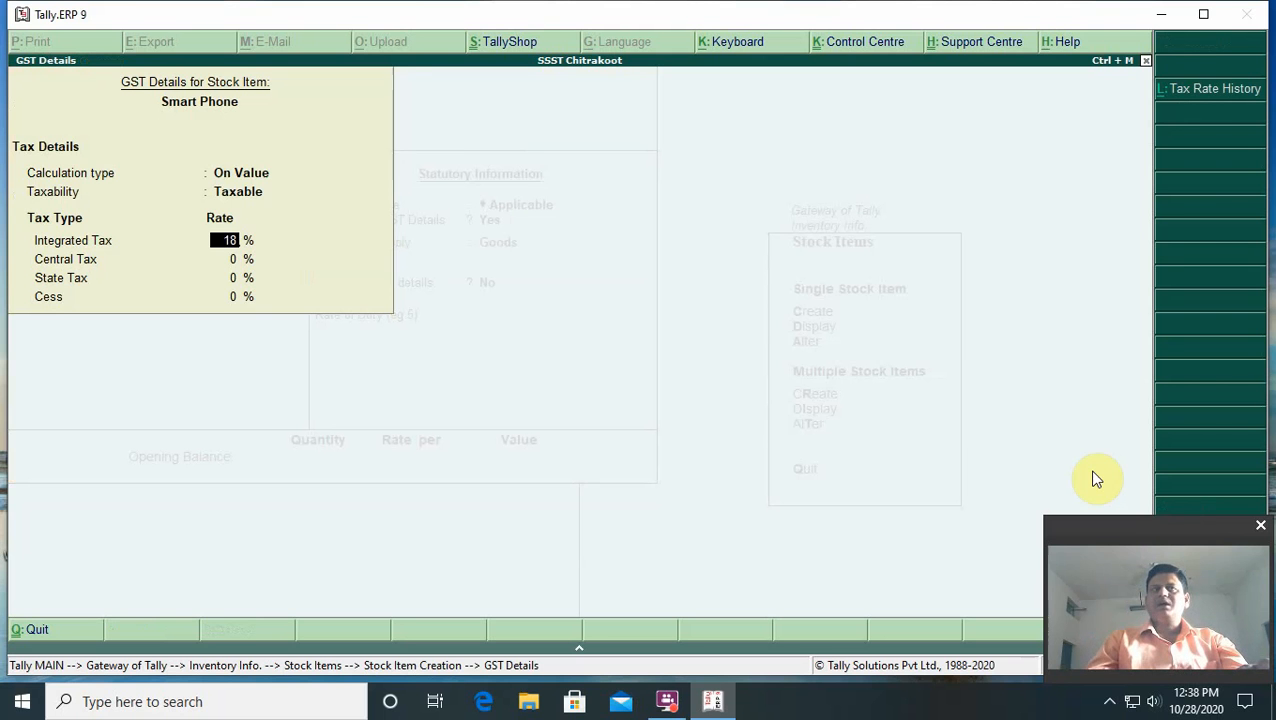
{"action": "key", "text": "Return"}
{"action": "key", "text": "Return"}
{"action": "key", "text": "Return"}
{"action": "key", "text": "Return"}
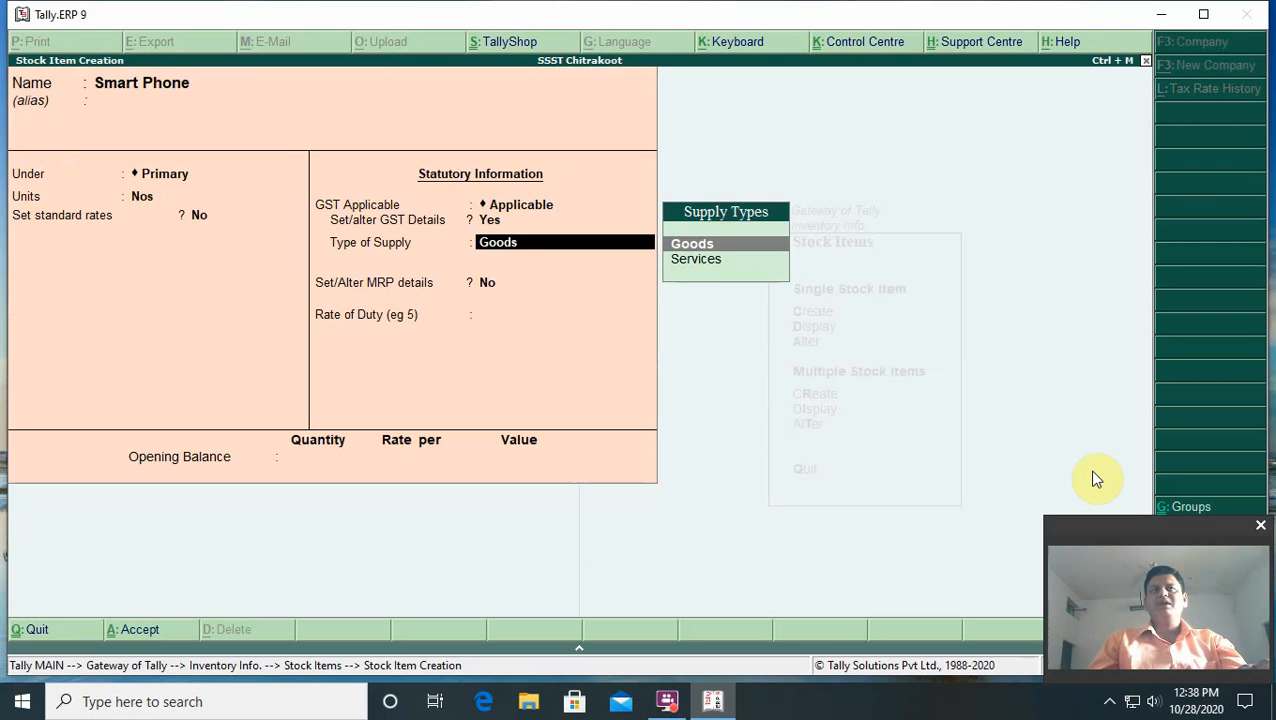
{"action": "key", "text": "Return"}
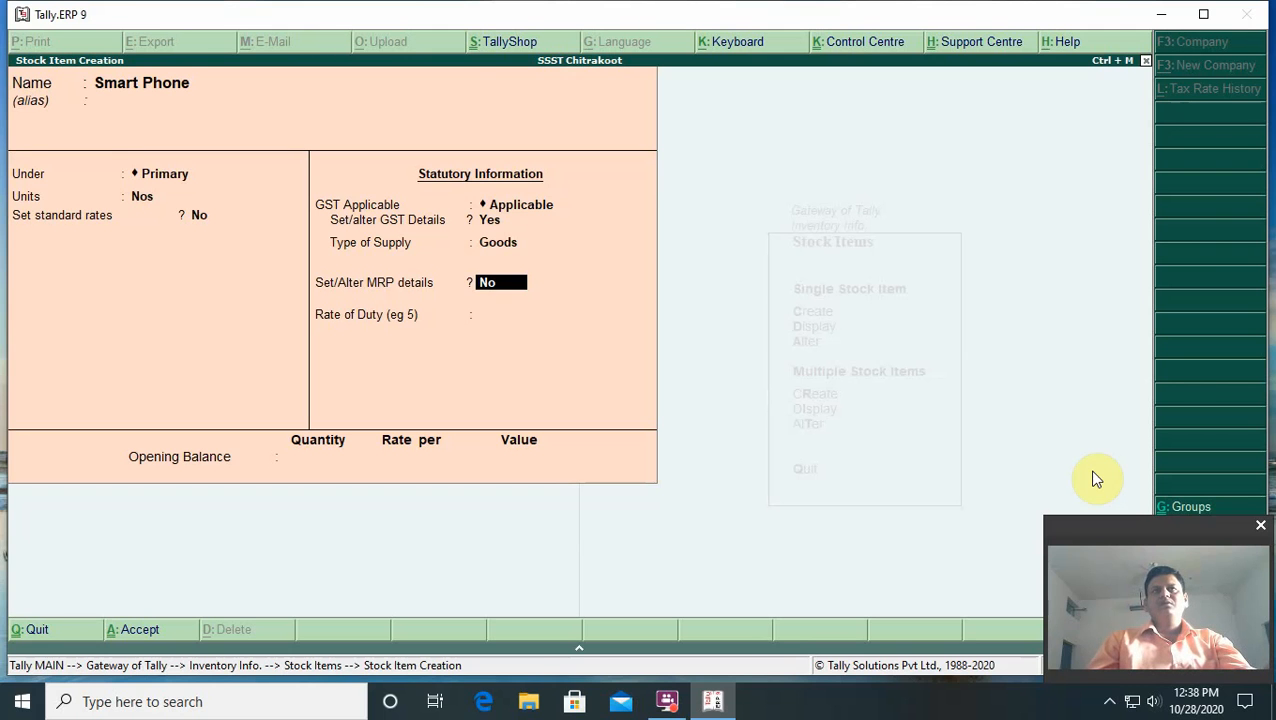
Enable MRP details for the item, allow MRP modification in vouchers and set the MRP rate to 25000.
{"action": "type", "text": "y"}
{"action": "key", "text": "Return"}
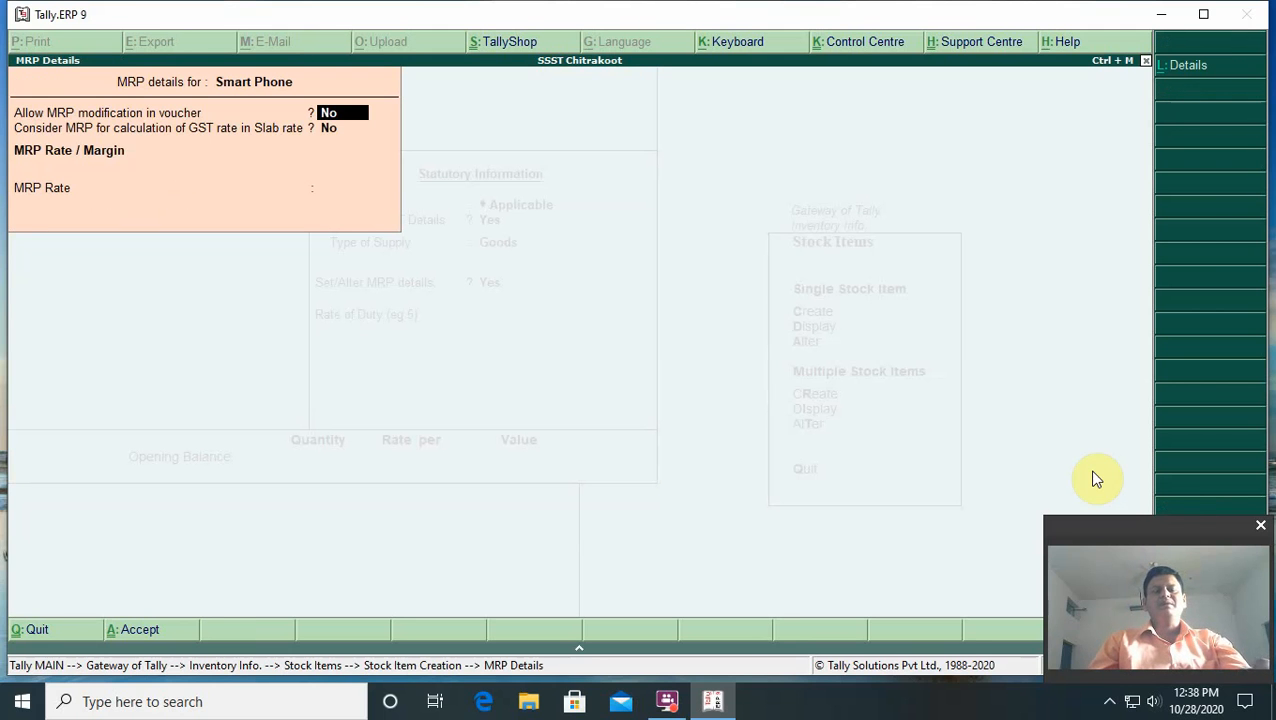
{"action": "type", "text": "y"}
{"action": "key", "text": "Return"}
{"action": "key", "text": "Return"}
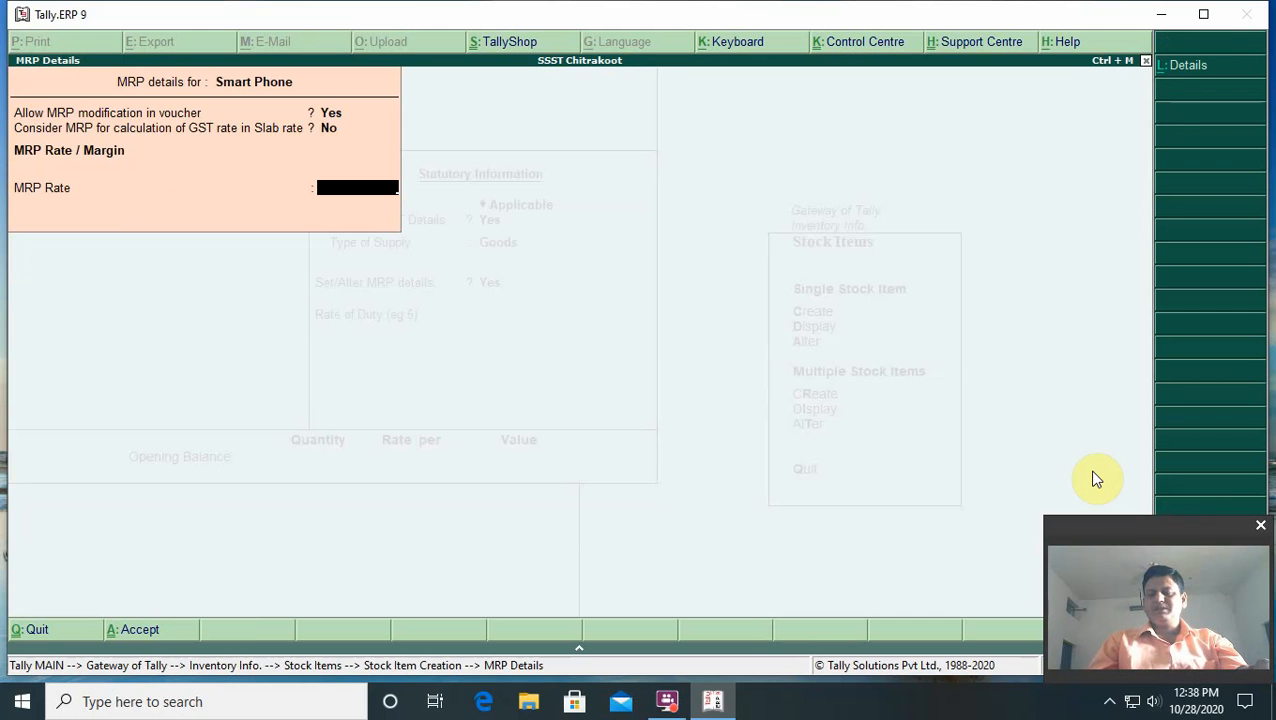
{"action": "type", "text": "25000"}
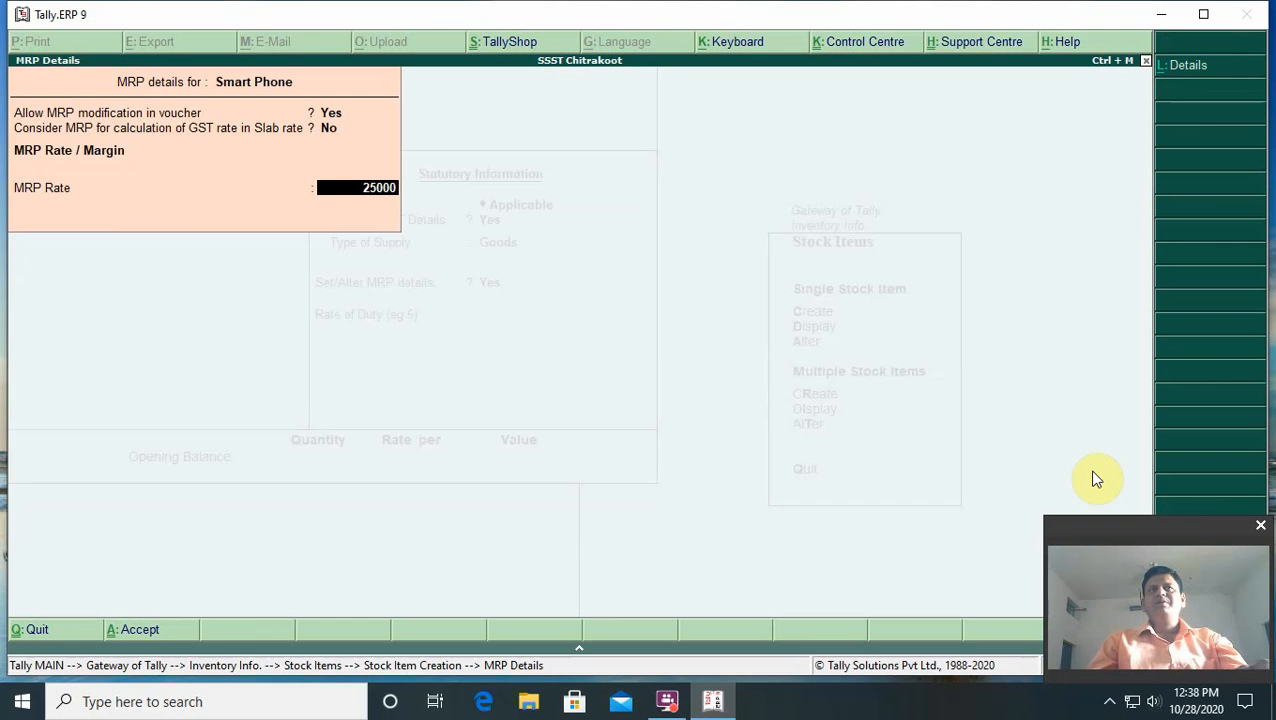
{"action": "key", "text": "Return"}
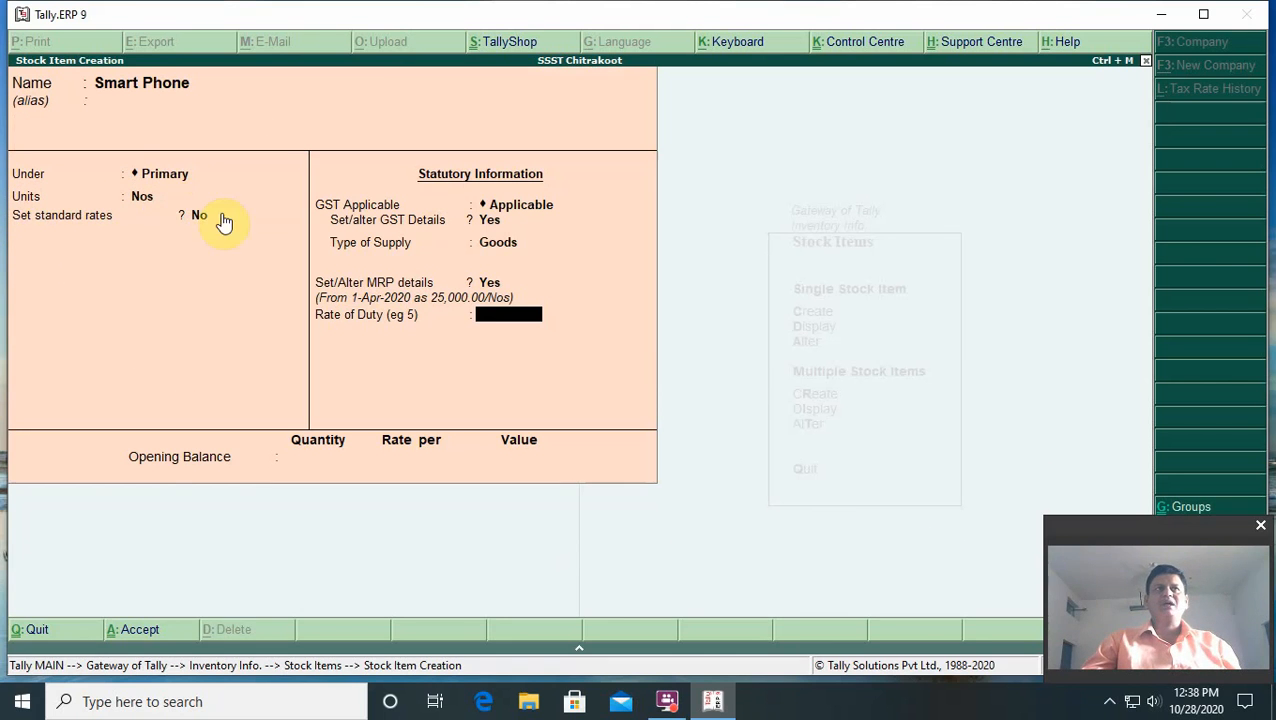
Return to the standard rates option, set it to Yes and accept 1-Apr-2020 as the standard cost's applicable date.
{"action": "key", "text": "BackSpace"}
{"action": "key", "text": "BackSpace"}
{"action": "key", "text": "BackSpace"}
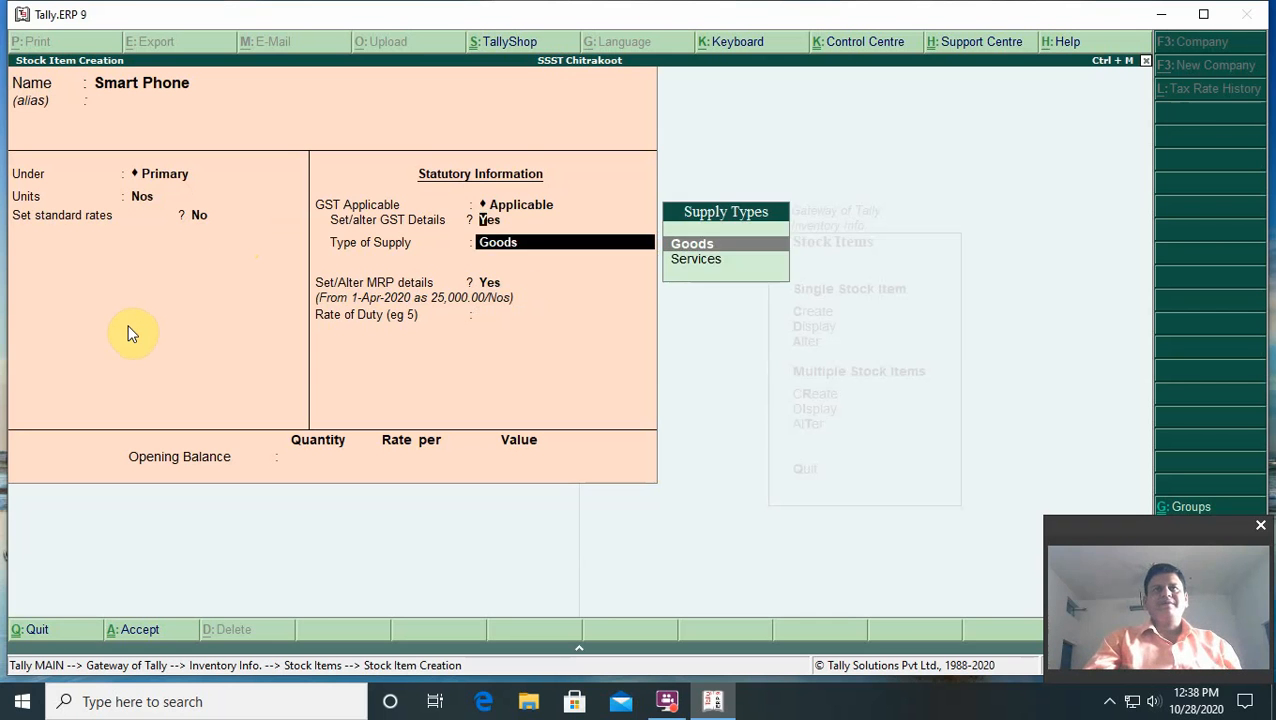
{"action": "key", "text": "BackSpace"}
{"action": "key", "text": "BackSpace"}
{"action": "key", "text": "BackSpace"}
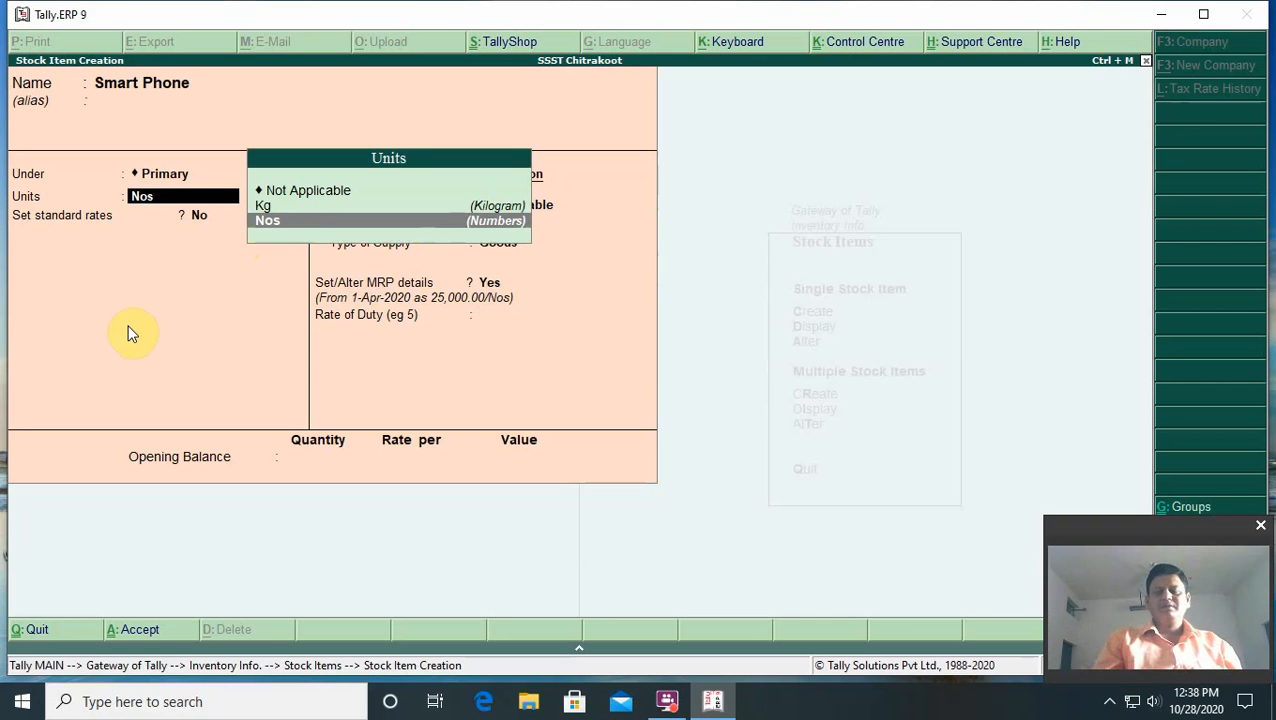
{"action": "key", "text": "Return"}
{"action": "key", "text": "y"}
{"action": "key", "text": "Return"}
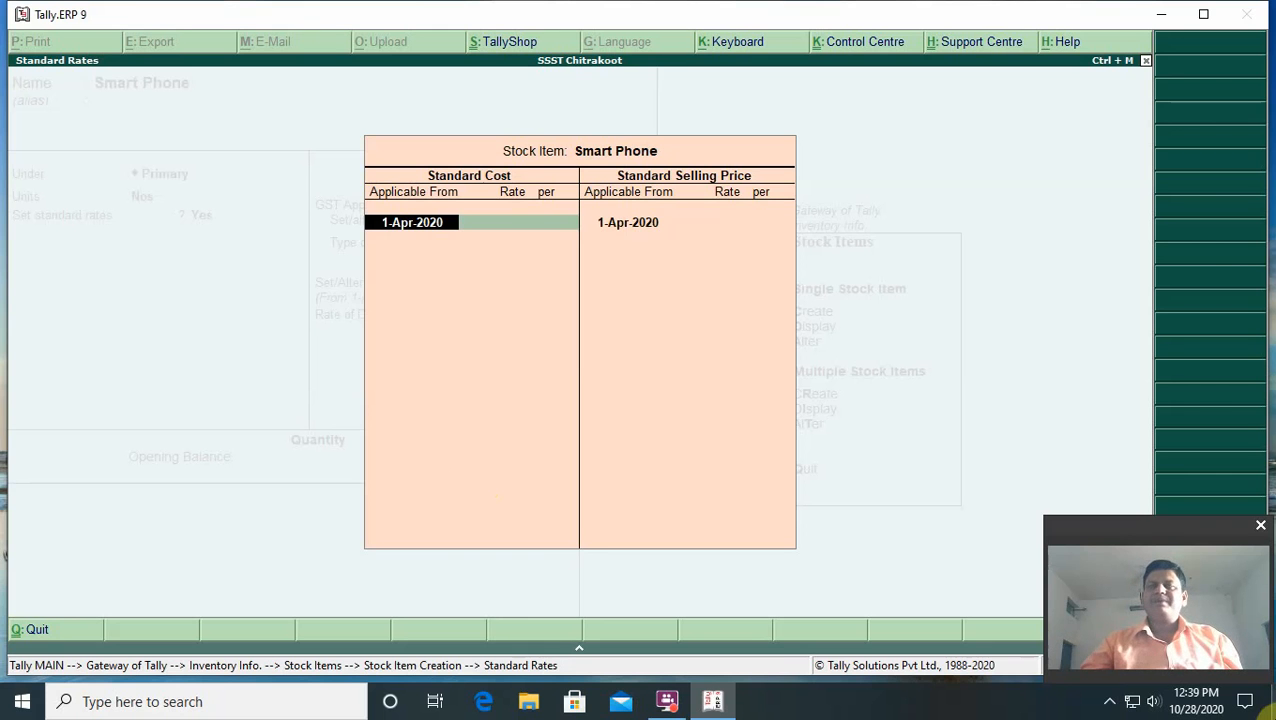
{"action": "key", "text": "Return"}
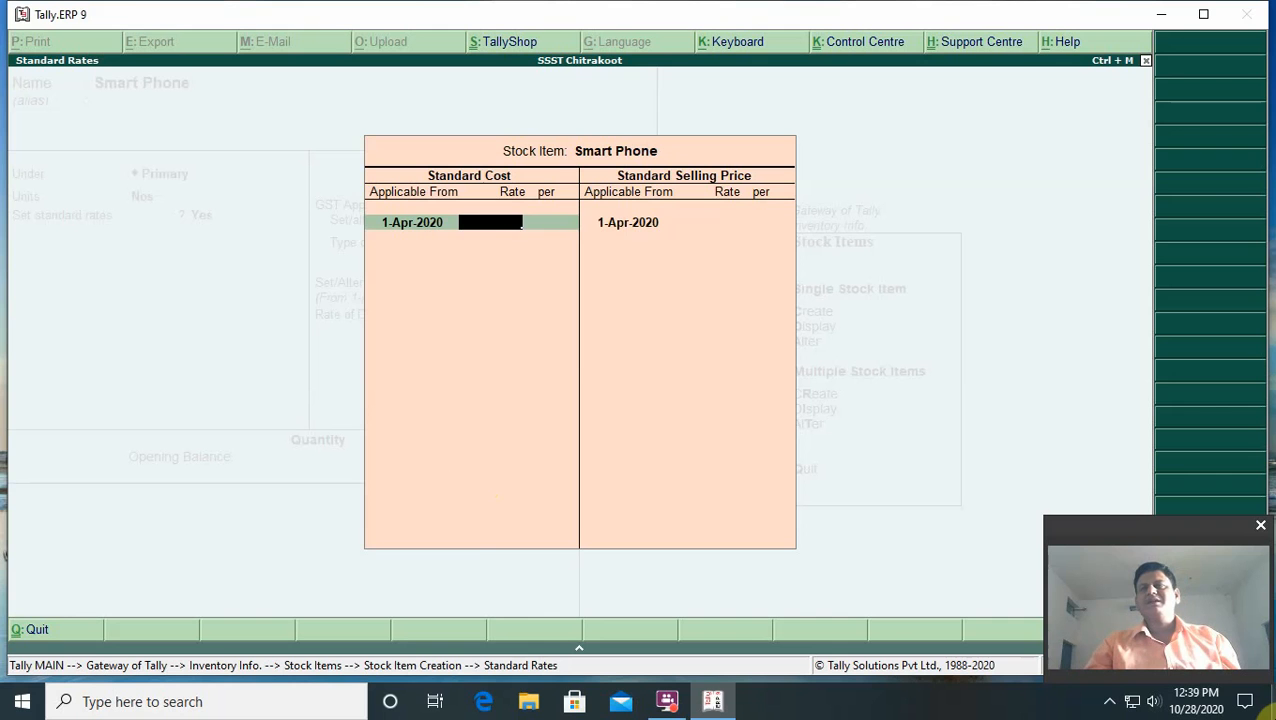
{"action": "type", "text": "2"}
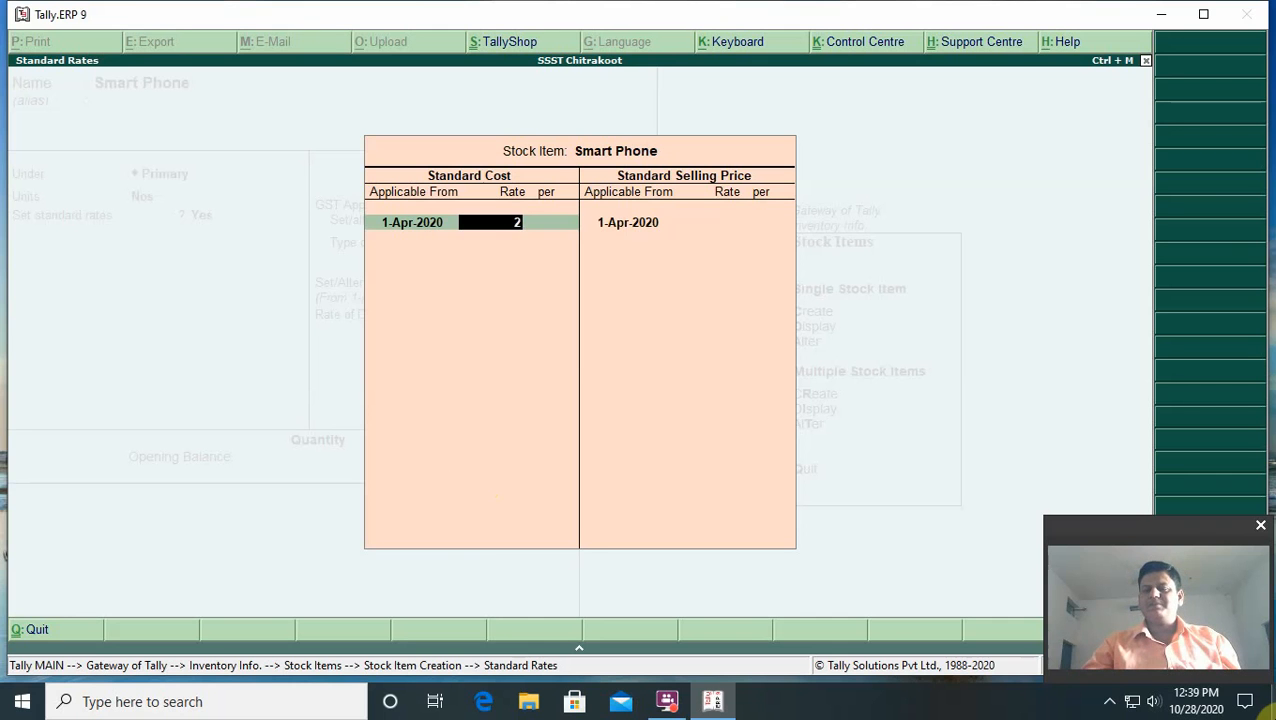
{"action": "key", "text": "BackSpace"}
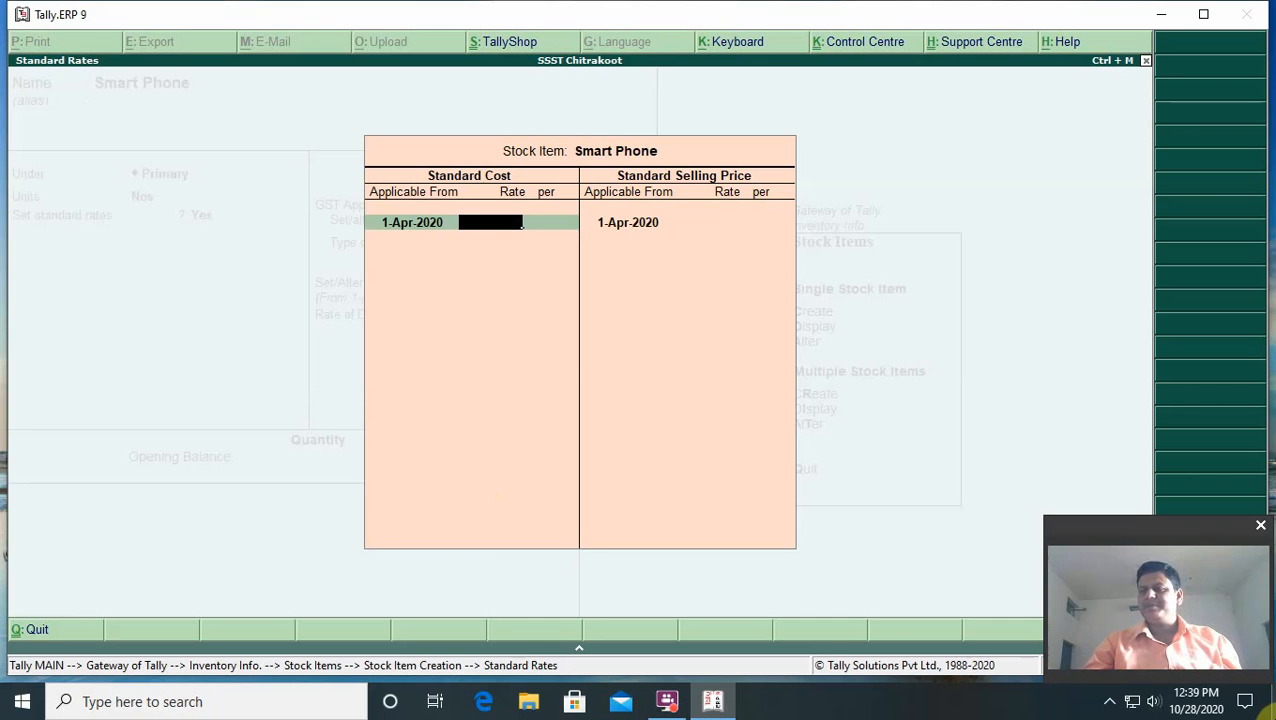
{"action": "type", "text": "2200"}
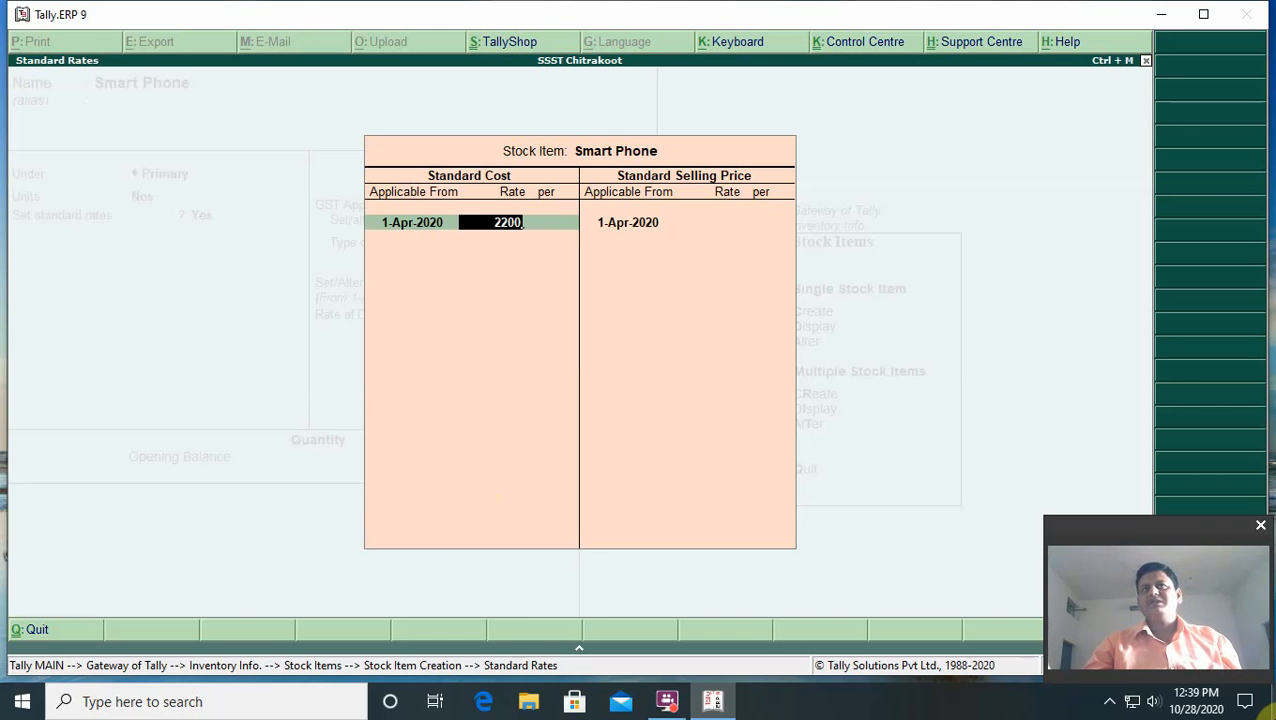
{"action": "type", "text": "0"}
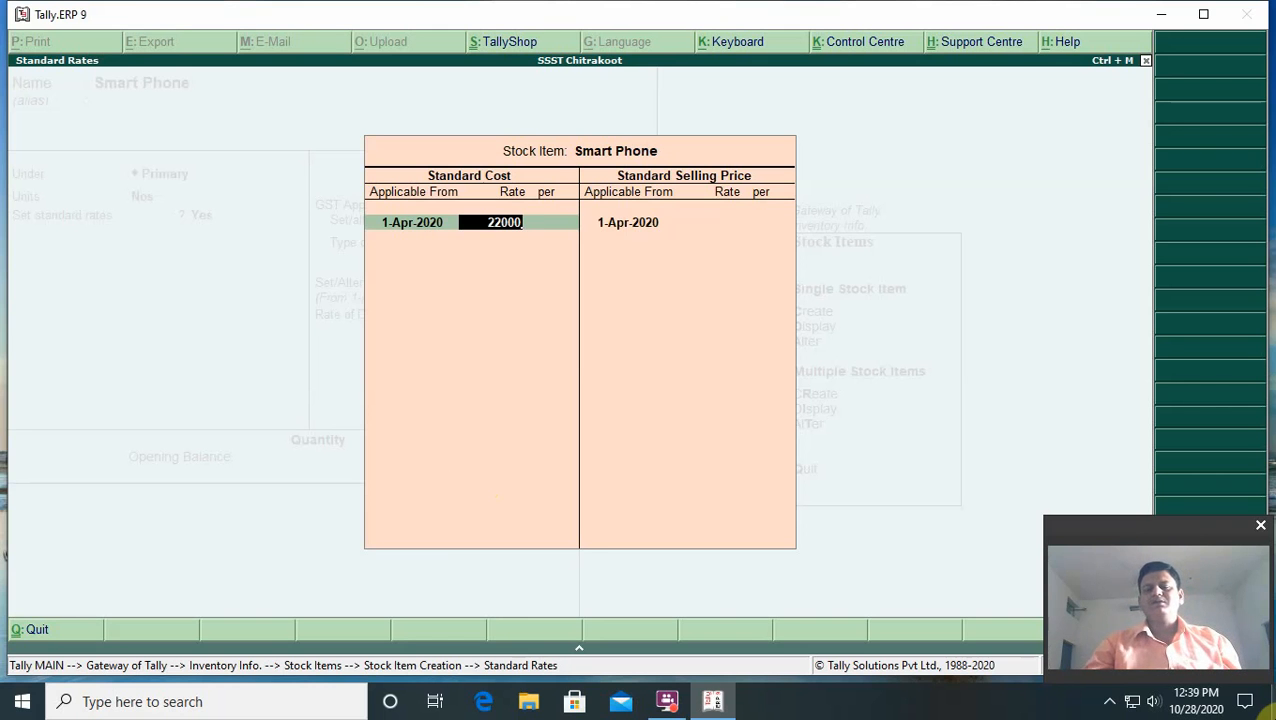
{"action": "key", "text": "BackSpace"}
{"action": "key", "text": "BackSpace"}
{"action": "key", "text": "BackSpace"}
{"action": "key", "text": "BackSpace"}
{"action": "key", "text": "BackSpace"}
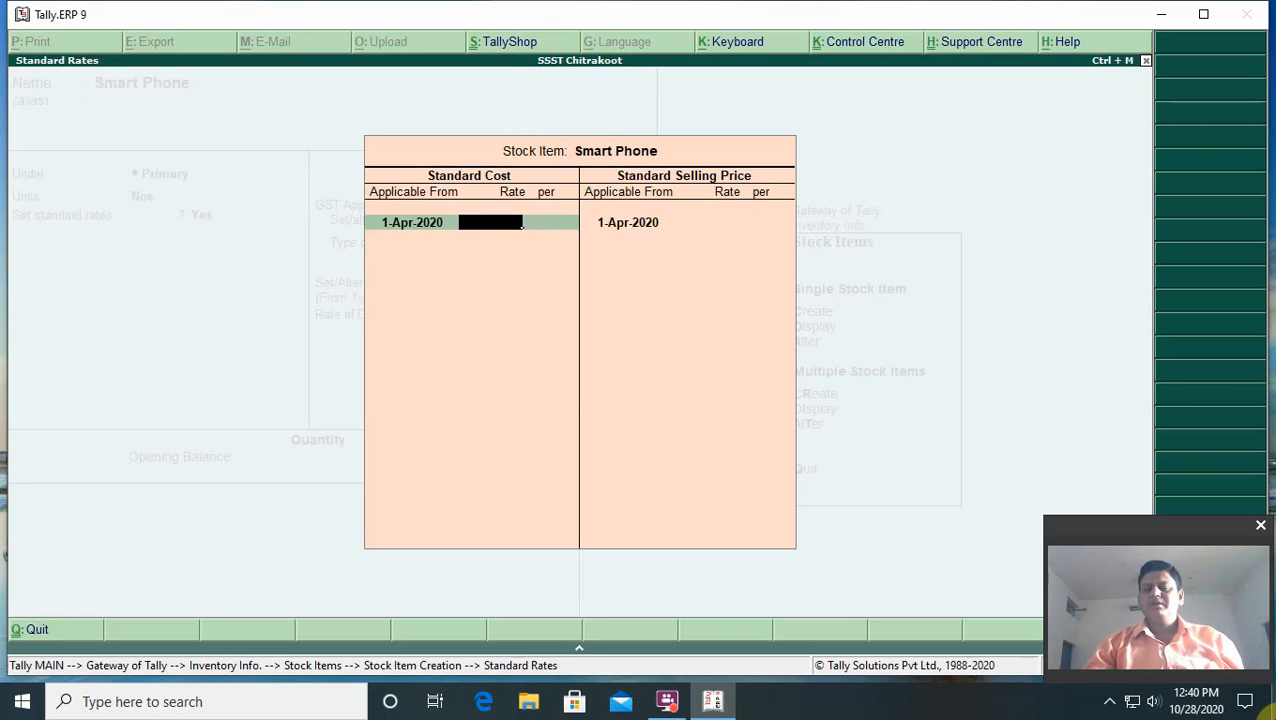
Set the standard cost rate to 18000 per Nos.
{"action": "type", "text": "18000"}
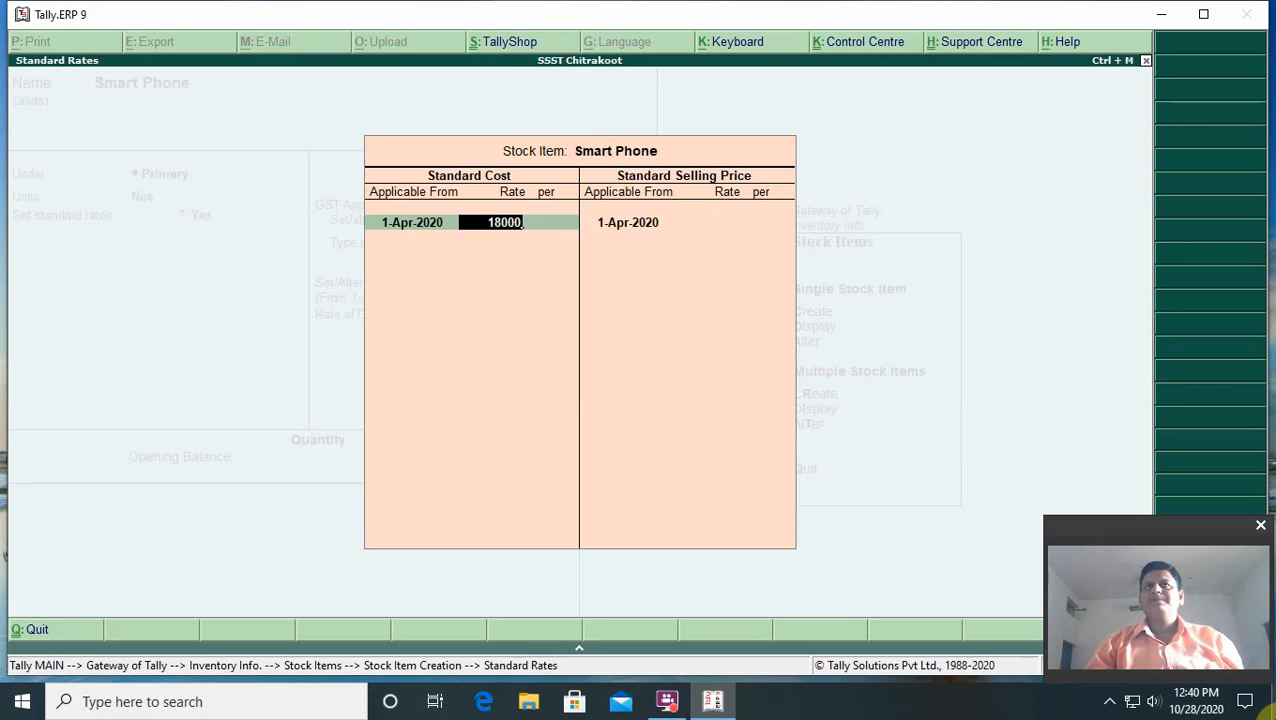
{"action": "key", "text": "Return"}
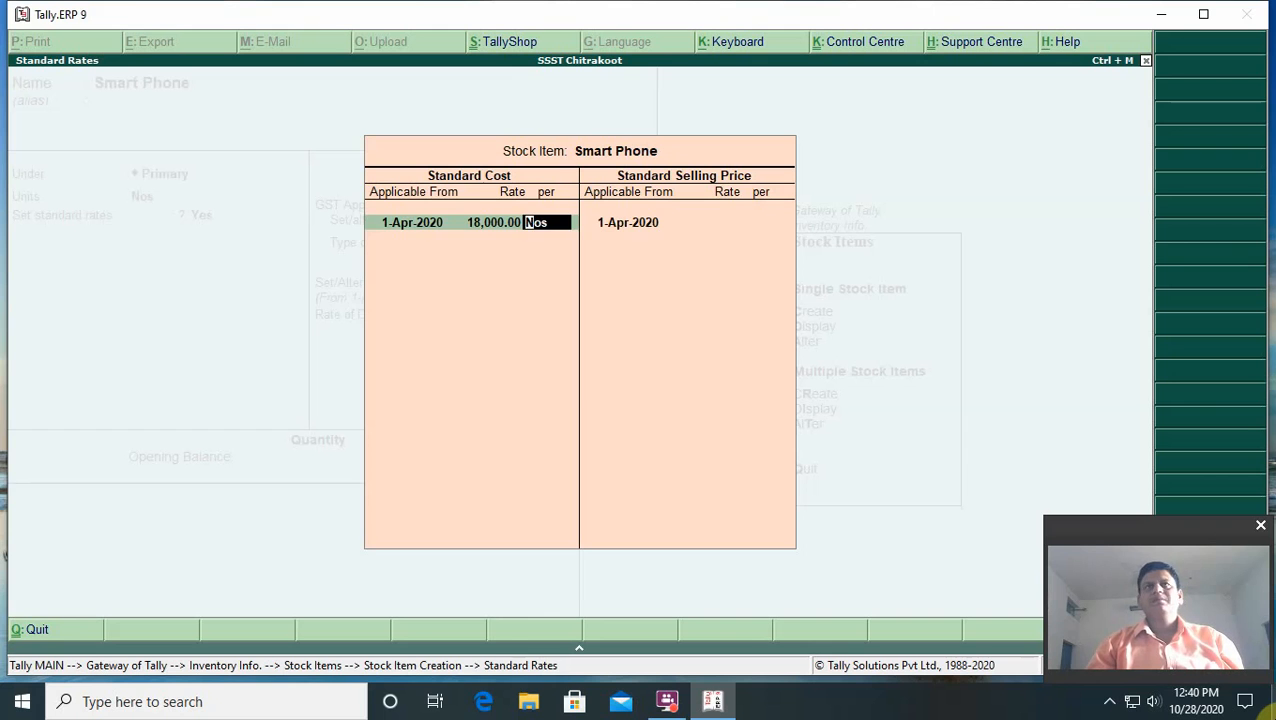
{"action": "key", "text": "Return"}
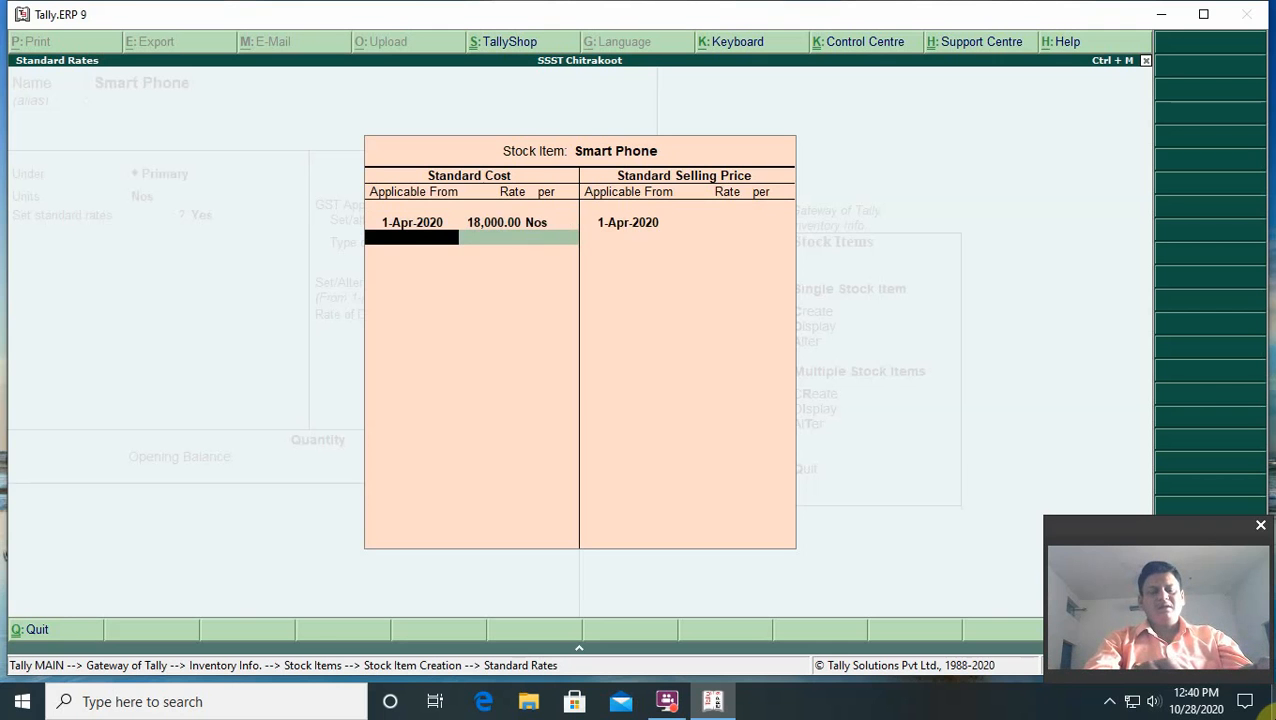
Add a standard cost of 15,000 per Nos applicable from 1-May-2020 for the Smart Phone item.
{"action": "type", "text": "may"}
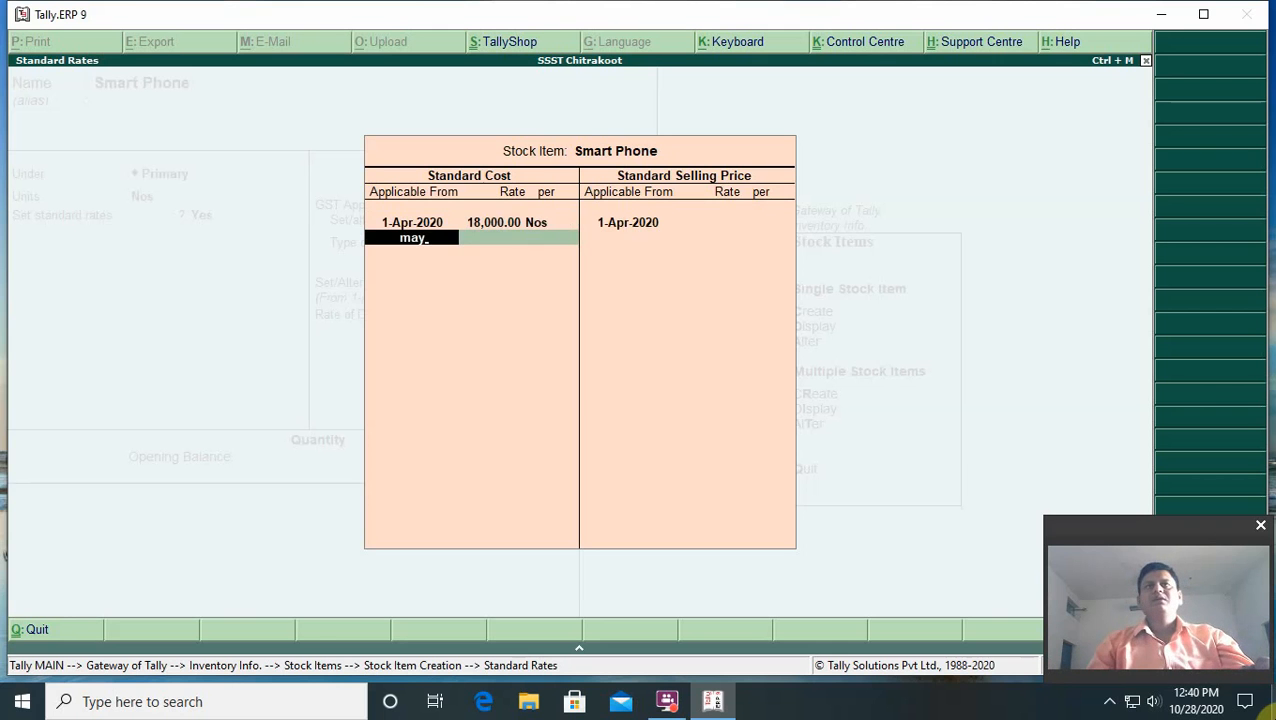
{"action": "key", "text": "Return"}
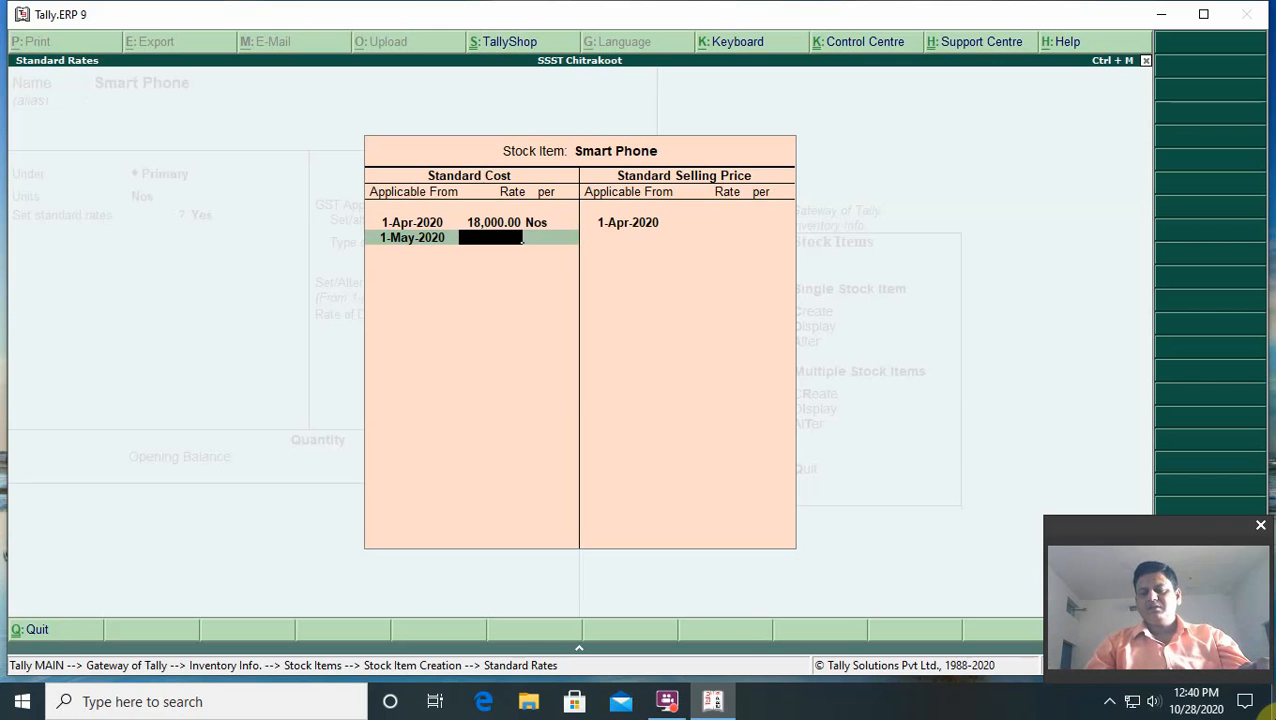
{"action": "type", "text": "15"}
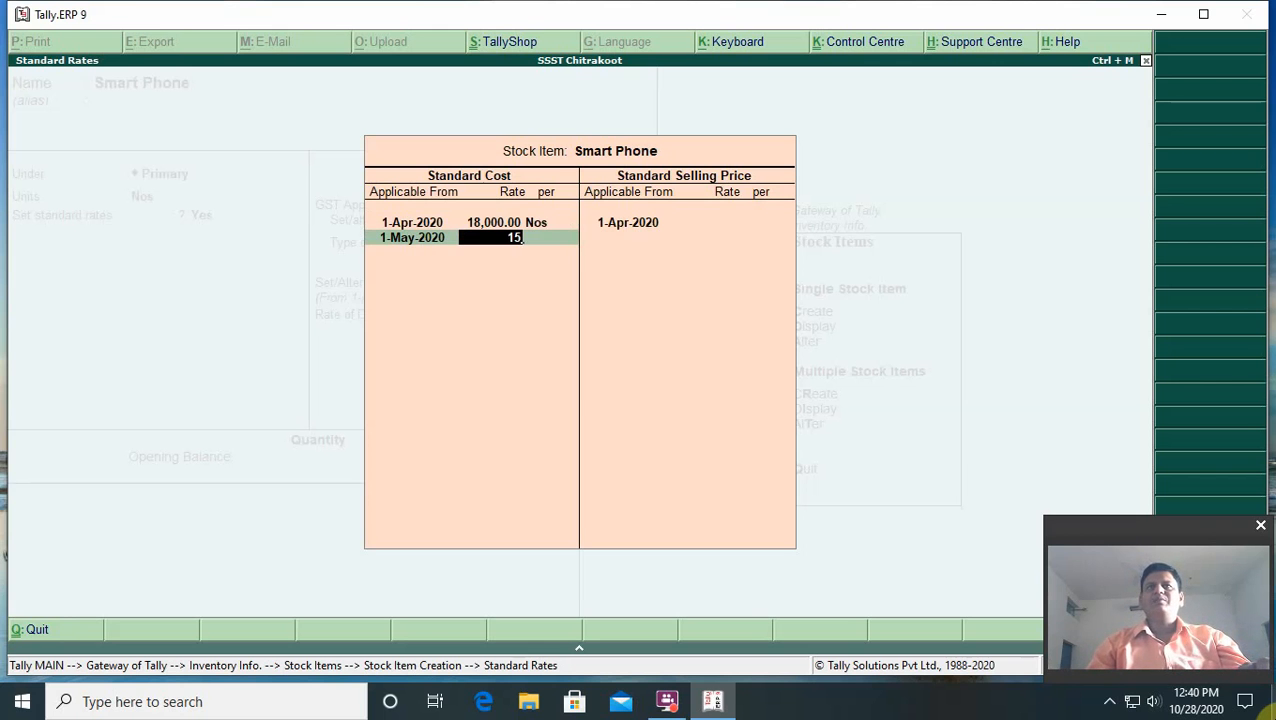
{"action": "key", "text": "Return"}
{"action": "key", "text": "Return"}
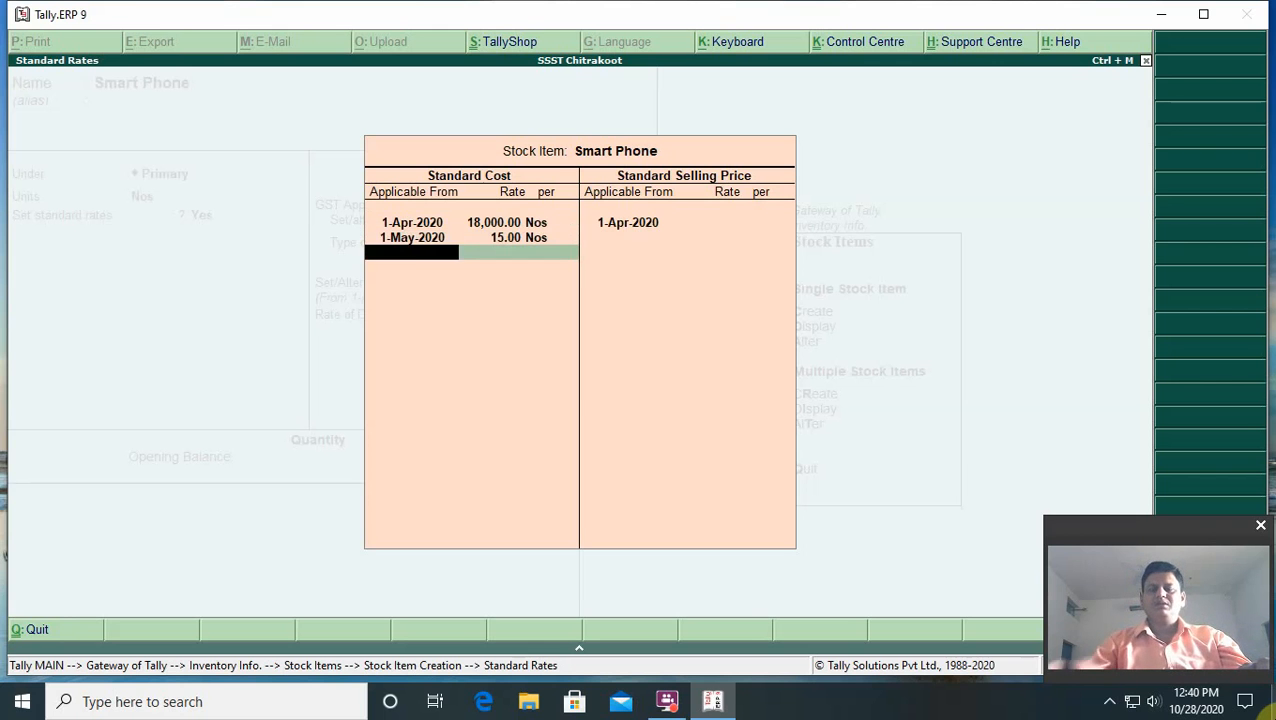
{"action": "key", "text": "BackSpace"}
{"action": "key", "text": "BackSpace"}
{"action": "type", "text": "15,000"}
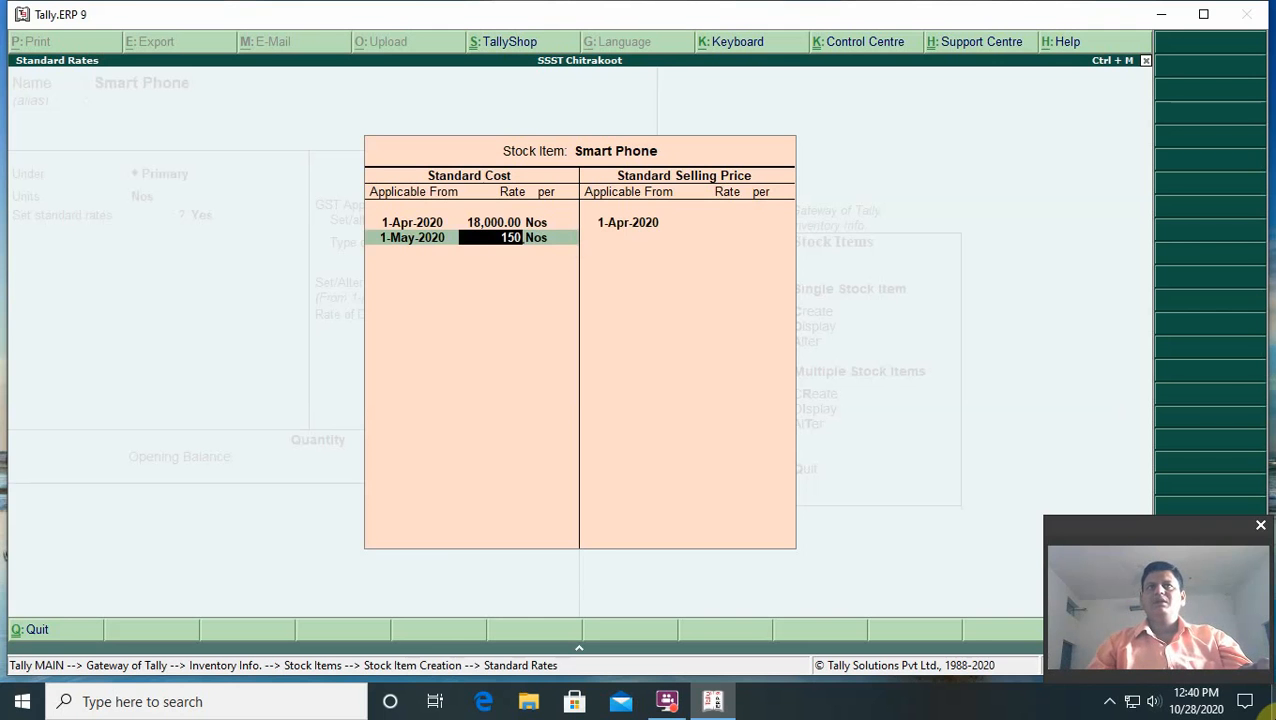
{"action": "key", "text": "Return"}
{"action": "key", "text": "Return"}
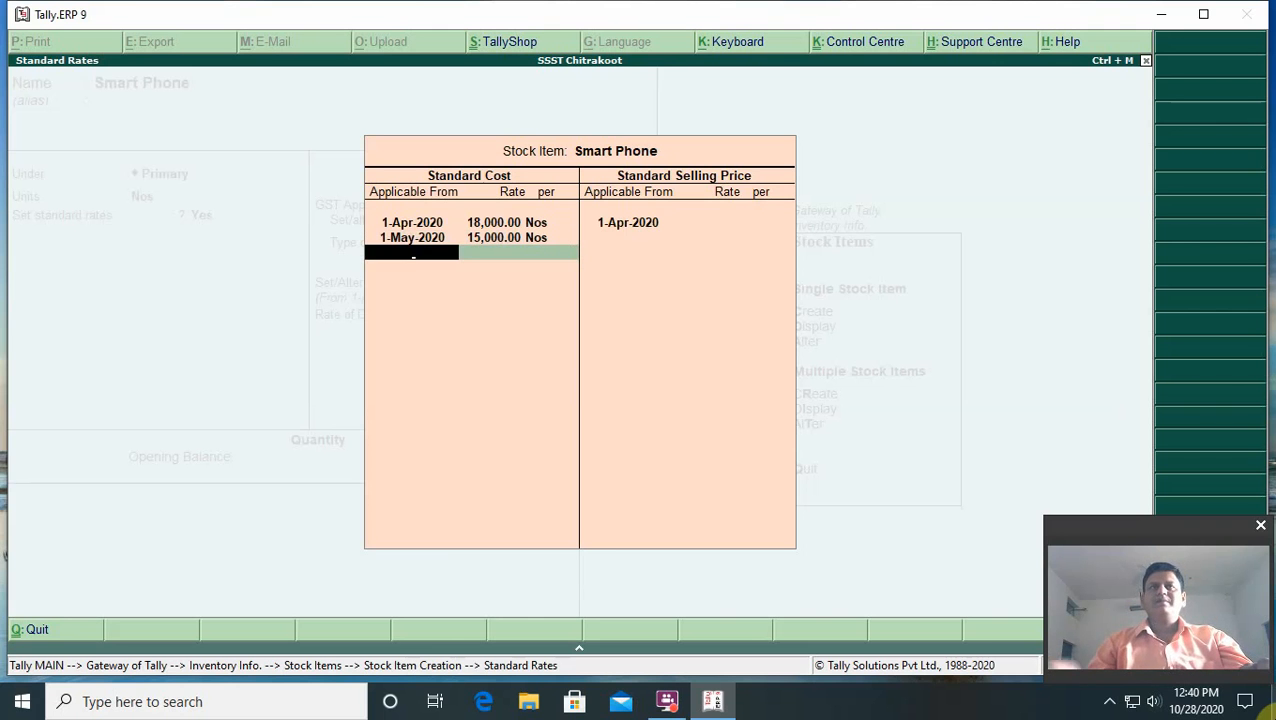
Add a standard cost of 14,000 per Nos applicable from 1-Jun-2020.
{"action": "type", "text": "1-June"}
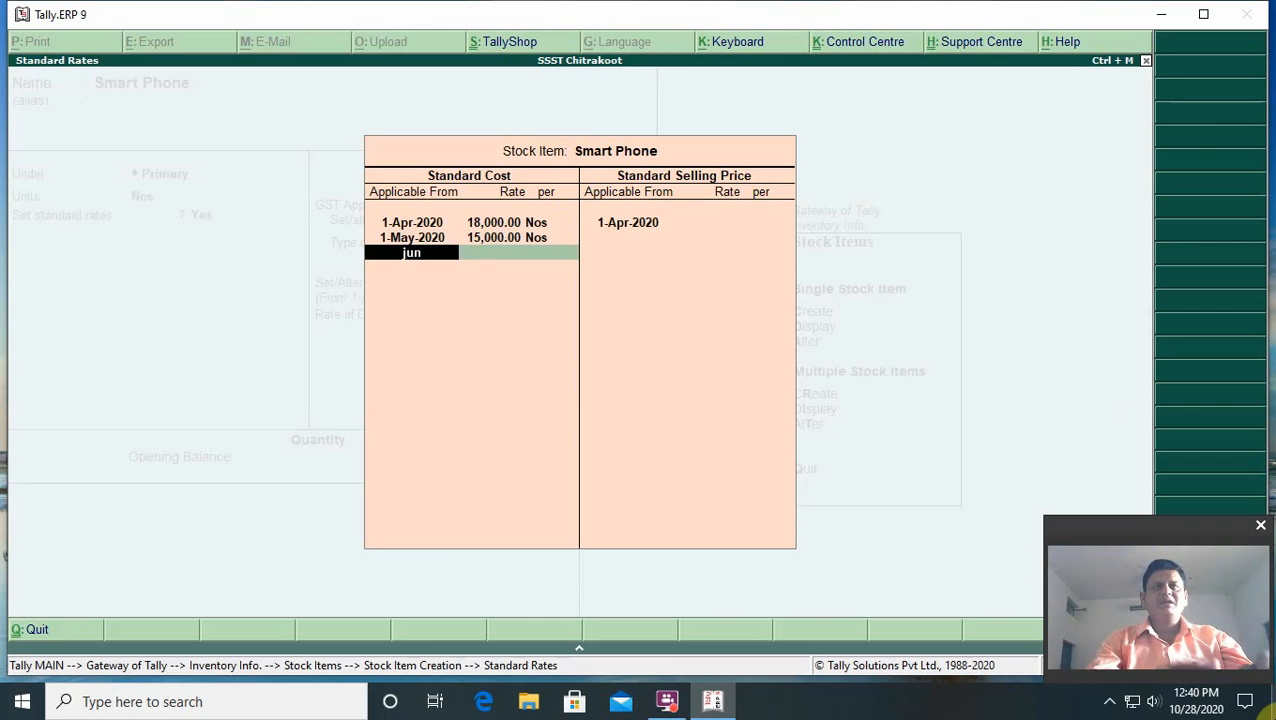
{"action": "key", "text": "Return"}
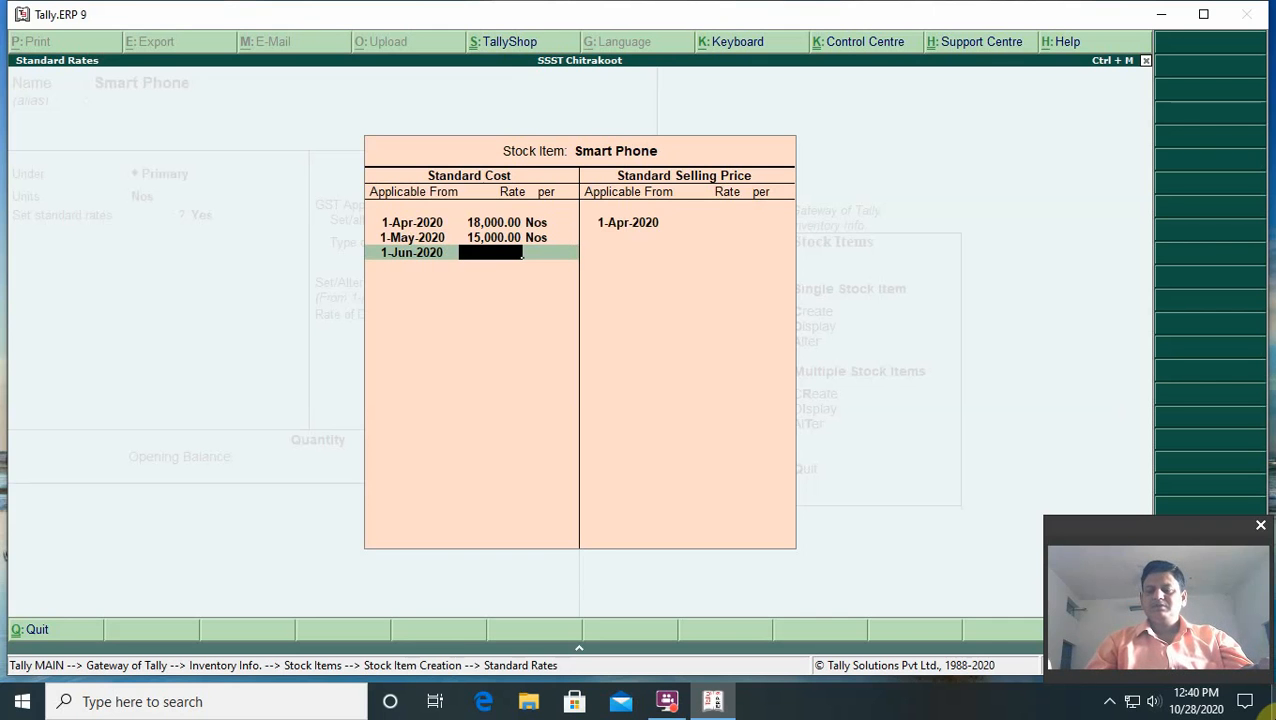
{"action": "type", "text": "14,000"}
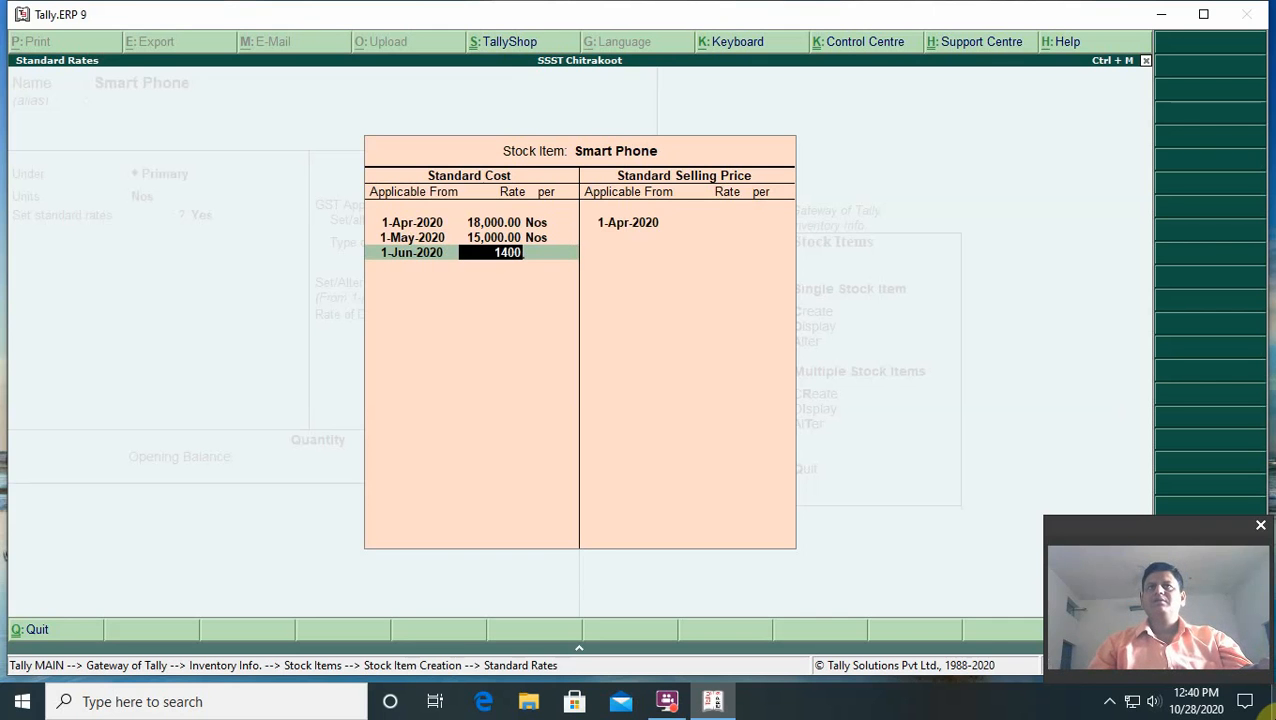
{"action": "key", "text": "Return"}
{"action": "key", "text": "Return"}
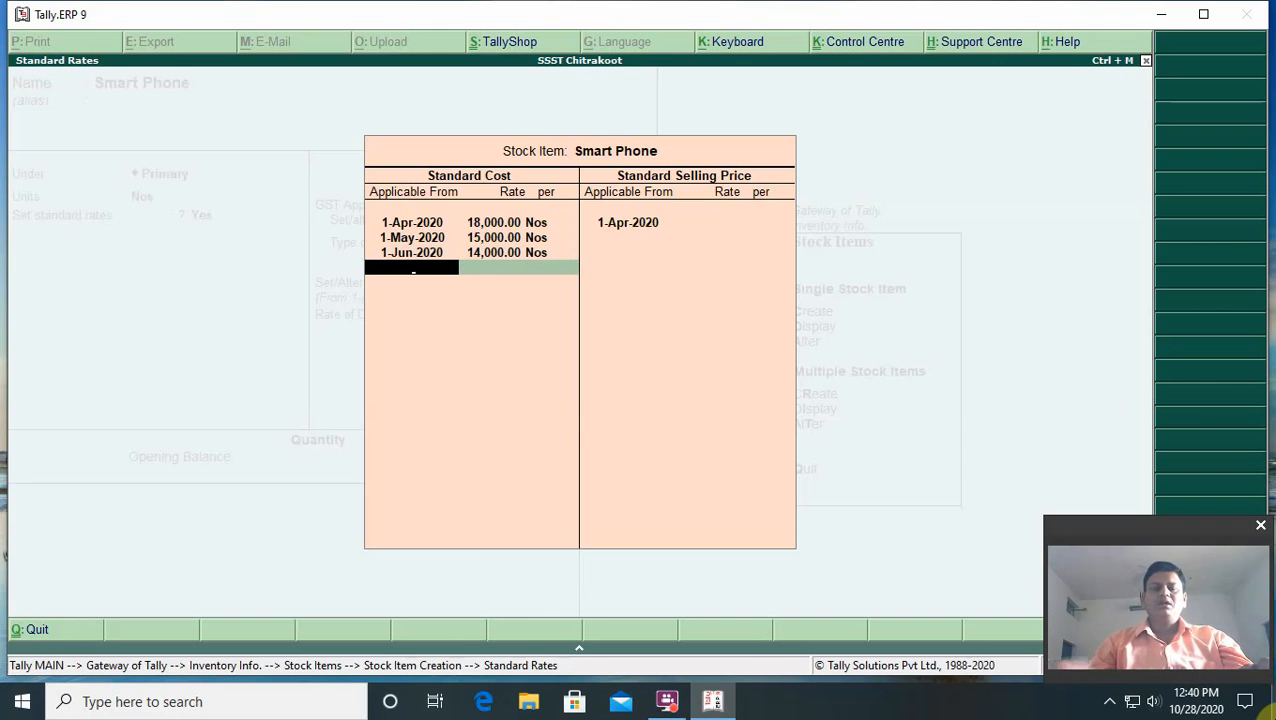
Add a standard cost of 12,000 per Nos applicable from 1-Jul-2020.
{"action": "type", "text": "july"}
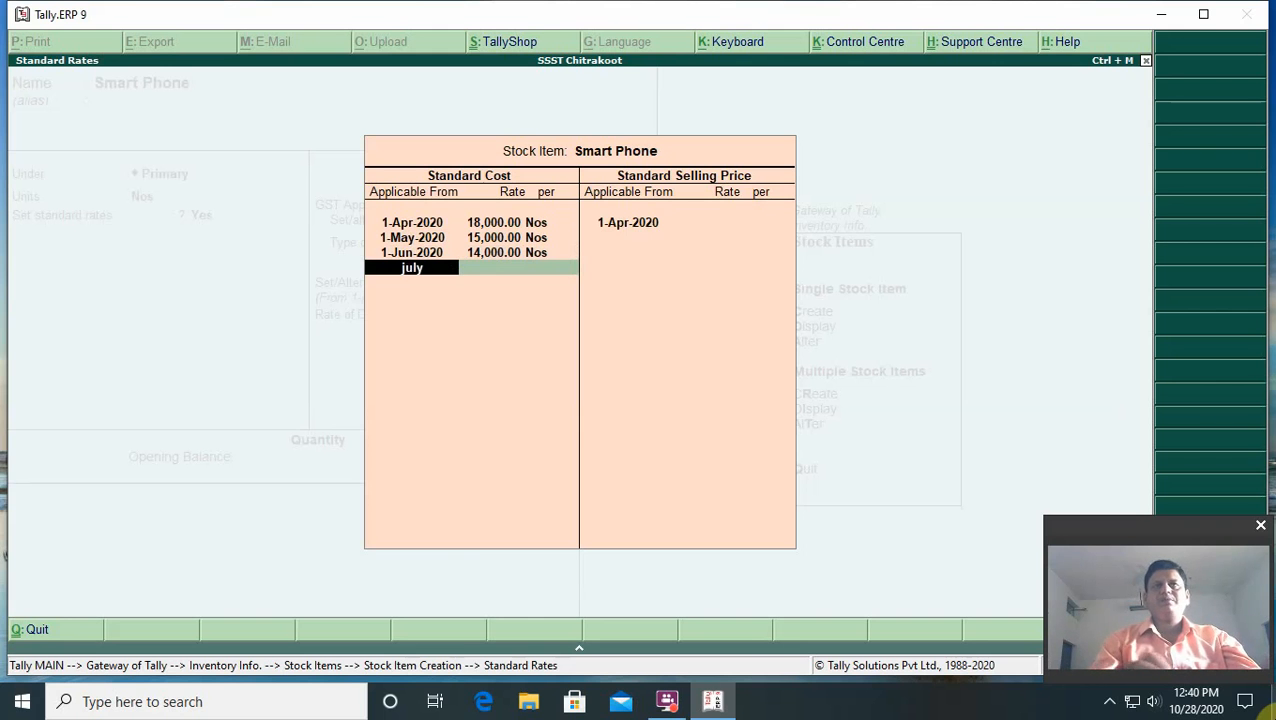
{"action": "key", "text": "Return"}
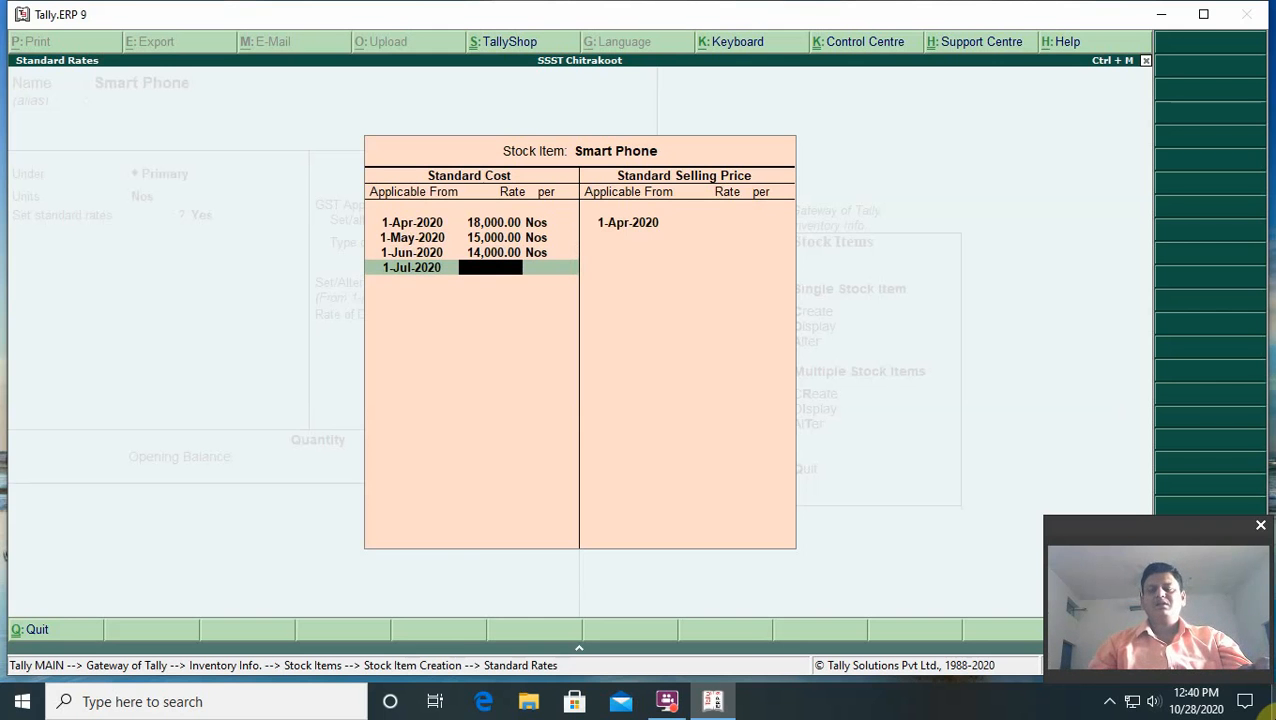
{"action": "type", "text": "12,000"}
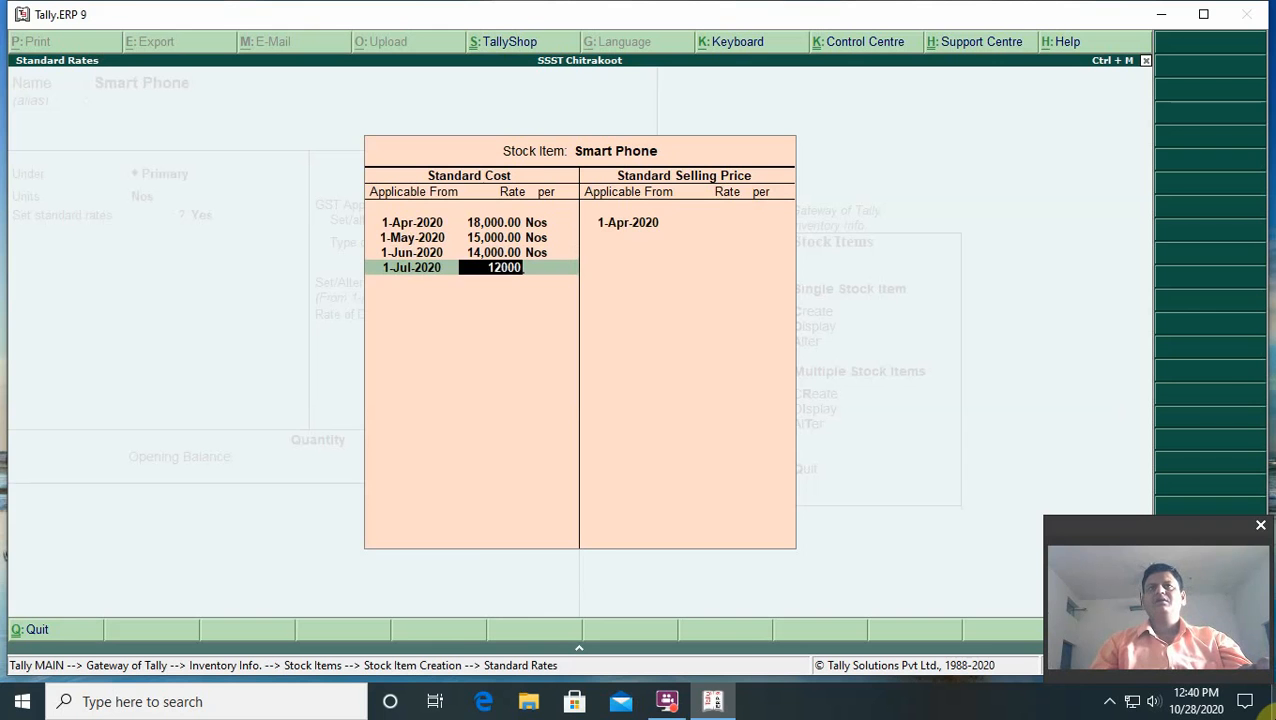
{"action": "key", "text": "Return"}
{"action": "key", "text": "Return"}
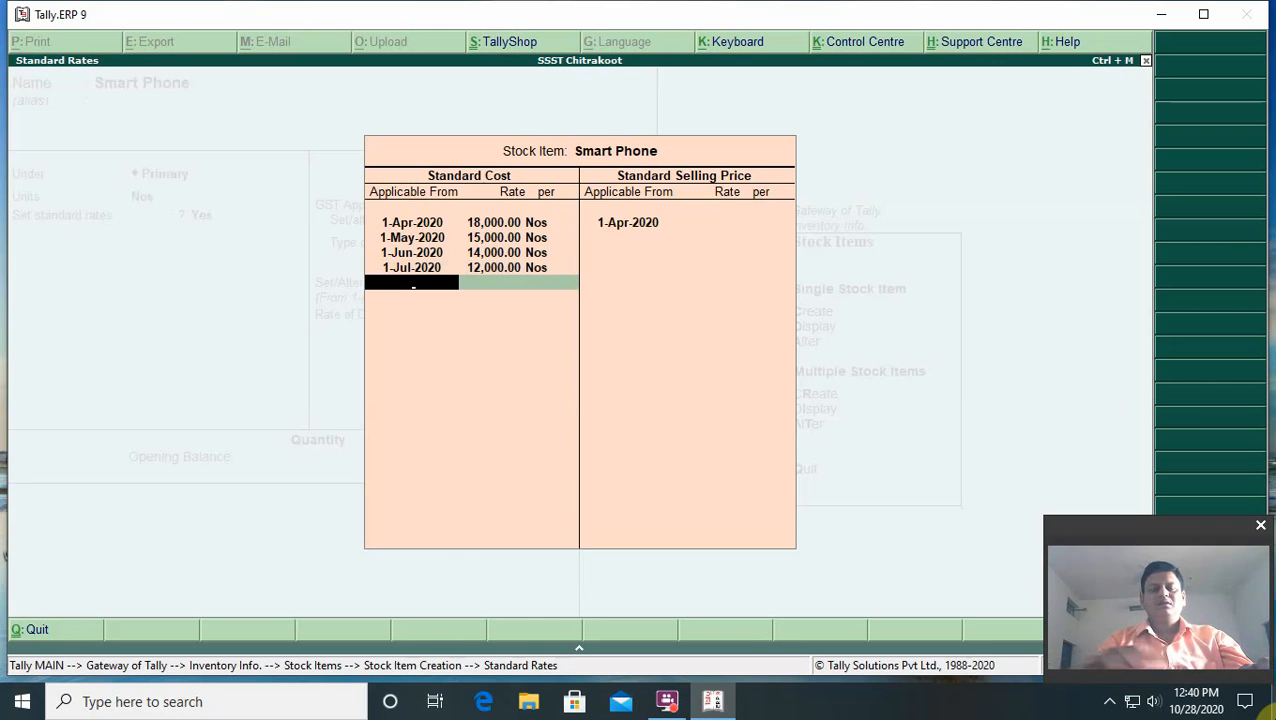
Add a standard cost of 11,000 per Nos applicable from 1-Aug-2020.
{"action": "type", "text": "1-8"}
{"action": "key", "text": "Return"}
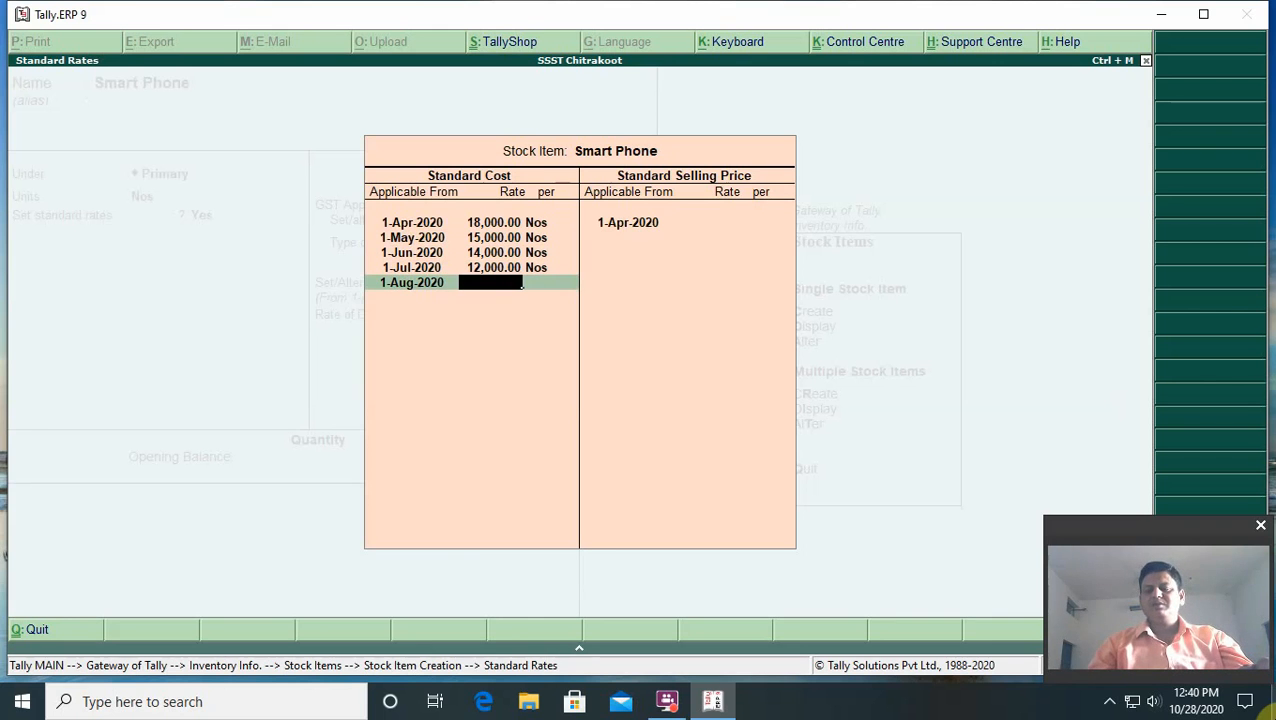
{"action": "type", "text": "11000"}
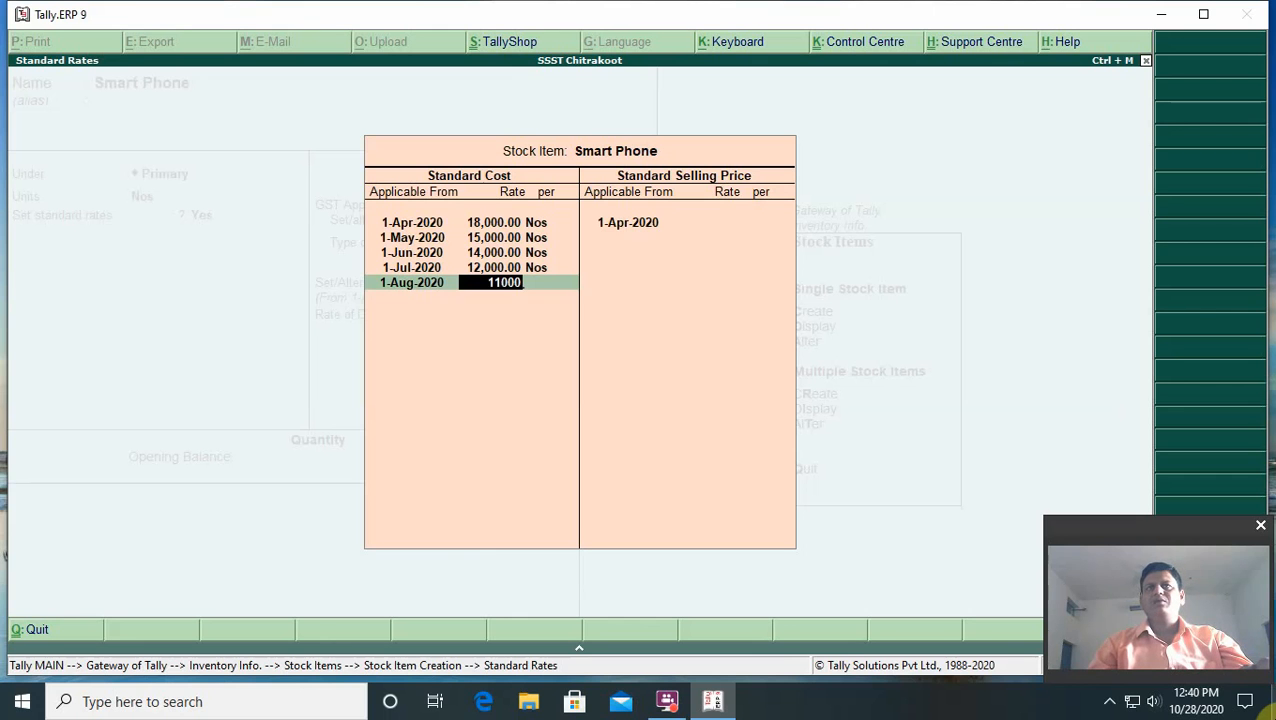
{"action": "key", "text": "Return"}
{"action": "key", "text": "Return"}
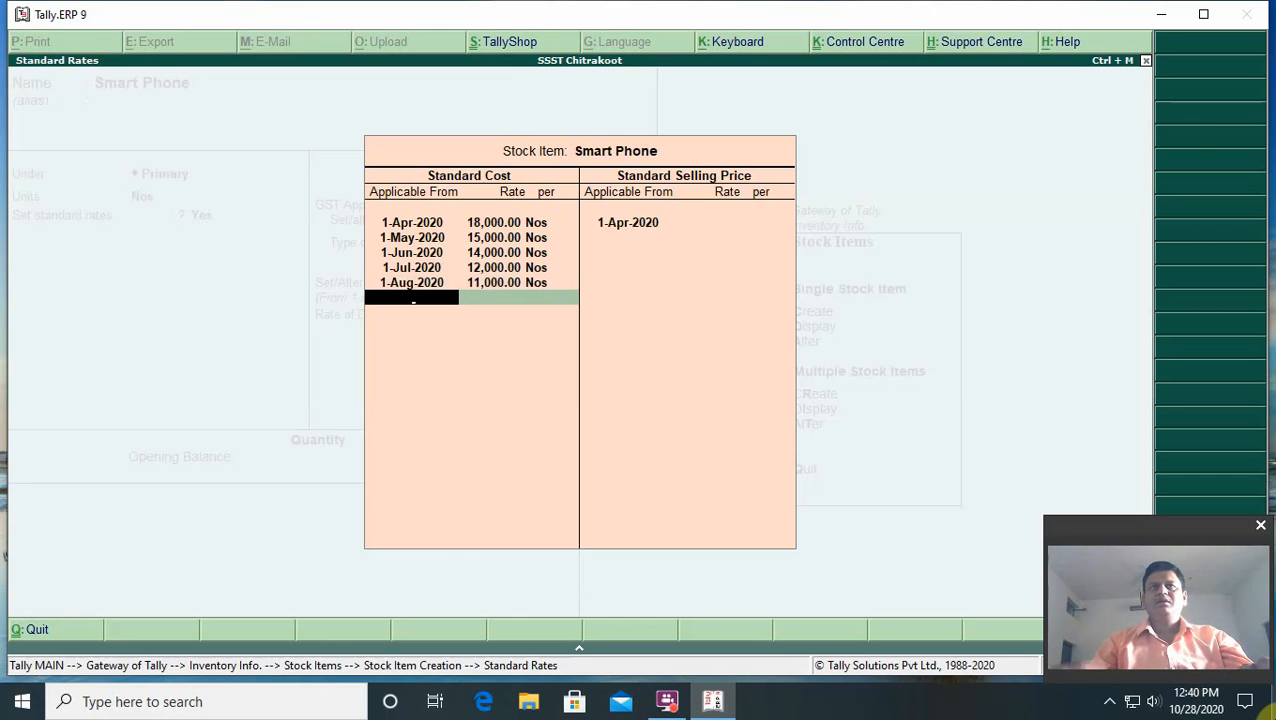
Add a standard cost of 10,000 per Nos applicable from 1-Sep-2020 and finish the standard cost list.
{"action": "type", "text": "sep"}
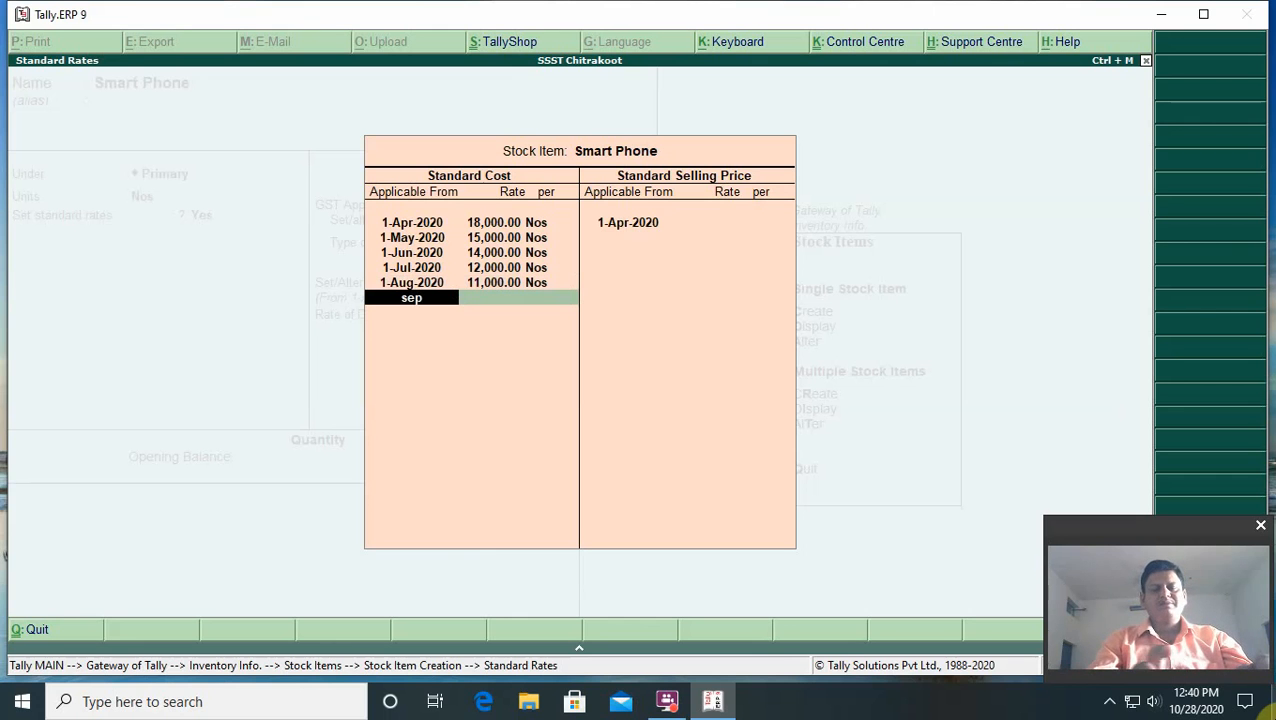
{"action": "key", "text": "Return"}
{"action": "type", "text": "10000"}
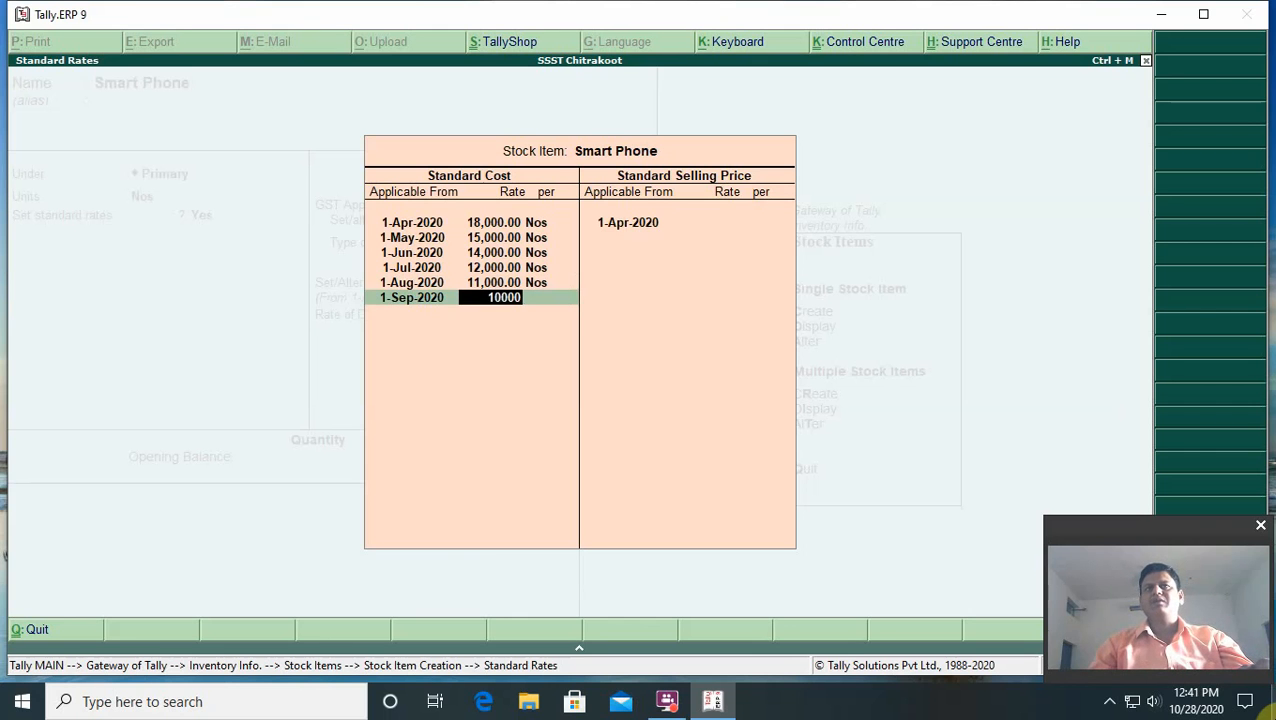
{"action": "key", "text": "Return"}
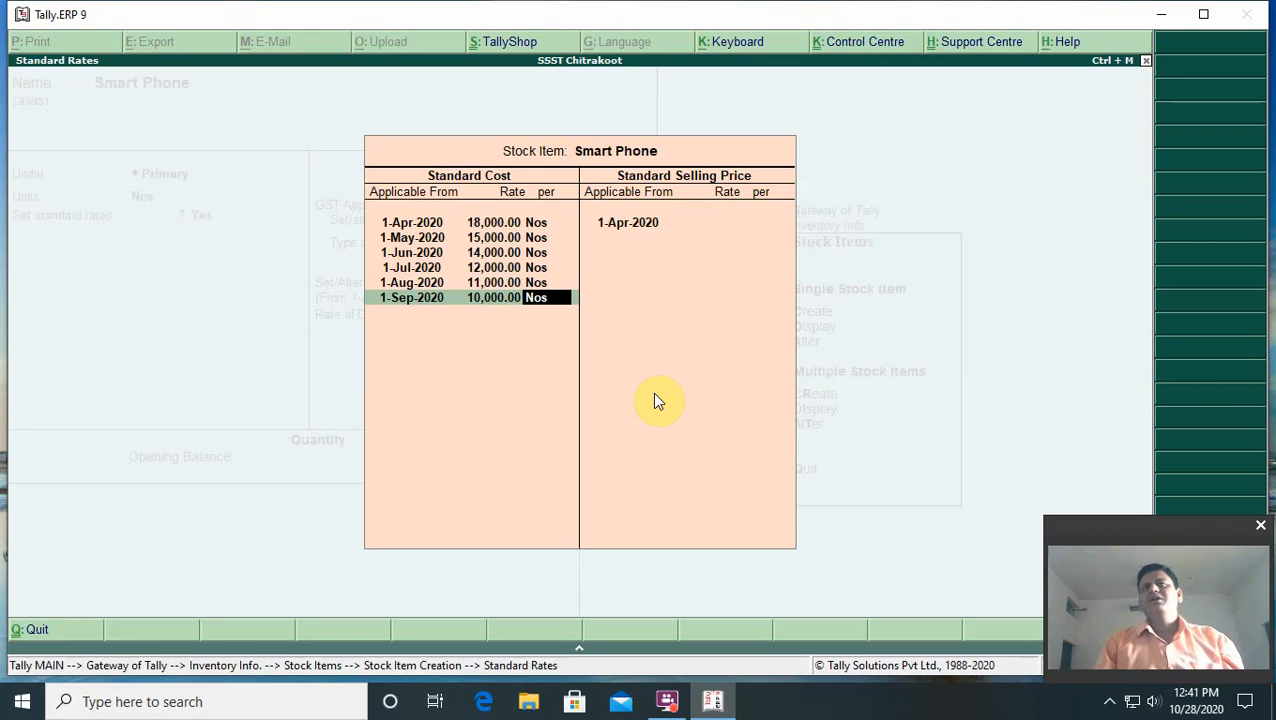
{"action": "key", "text": "Return"}
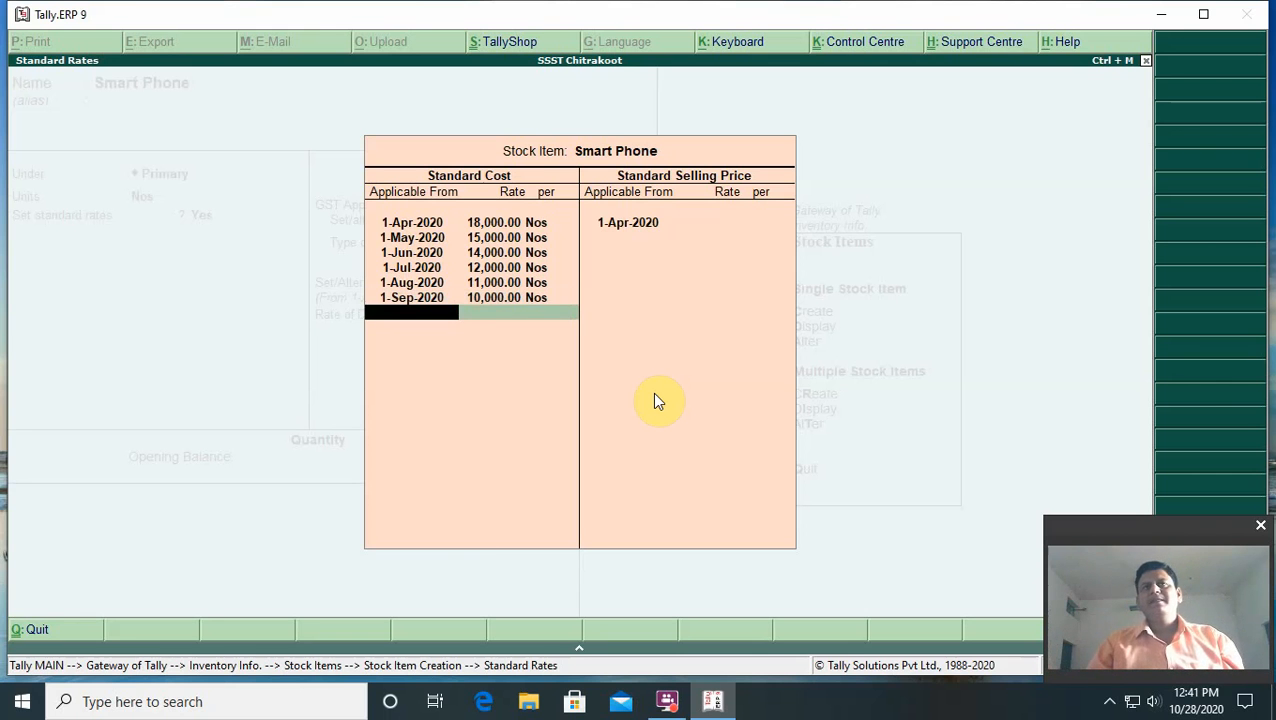
{"action": "key", "text": "Return"}
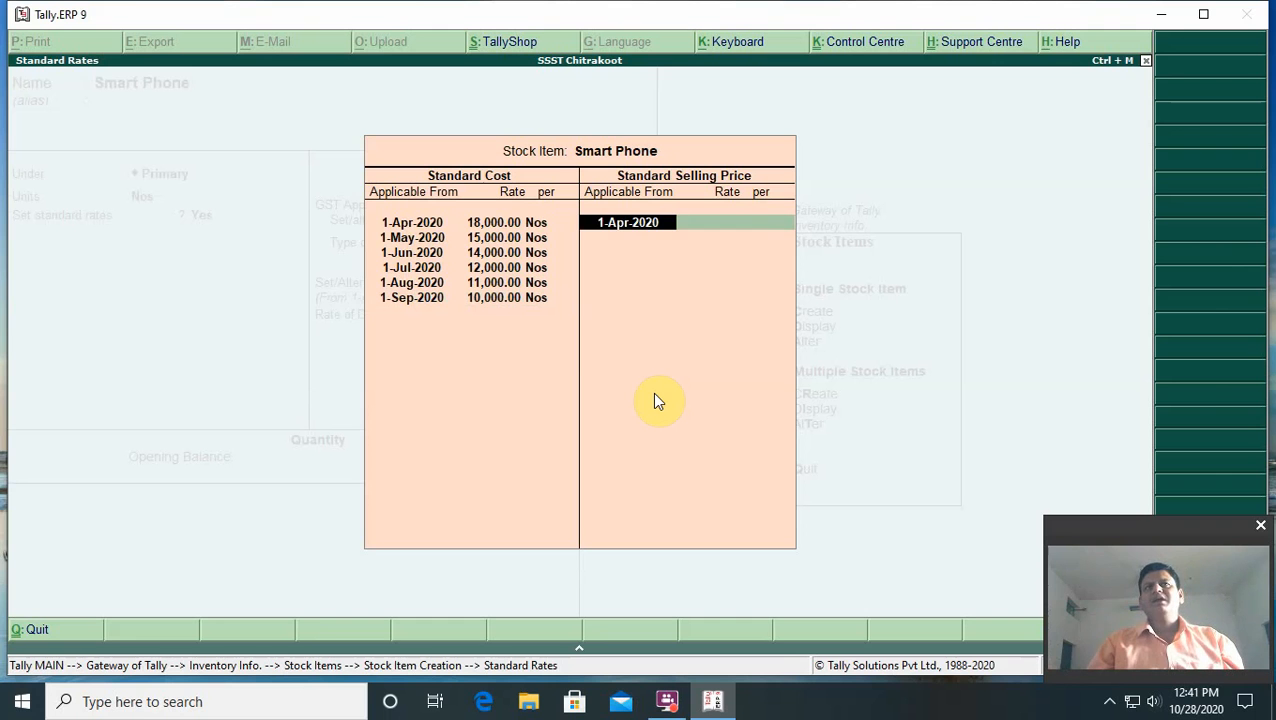
Accept 1-Apr-2020 as the first standard selling price date and set its rate to 22,000 per Nos.
{"action": "key", "text": "Return"}
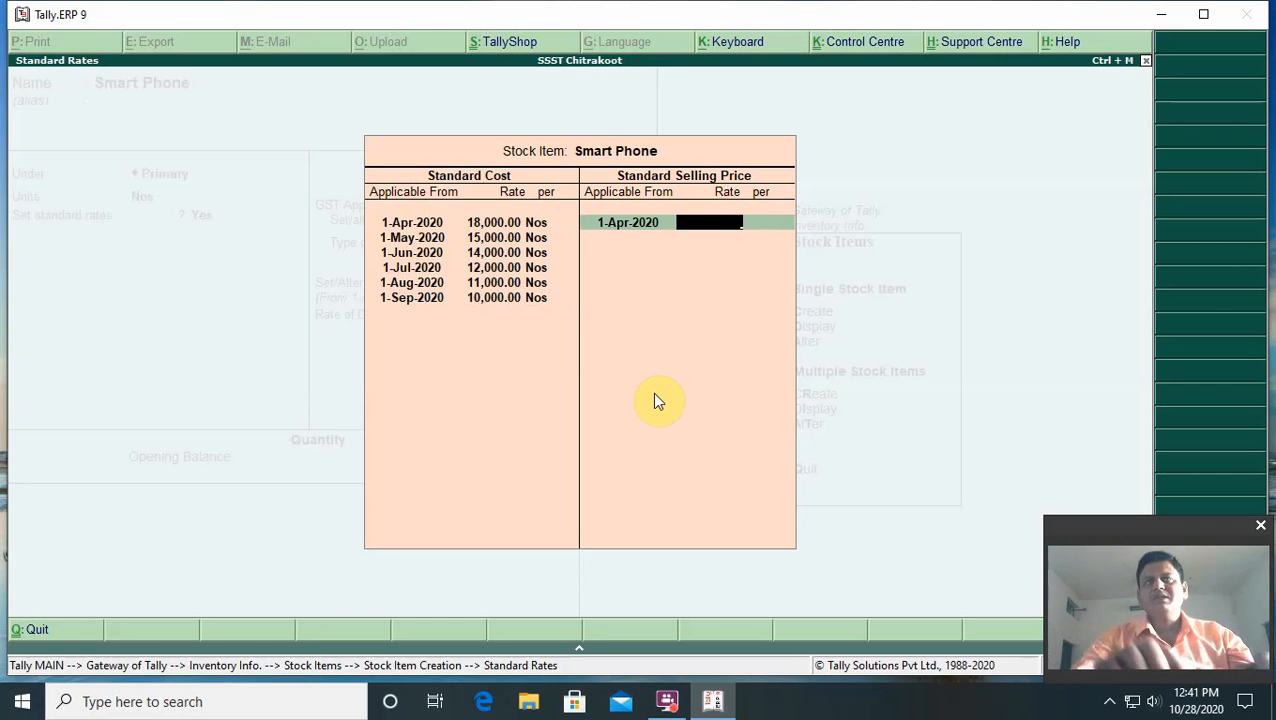
{"action": "type", "text": "22000"}
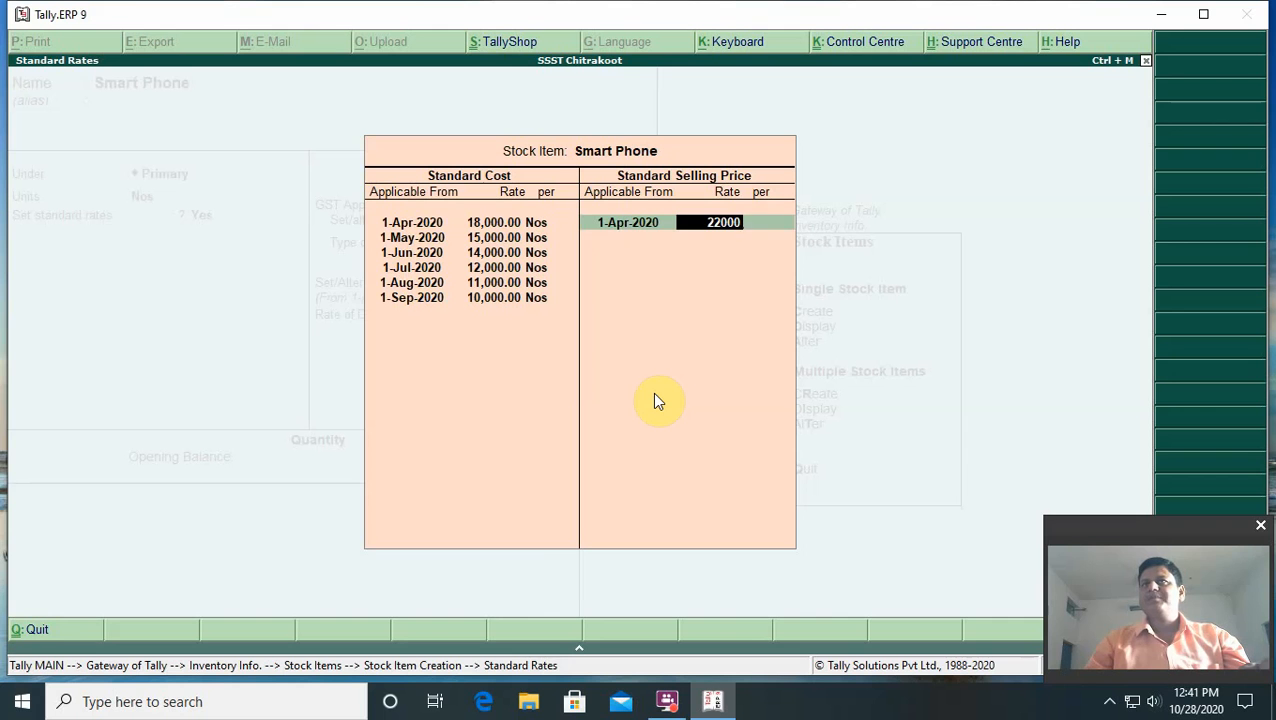
{"action": "key", "text": "Return"}
{"action": "key", "text": "Return"}
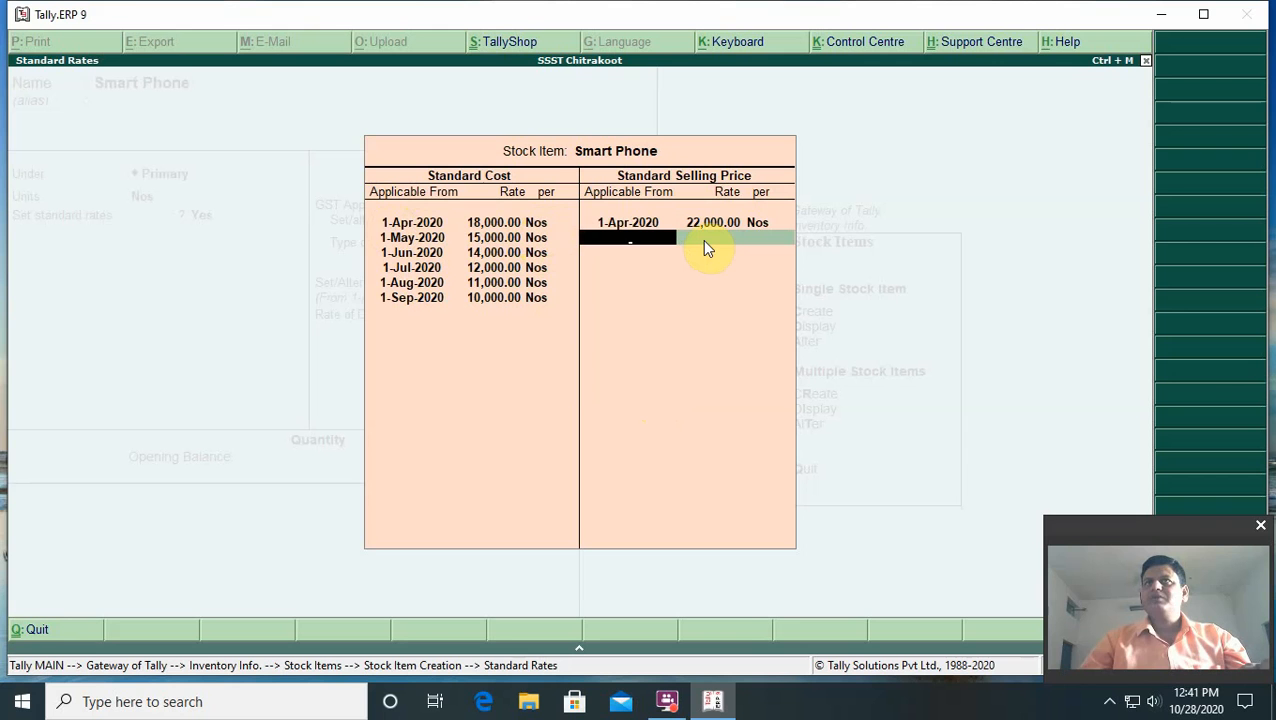
Add a standard selling price of 20,000 per Nos applicable from 1-May-2020.
{"action": "type", "text": "may"}
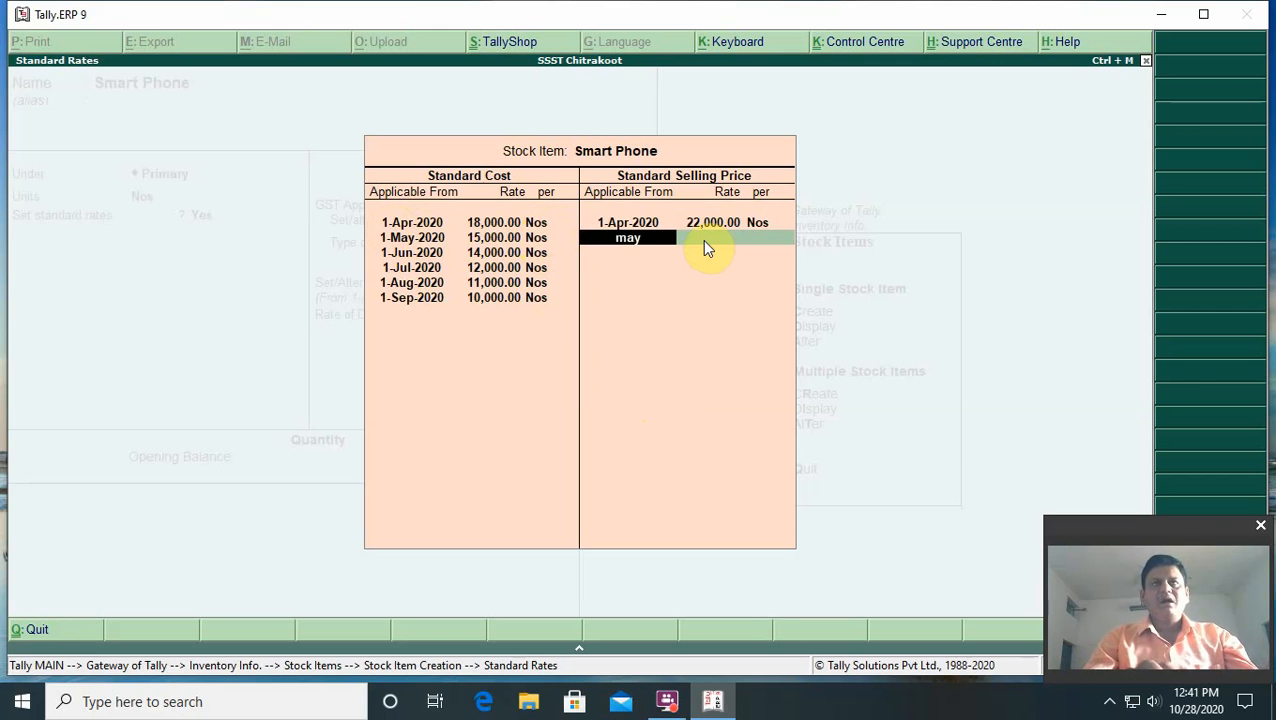
{"action": "key", "text": "Return"}
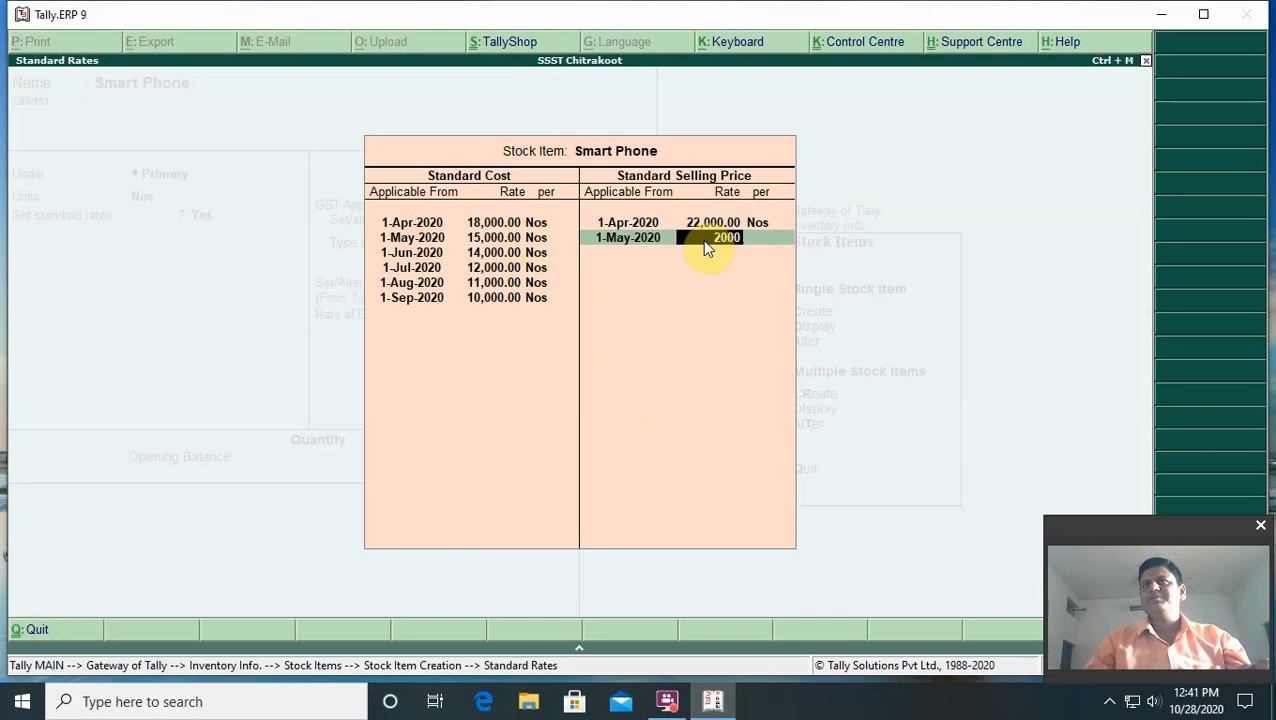
{"action": "key", "text": "Return"}
{"action": "key", "text": "Return"}
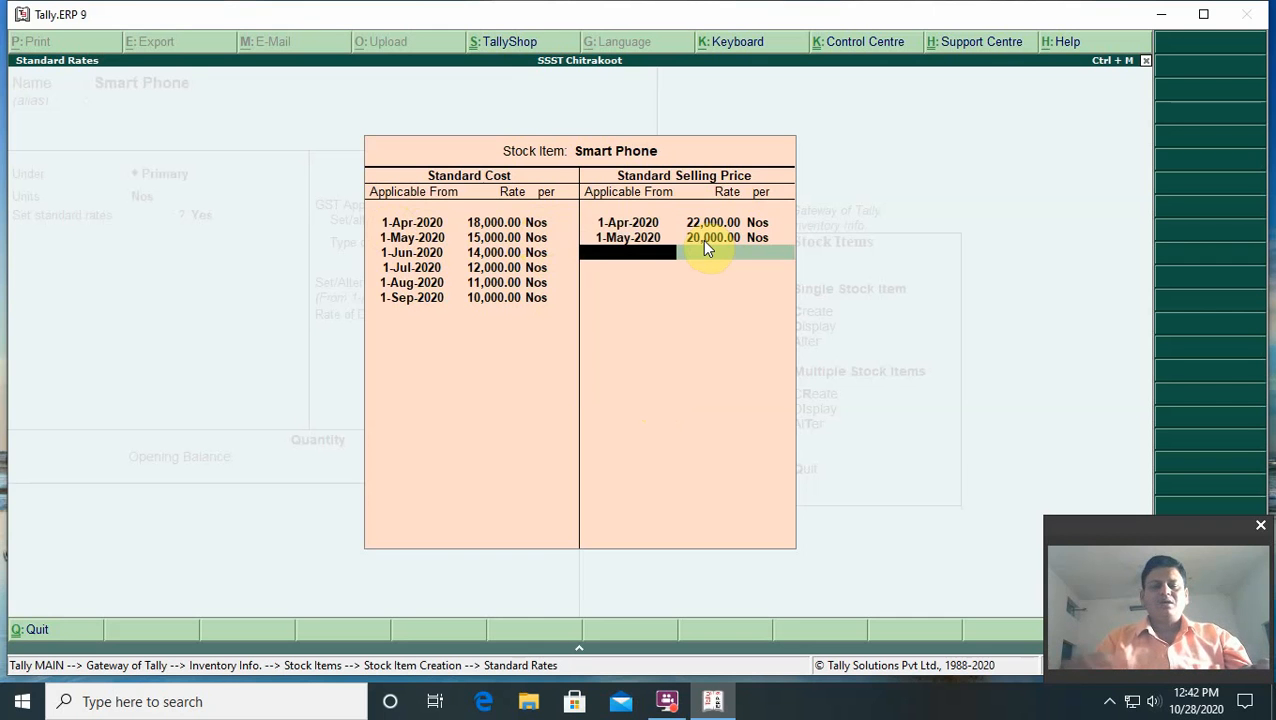
Add a standard selling price of 18,000 per Nos applicable from 1-Jun-2020.
{"action": "type", "text": "june"}
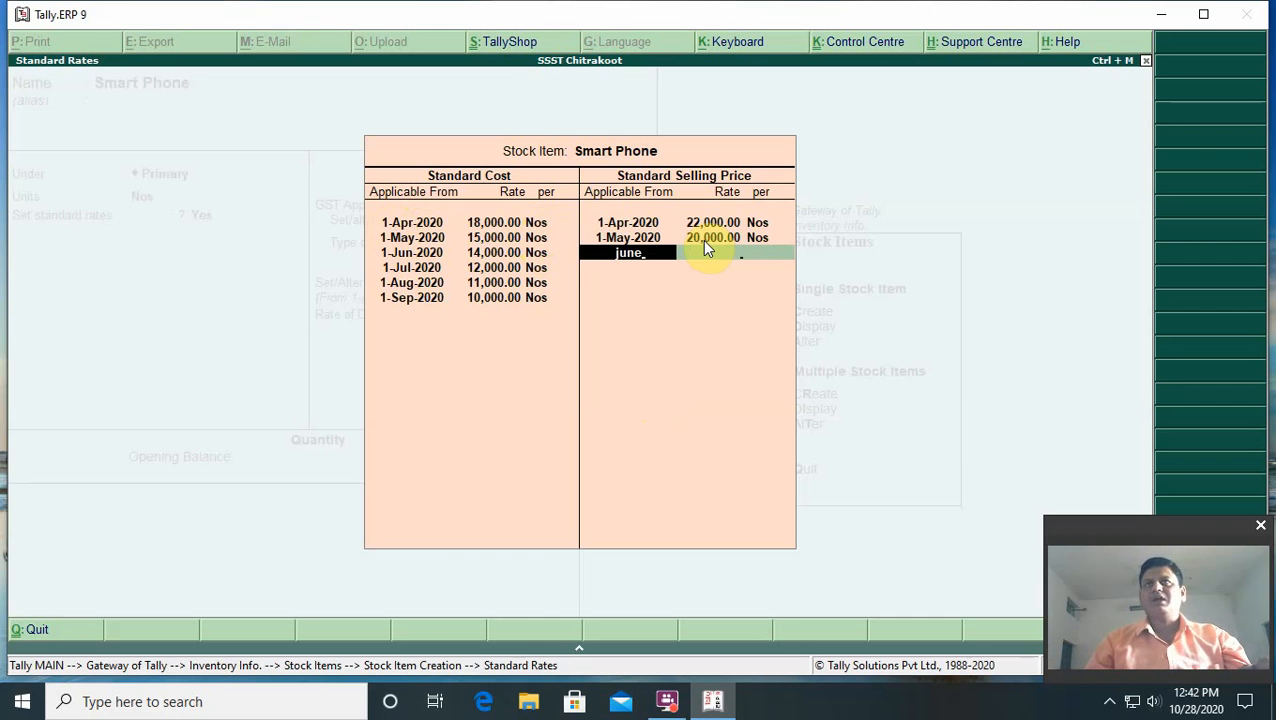
{"action": "key", "text": "Return"}
{"action": "type", "text": "18,000"}
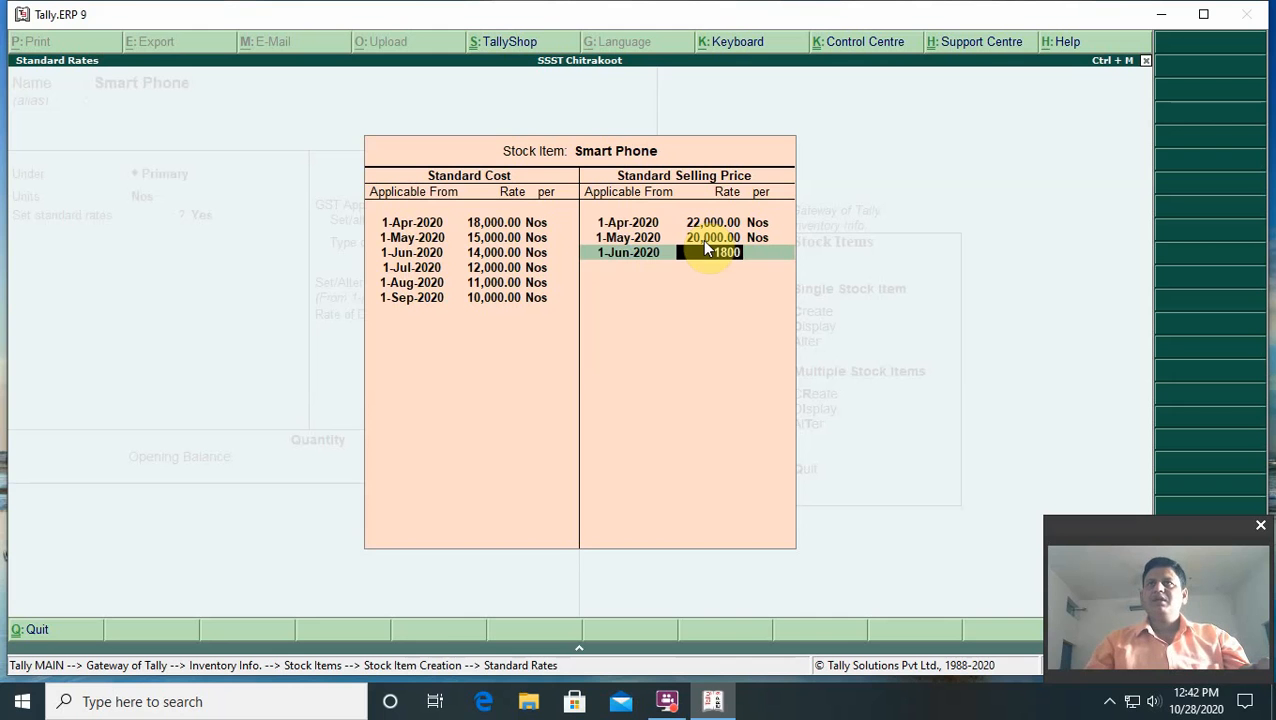
{"action": "key", "text": "Return"}
{"action": "key", "text": "Return"}
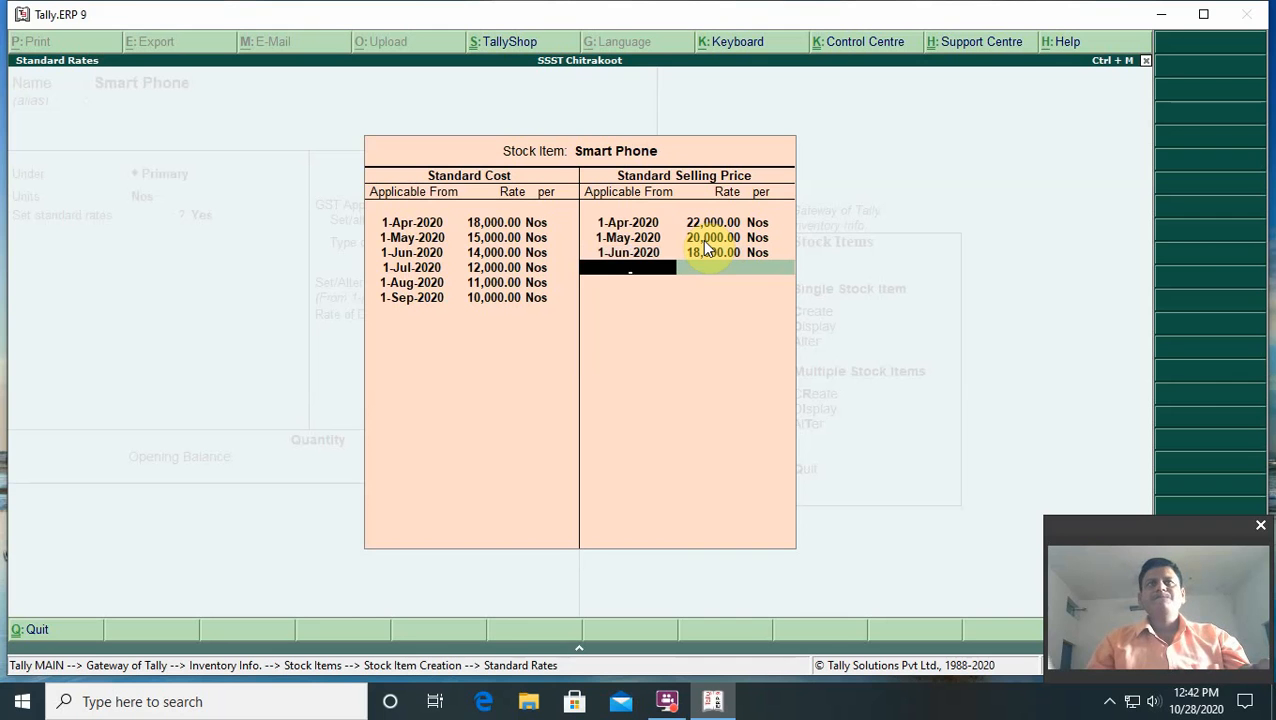
Add a standard selling price of 16,000 per Nos applicable from 1-Jul-2020.
{"action": "type", "text": "1-7"}
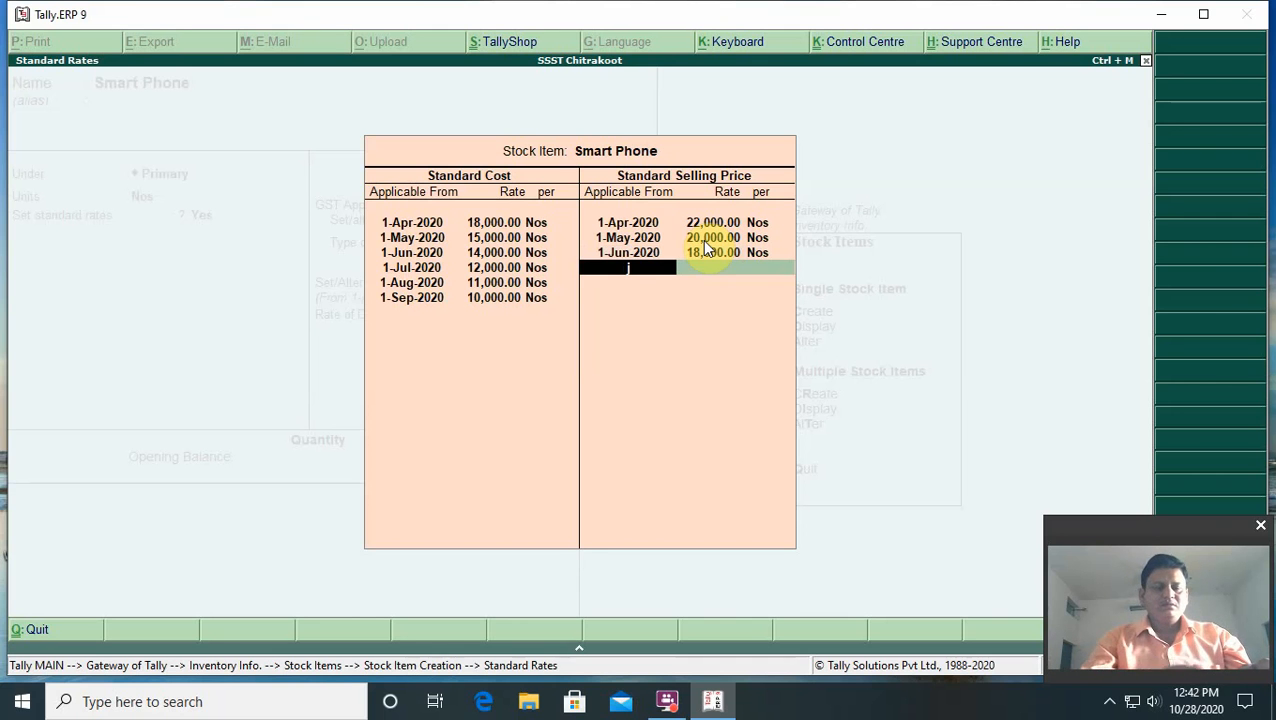
{"action": "key", "text": "Return"}
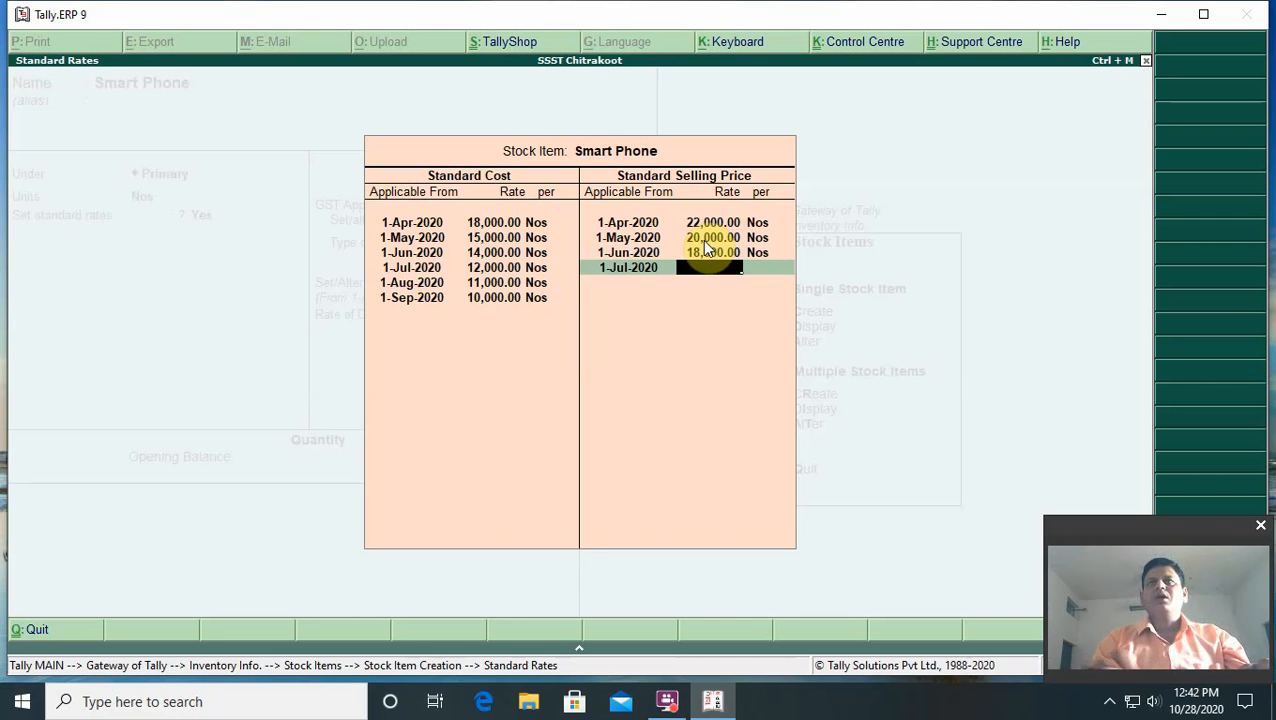
{"action": "type", "text": "16000"}
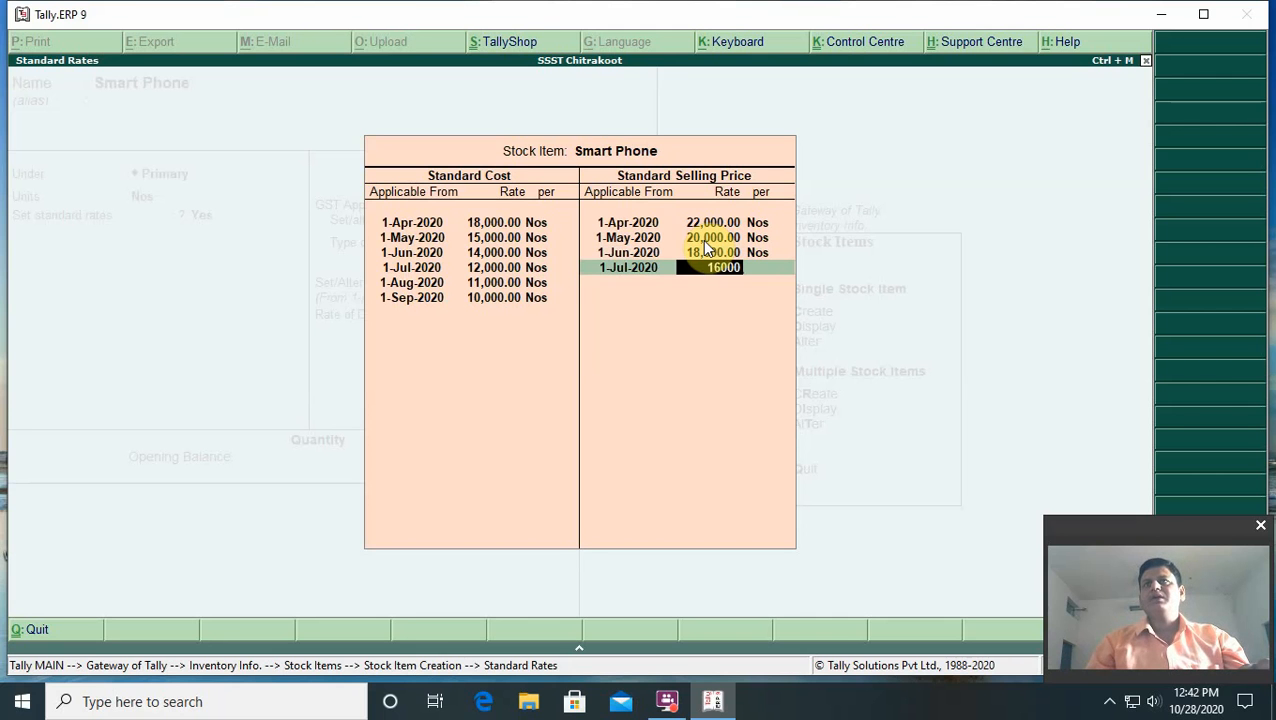
{"action": "key", "text": "Return"}
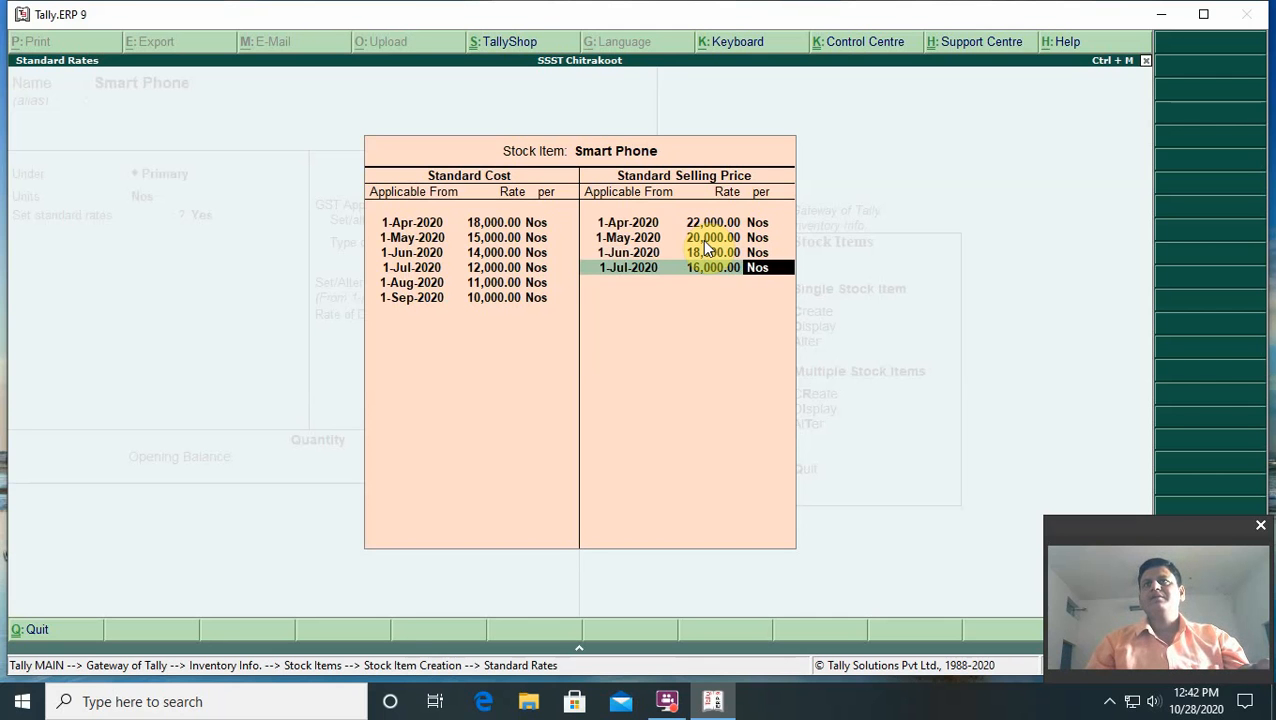
{"action": "key", "text": "Return"}
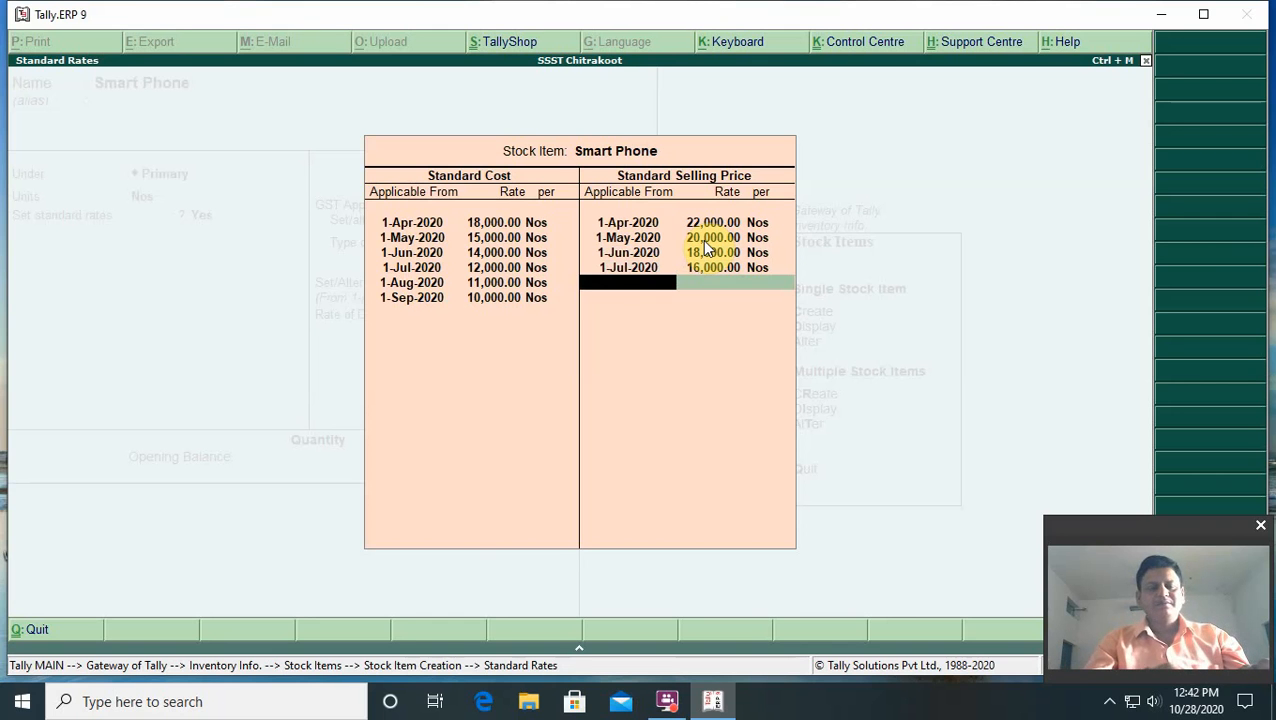
Add a standard selling price of 15,000 per Nos applicable from 1-Aug-2020.
{"action": "type", "text": "aug"}
{"action": "key", "text": "Return"}
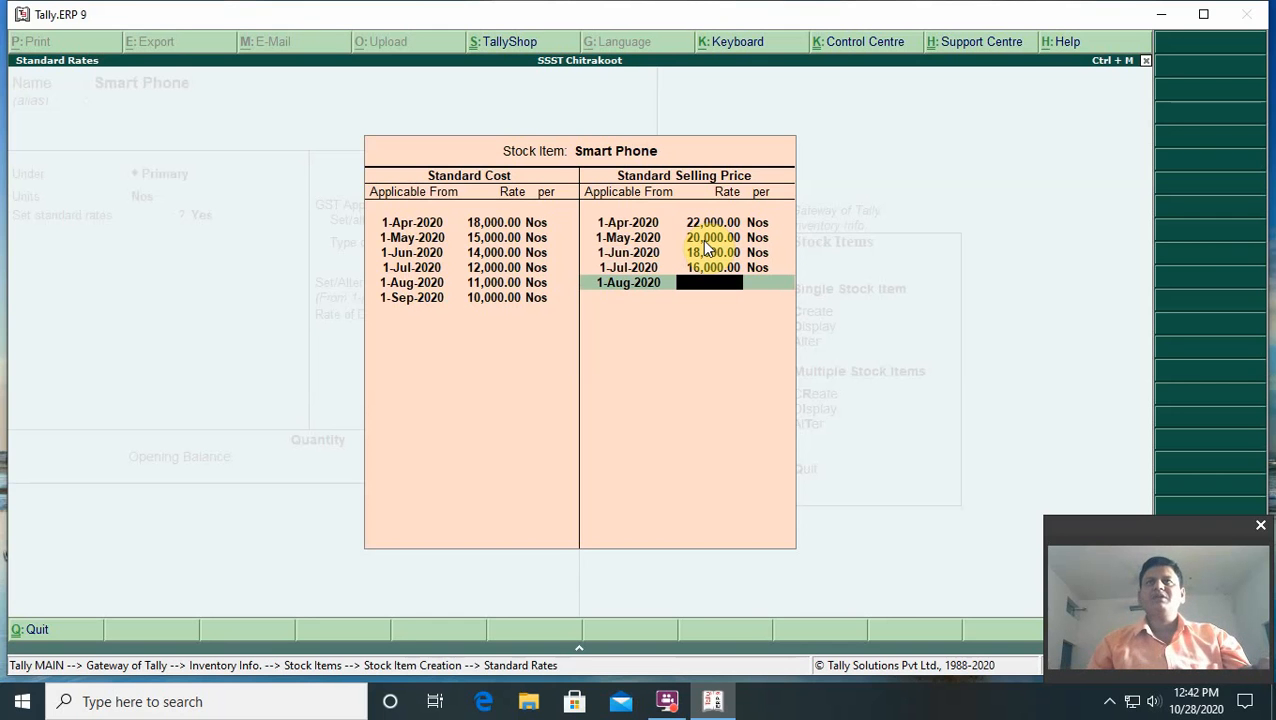
{"action": "type", "text": "15000"}
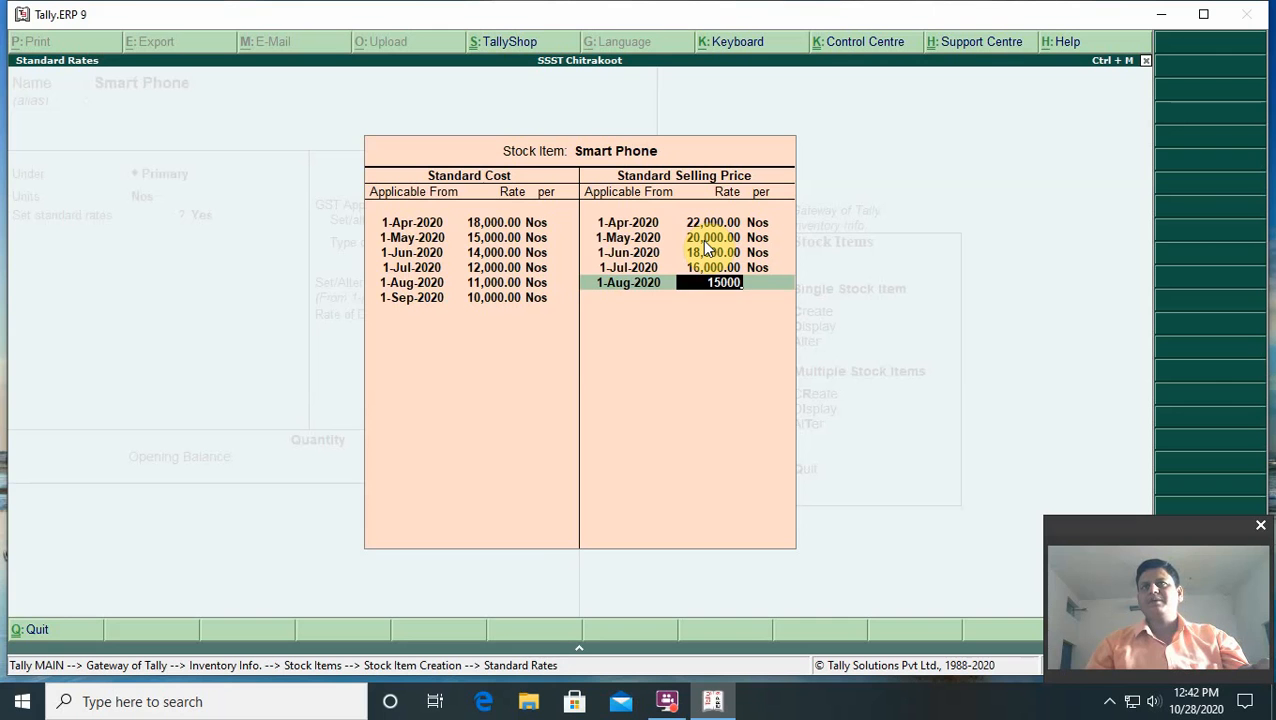
{"action": "key", "text": "Return"}
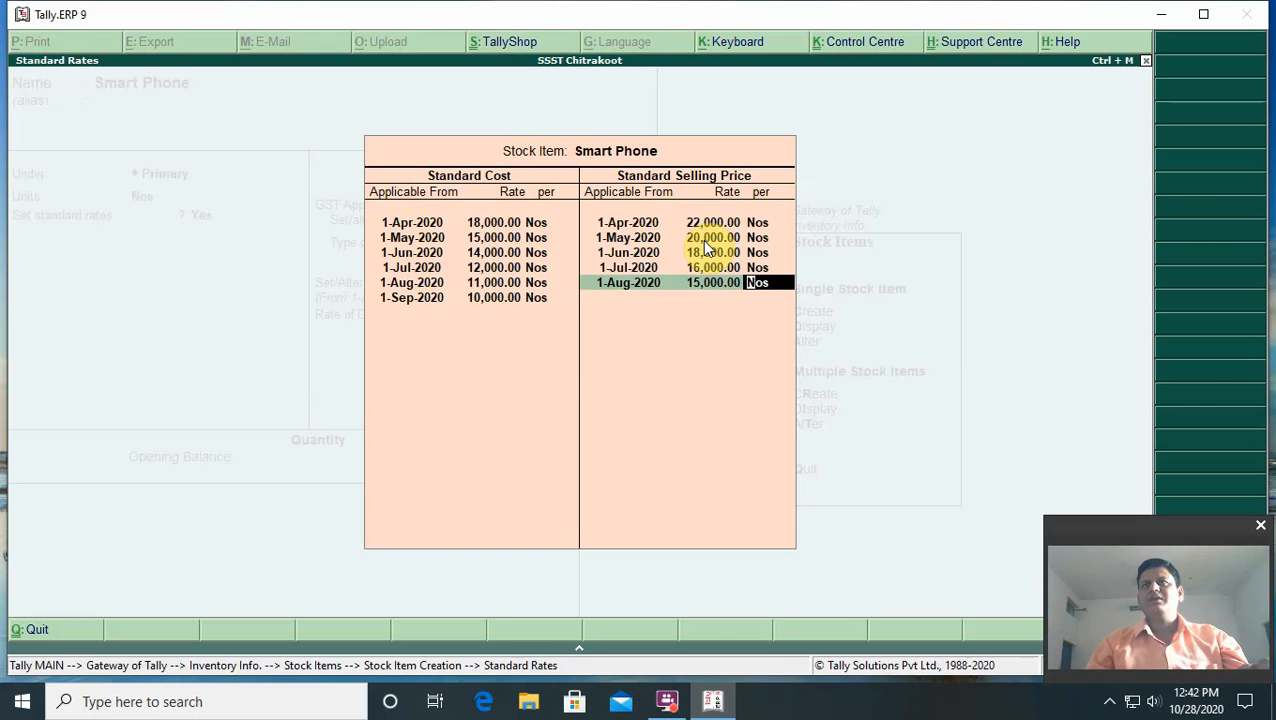
{"action": "key", "text": "Return"}
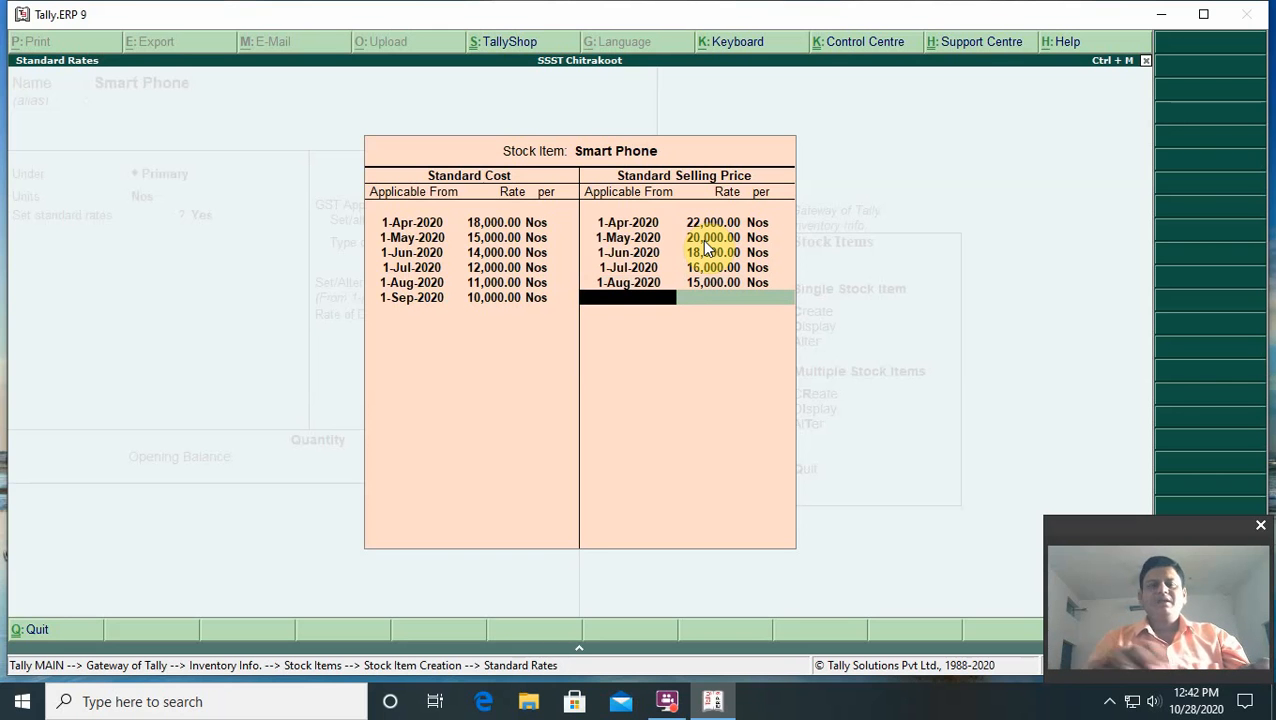
Add a standard selling price of 14,000 per Nos applicable from 1-Sep-2020 and finish the standard rates.
{"action": "type", "text": "sep"}
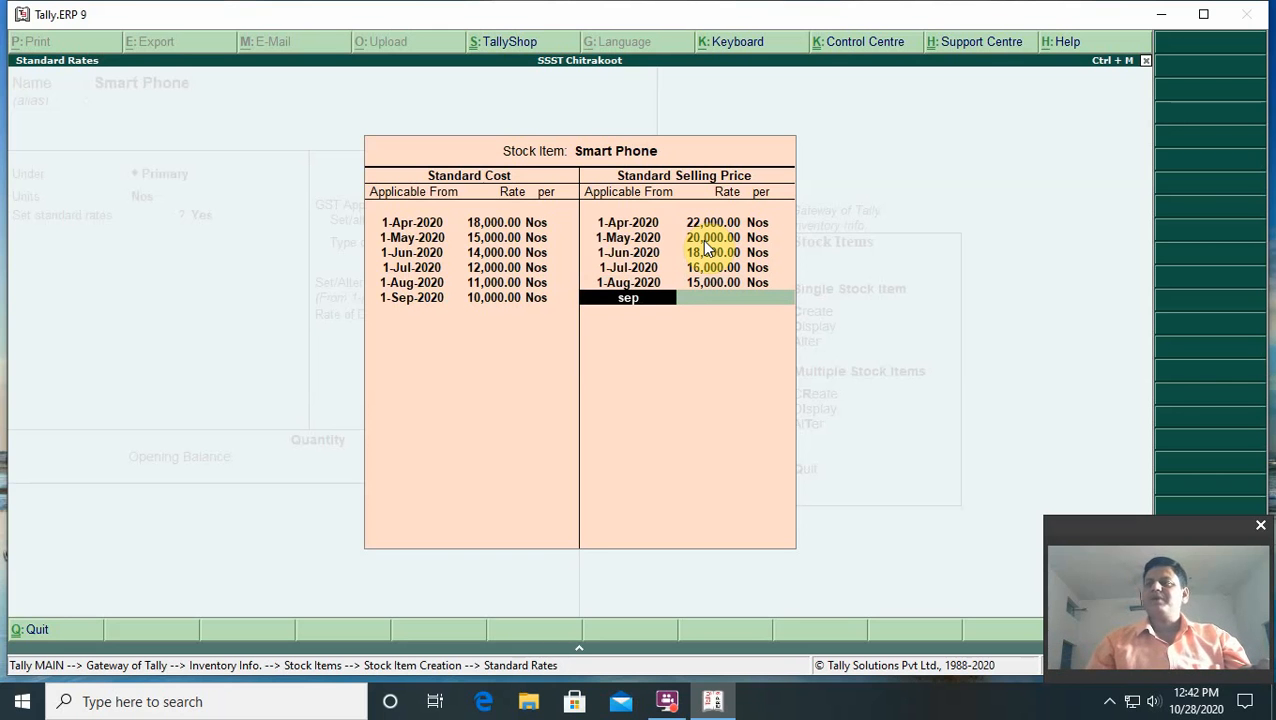
{"action": "key", "text": "Return"}
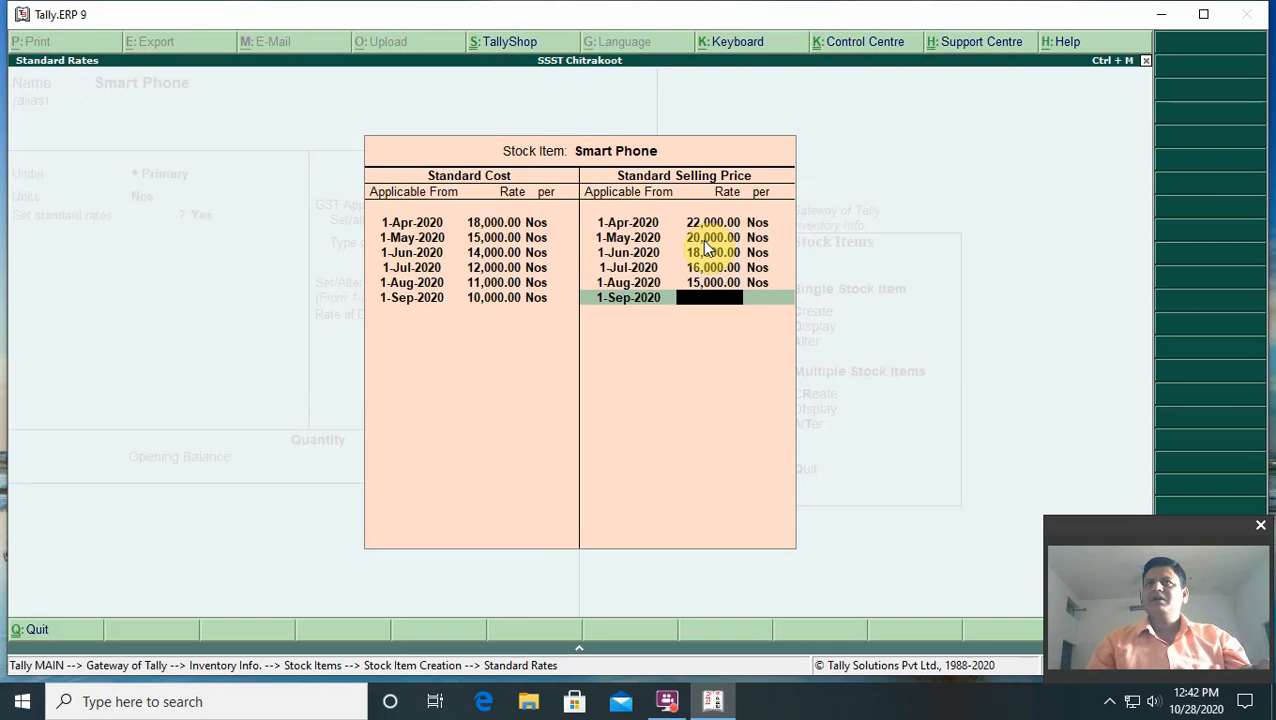
{"action": "type", "text": "14,00"}
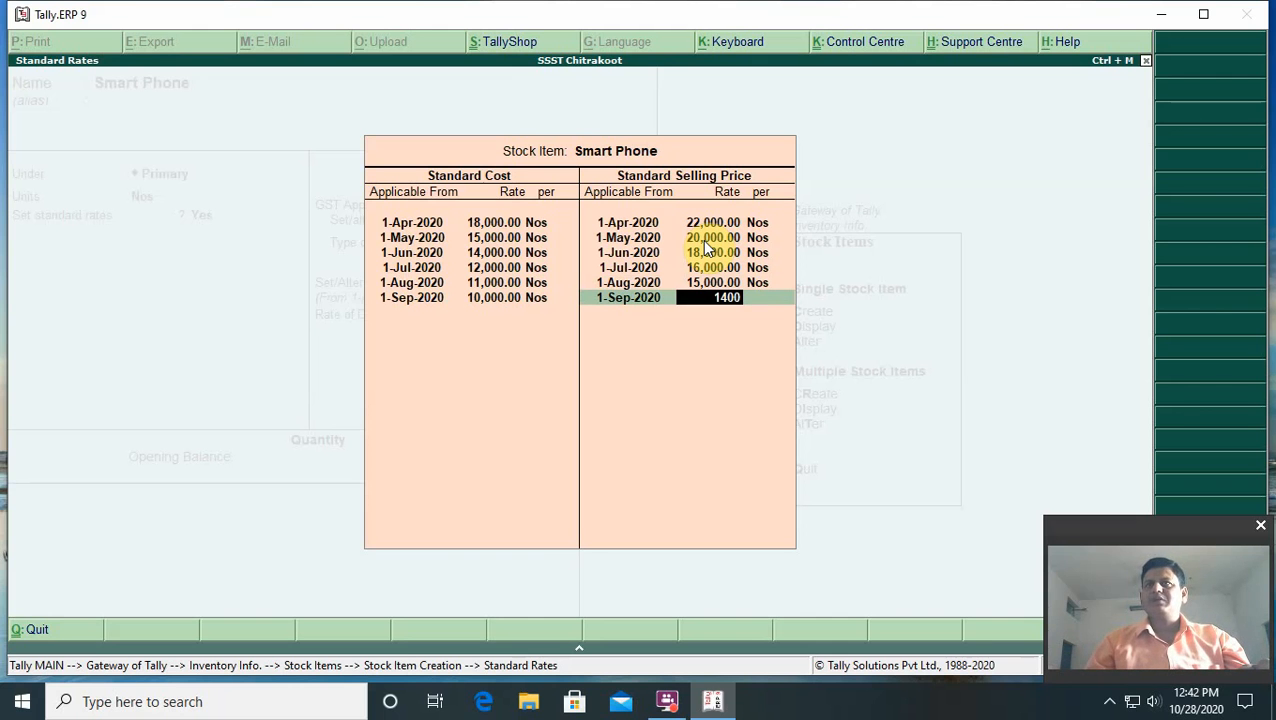
{"action": "type", "text": "0"}
{"action": "key", "text": "Return"}
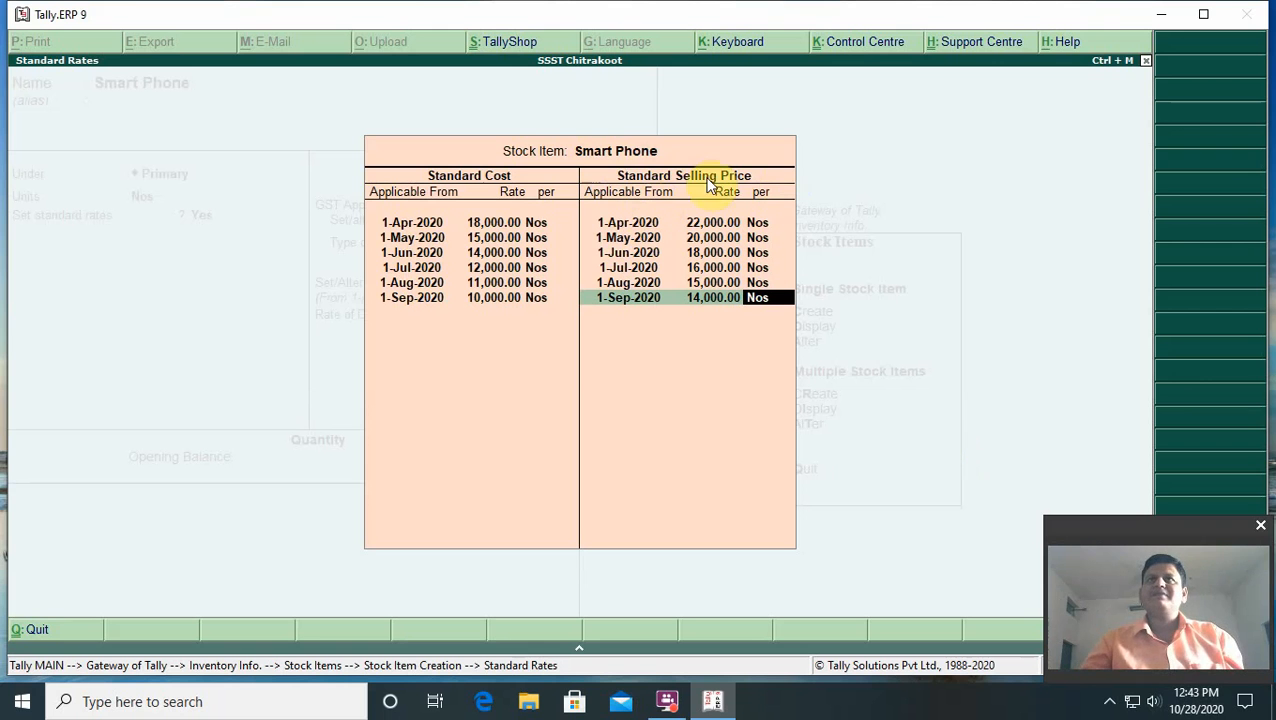
{"action": "key", "text": "Return"}
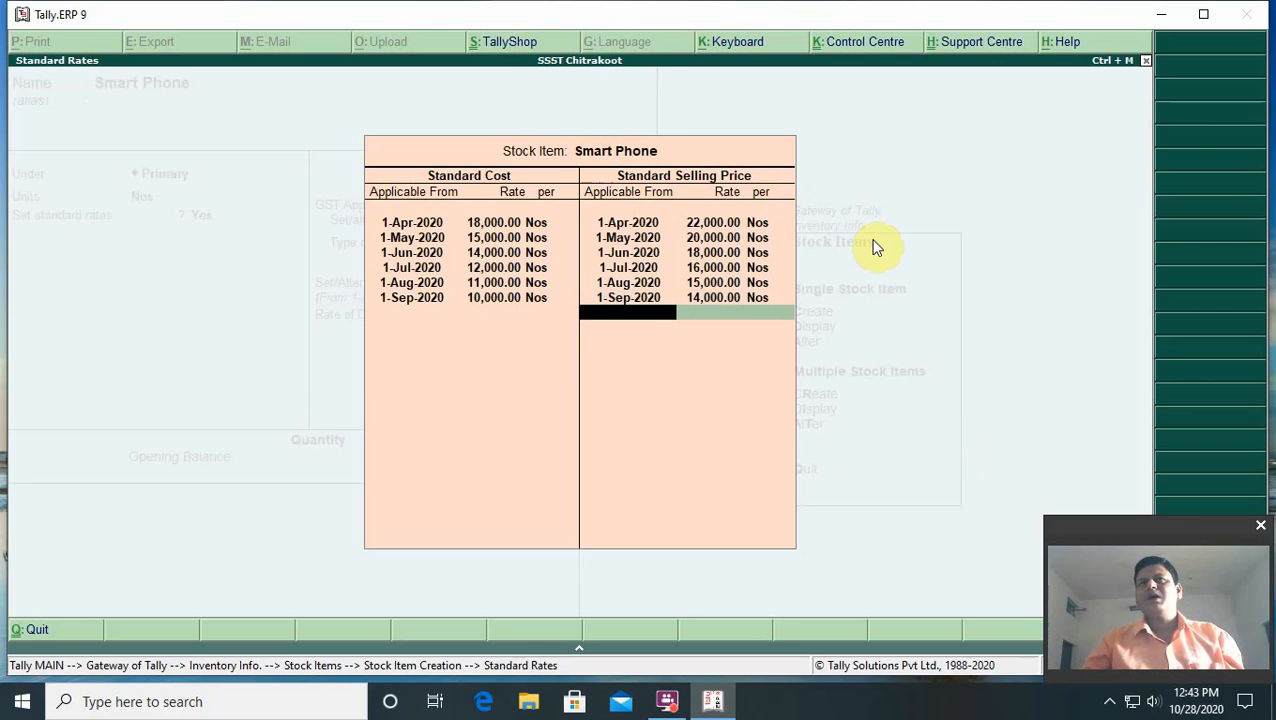
{"action": "key", "text": "Return"}
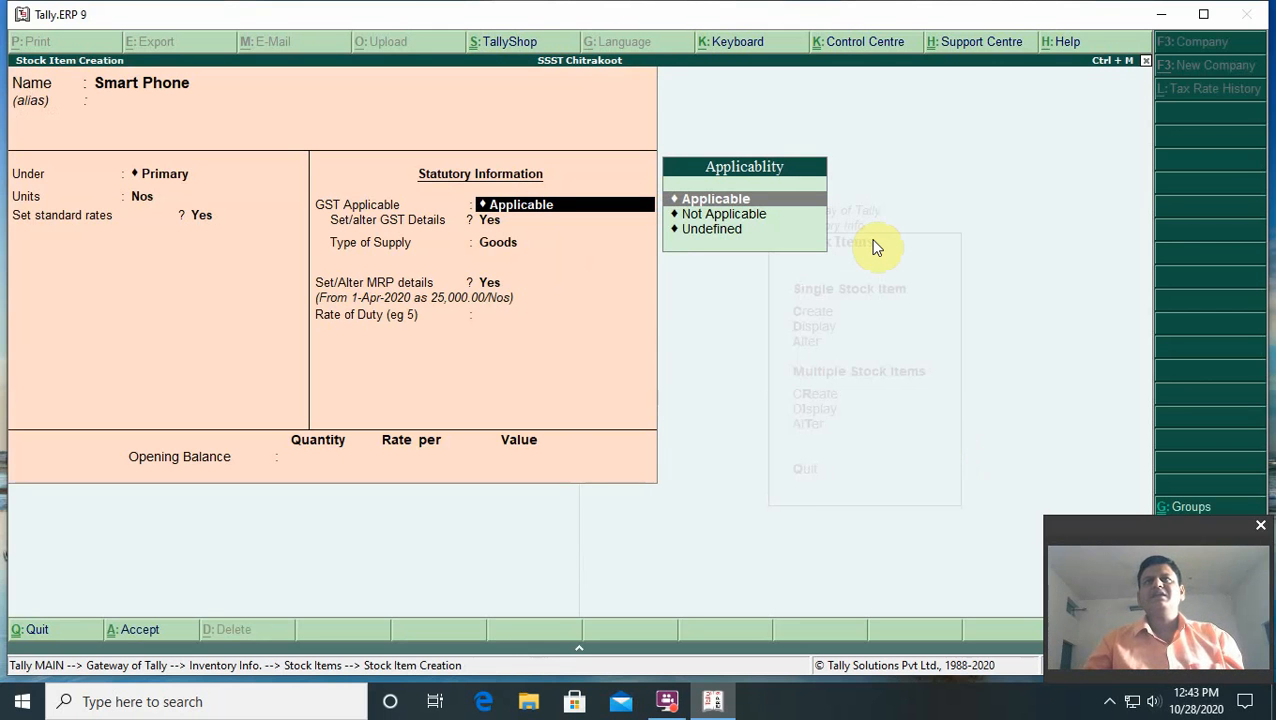
Keep GST as Applicable for the Smart Phone item and accept its GST details with 18% integrated tax.
{"action": "key", "text": "Return"}
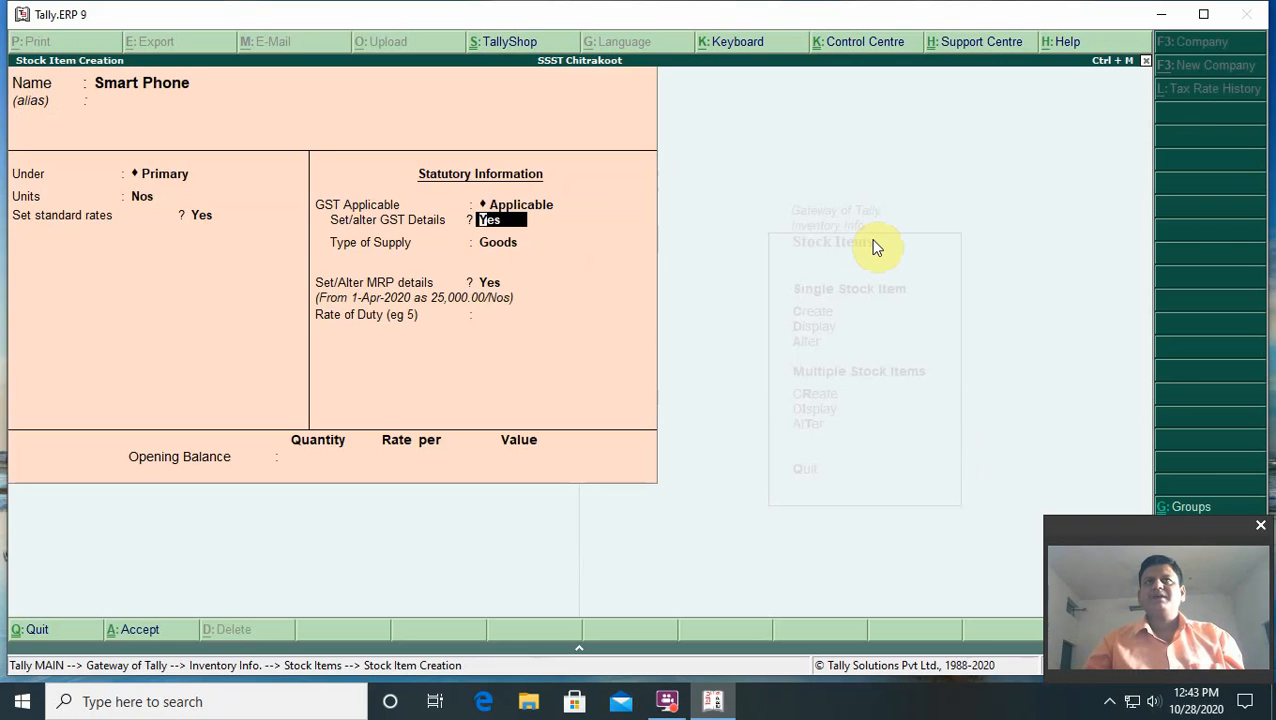
{"action": "key", "text": "Return"}
{"action": "key", "text": "Return"}
{"action": "key", "text": "Return"}
{"action": "key", "text": "Return"}
{"action": "key", "text": "Return"}
{"action": "key", "text": "Return"}
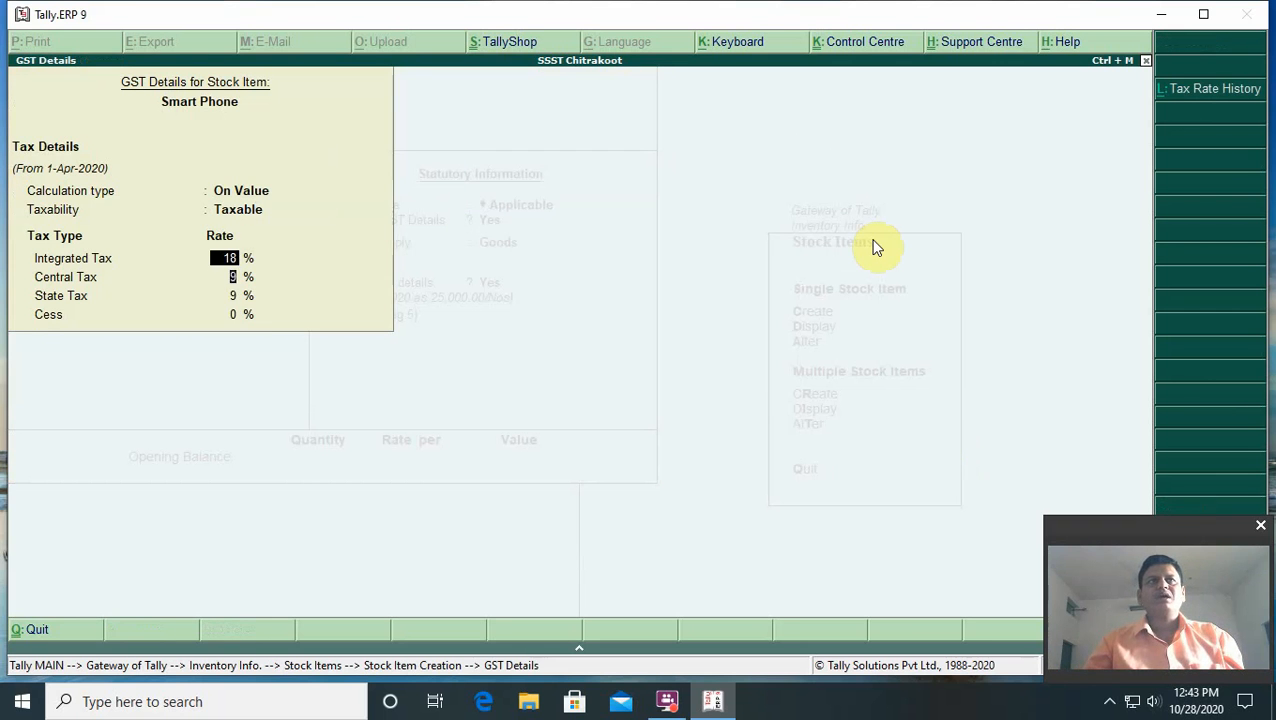
{"action": "key", "text": "Return"}
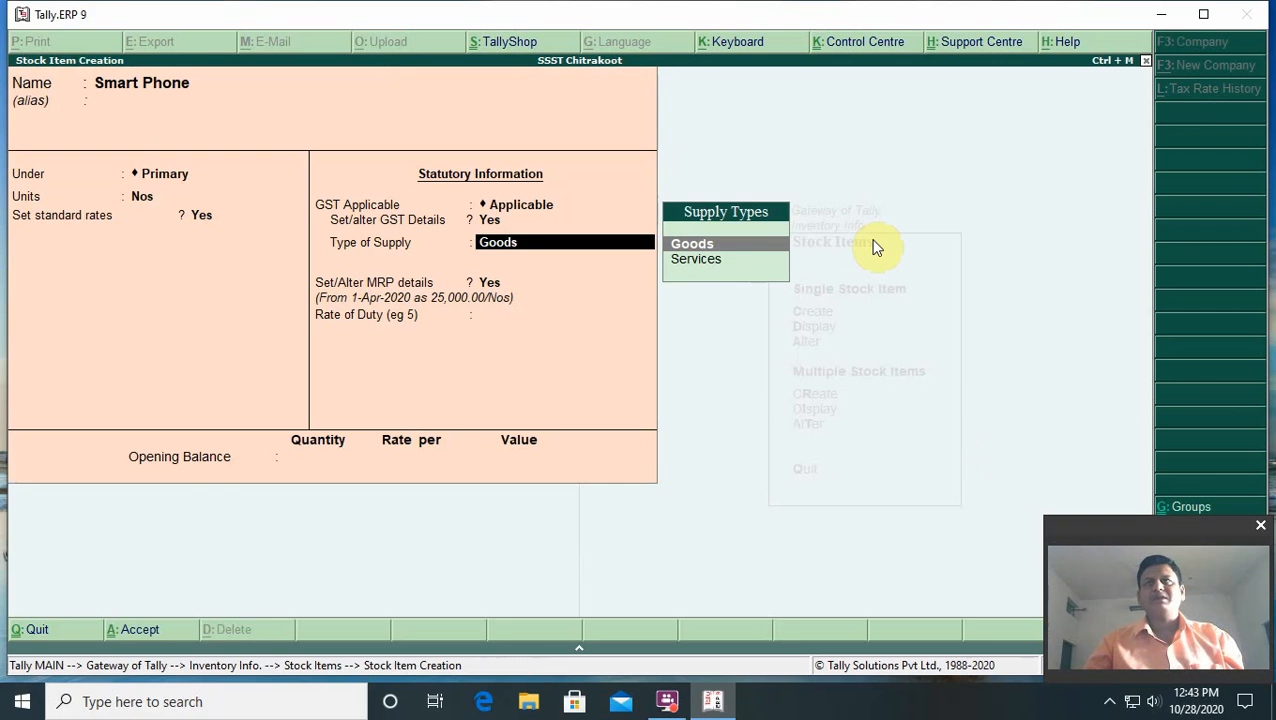
Keep Goods as the type of supply and accept the MRP details with a rate of 25,000 per Nos.
{"action": "key", "text": "Return"}
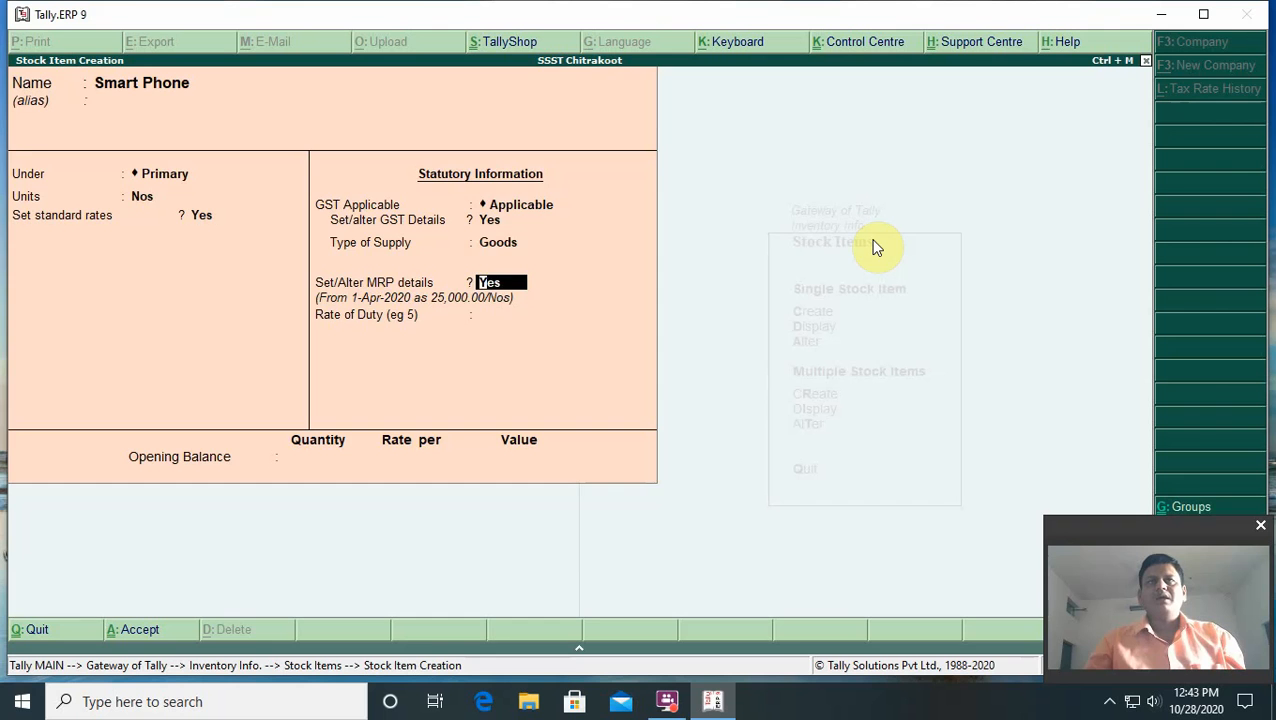
{"action": "key", "text": "Return"}
{"action": "key", "text": "Return"}
{"action": "key", "text": "Return"}
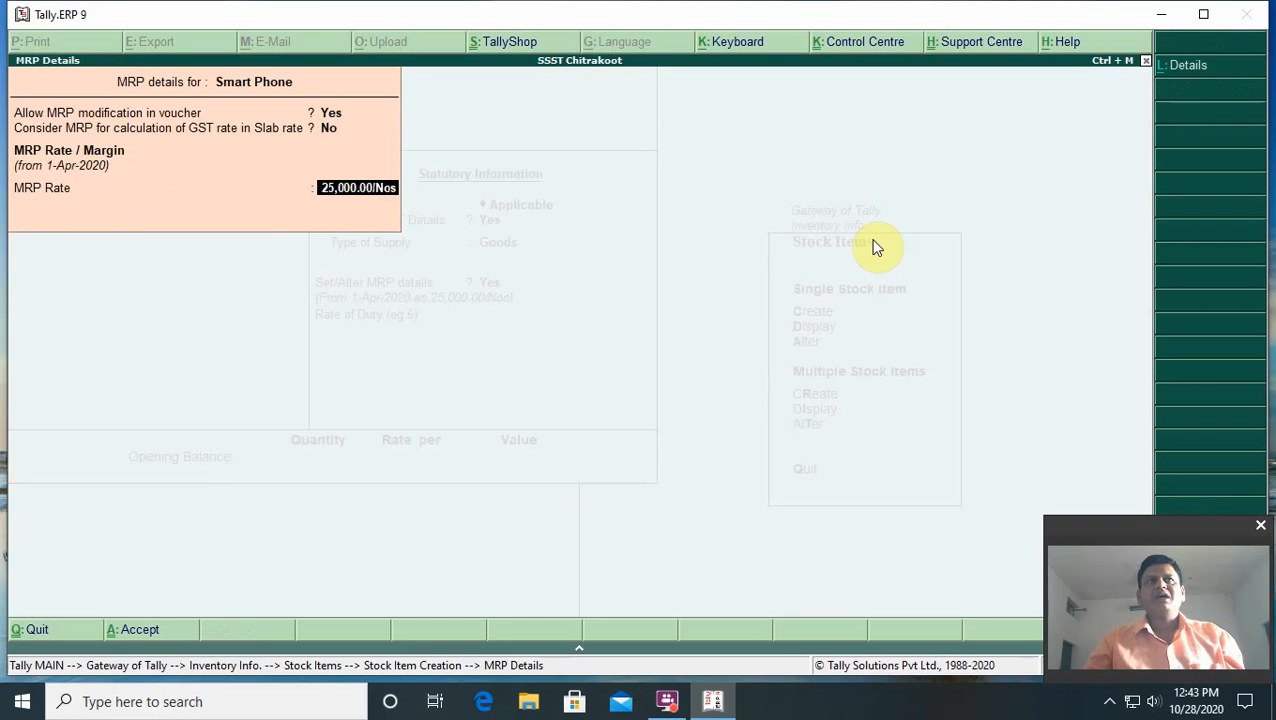
{"action": "key", "text": "Return"}
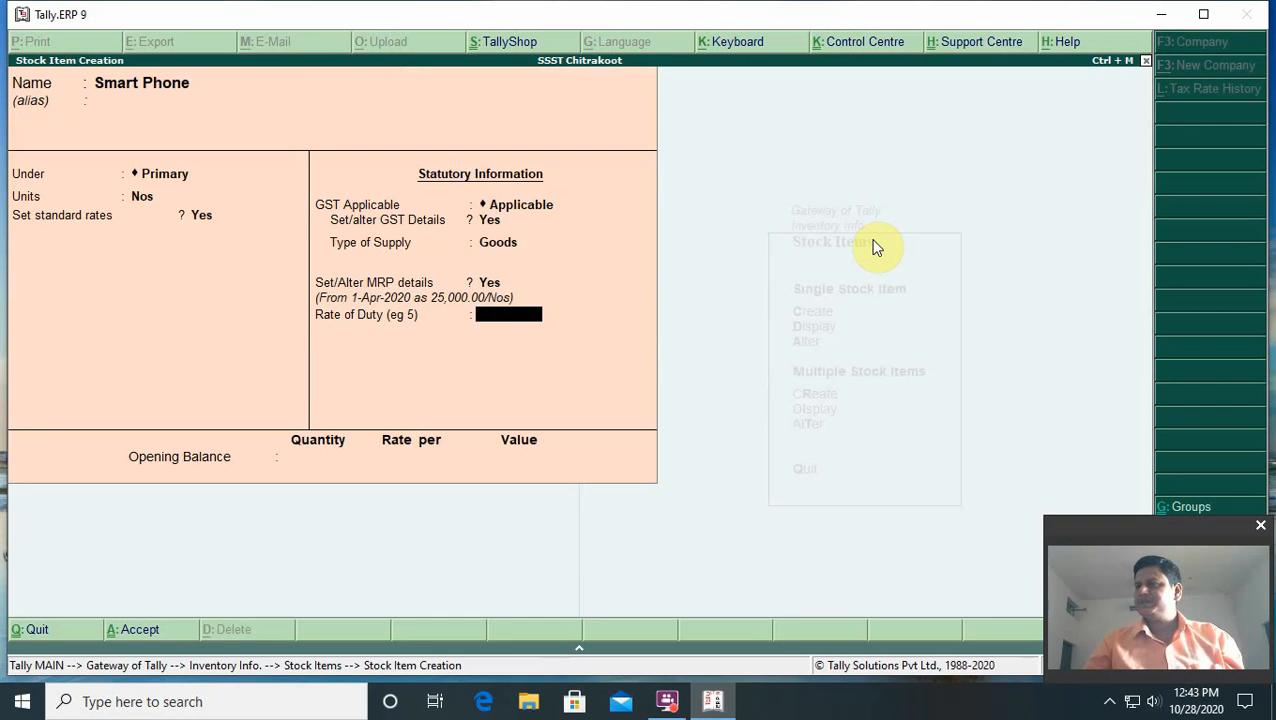
Skip the rate of duty and the opening balance, and save the Smart Phone stock item.
{"action": "key", "text": "Return"}
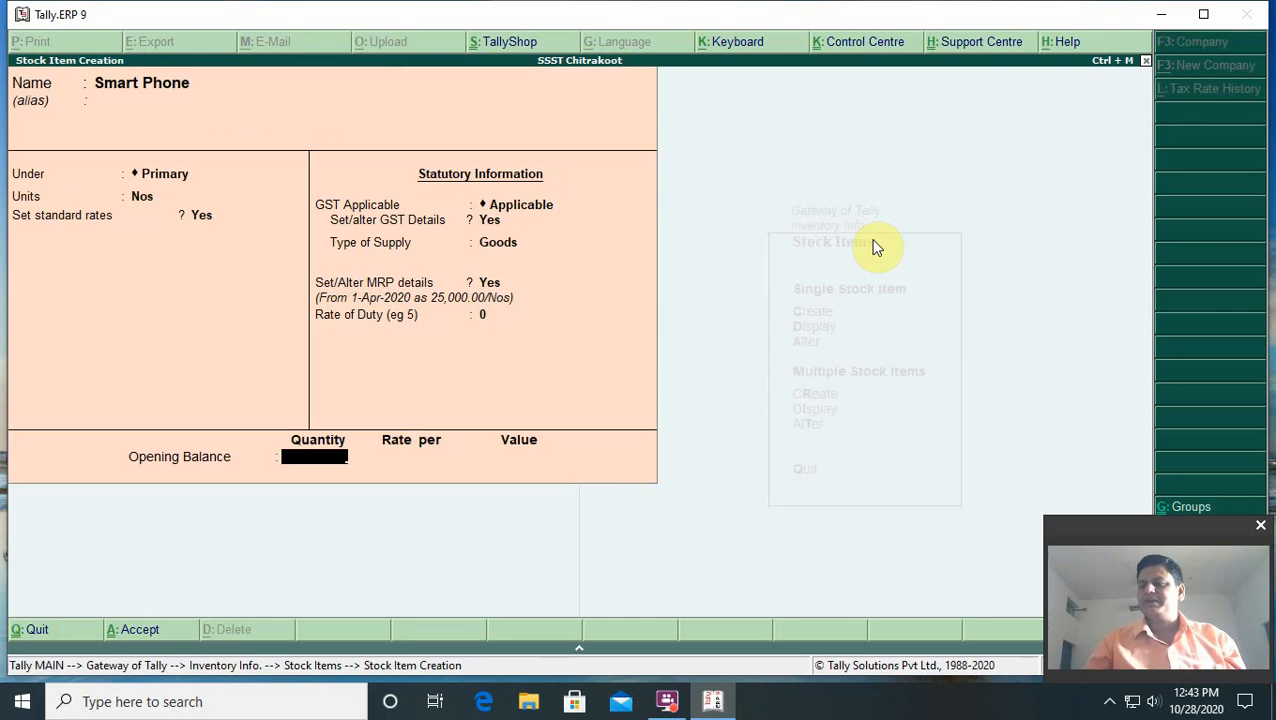
{"action": "key", "text": "Return"}
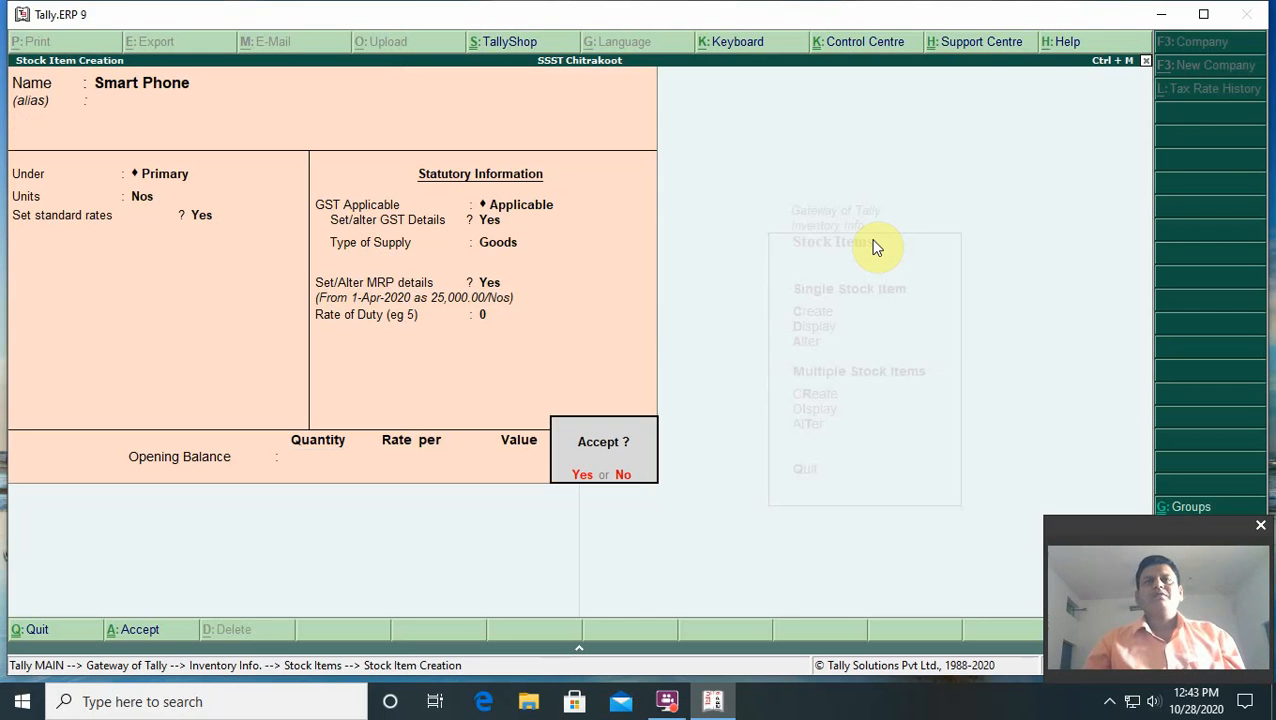
{"action": "key", "text": "Return"}
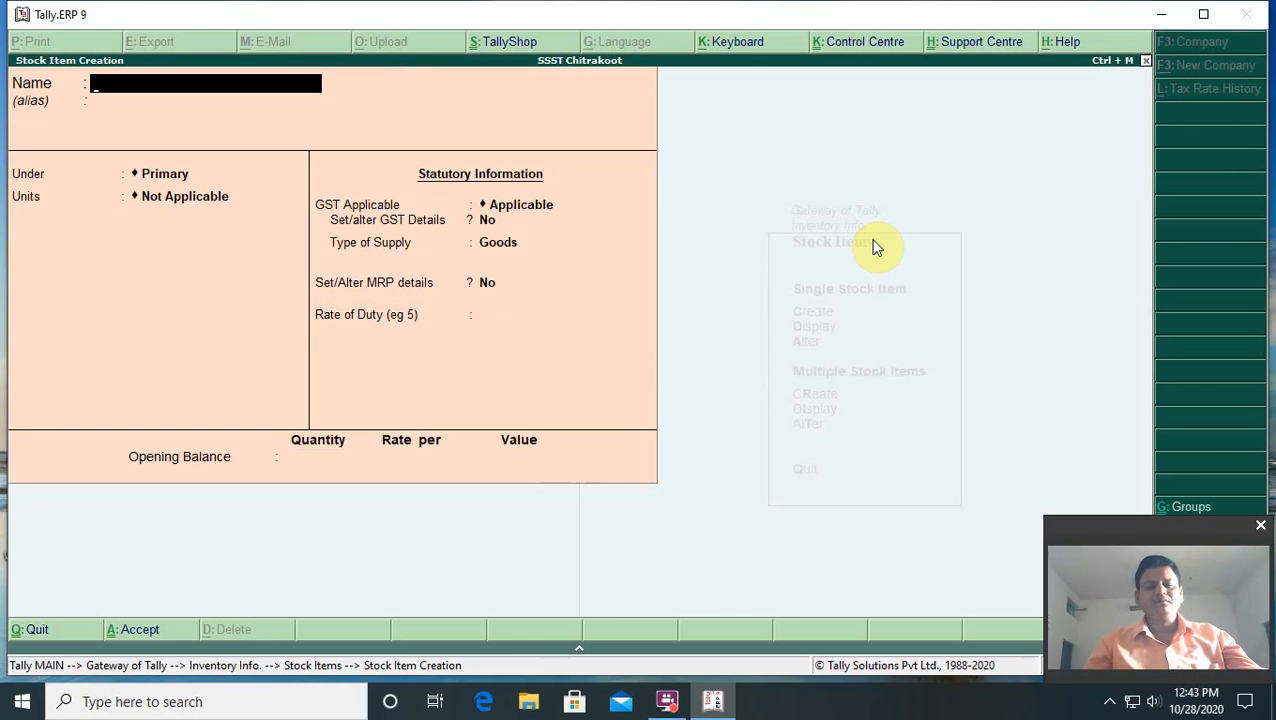
Leave stock item creation, return to the Gateway of Tally and open a new purchase voucher.
{"action": "key", "text": "Escape"}
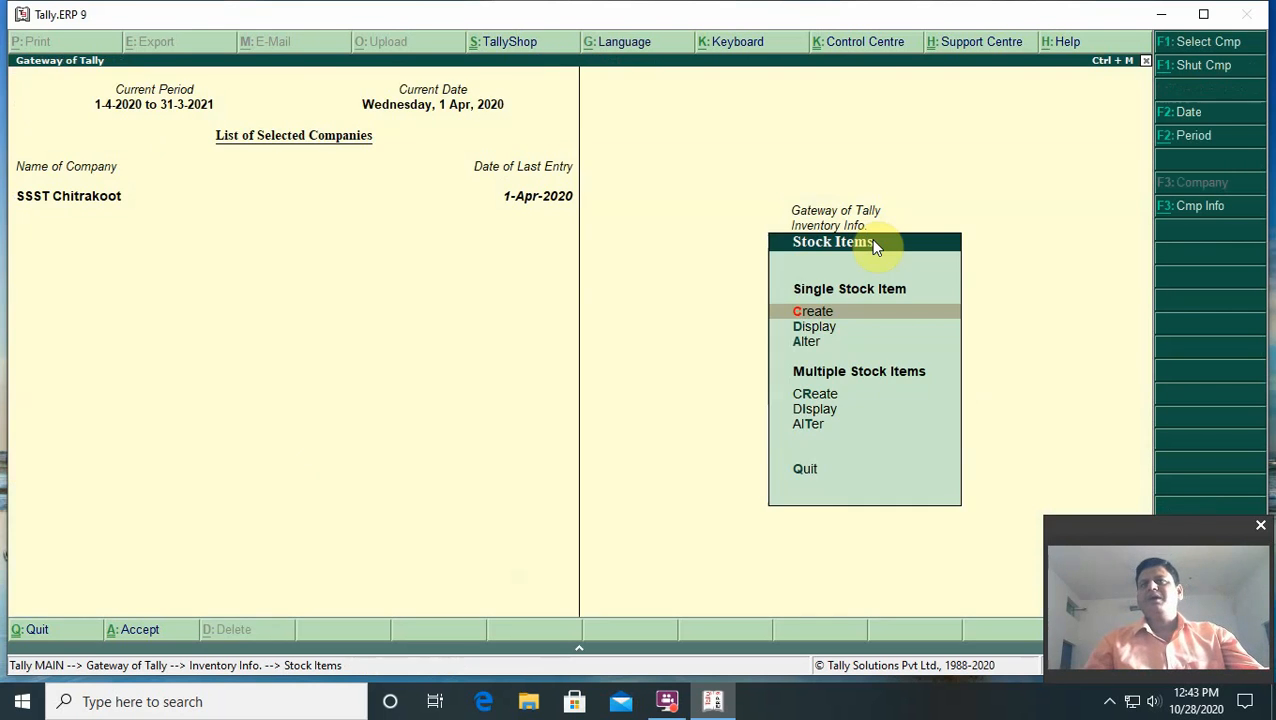
{"action": "key", "text": "Escape"}
{"action": "key", "text": "Escape"}
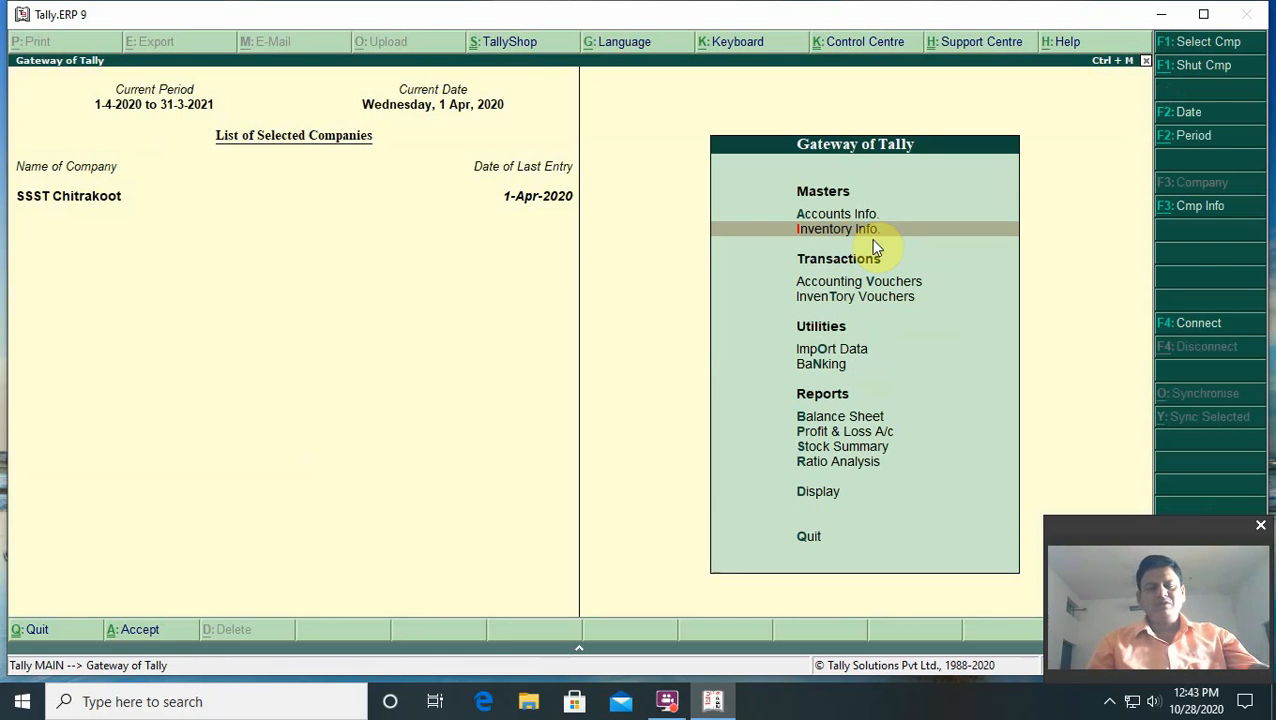
{"action": "key", "text": "v"}
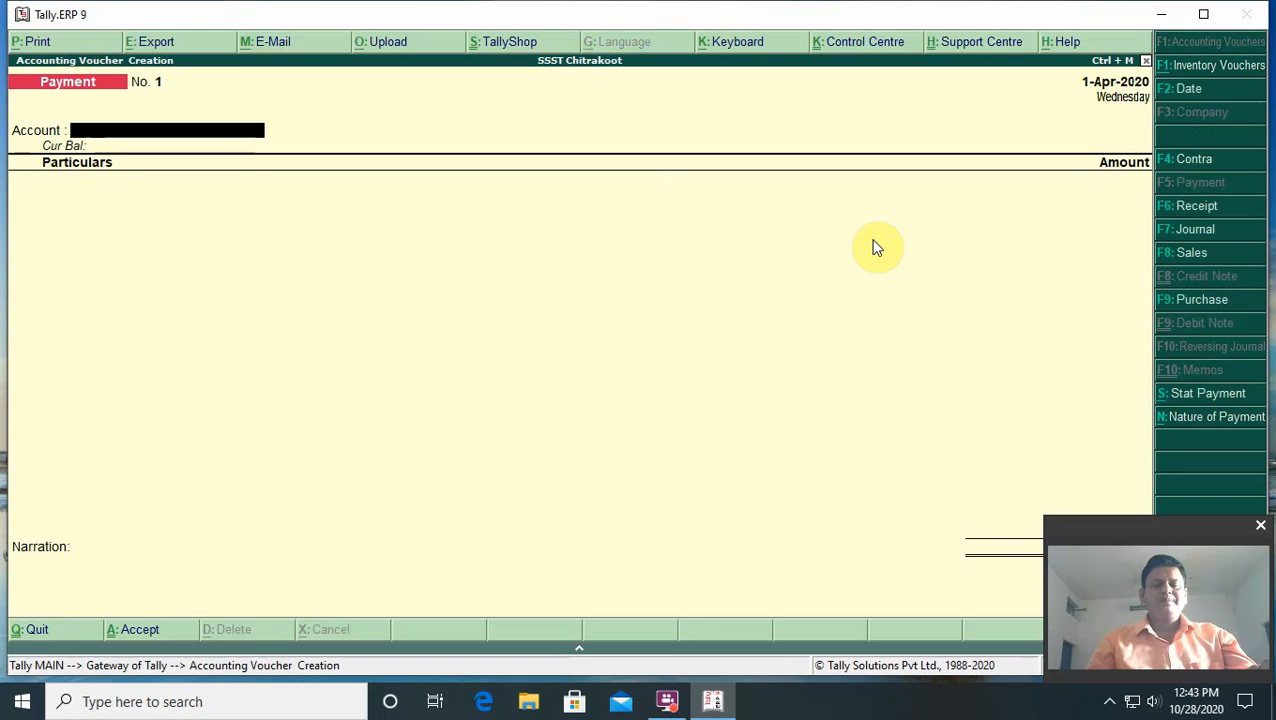
{"action": "key", "text": "F9"}
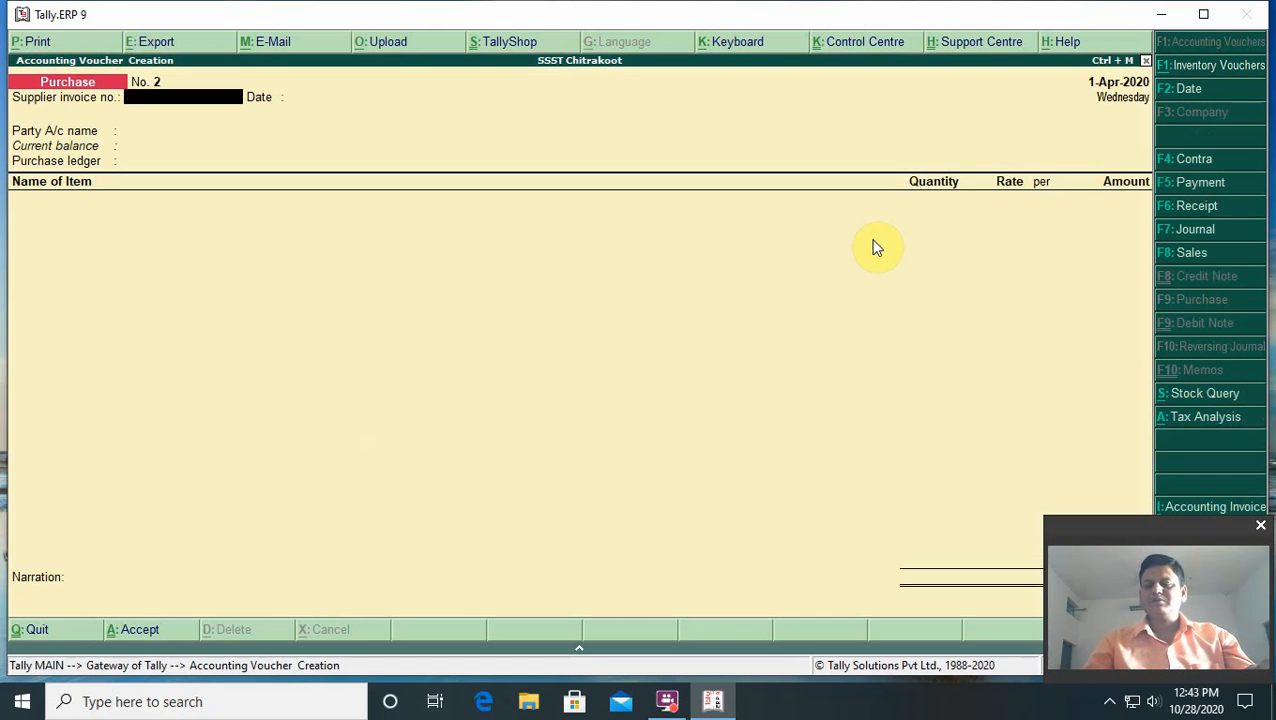
Enter supplier invoice number 45 in the purchase voucher and accept 1-Apr-2020 as its date.
{"action": "type", "text": "45"}
{"action": "key", "text": "Return"}
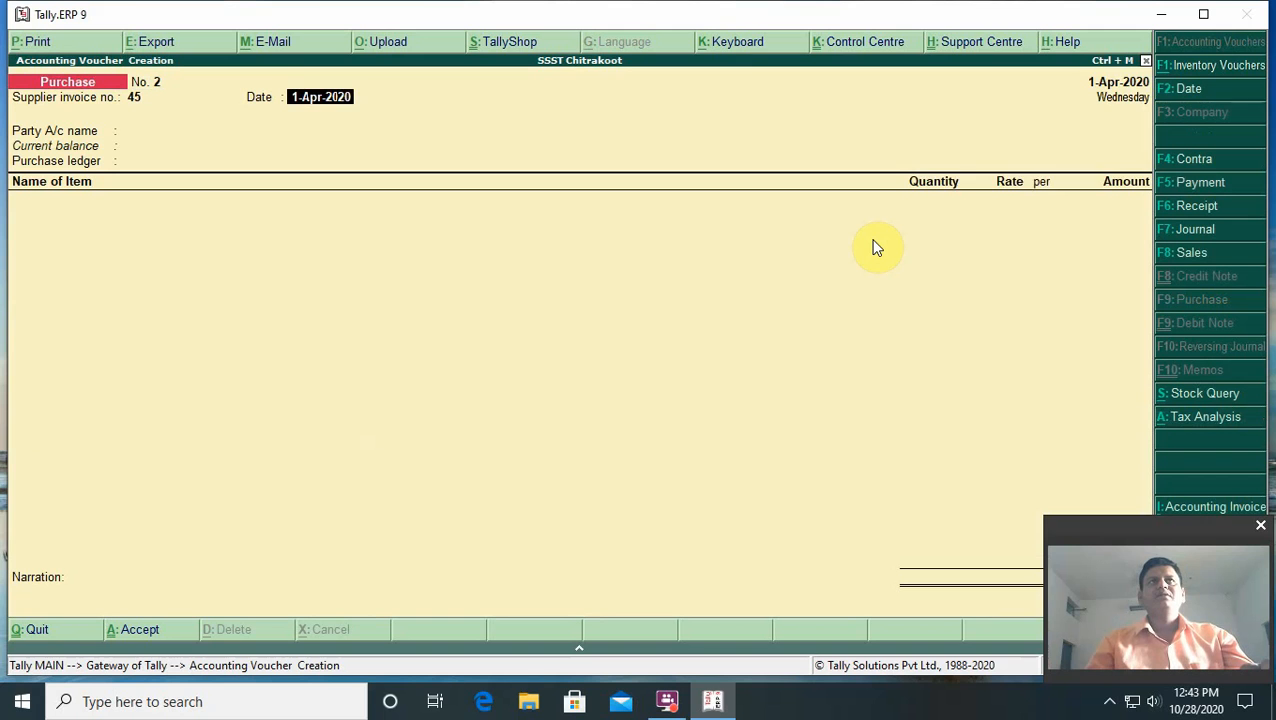
{"action": "key", "text": "Return"}
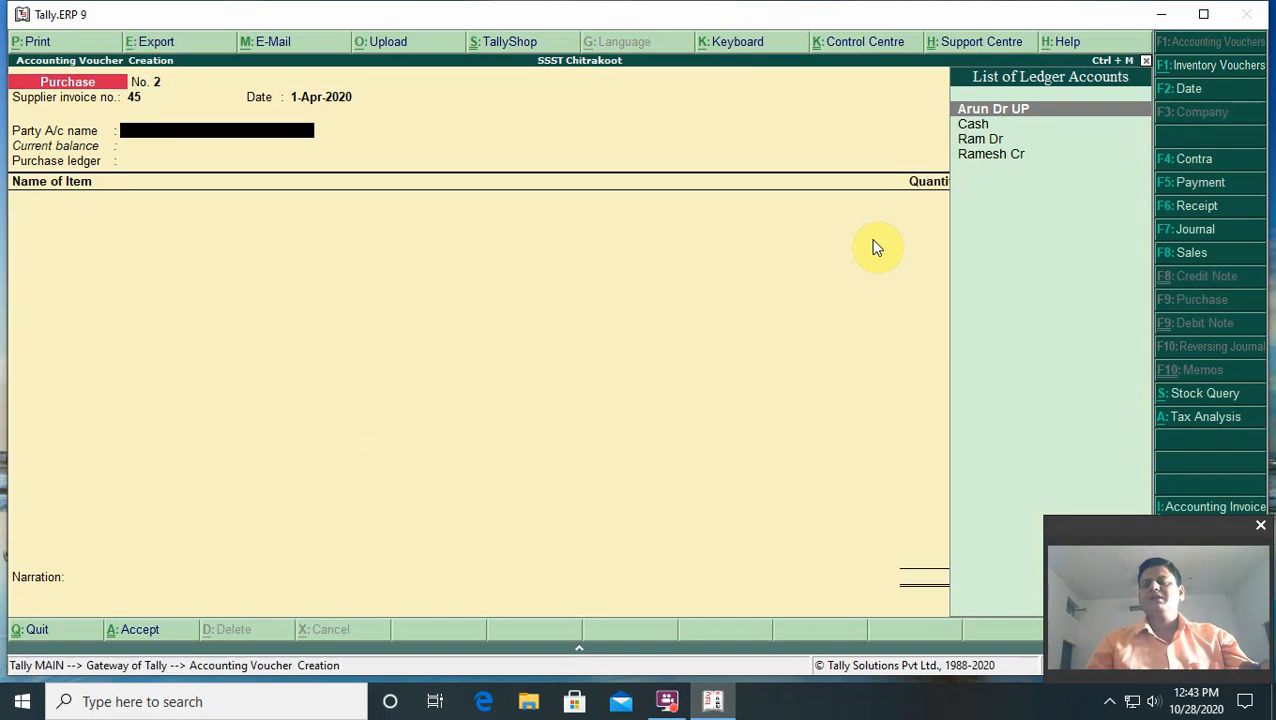
Choose Cash as the party account of the purchase voucher.
{"action": "key", "text": "Down"}
{"action": "key", "text": "Down"}
{"action": "key", "text": "Down"}
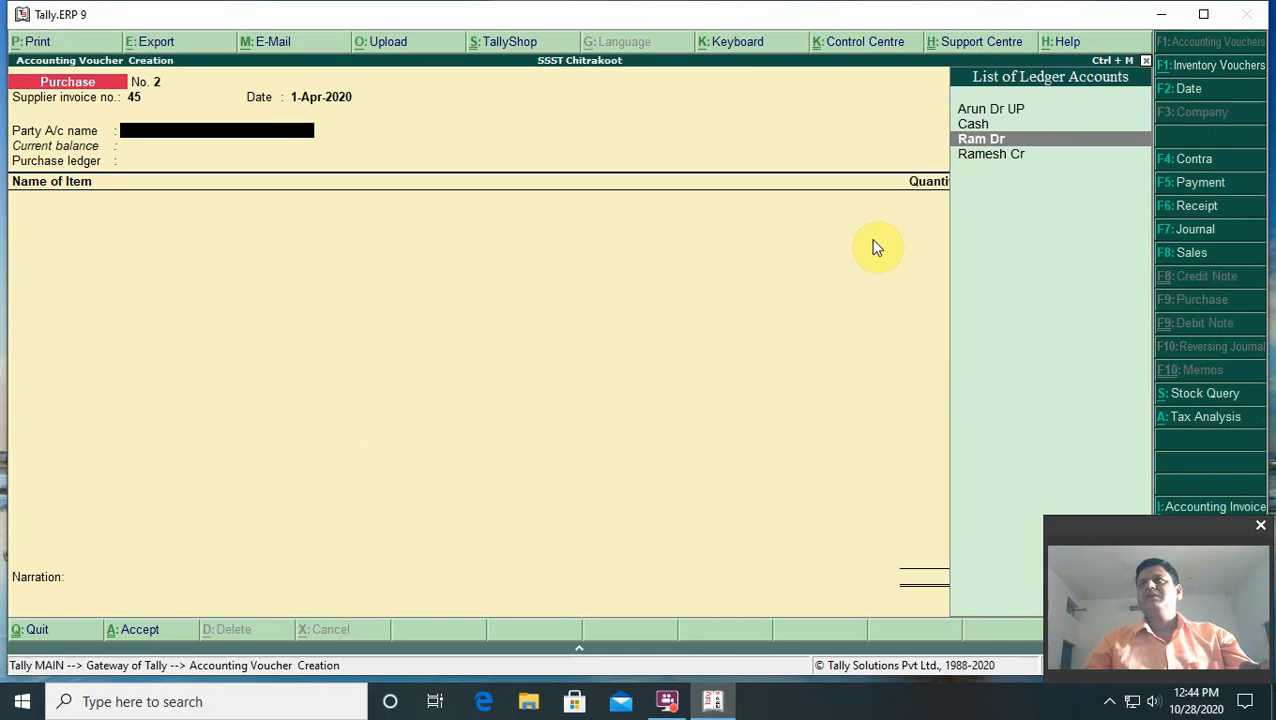
{"action": "key", "text": "Up"}
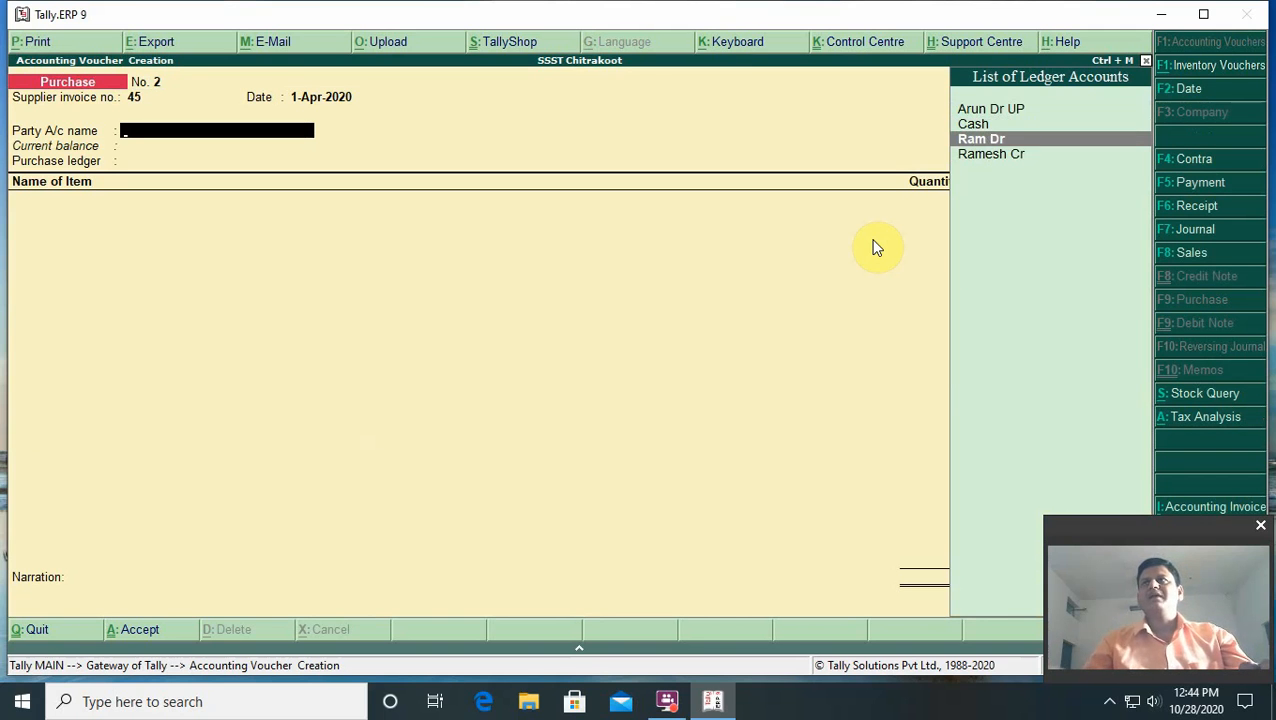
{"action": "key", "text": "Up"}
{"action": "key", "text": "Up"}
{"action": "key", "text": "Return"}
Set the supplier's GST registration type to Regular, leaving the address and GSTIN blank, and accept the party details.
{"action": "key", "text": "Return"}
{"action": "key", "text": "Return"}
{"action": "key", "text": "Return"}
{"action": "key", "text": "Return"}
{"action": "key", "text": "Return"}
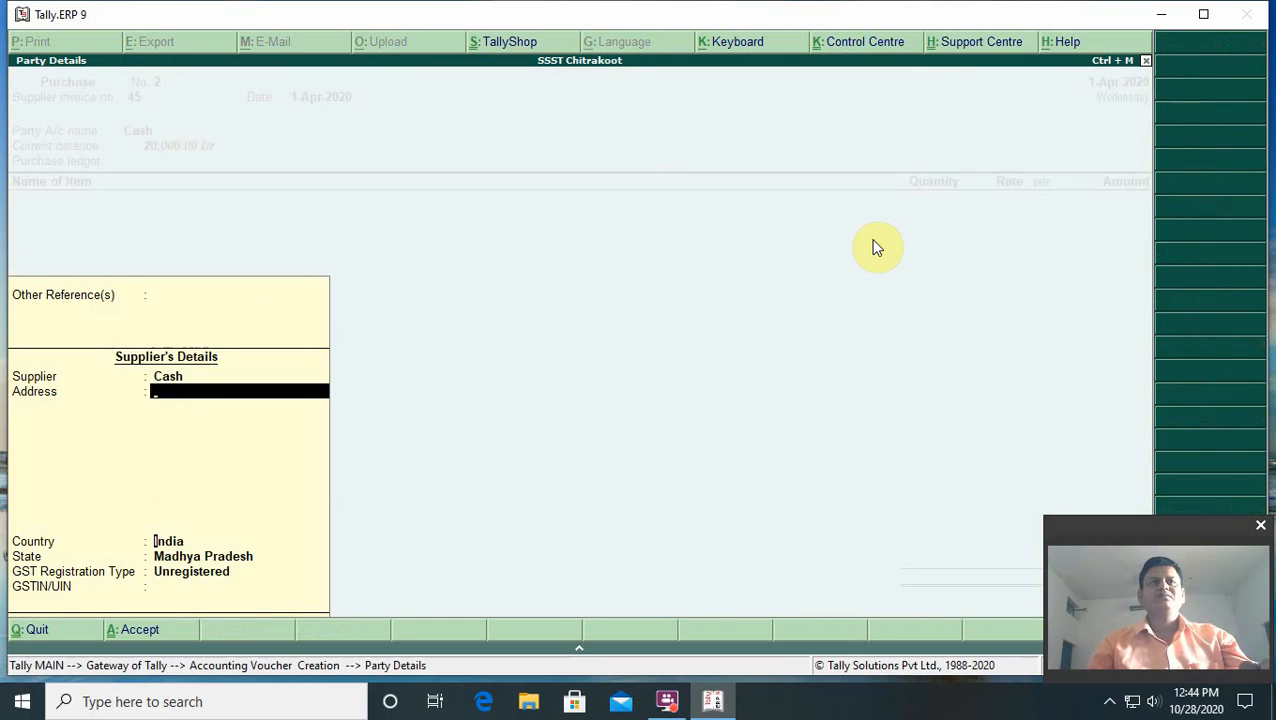
{"action": "type", "text": "R"}
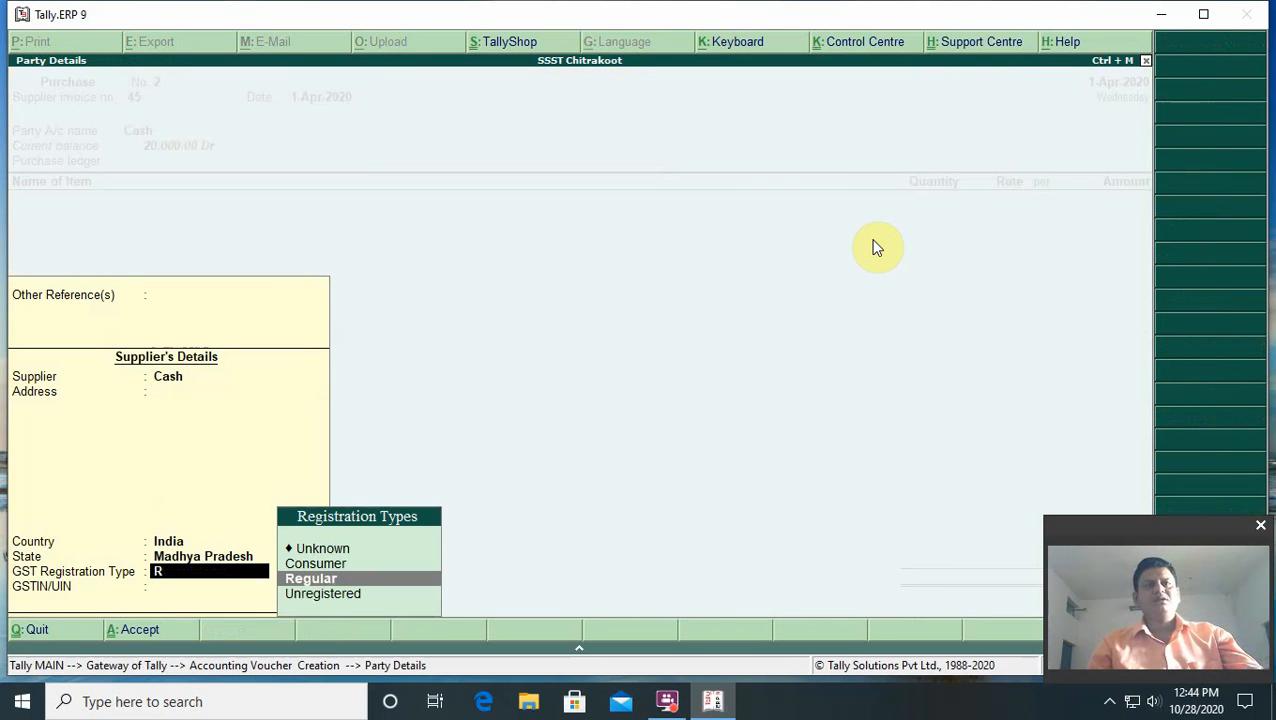
{"action": "key", "text": "Return"}
{"action": "key", "text": "Return"}
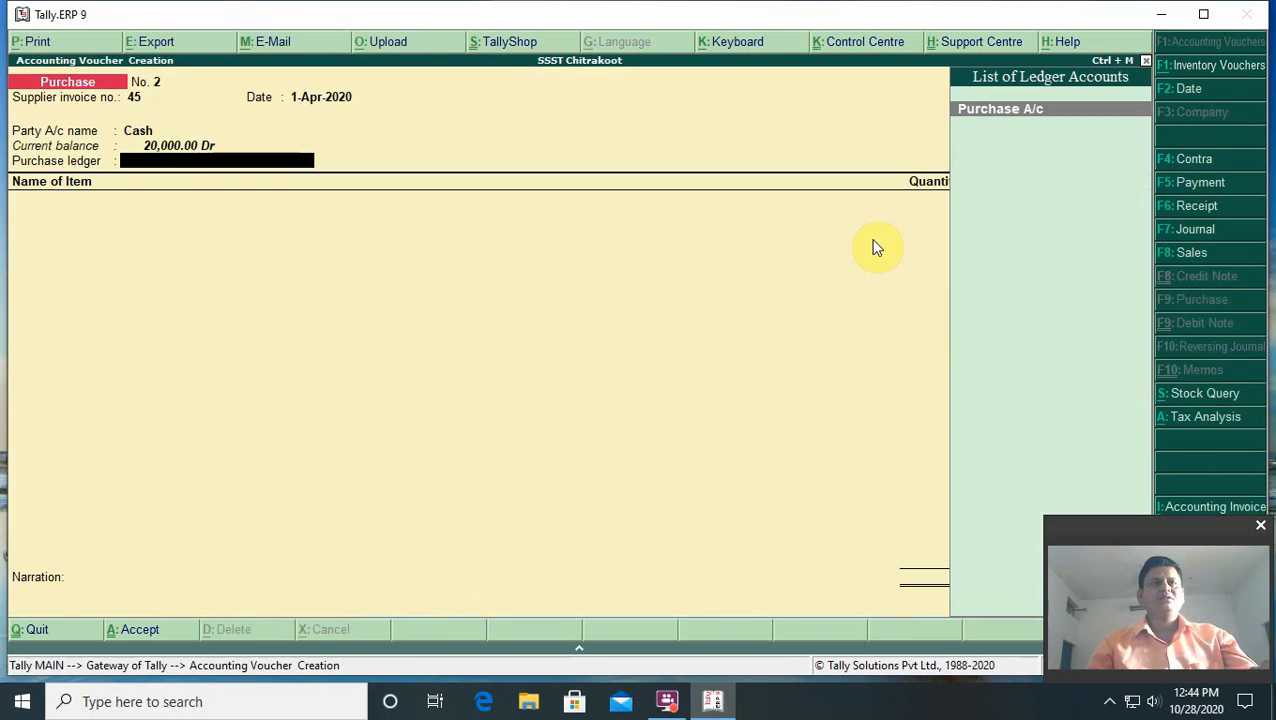
Choose Purchase A/c as the purchase ledger and add the Smart Phone item, keeping its MRP of 25,000.00/Nos.
{"action": "key", "text": "Return"}
{"action": "key", "text": "Down"}
{"action": "key", "text": "Down"}
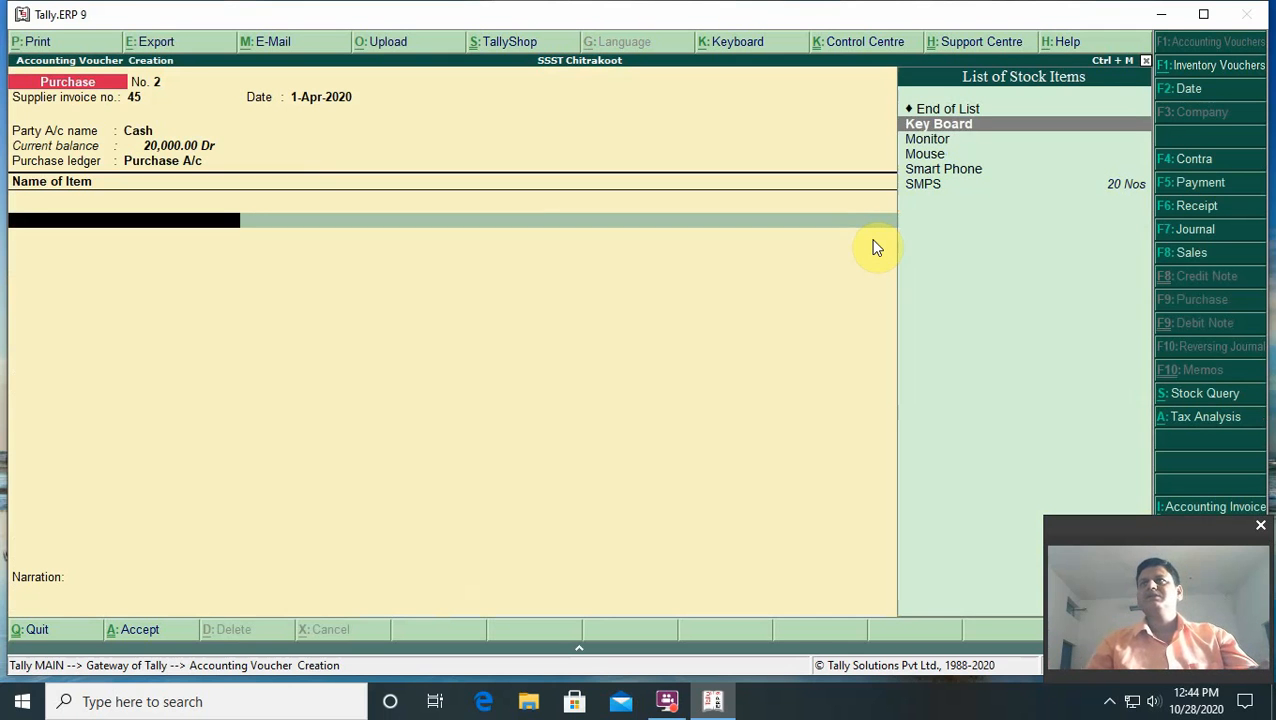
{"action": "key", "text": "Down"}
{"action": "key", "text": "Down"}
{"action": "key", "text": "Down"}
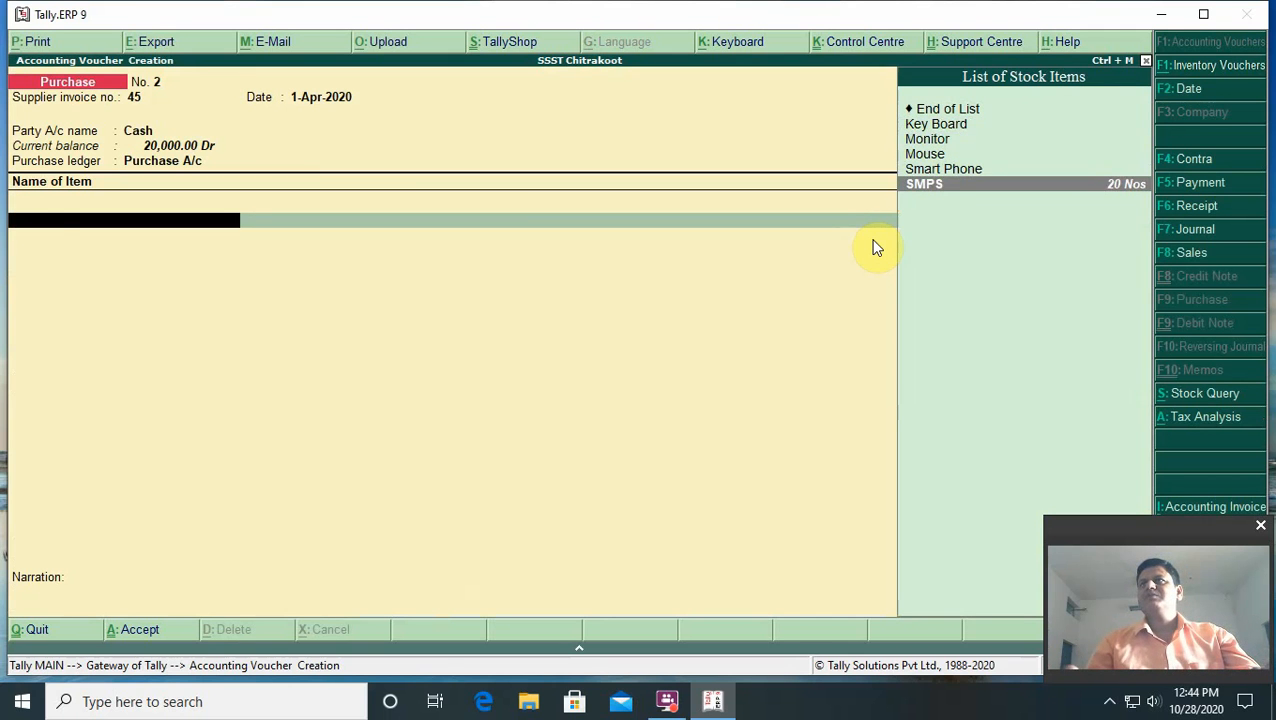
{"action": "key", "text": "Up"}
{"action": "key", "text": "Return"}
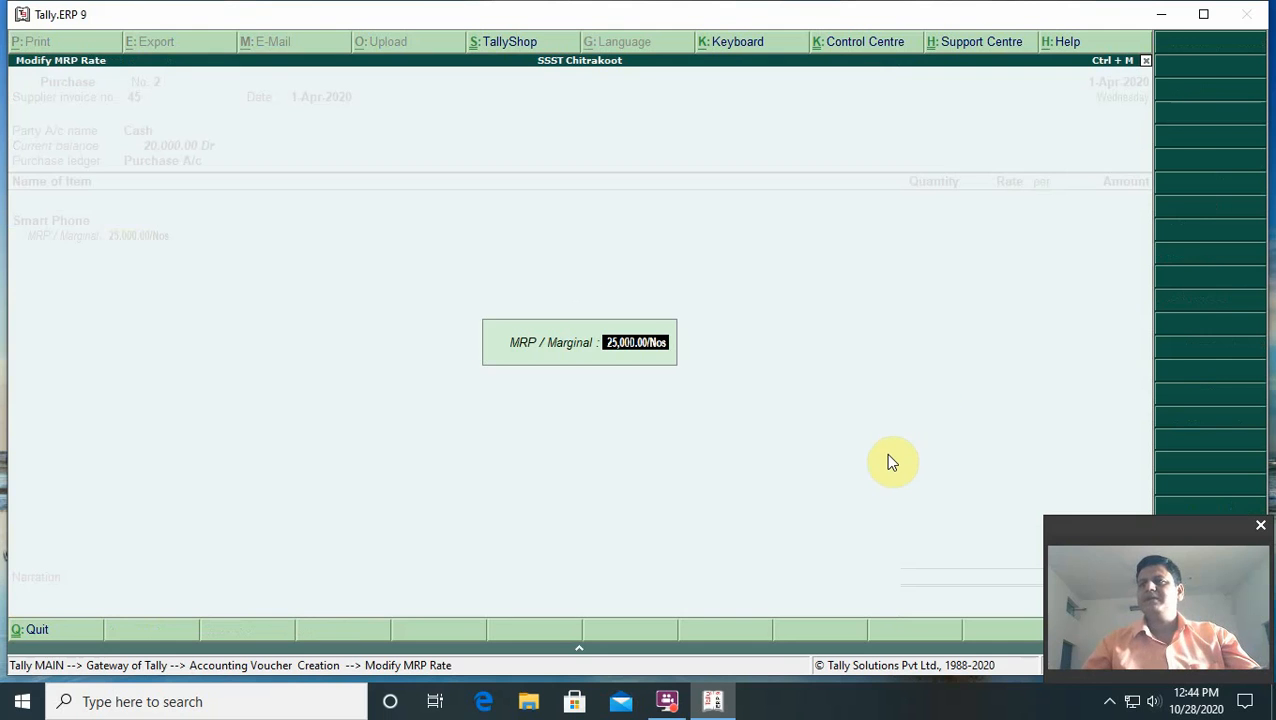
{"action": "key", "text": "Return"}
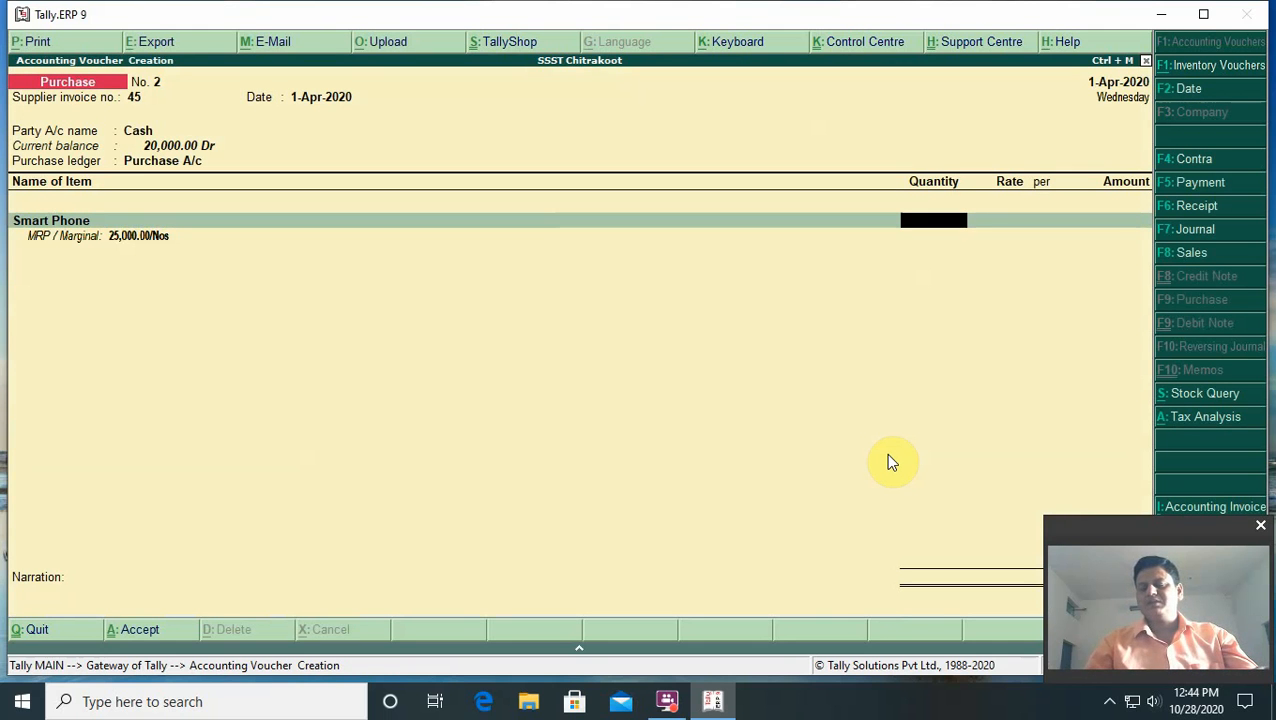
Set the Smart Phone quantity to 20 Nos, accept the rate of 18,000.00 per Nos, and end the item list.
{"action": "type", "text": "20"}
{"action": "key", "text": "Return"}
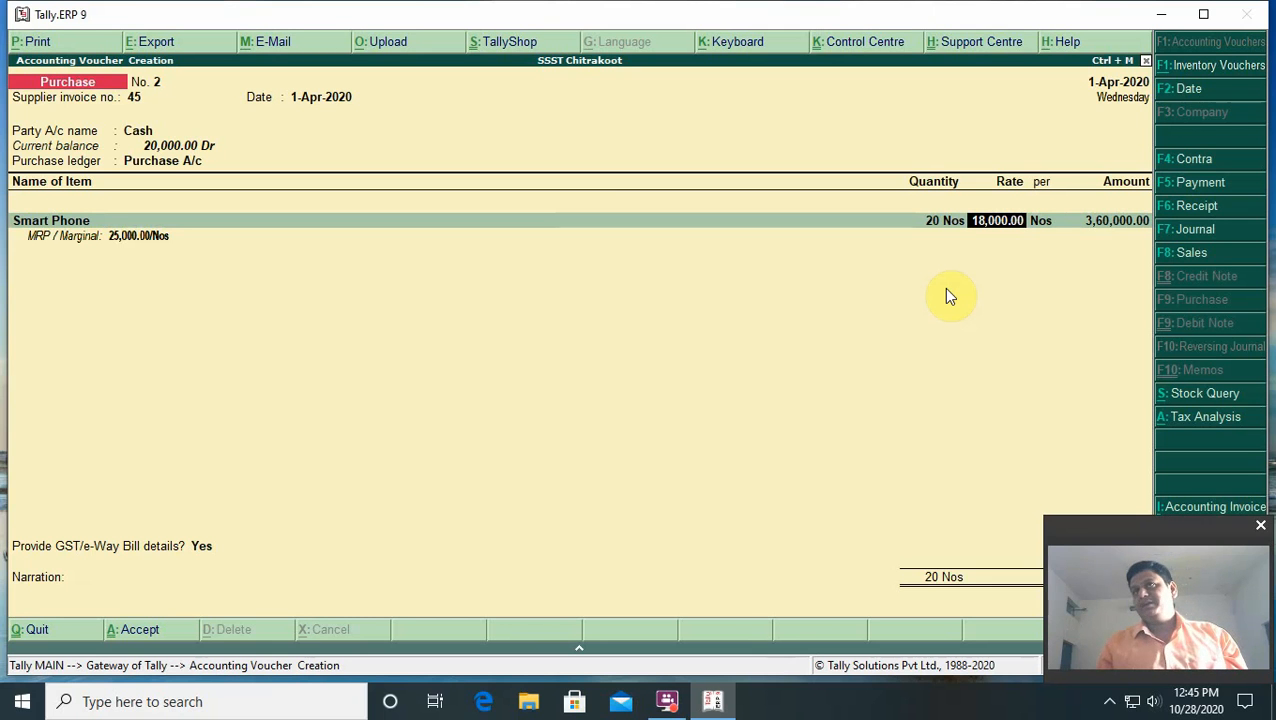
{"action": "key", "text": "Return"}
{"action": "key", "text": "Return"}
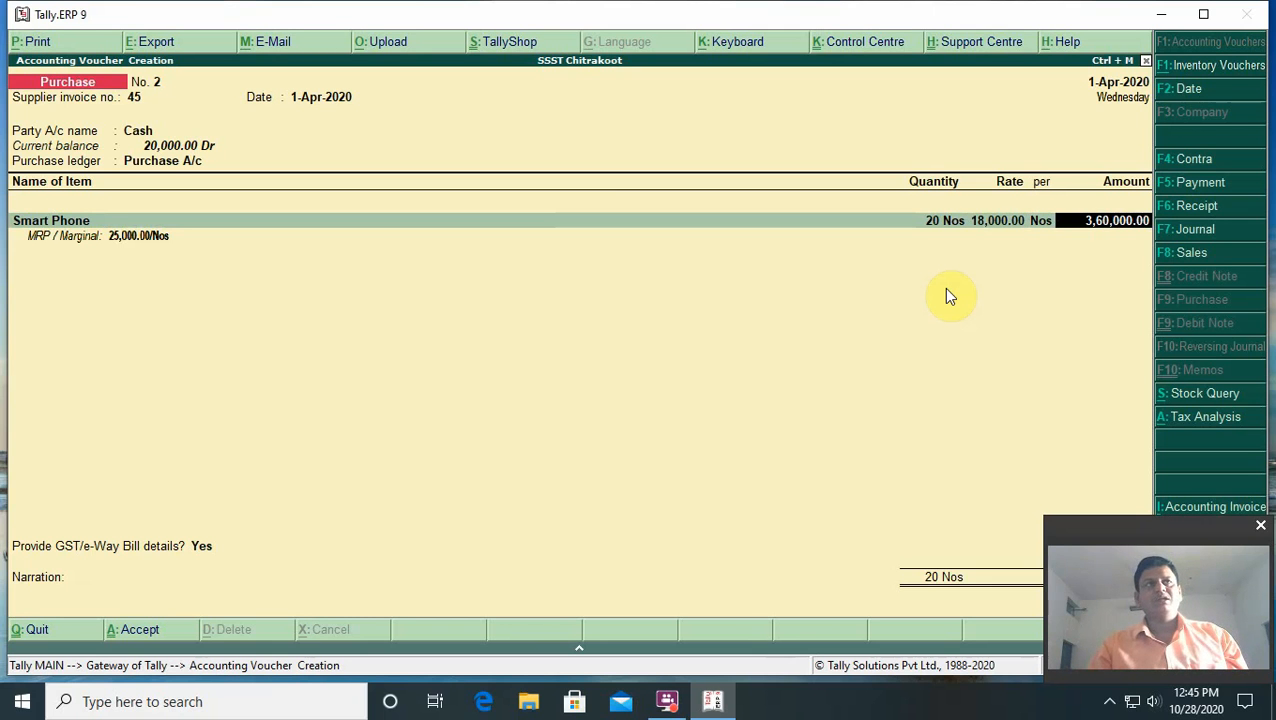
{"action": "key", "text": "Return"}
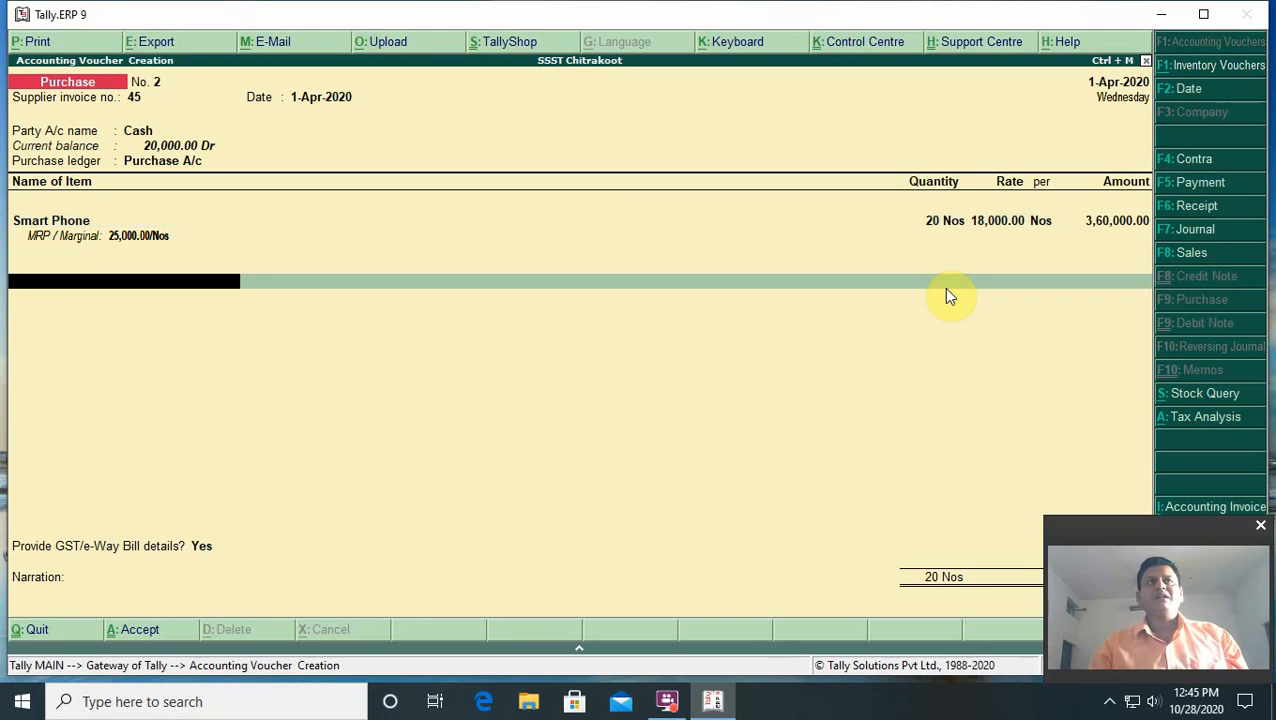
{"action": "key", "text": "Return"}
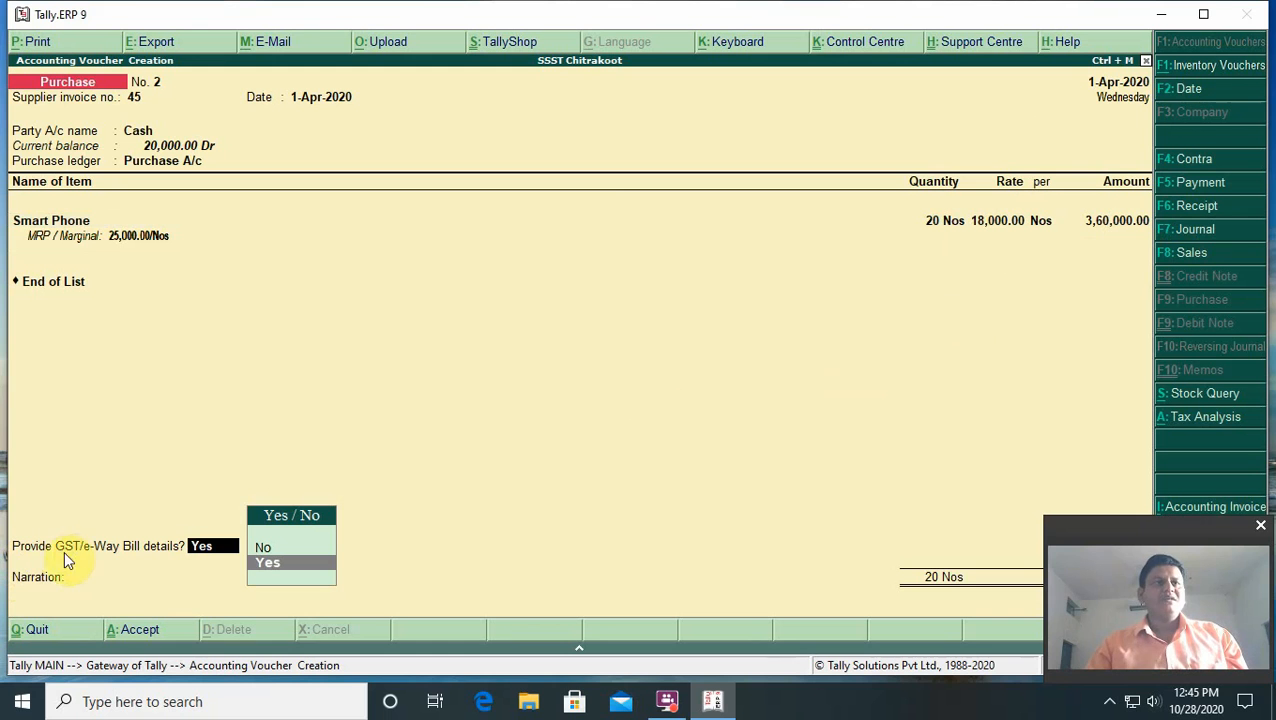
Add the Input CGST and Input SGST ledgers below the Smart Phone item, accept their amounts and end the ledger list.
{"action": "left_click_drag", "start_coordinate": [1124, 532], "coordinate": [1113, 507]}
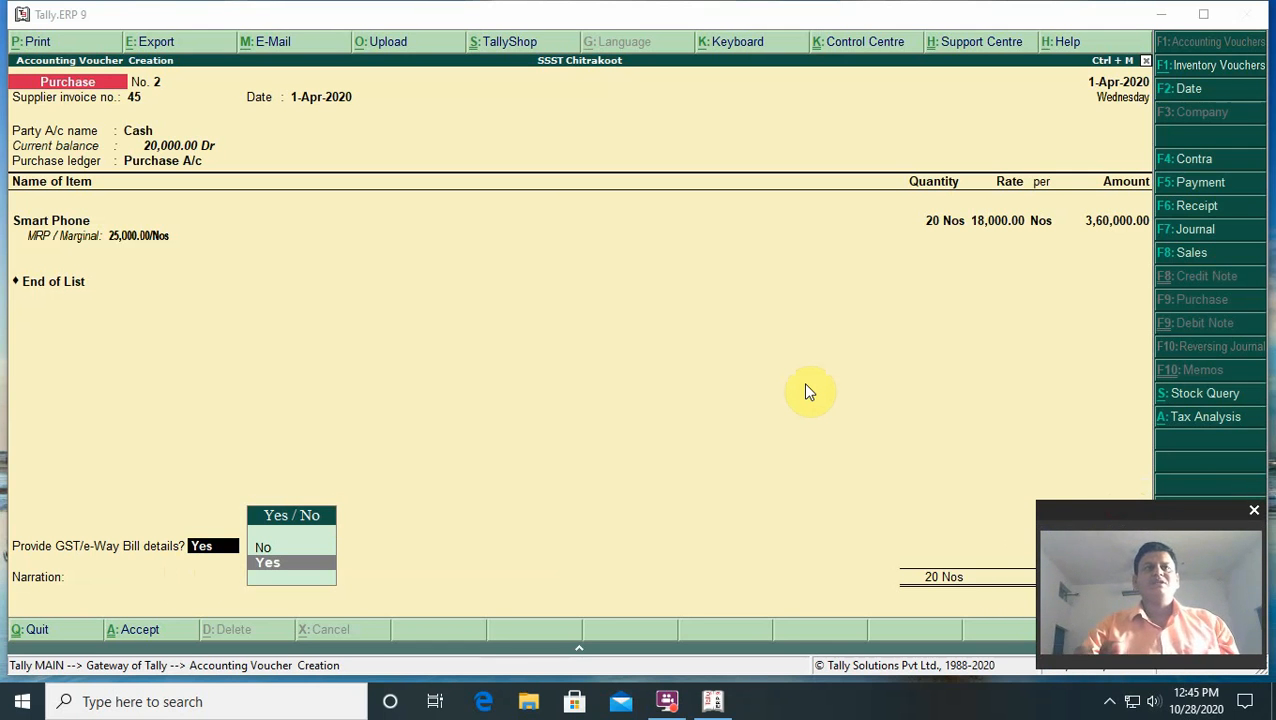
{"action": "left_click", "coordinate": [760, 20]}
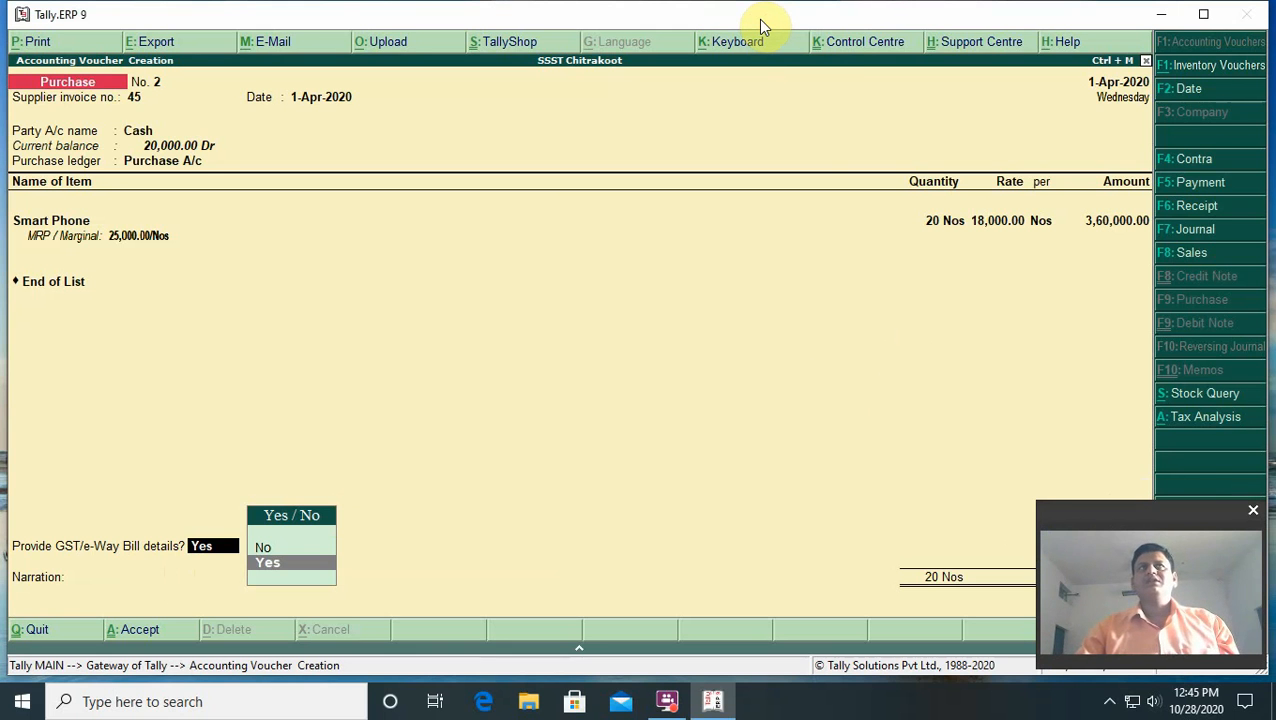
{"action": "key", "text": "Return"}
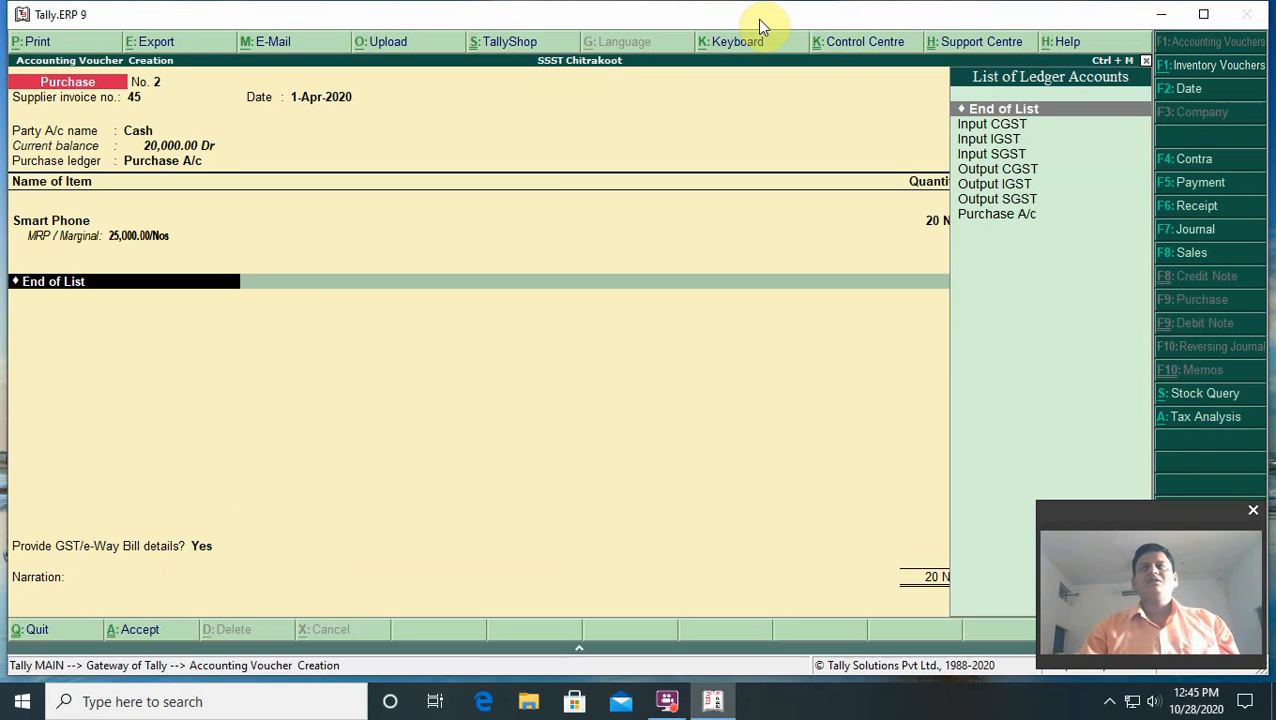
{"action": "key", "text": "Down"}
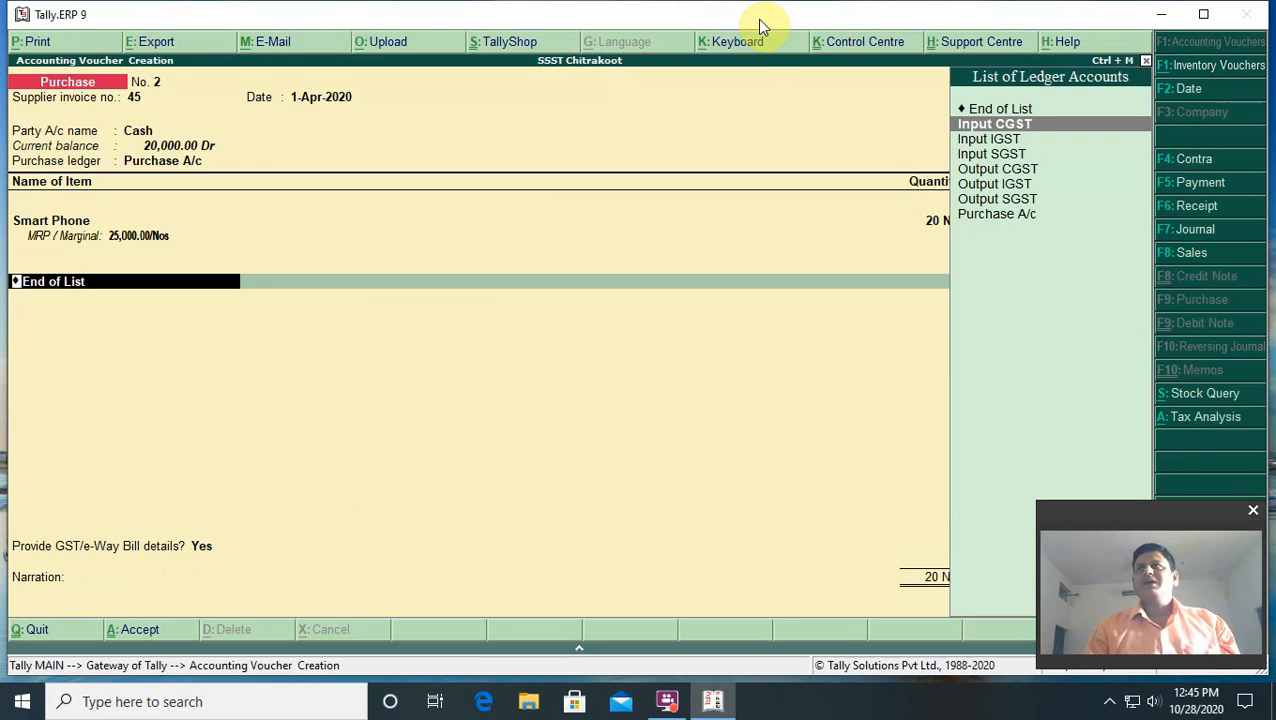
{"action": "key", "text": "Return"}
{"action": "key", "text": "Return"}
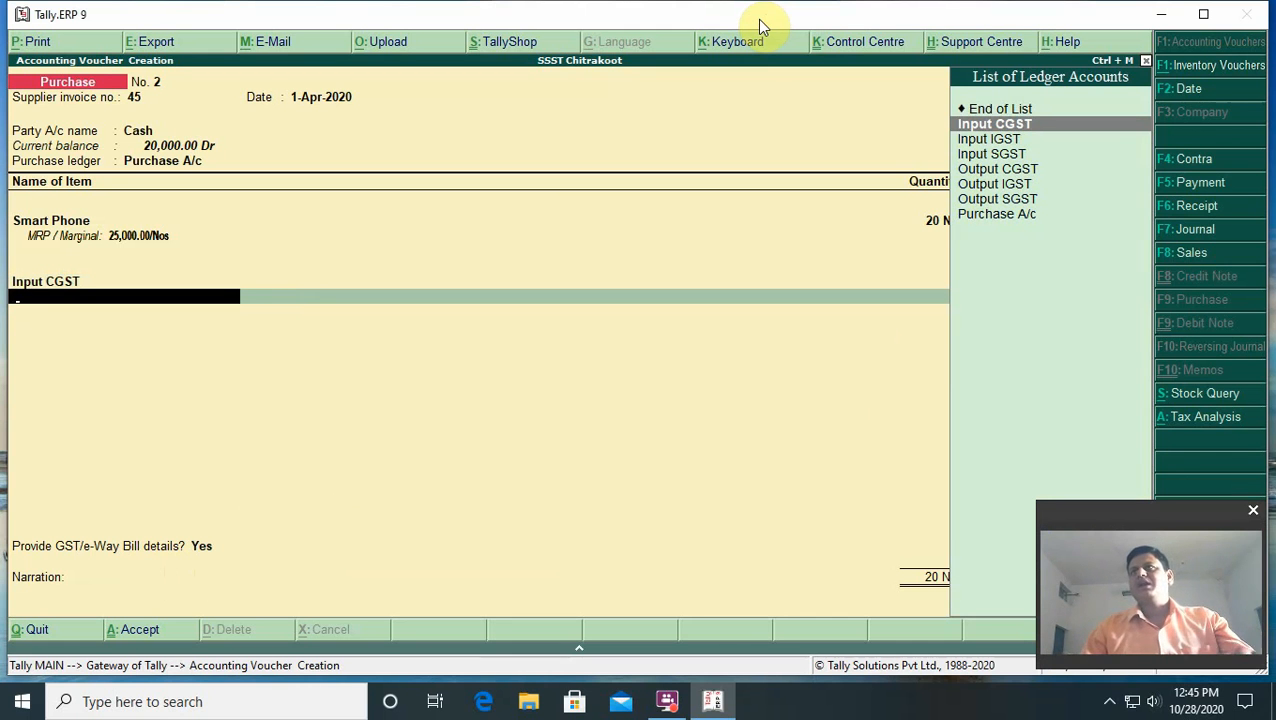
{"action": "key", "text": "Down"}
{"action": "key", "text": "Down"}
{"action": "key", "text": "Return"}
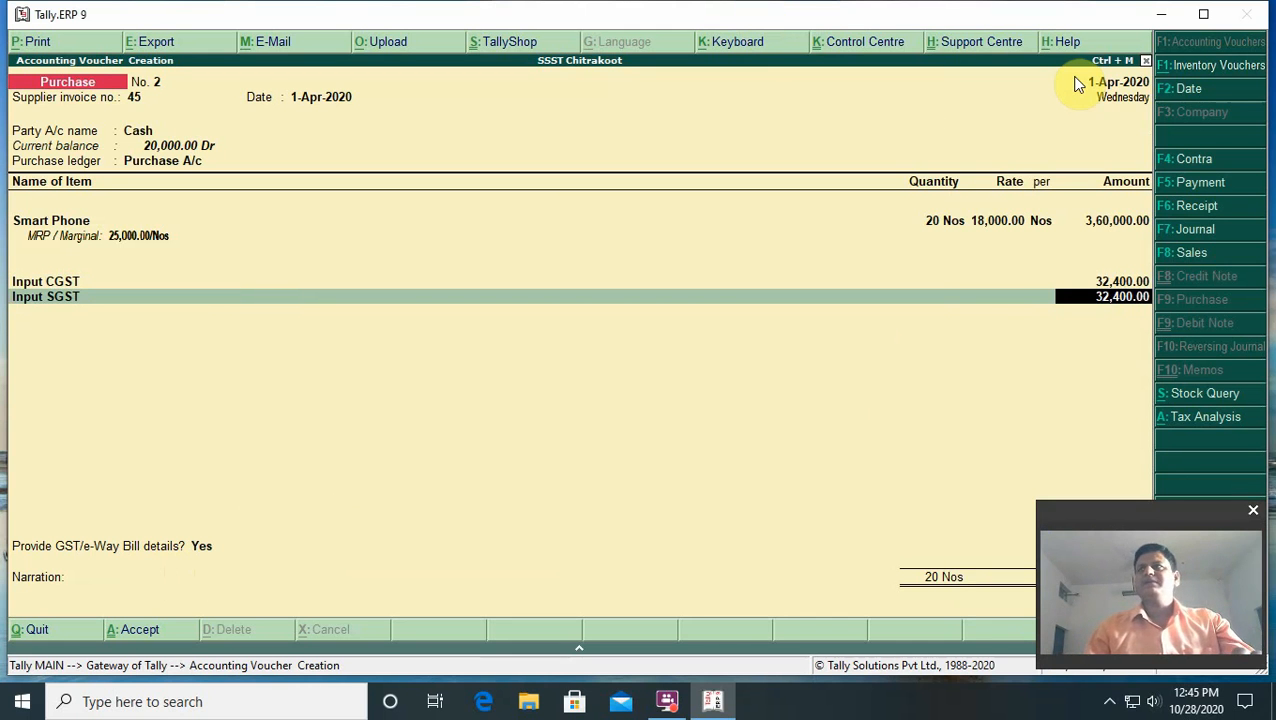
{"action": "key", "text": "Return"}
{"action": "key", "text": "Return"}
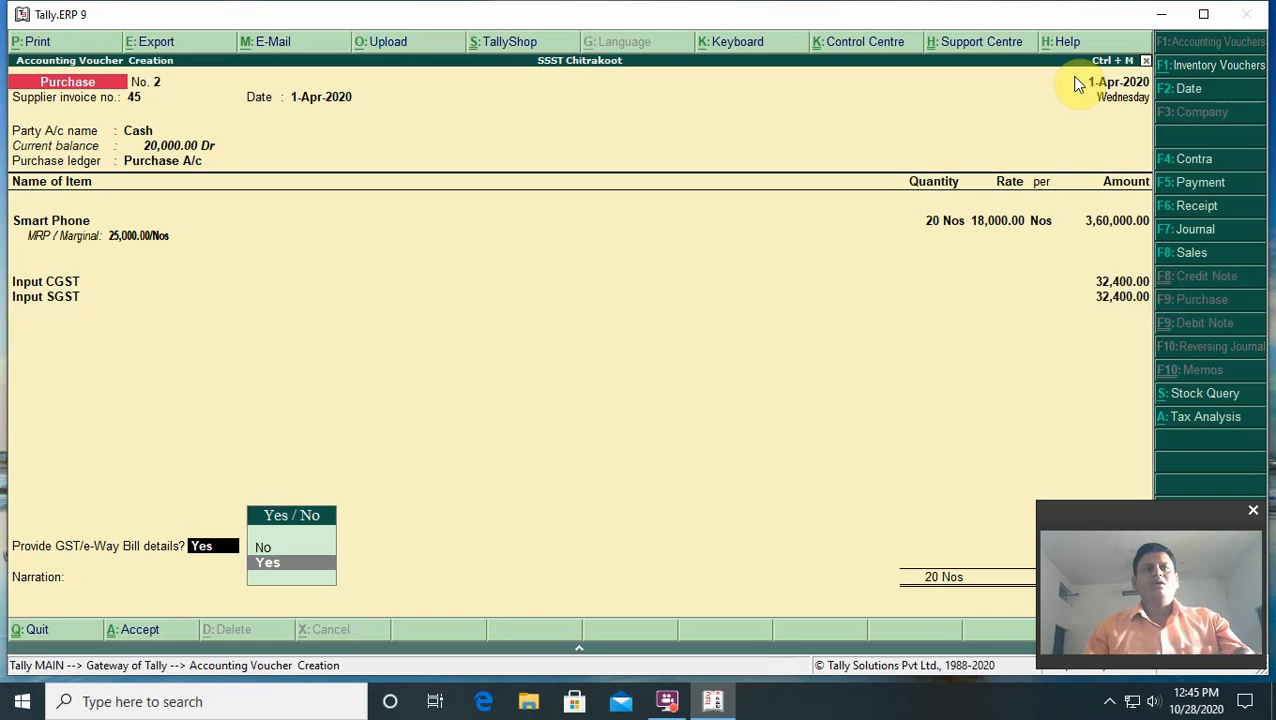
Open the GST/e-Way Bill details and accept the invoice and consignor data with state Madhya Pradesh, leaving the GSTIN blank.
{"action": "key", "text": "Return"}
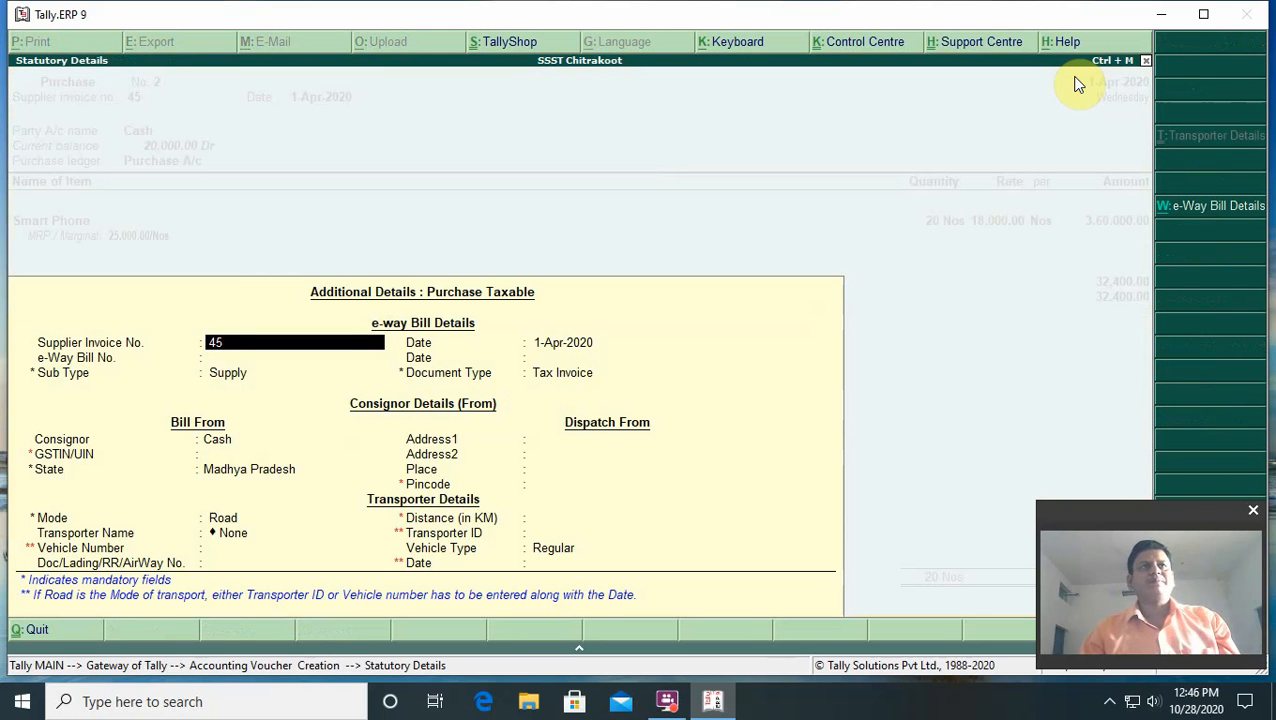
{"action": "key", "text": "Return"}
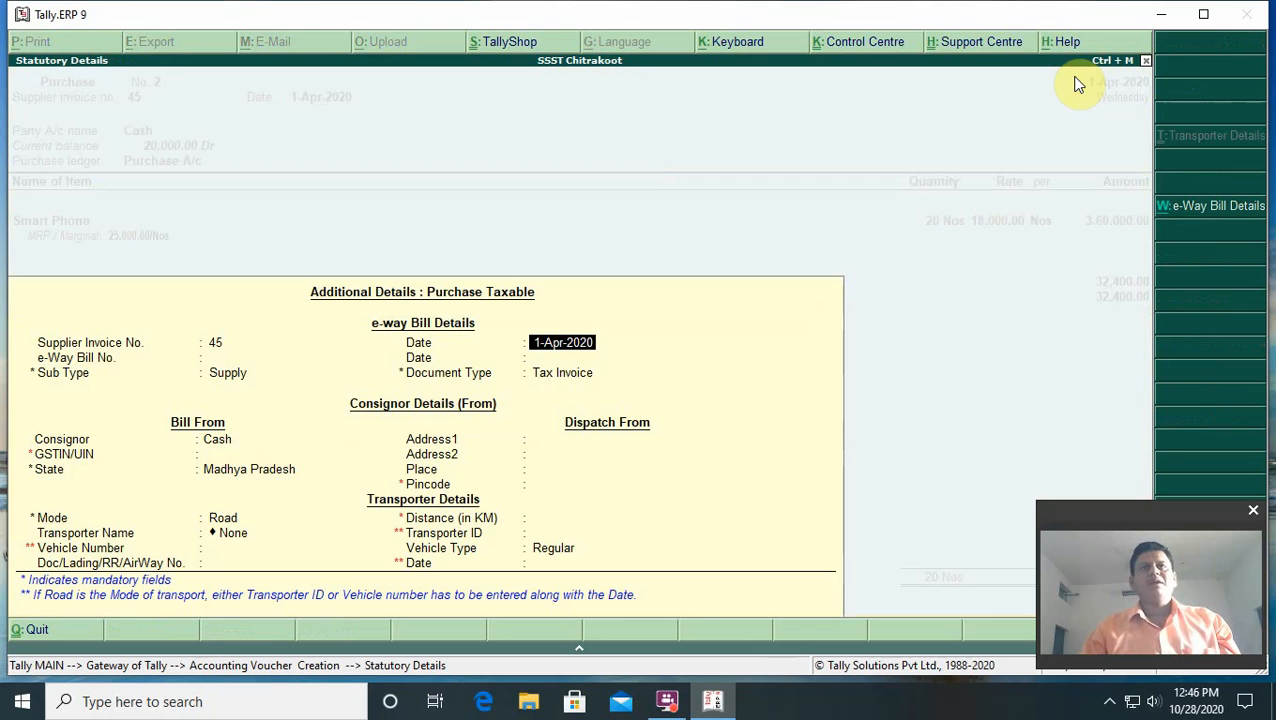
{"action": "key", "text": "Return"}
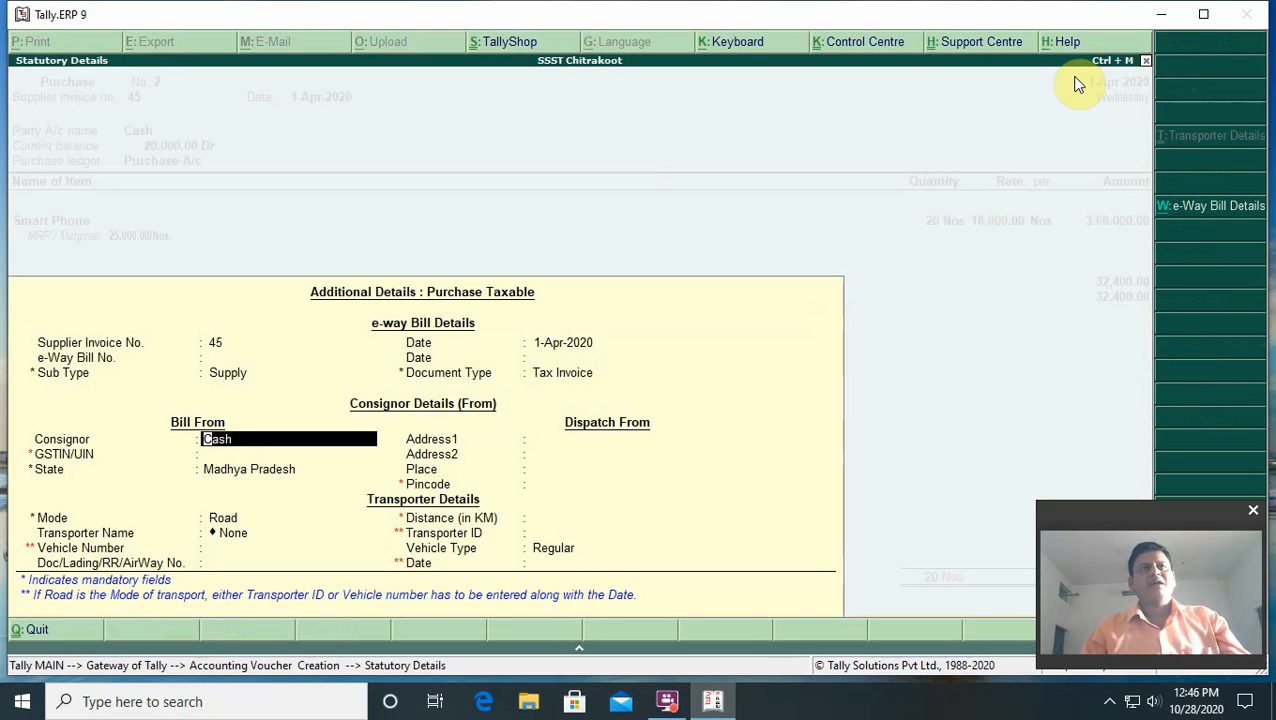
{"action": "key", "text": "Return"}
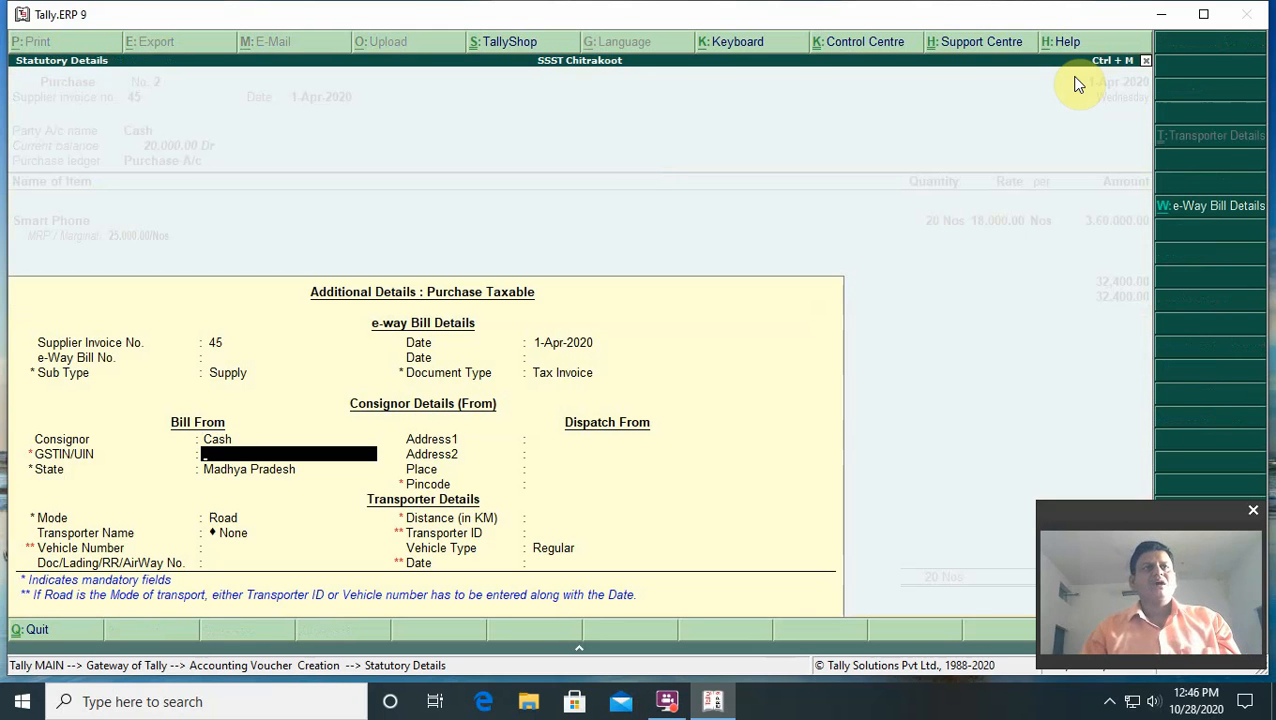
{"action": "key", "text": "Return"}
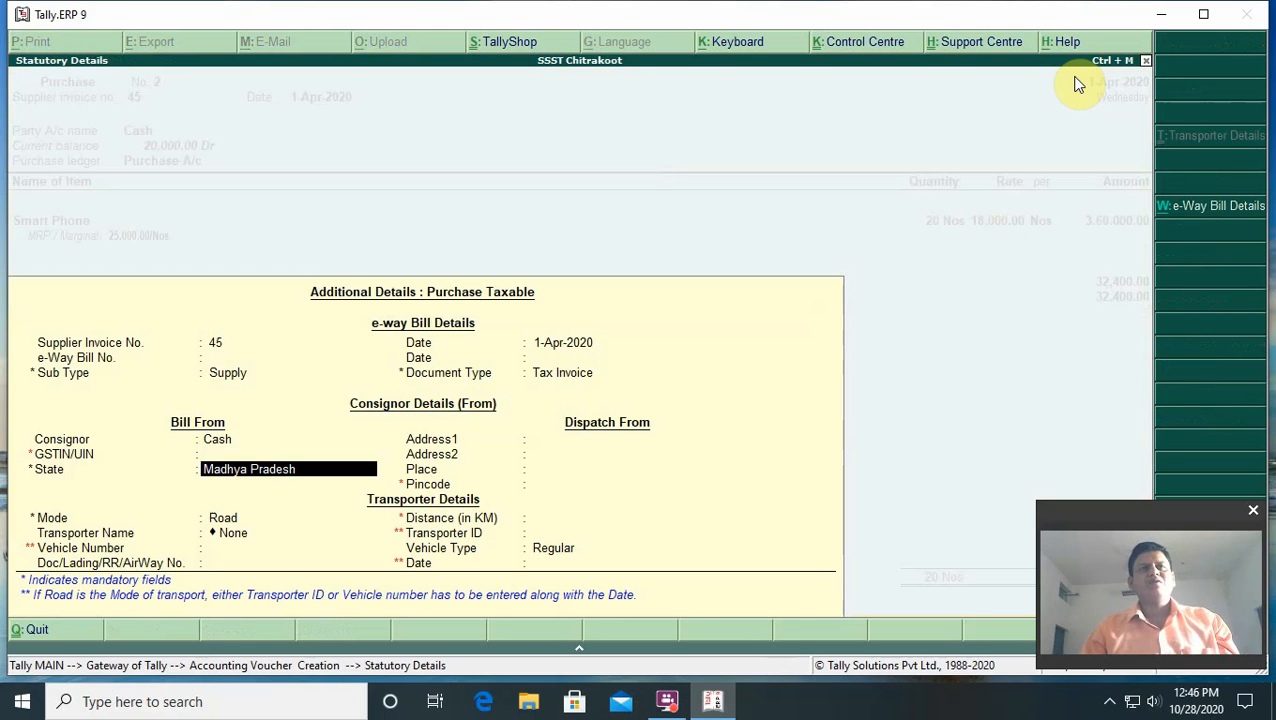
{"action": "key", "text": "Return"}
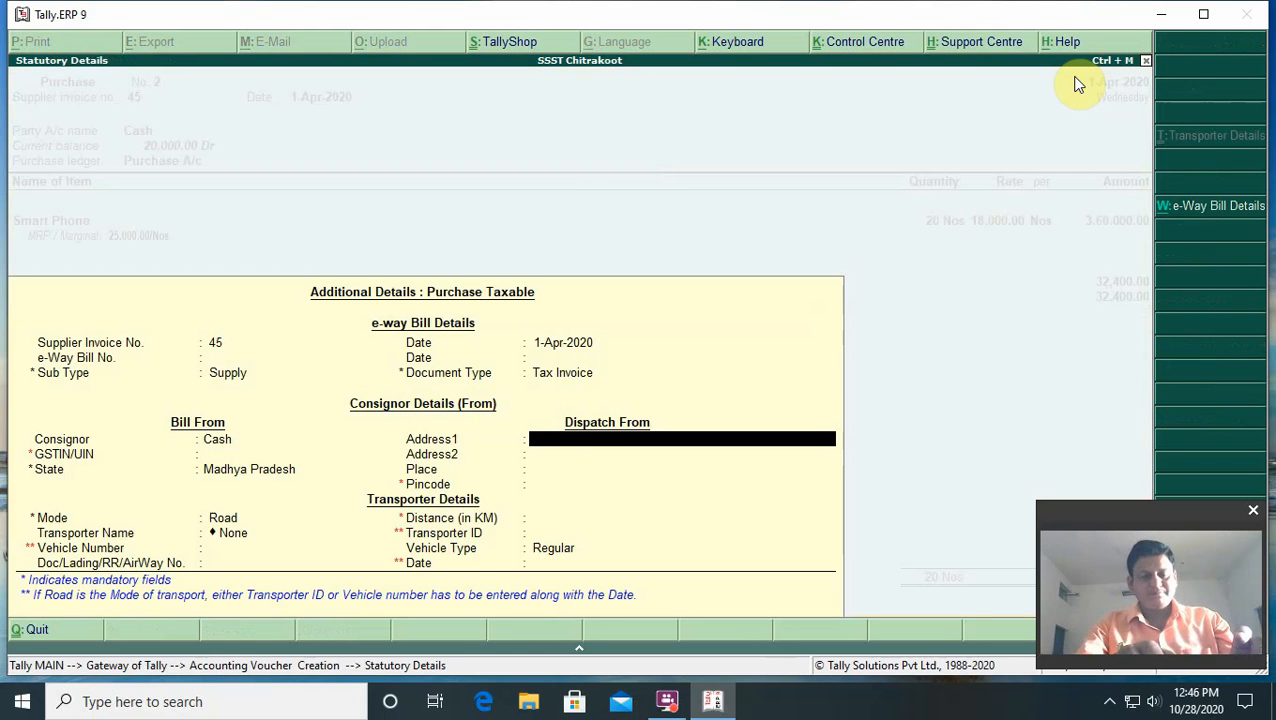
Fill in the first line of the dispatch-from address, leaving the second line, place and pincode blank.
{"action": "type", "text": "Chitrak"}
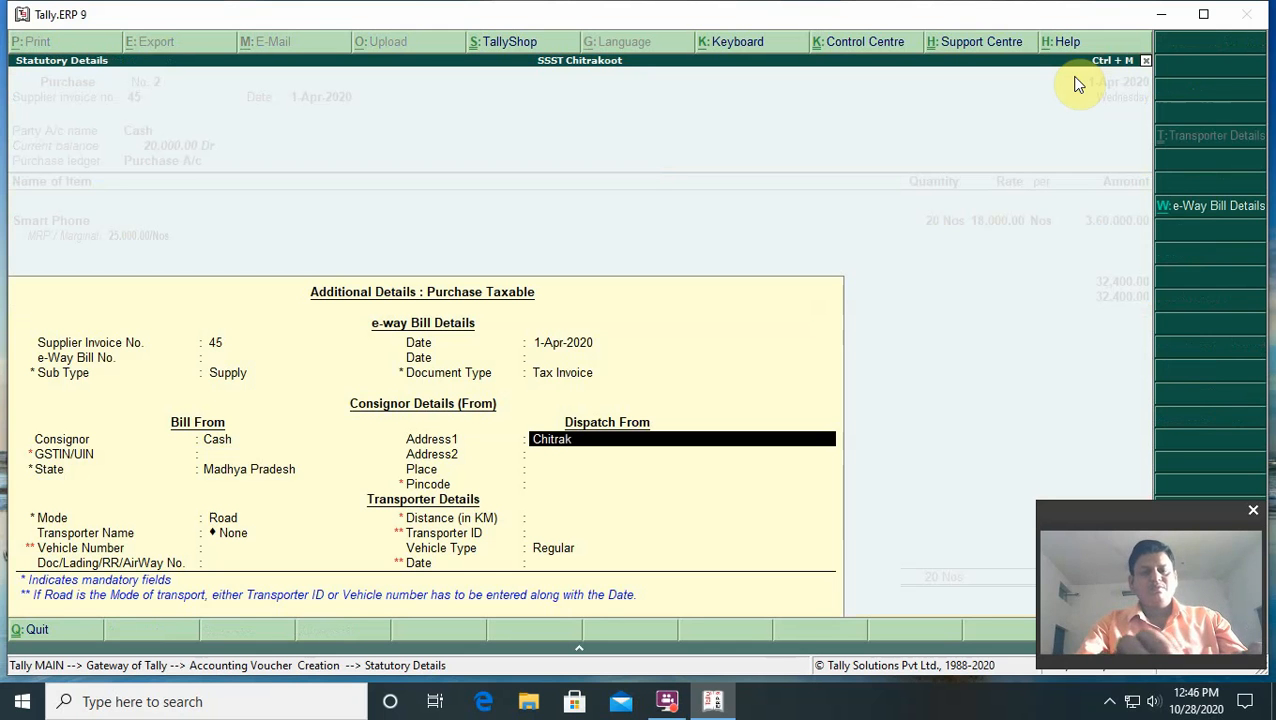
{"action": "type", "text": "oot"}
{"action": "key", "text": "Return"}
{"action": "key", "text": "Return"}
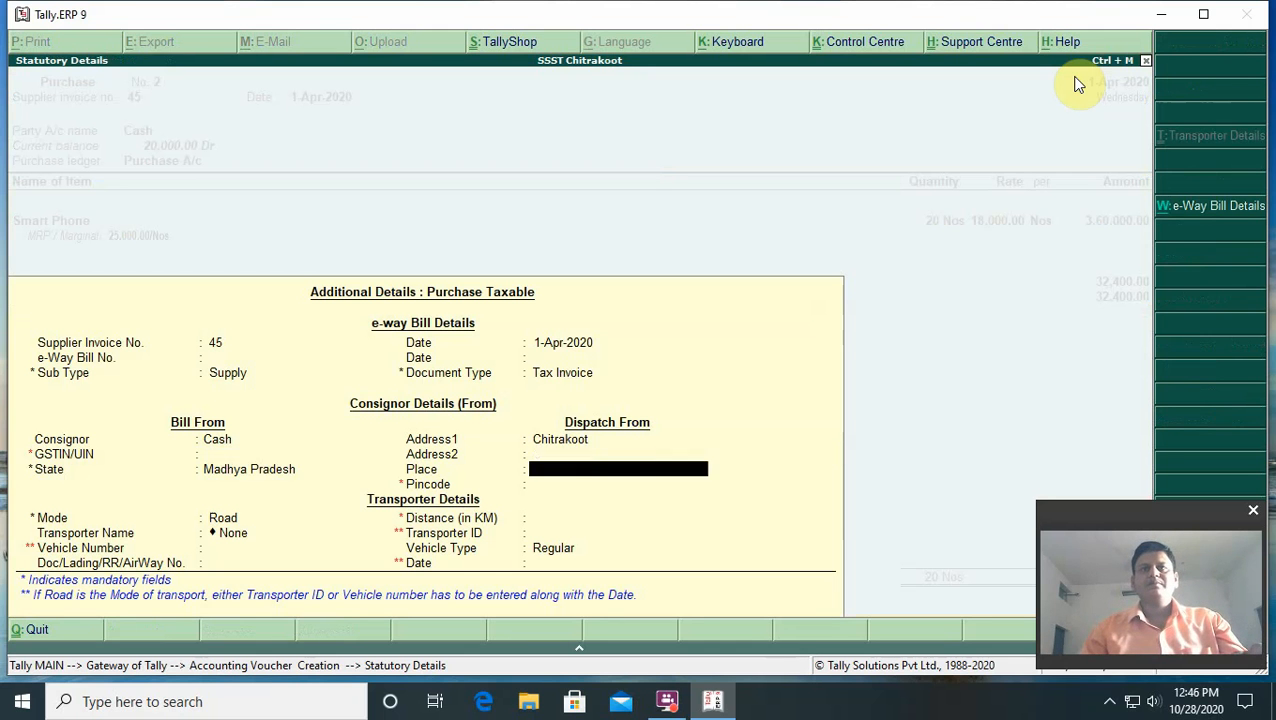
{"action": "key", "text": "Return"}
{"action": "key", "text": "Return"}
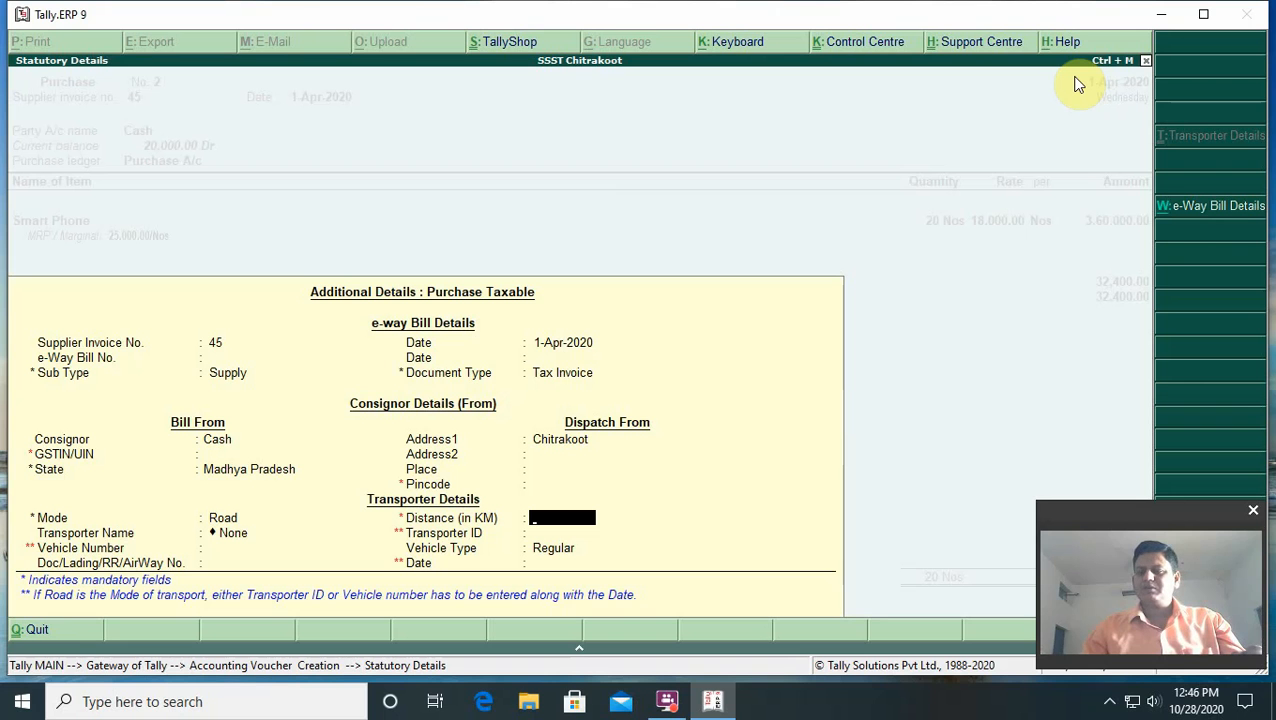
Set the transport distance to 100 km with transporter None and vehicle type Regular, leave the rest blank and accept the e-Way Bill details.
{"action": "type", "text": "100"}
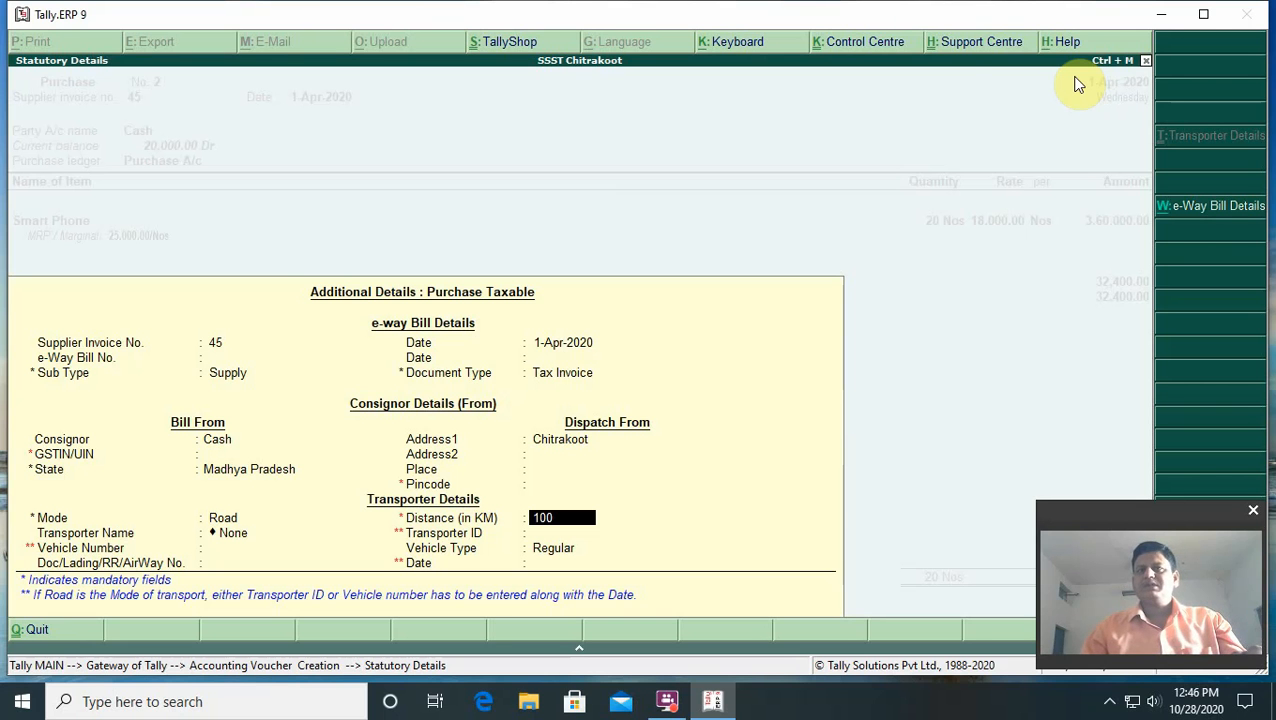
{"action": "key", "text": "Return"}
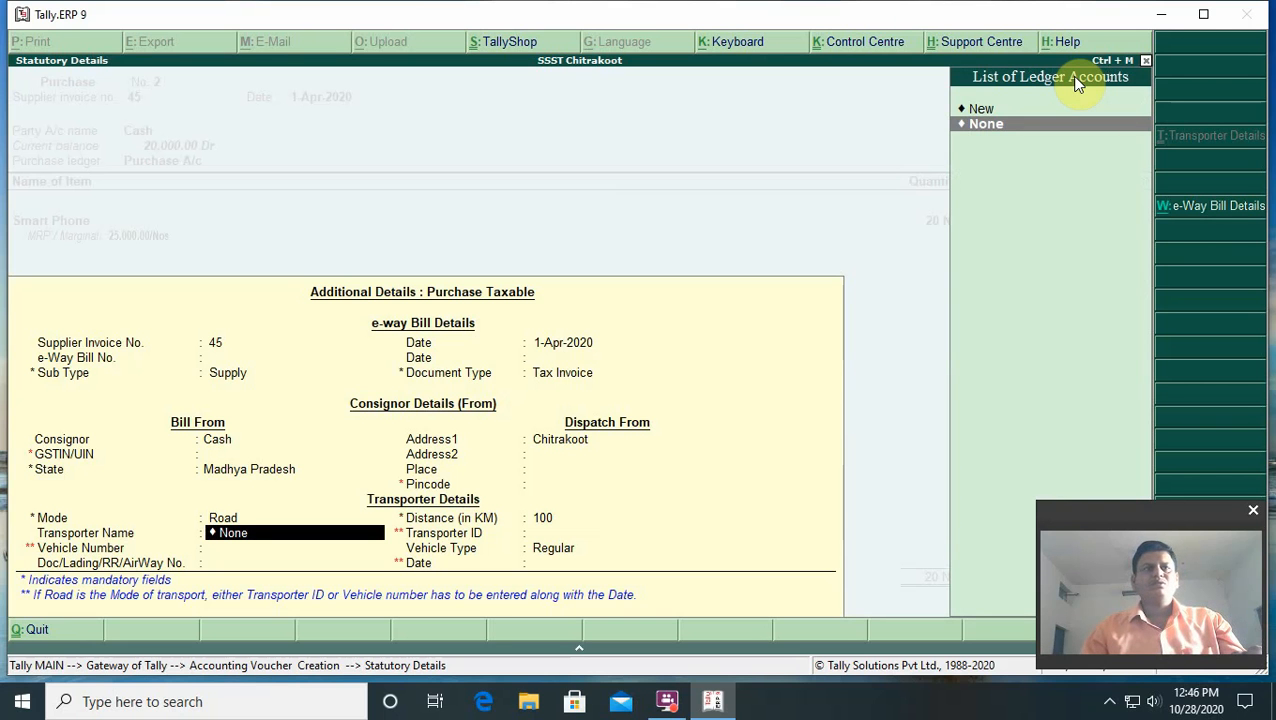
{"action": "key", "text": "Return"}
{"action": "key", "text": "Return"}
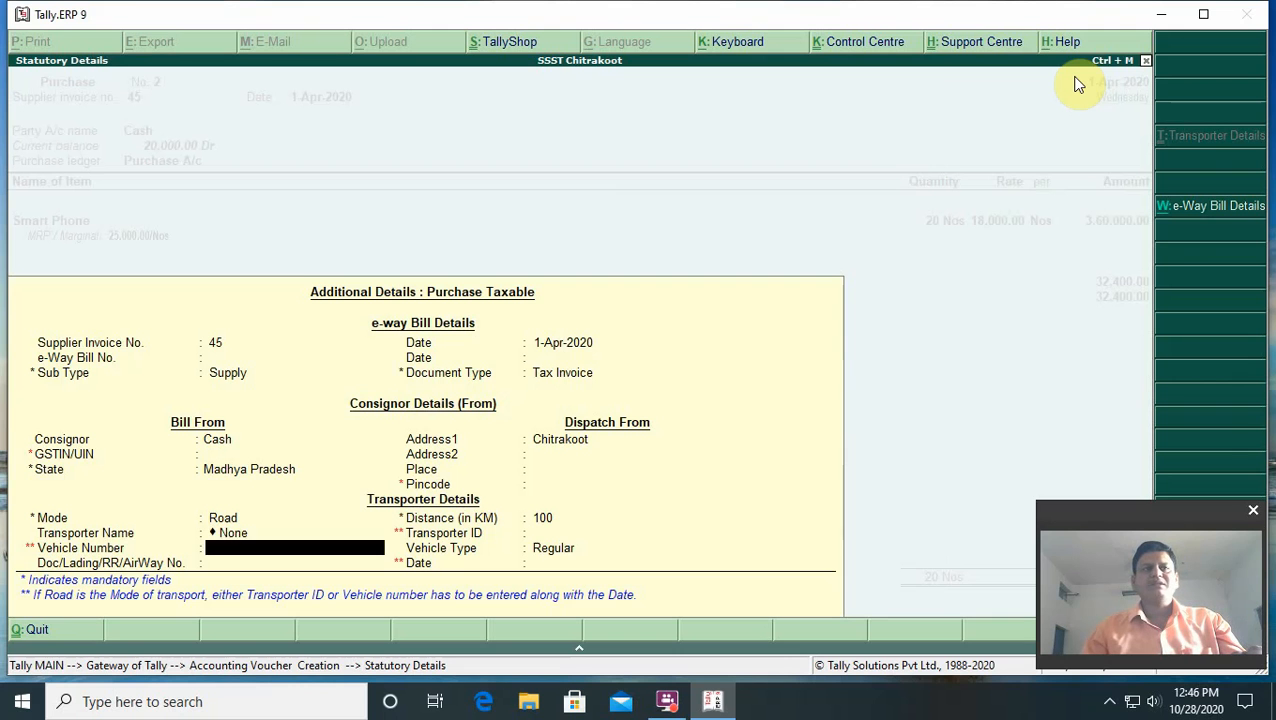
{"action": "key", "text": "Return"}
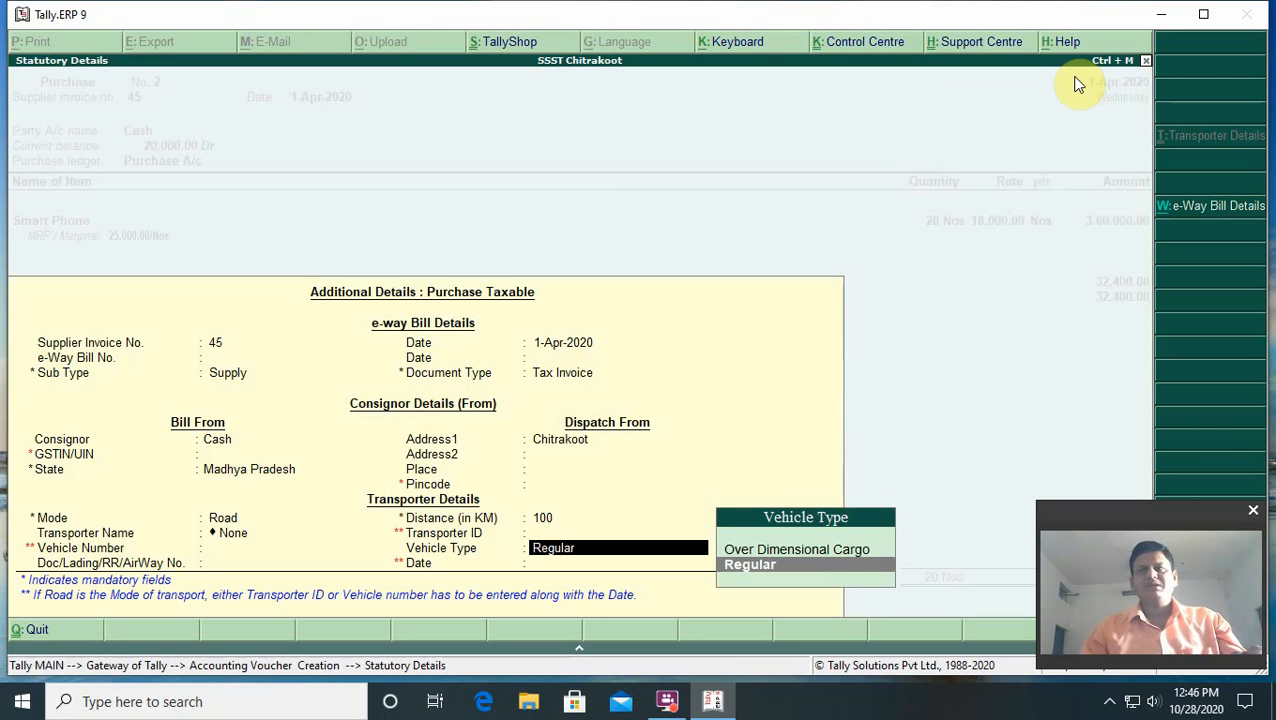
{"action": "key", "text": "Return"}
{"action": "key", "text": "Return"}
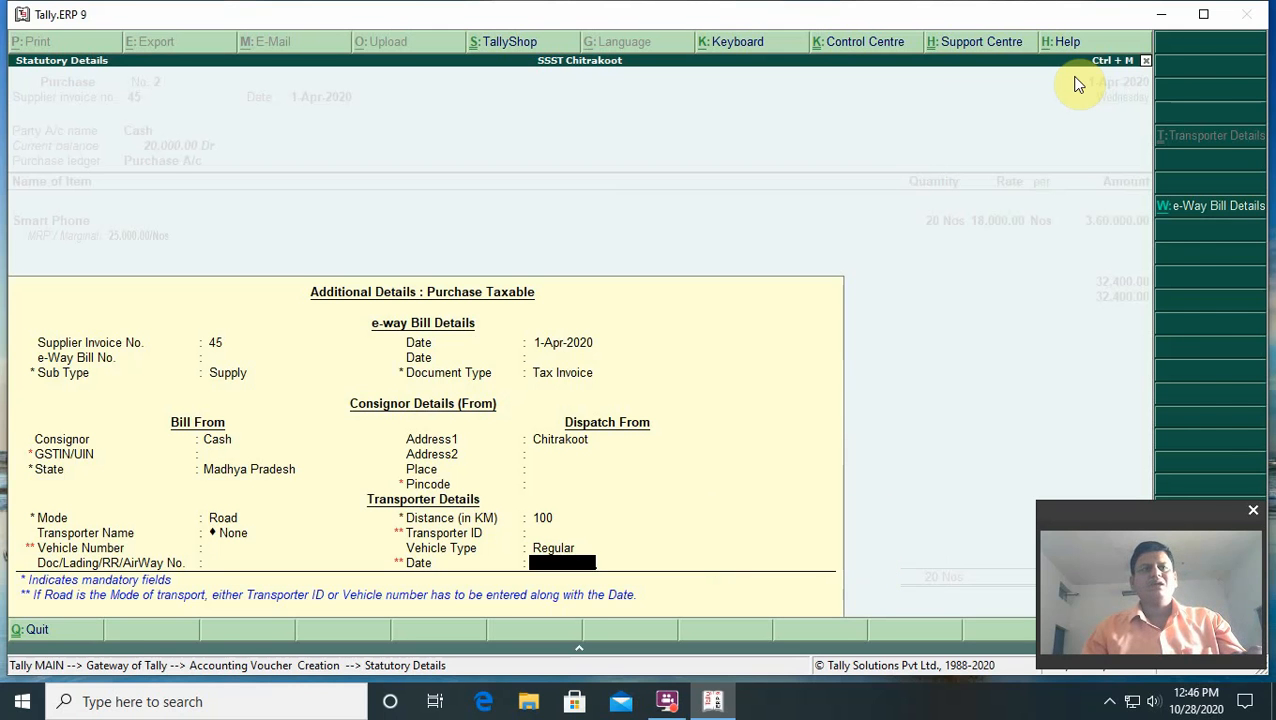
{"action": "key", "text": "Return"}
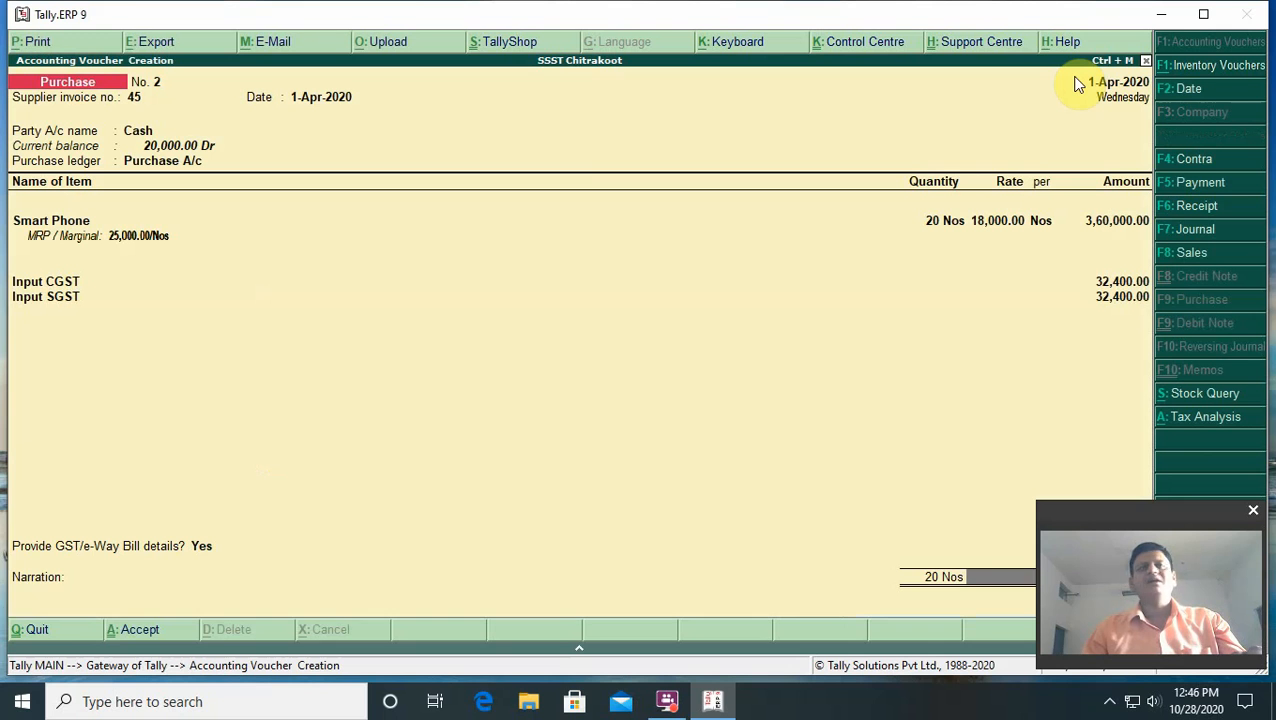
Save the purchase voucher without a narration and return to the Gateway of Tally.
{"action": "key", "text": "Return"}
{"action": "key", "text": "Return"}
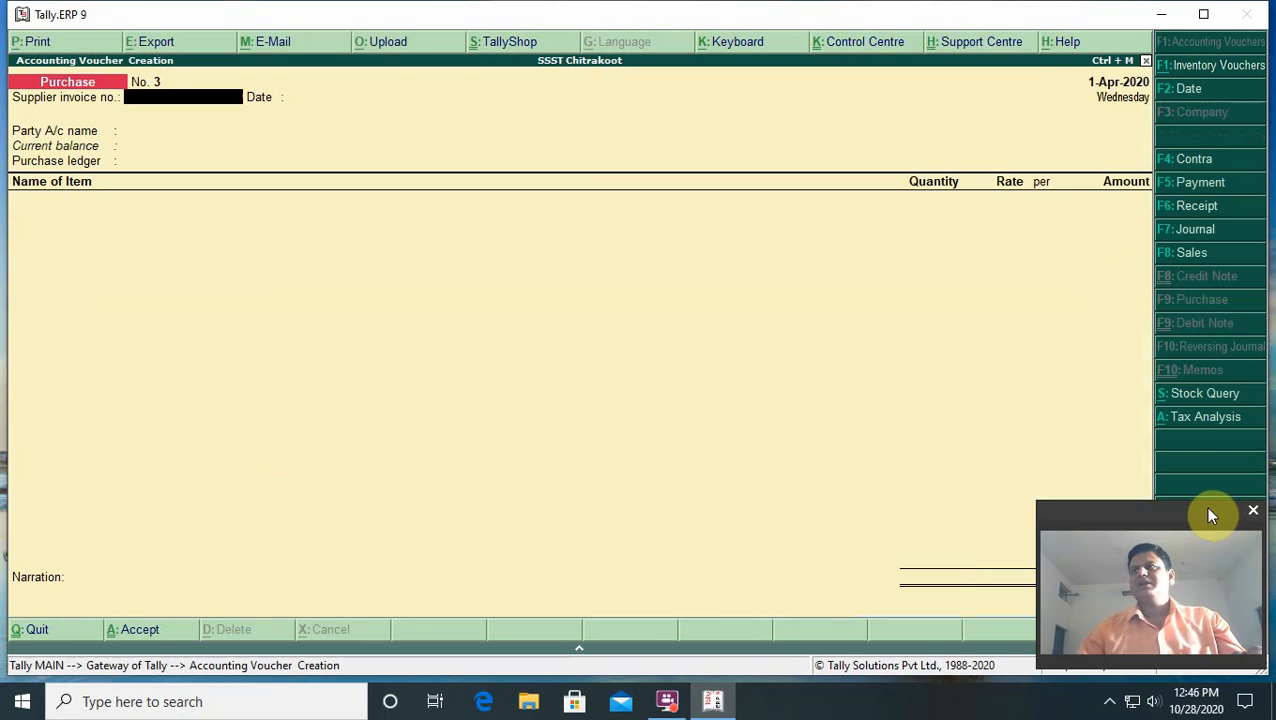
{"action": "left_click_drag", "start_coordinate": [1210, 508], "coordinate": [146, 523]}
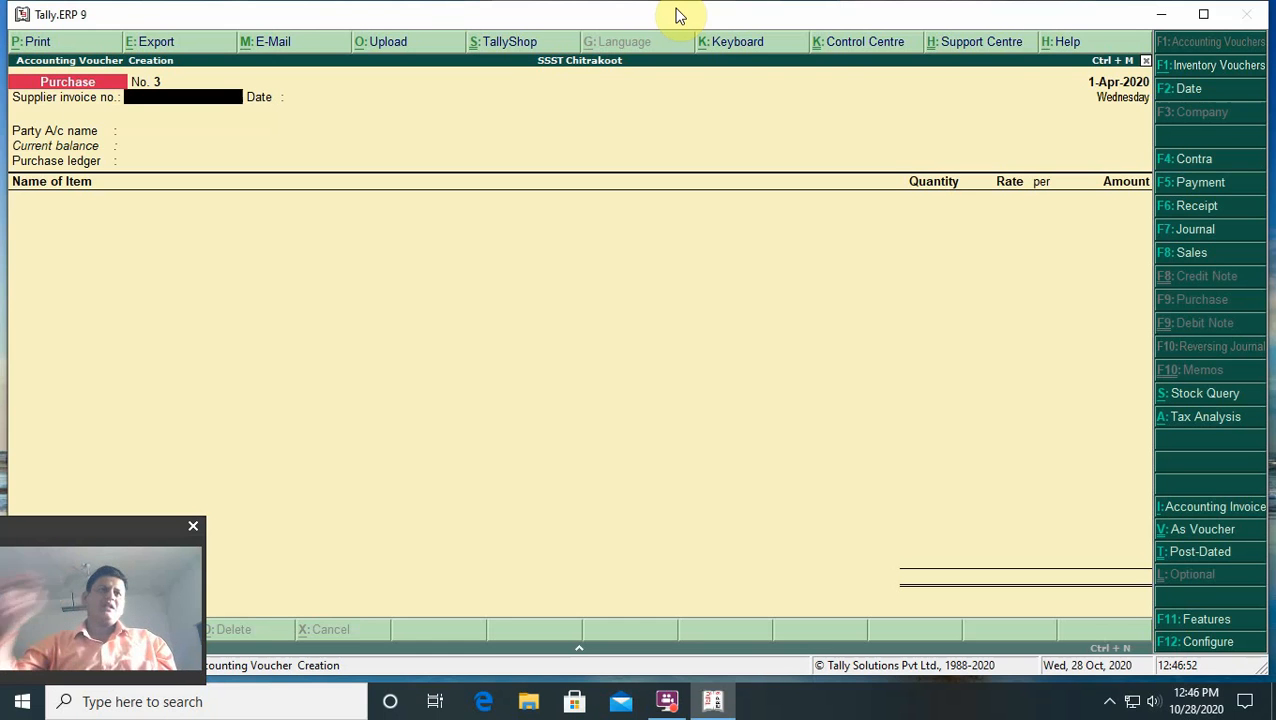
{"action": "left_click_drag", "start_coordinate": [91, 527], "coordinate": [117, 532]}
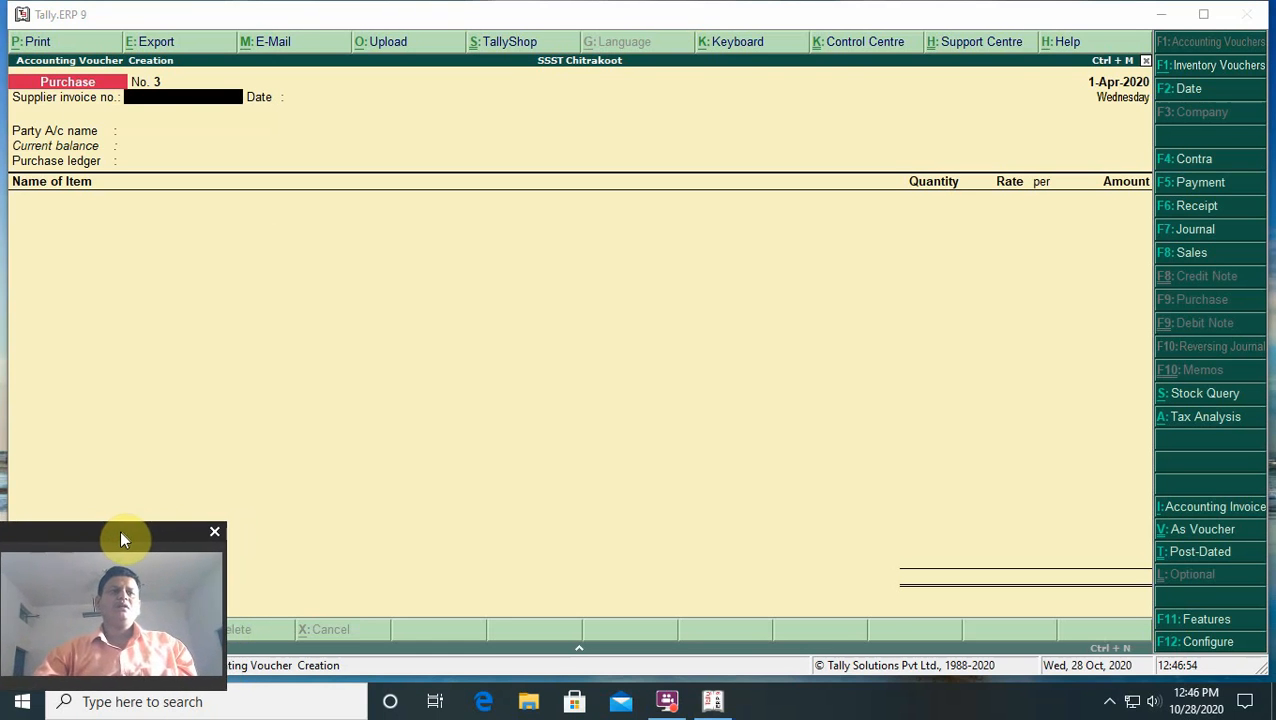
{"action": "left_click", "coordinate": [647, 14]}
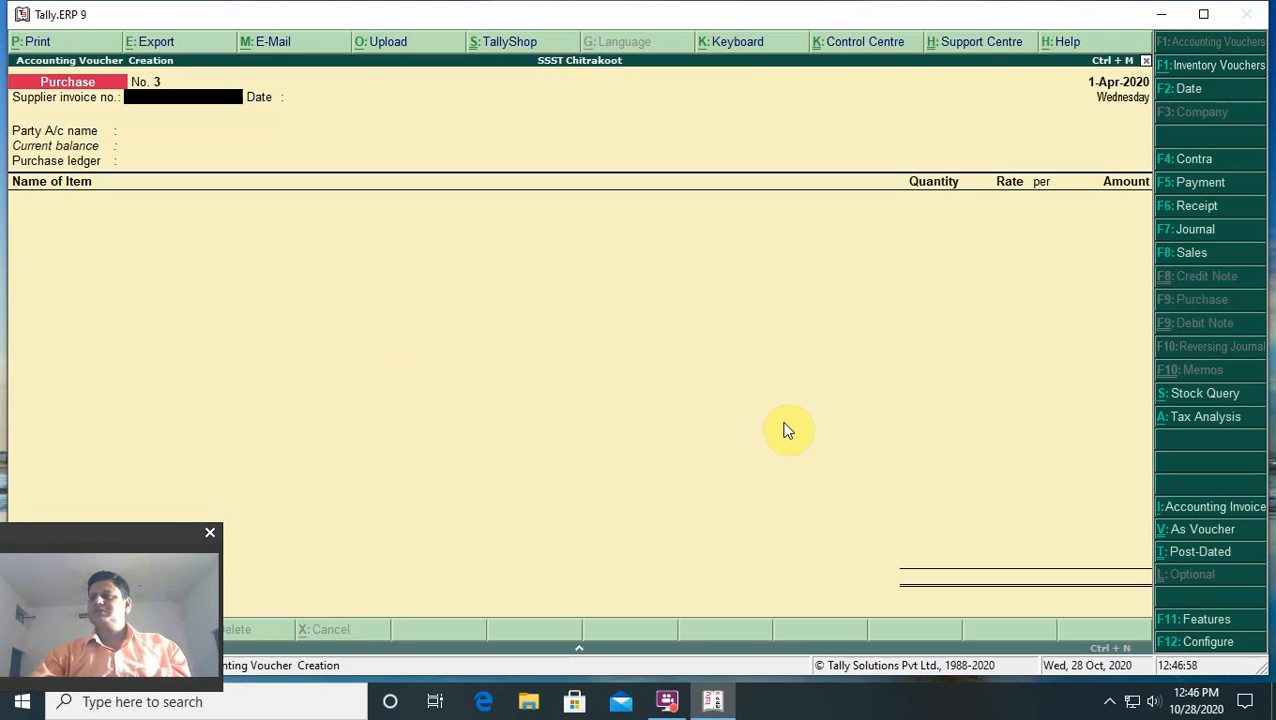
{"action": "key", "text": "Escape"}
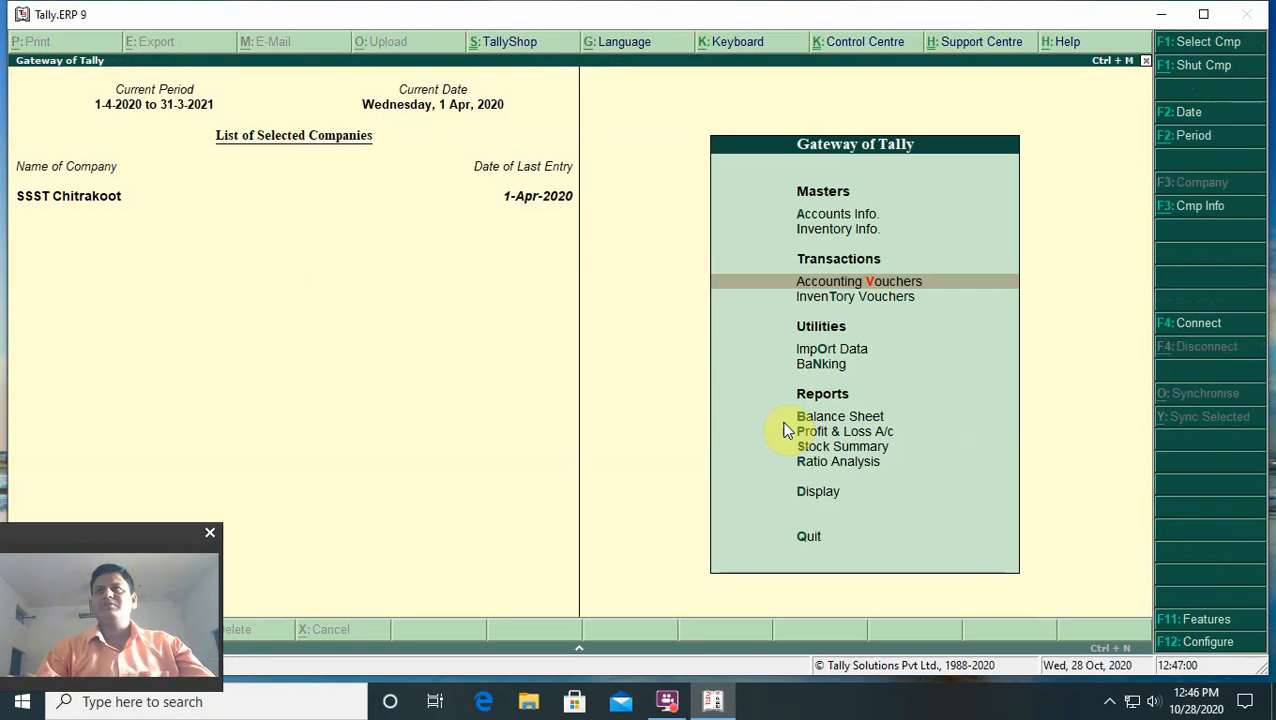
Open the existing Smart Phone stock item for alteration from the inventory masters.
{"action": "key", "text": "Up"}
{"action": "key", "text": "Up"}
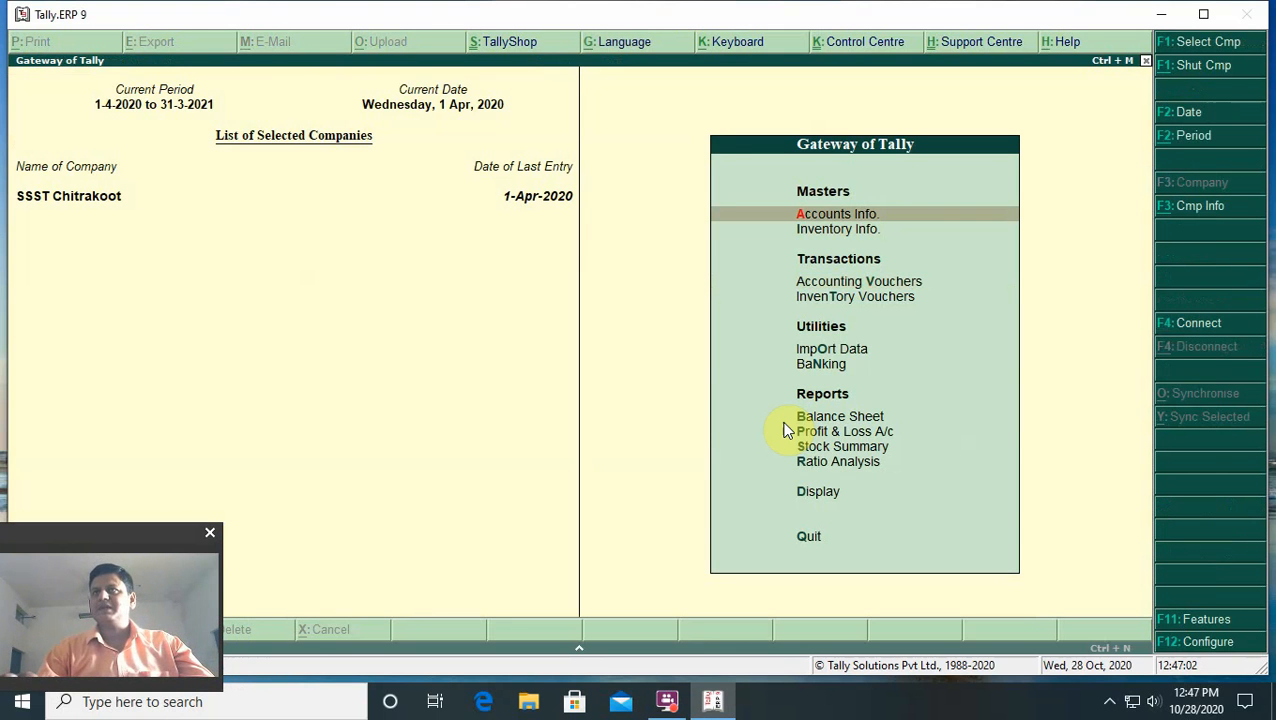
{"action": "key", "text": "Down"}
{"action": "key", "text": "Return"}
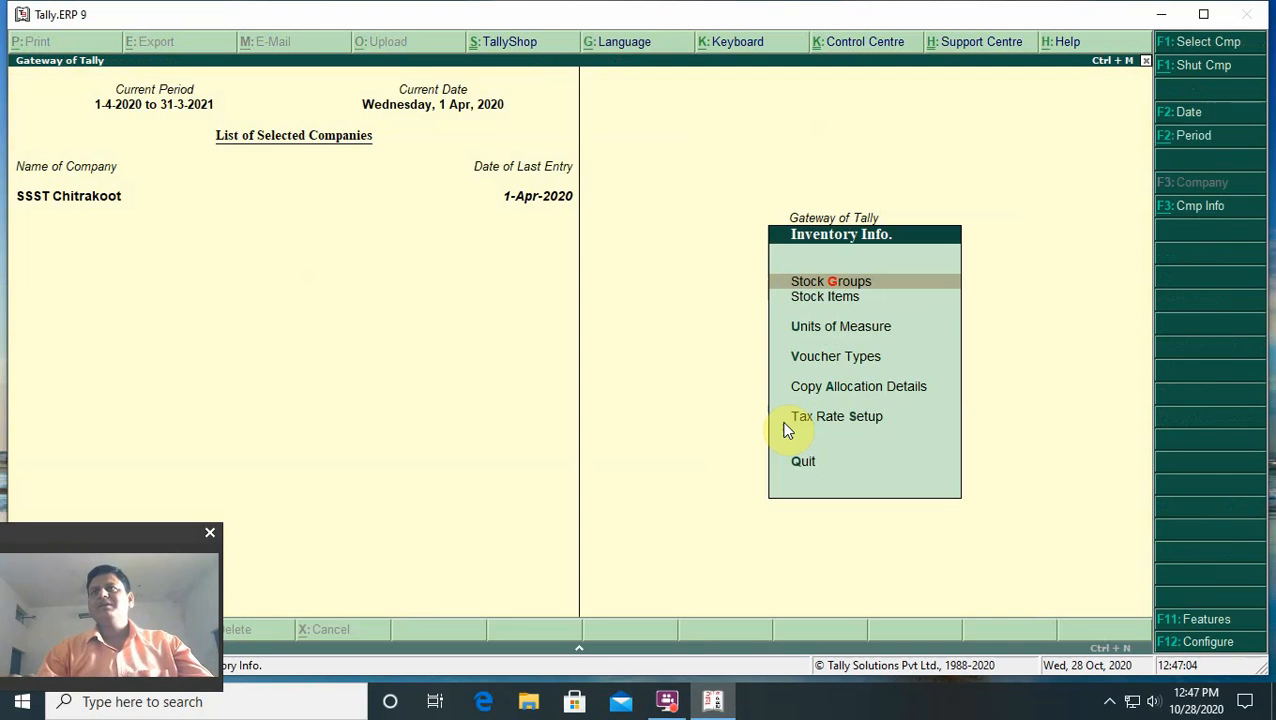
{"action": "key", "text": "Down"}
{"action": "key", "text": "Return"}
{"action": "key", "text": "Down"}
{"action": "key", "text": "Down"}
{"action": "key", "text": "Return"}
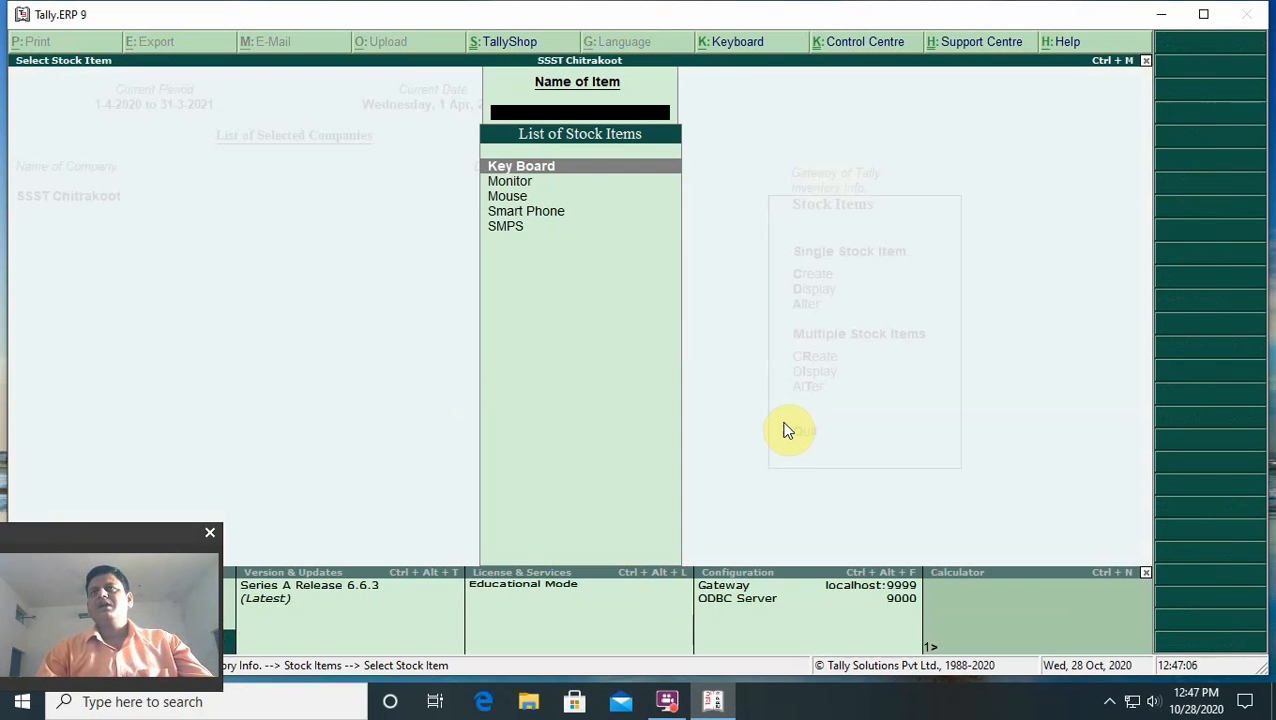
{"action": "key", "text": "Down"}
{"action": "key", "text": "Down"}
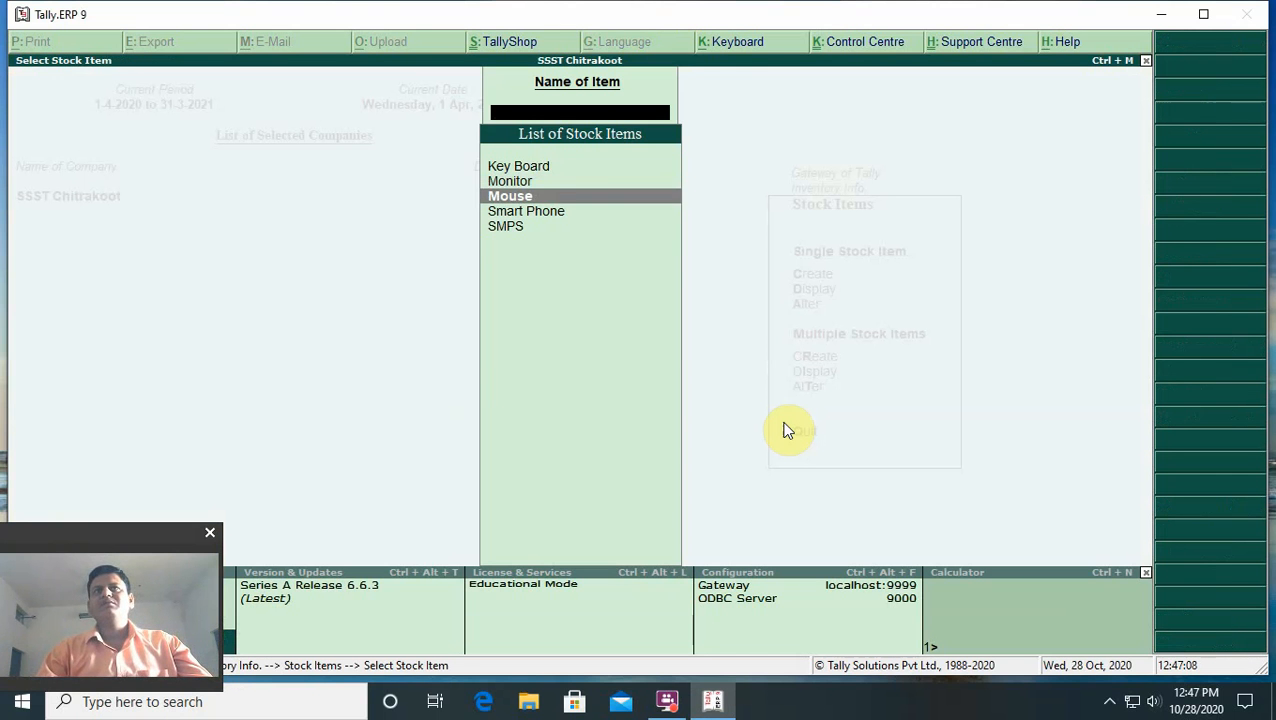
{"action": "key", "text": "Down"}
{"action": "key", "text": "Return"}
Keep the group Primary and the unit Nos, and open the standard rates of the Smart Phone item.
{"action": "key", "text": "Return"}
{"action": "key", "text": "Return"}
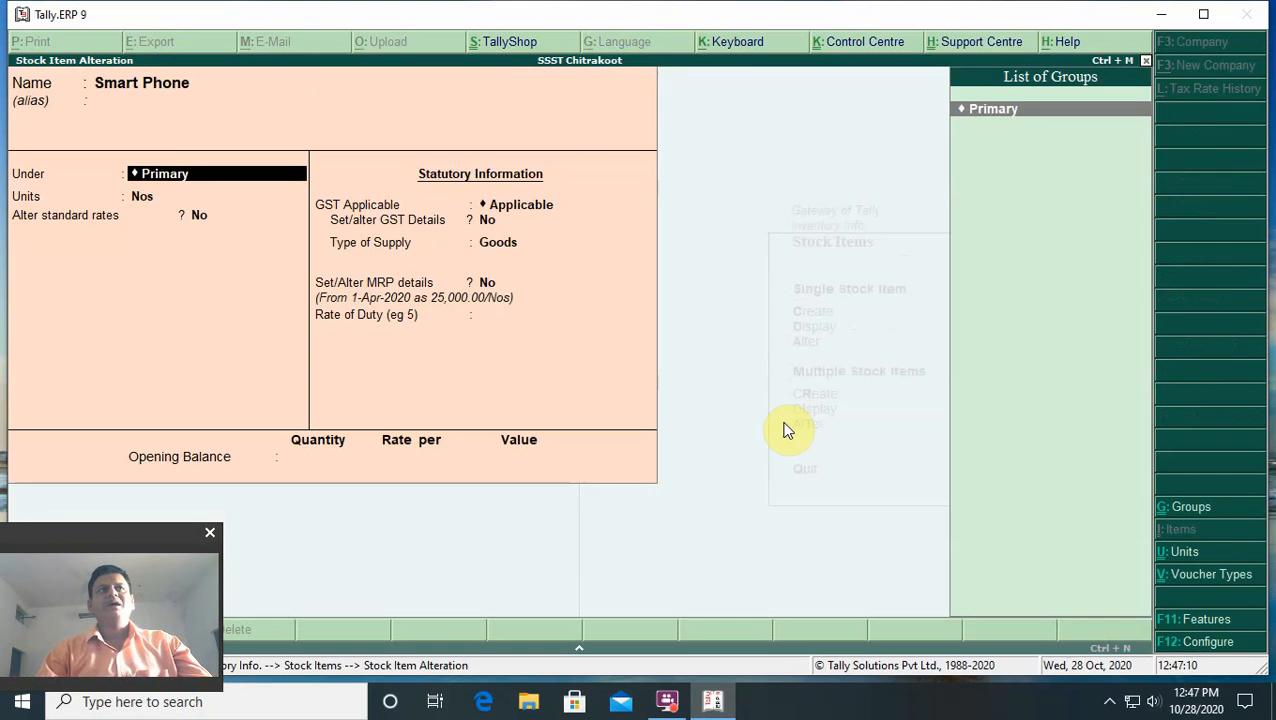
{"action": "key", "text": "Return"}
{"action": "key", "text": "Return"}
{"action": "type", "text": "y"}
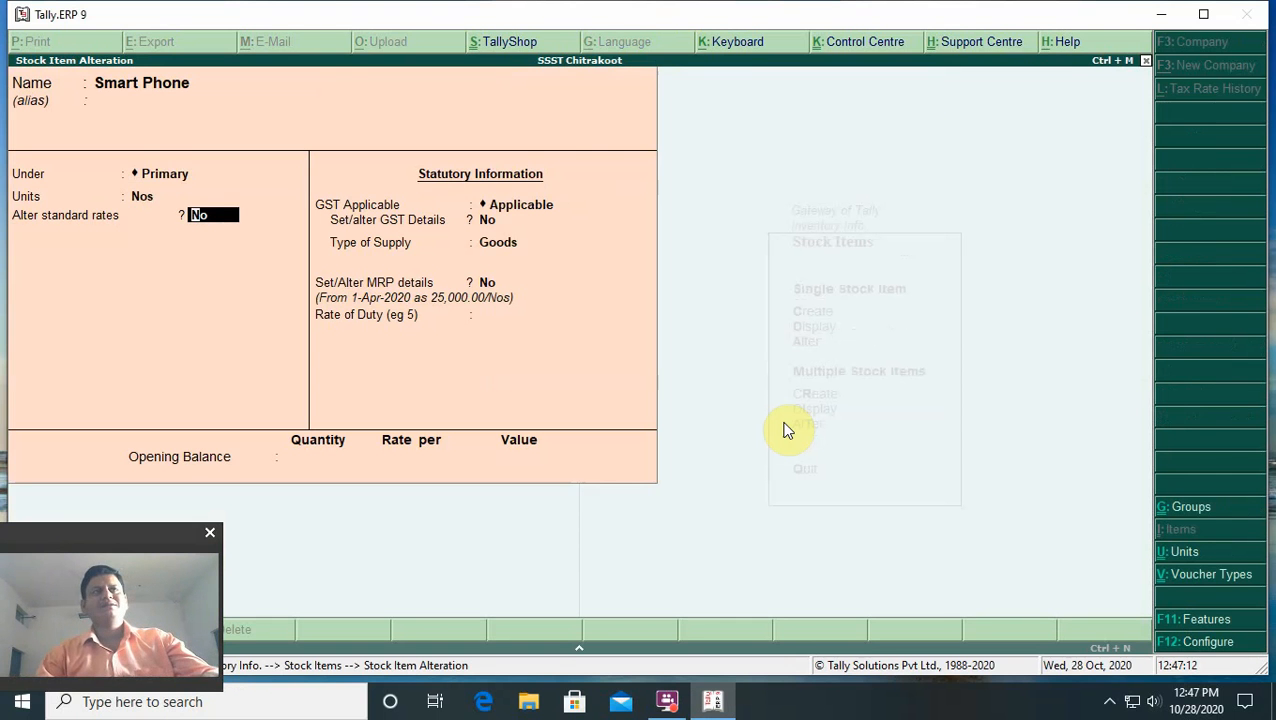
{"action": "key", "text": "Return"}
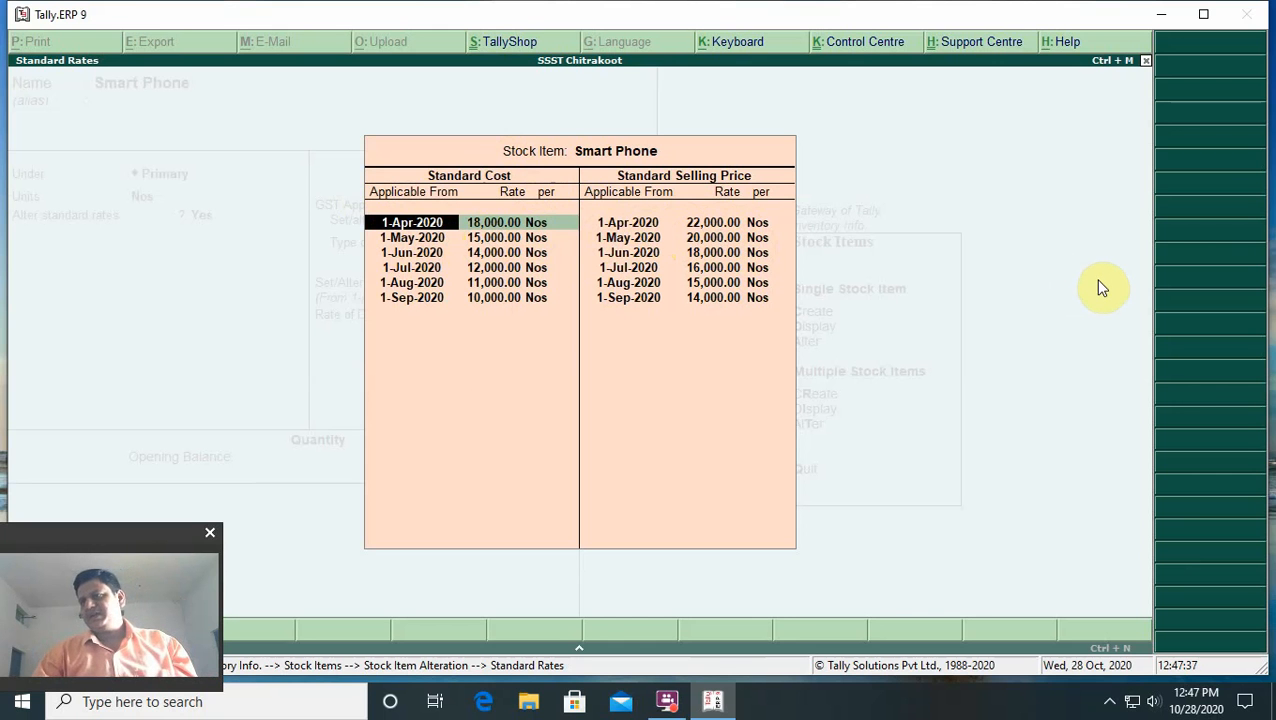
Review the month-wise standard costs of Smart Phone, accept them without changes and return to the Gateway of Tally.
{"action": "key", "text": "Return"}
{"action": "key", "text": "Return"}
{"action": "key", "text": "Return"}
{"action": "key", "text": "Return"}
{"action": "key", "text": "Return"}
{"action": "key", "text": "Return"}
{"action": "key", "text": "Return"}
{"action": "key", "text": "Return"}
{"action": "key", "text": "Return"}
{"action": "key", "text": "Return"}
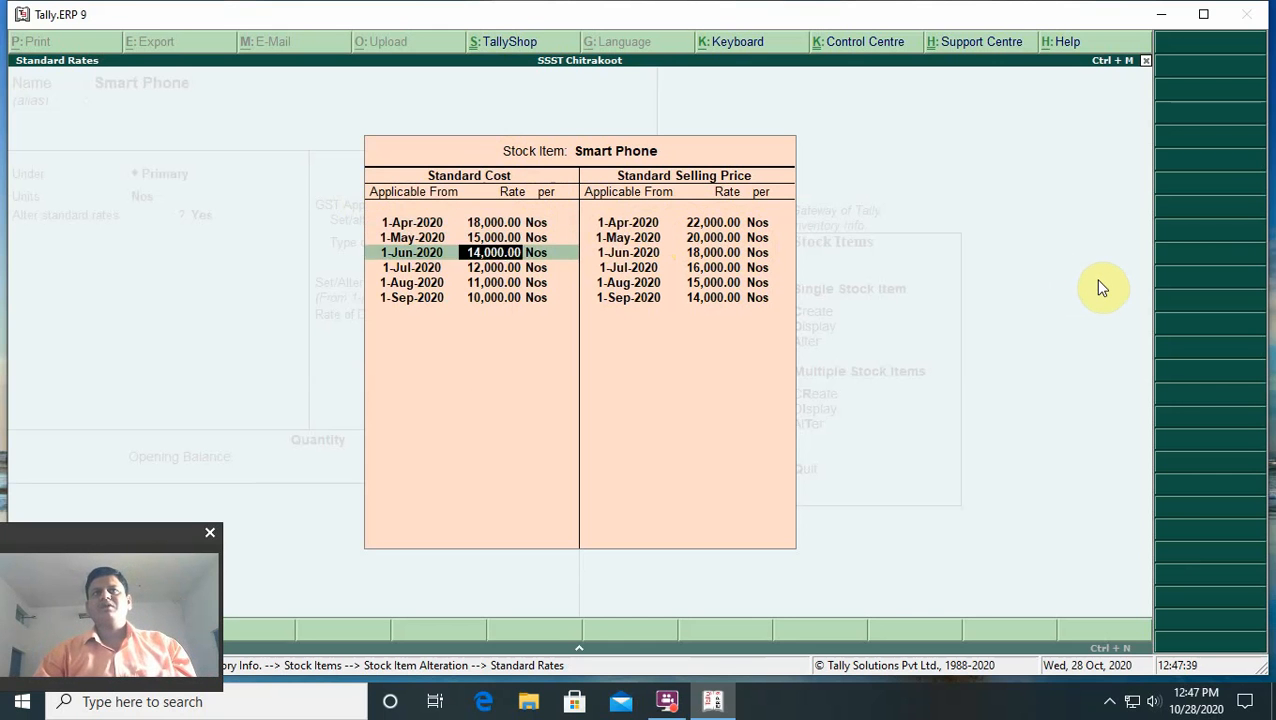
{"action": "key", "text": "Return"}
{"action": "key", "text": "Return"}
{"action": "key", "text": "Return"}
{"action": "key", "text": "Return"}
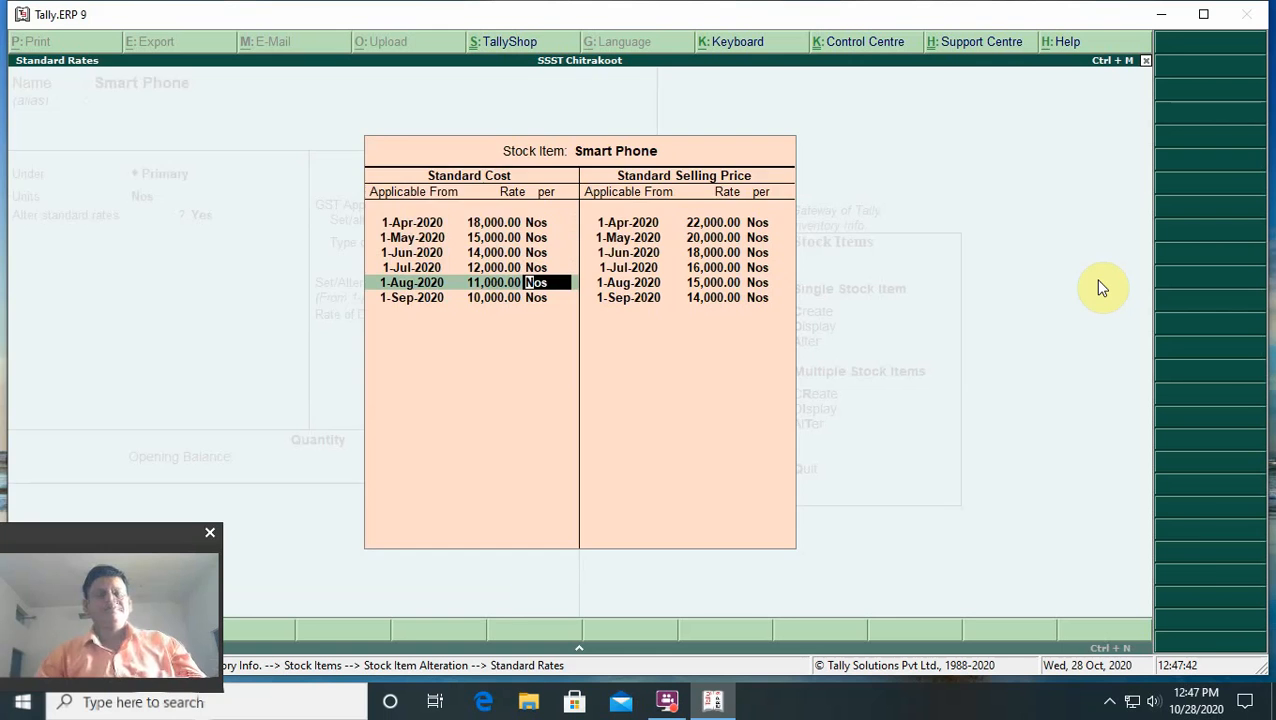
{"action": "key", "text": "ctrl+a"}
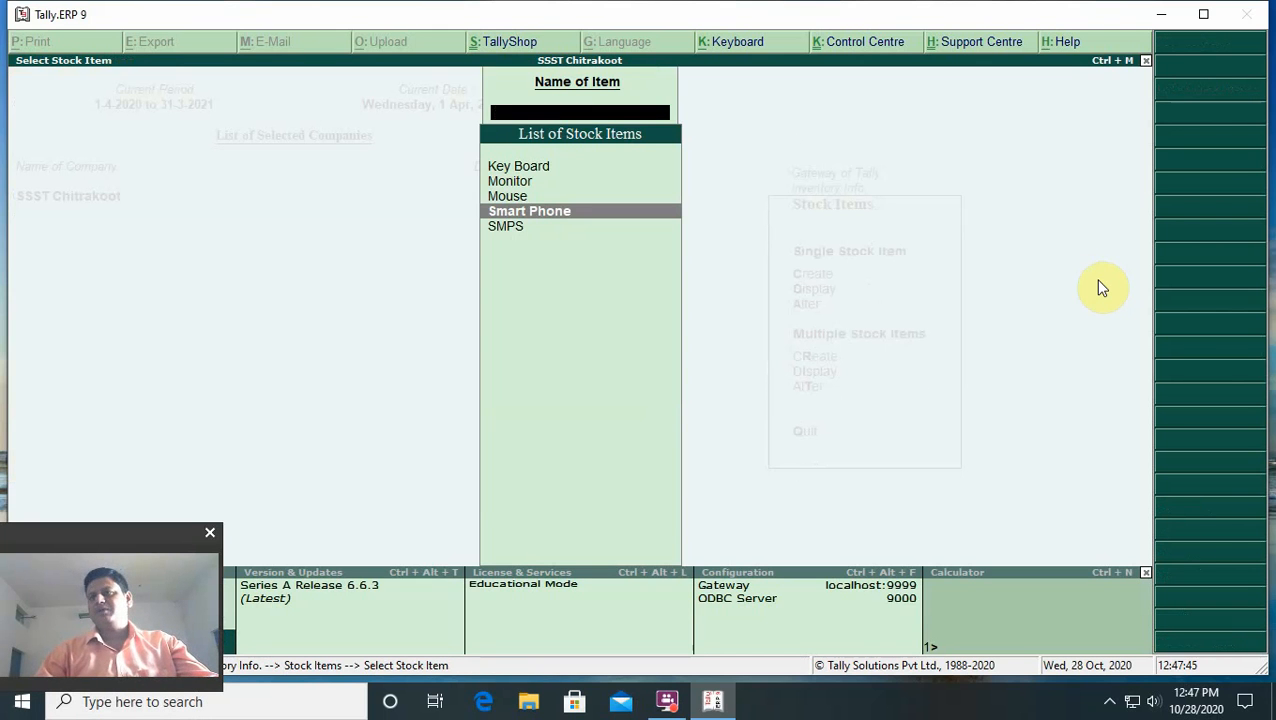
{"action": "key", "text": "Escape"}
{"action": "key", "text": "Escape"}
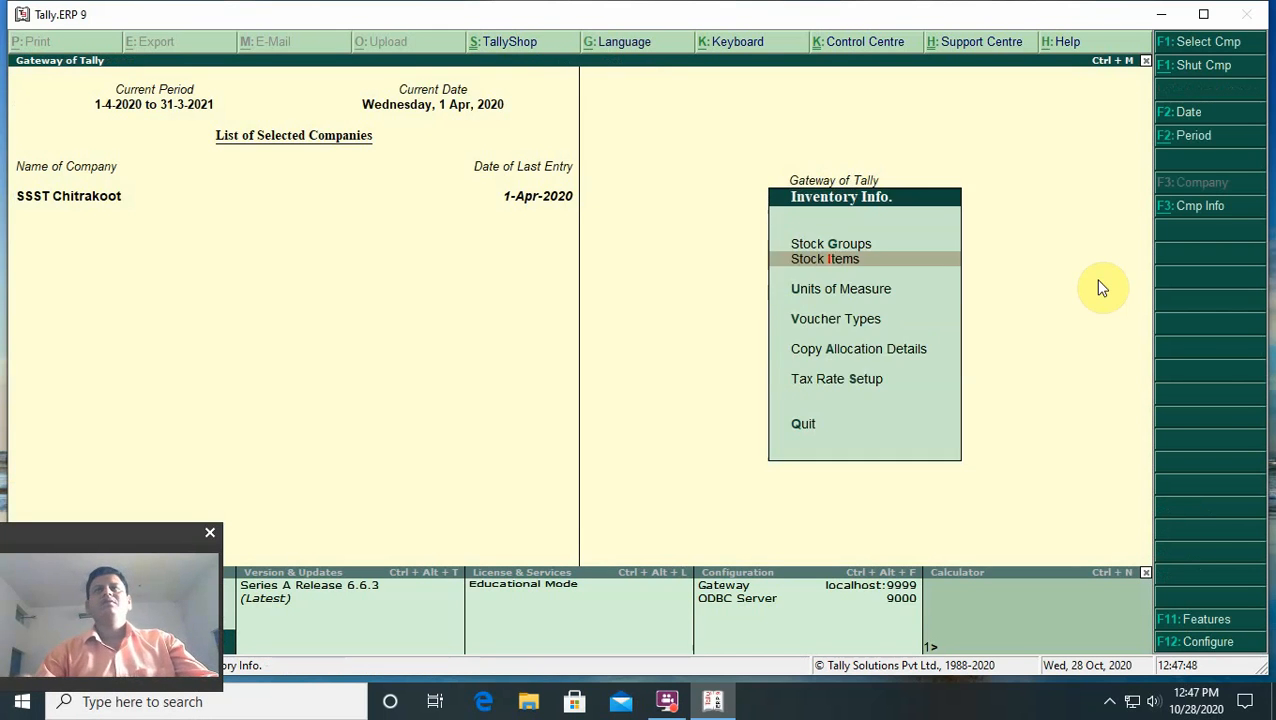
{"action": "key", "text": "Escape"}
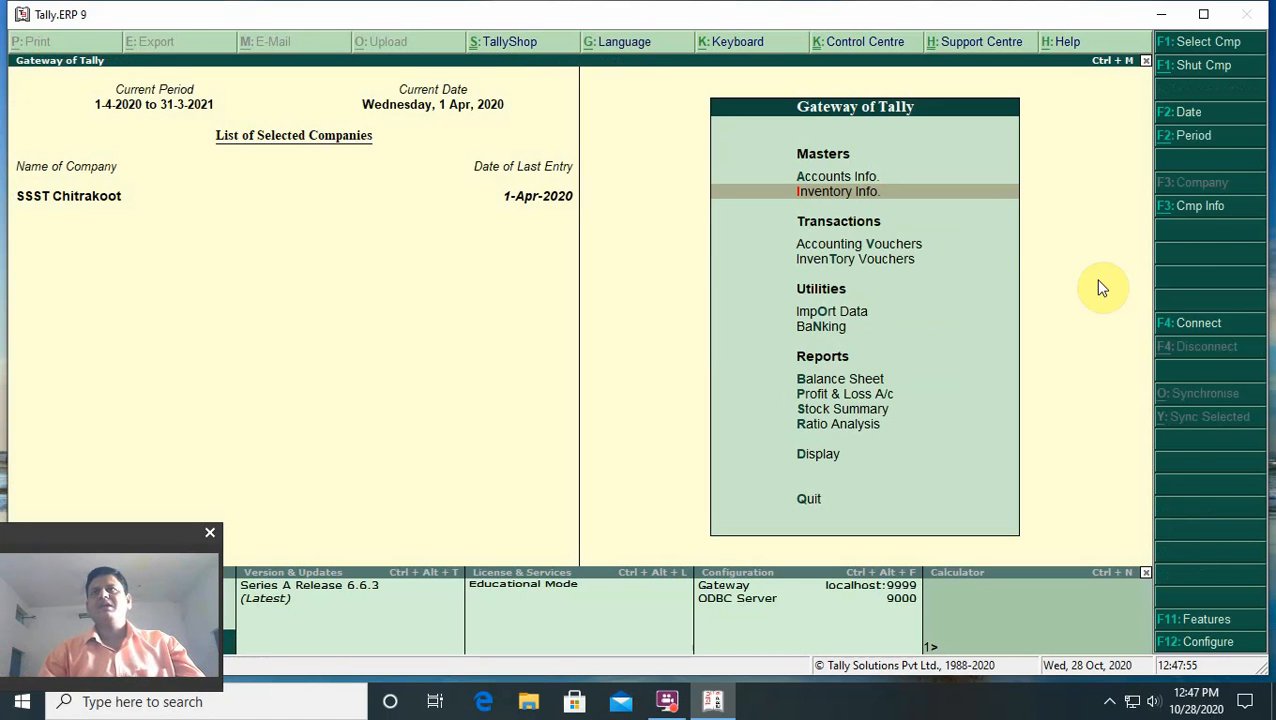
Start a sales voucher with reference number 23 and Cash as the party account.
{"action": "key", "text": "Down"}
{"action": "key", "text": "Return"}
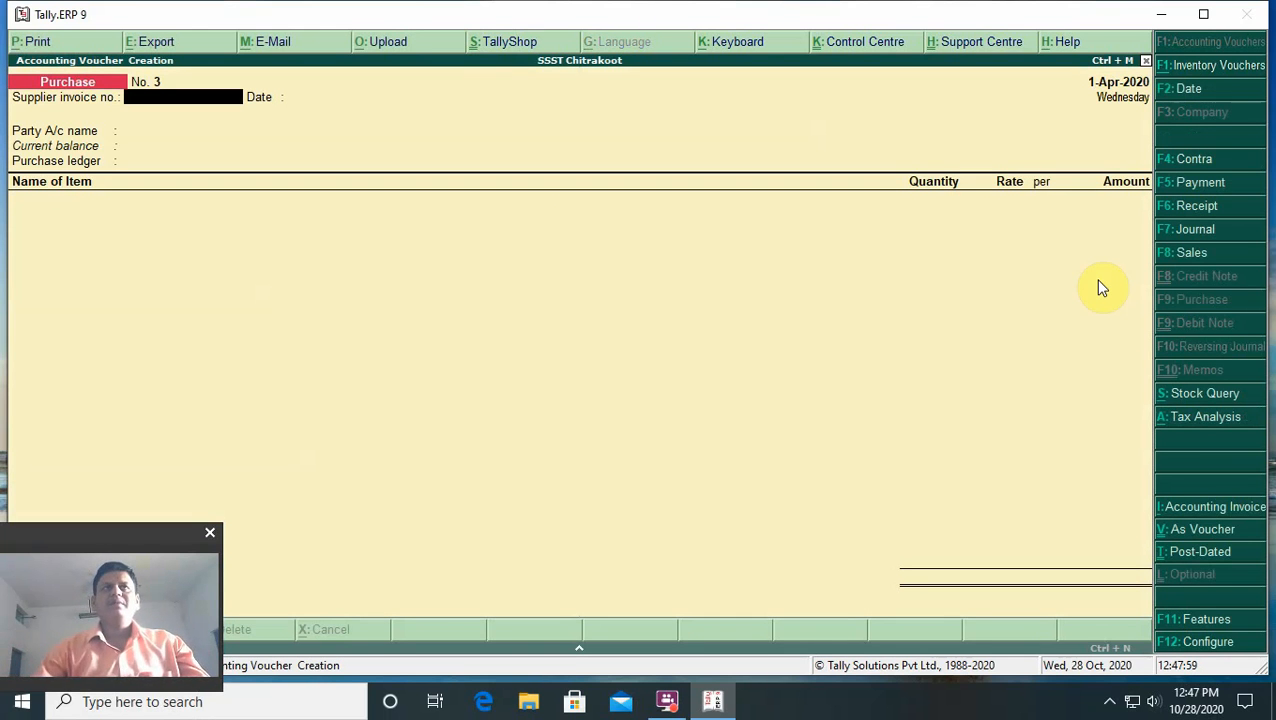
{"action": "key", "text": "F8"}
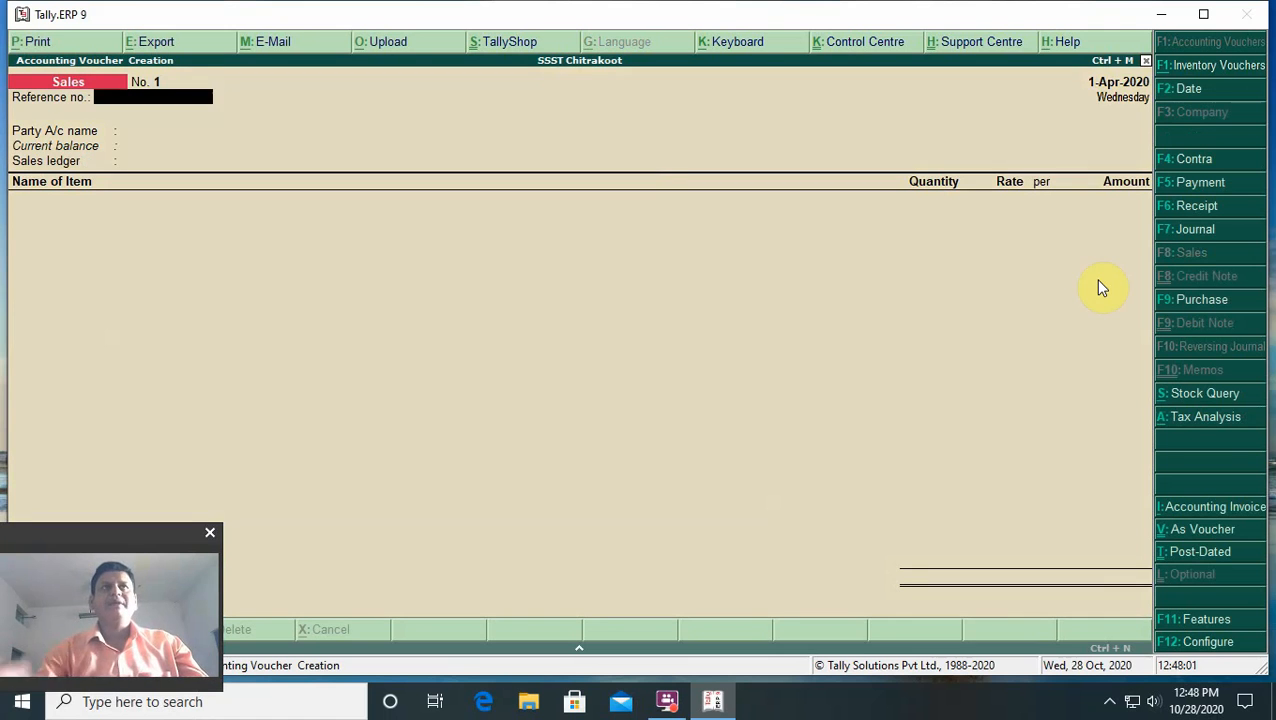
{"action": "type", "text": "23"}
{"action": "key", "text": "Return"}
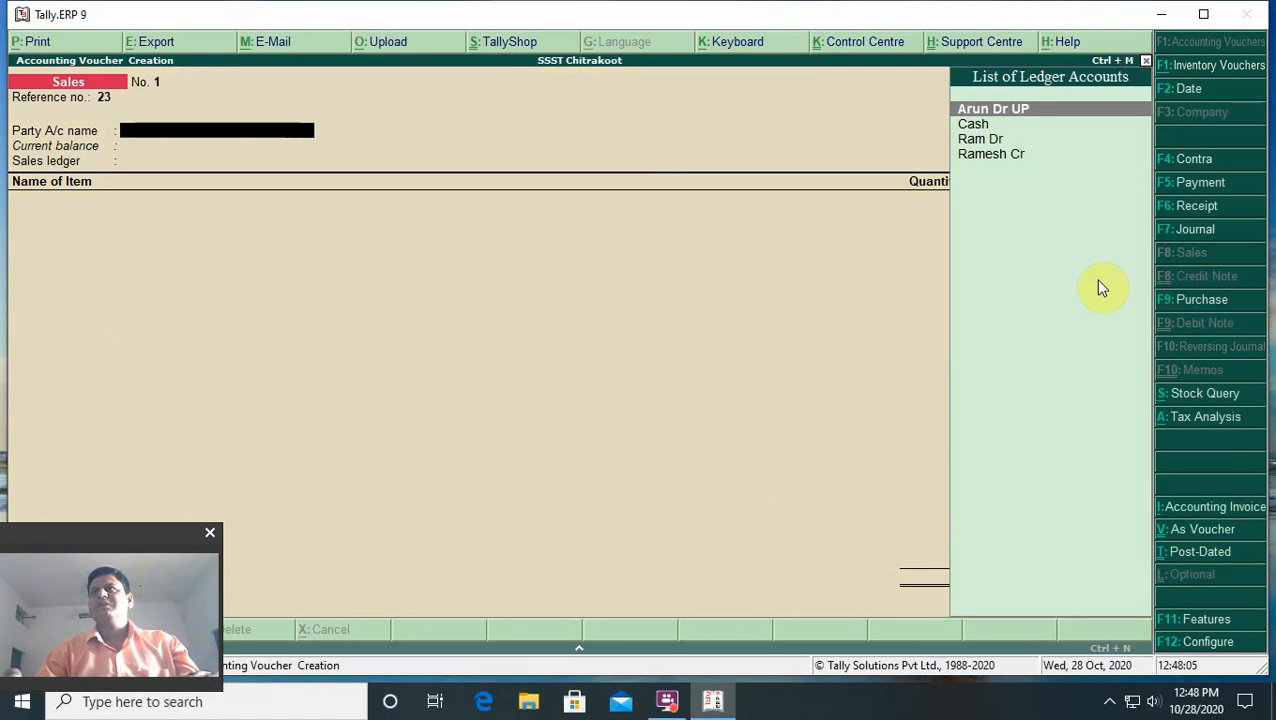
{"action": "key", "text": "Down"}
{"action": "key", "text": "Return"}
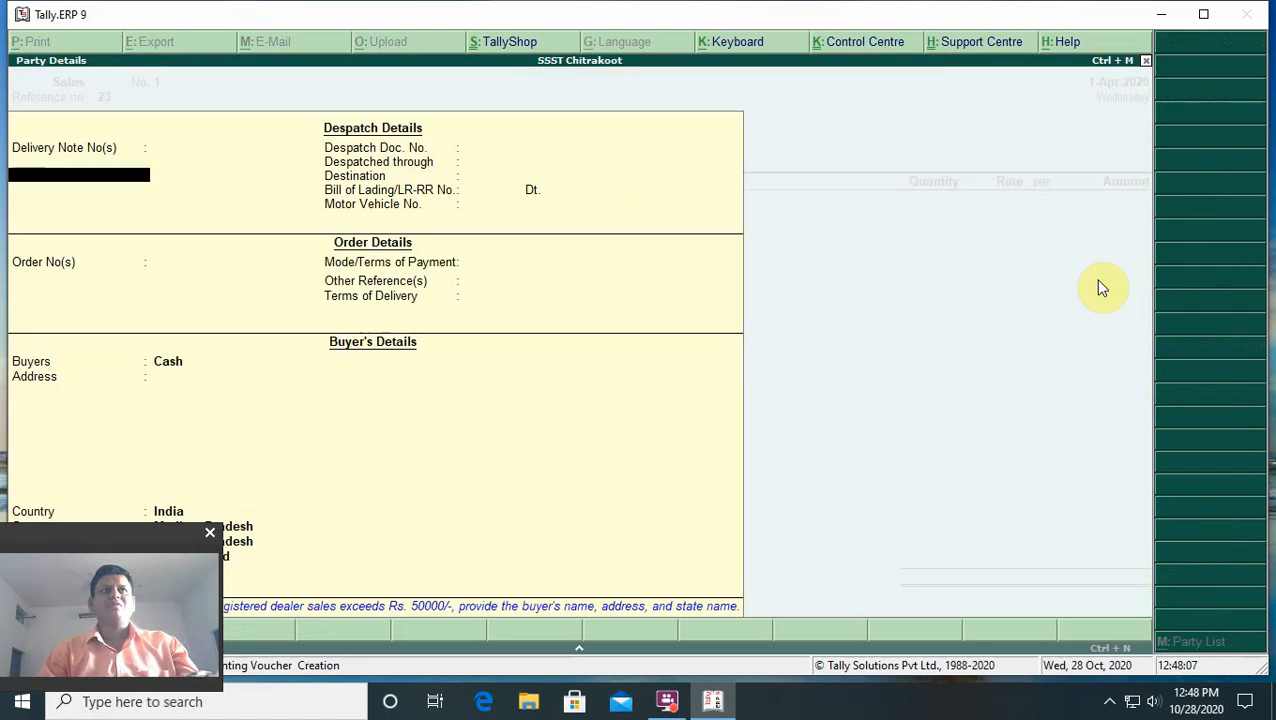
Leave the despatch and order details blank and keep Cash as the buyer with no address and country India.
{"action": "key", "text": "Return"}
{"action": "key", "text": "Return"}
{"action": "key", "text": "Return"}
{"action": "key", "text": "Return"}
{"action": "key", "text": "Return"}
{"action": "key", "text": "Return"}
{"action": "key", "text": "Return"}
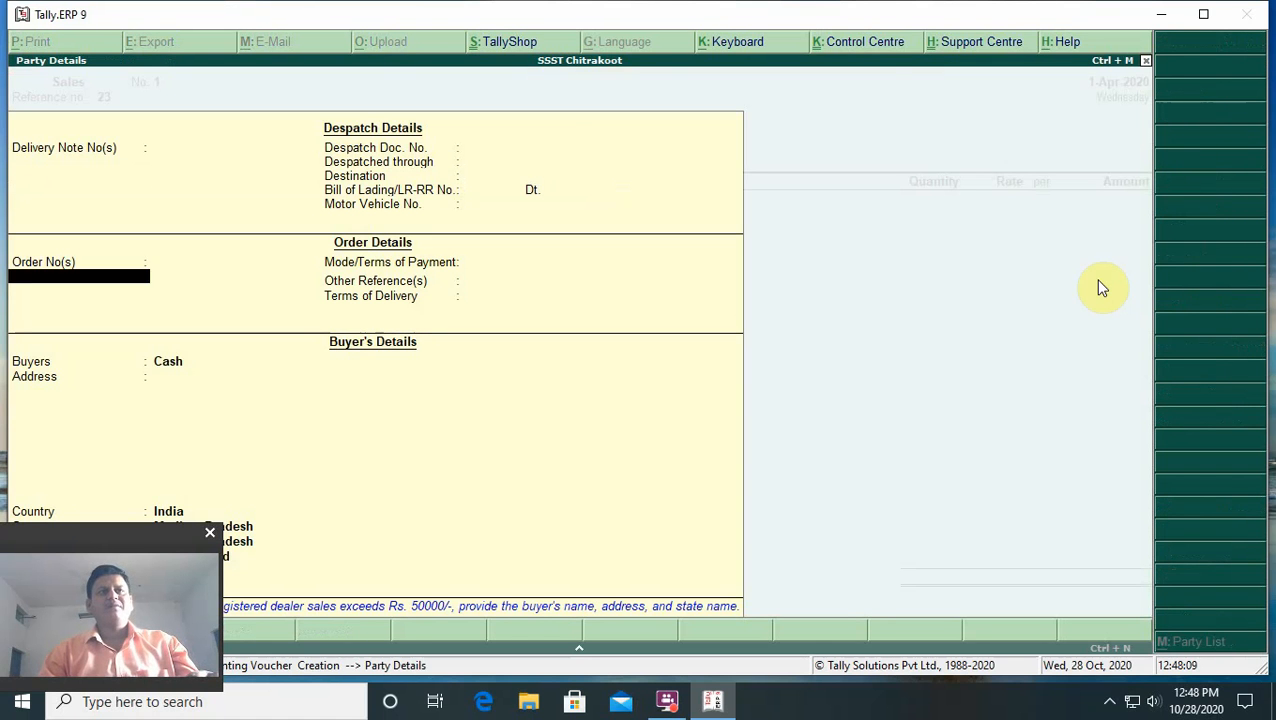
{"action": "key", "text": "Return"}
{"action": "key", "text": "Return"}
{"action": "key", "text": "Return"}
{"action": "key", "text": "Return"}
{"action": "key", "text": "Return"}
{"action": "key", "text": "Return"}
{"action": "key", "text": "Return"}
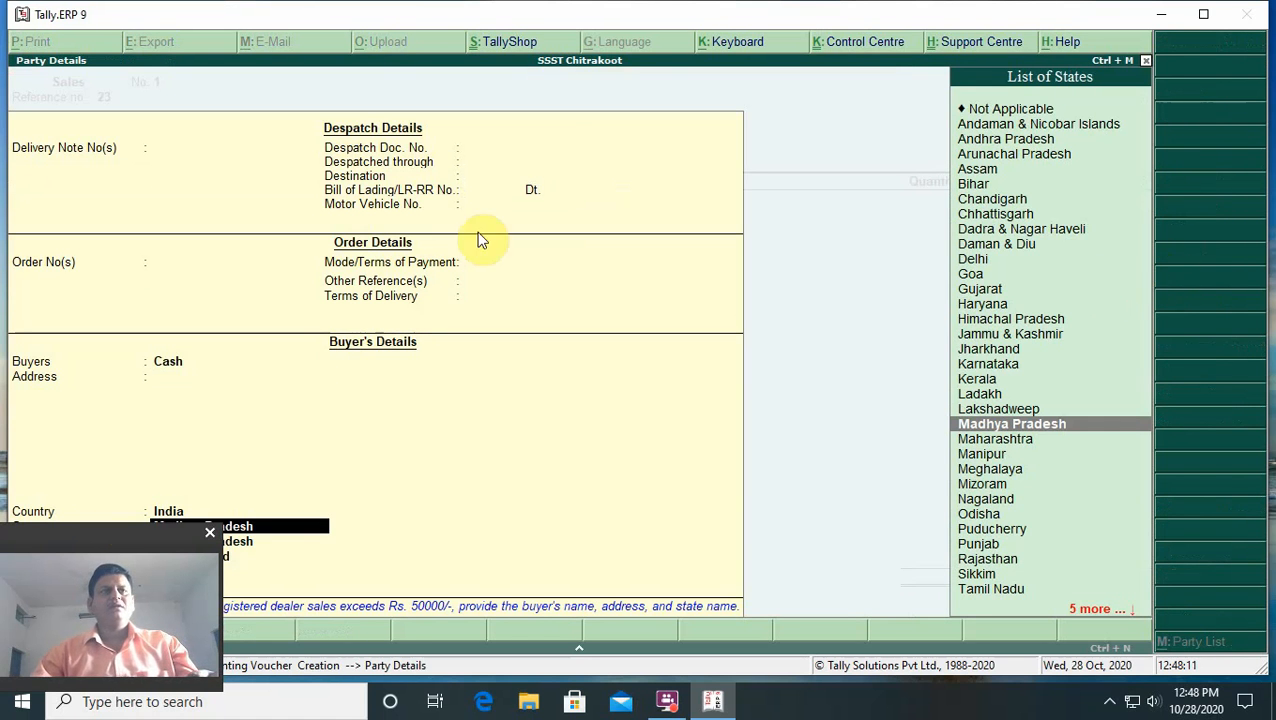
Accept Madhya Pradesh as the buyer's state and place of supply, and set the GST registration type to Regular.
{"action": "left_click_drag", "start_coordinate": [151, 530], "coordinate": [112, 569]}
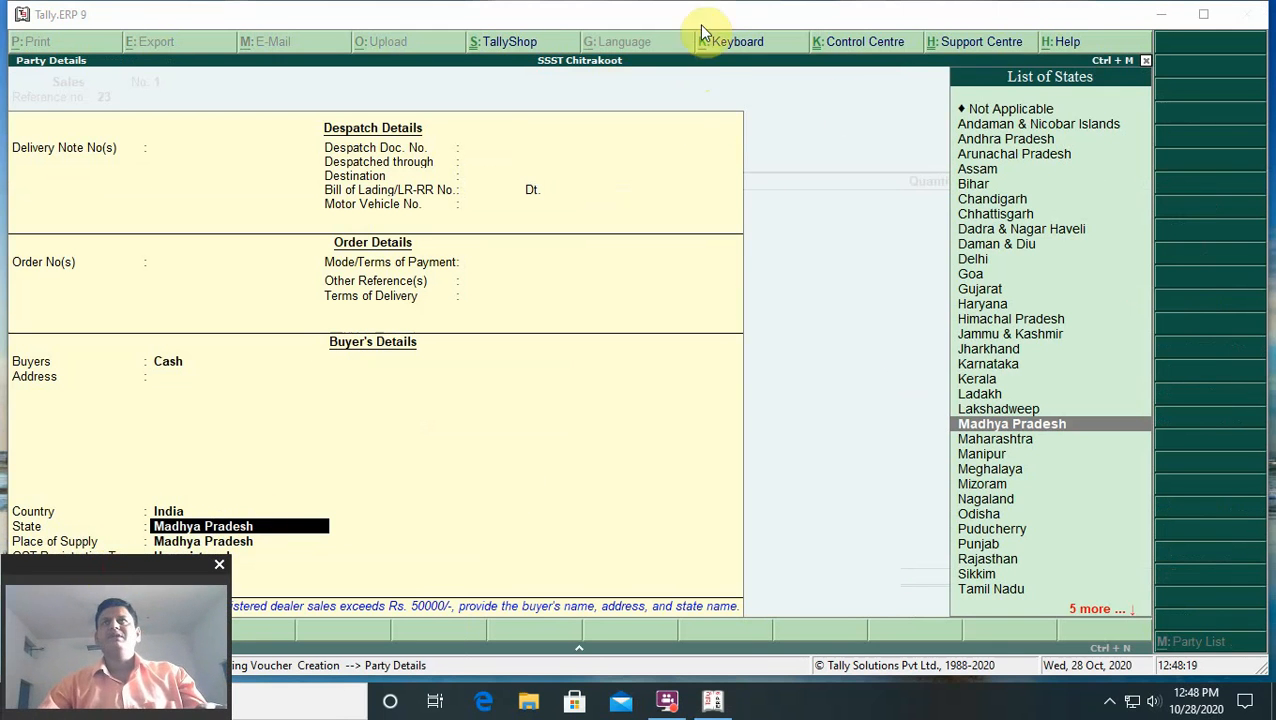
{"action": "key", "text": "Return"}
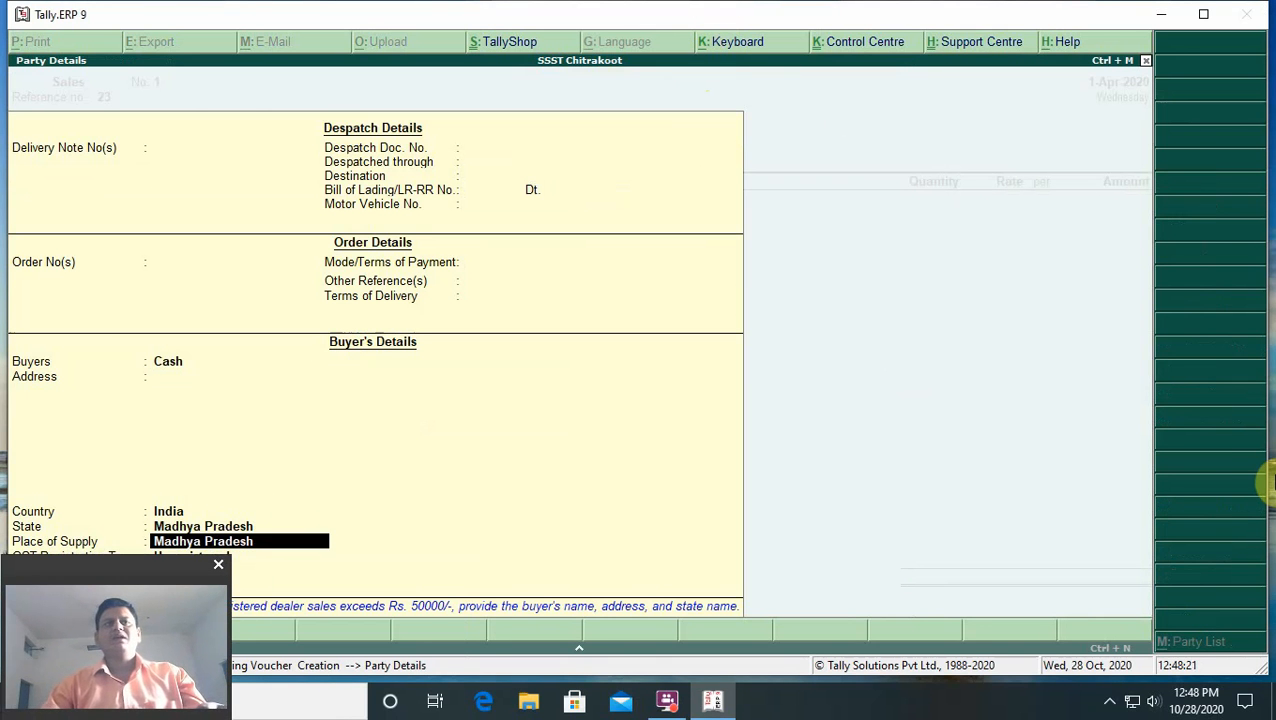
{"action": "key", "text": "Return"}
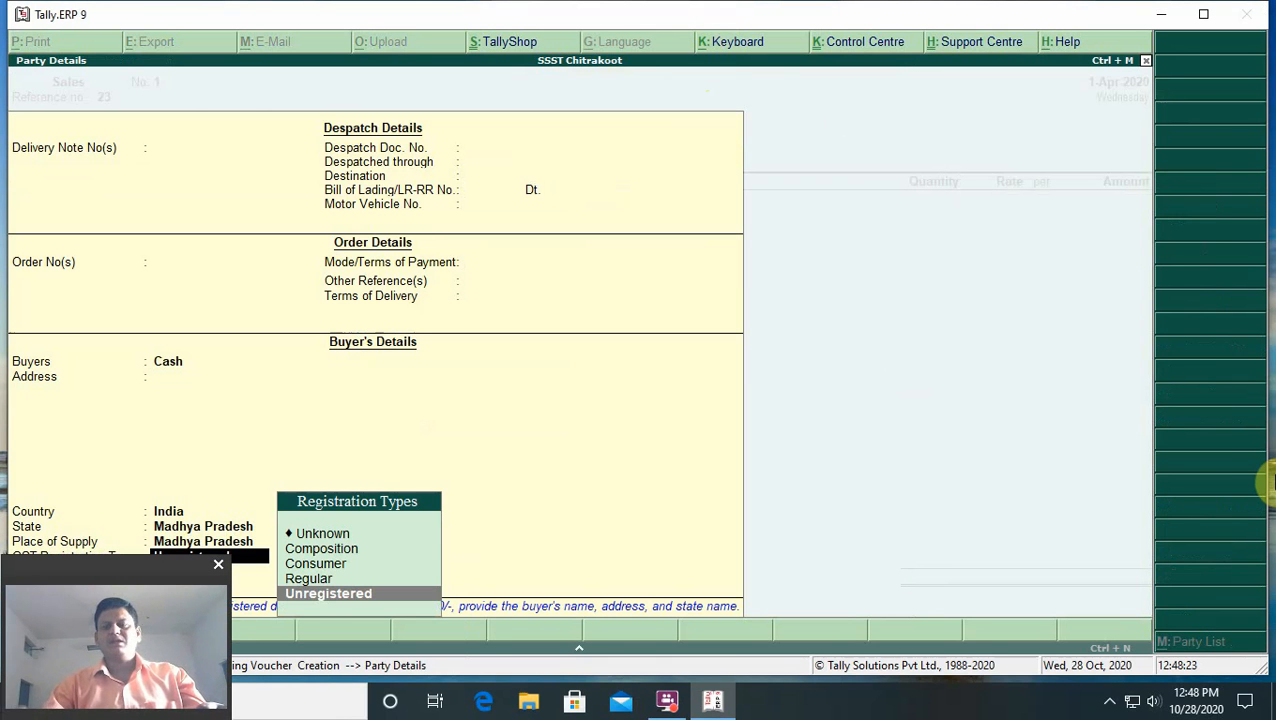
{"action": "key", "text": "Up"}
{"action": "key", "text": "Return"}
{"action": "key", "text": "Return"}
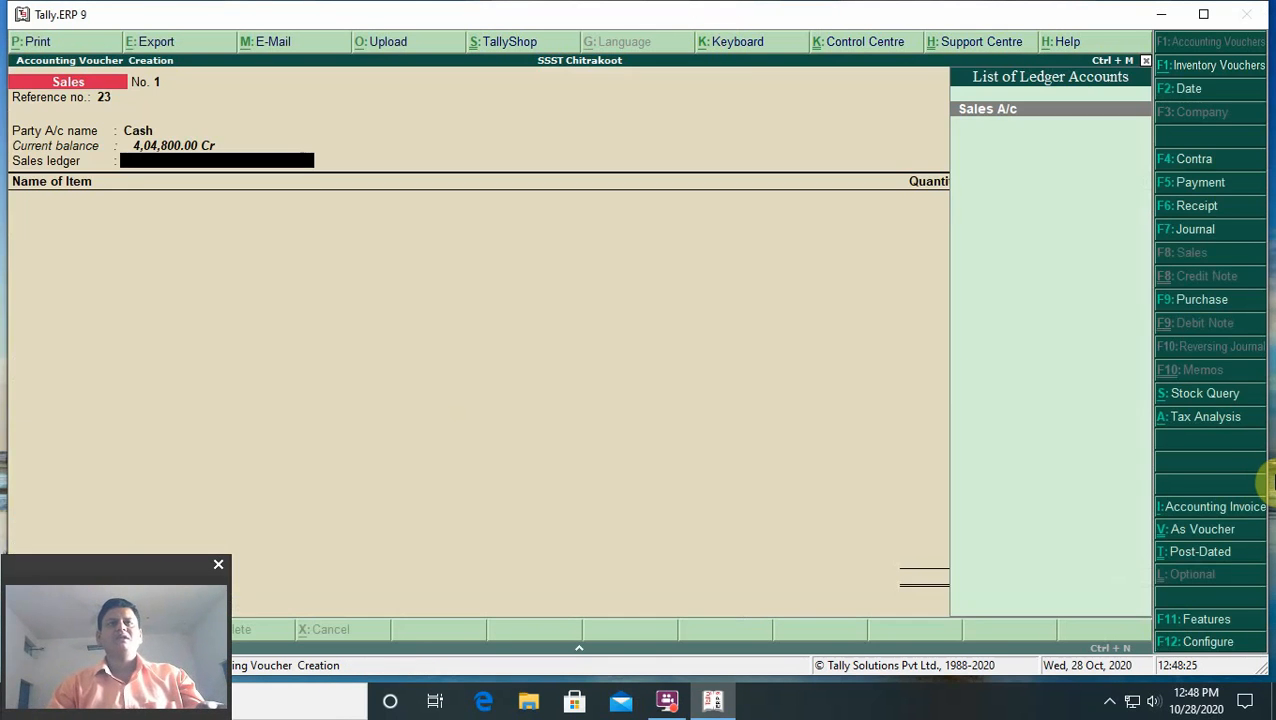
Choose Sales A/c as the sales ledger and add the Smart Phone item with an MRP of 25,000 per Nos.
{"action": "key", "text": "Return"}
{"action": "key", "text": "Down"}
{"action": "key", "text": "Down"}
{"action": "key", "text": "Down"}
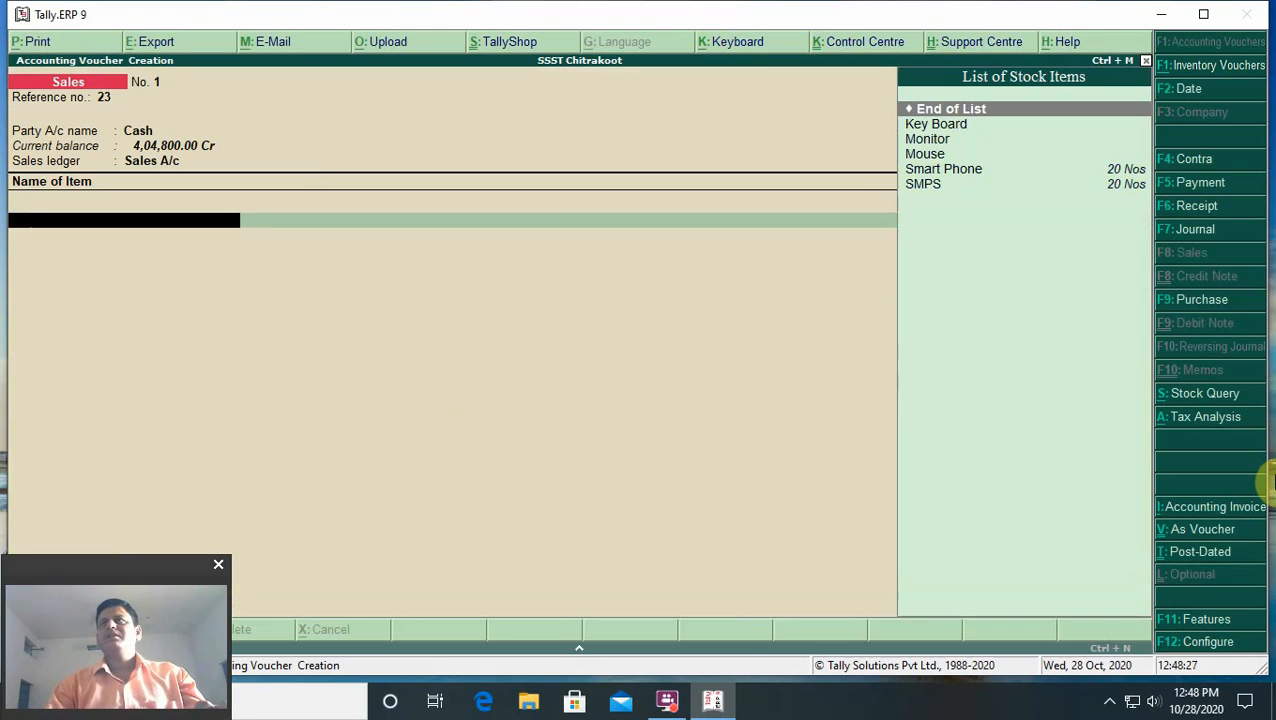
{"action": "key", "text": "Down"}
{"action": "key", "text": "Return"}
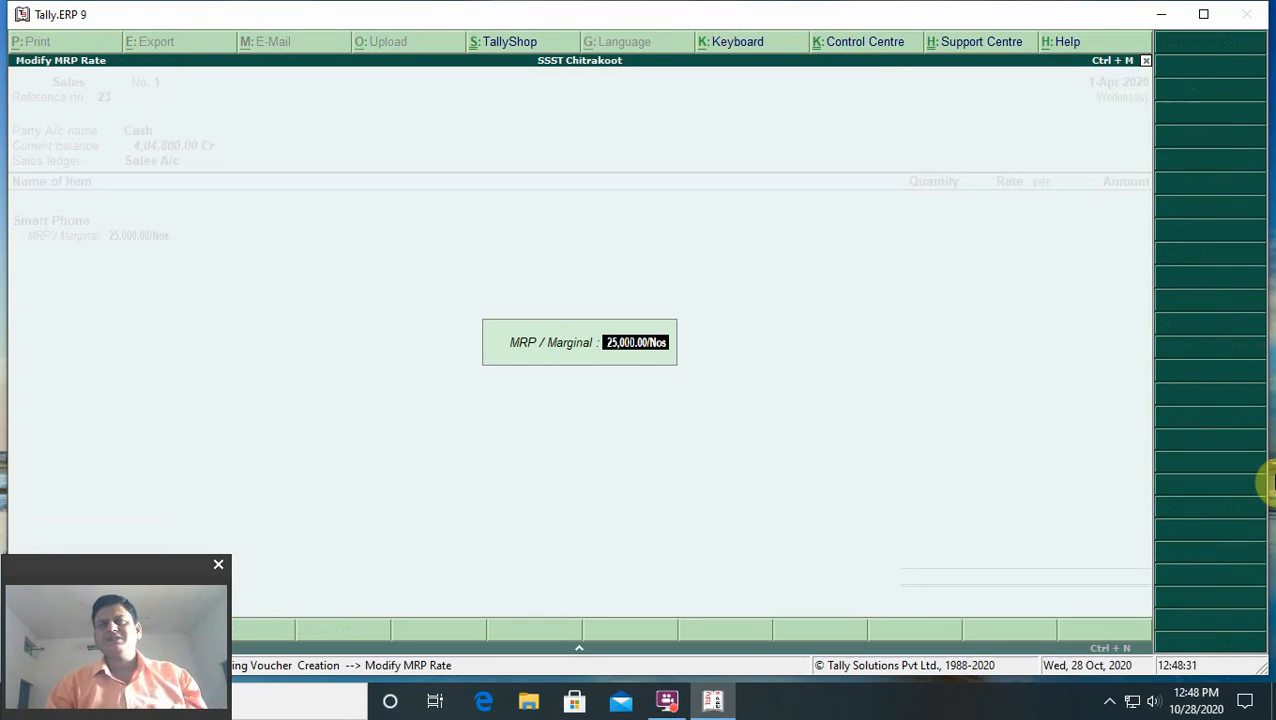
{"action": "key", "text": "Return"}
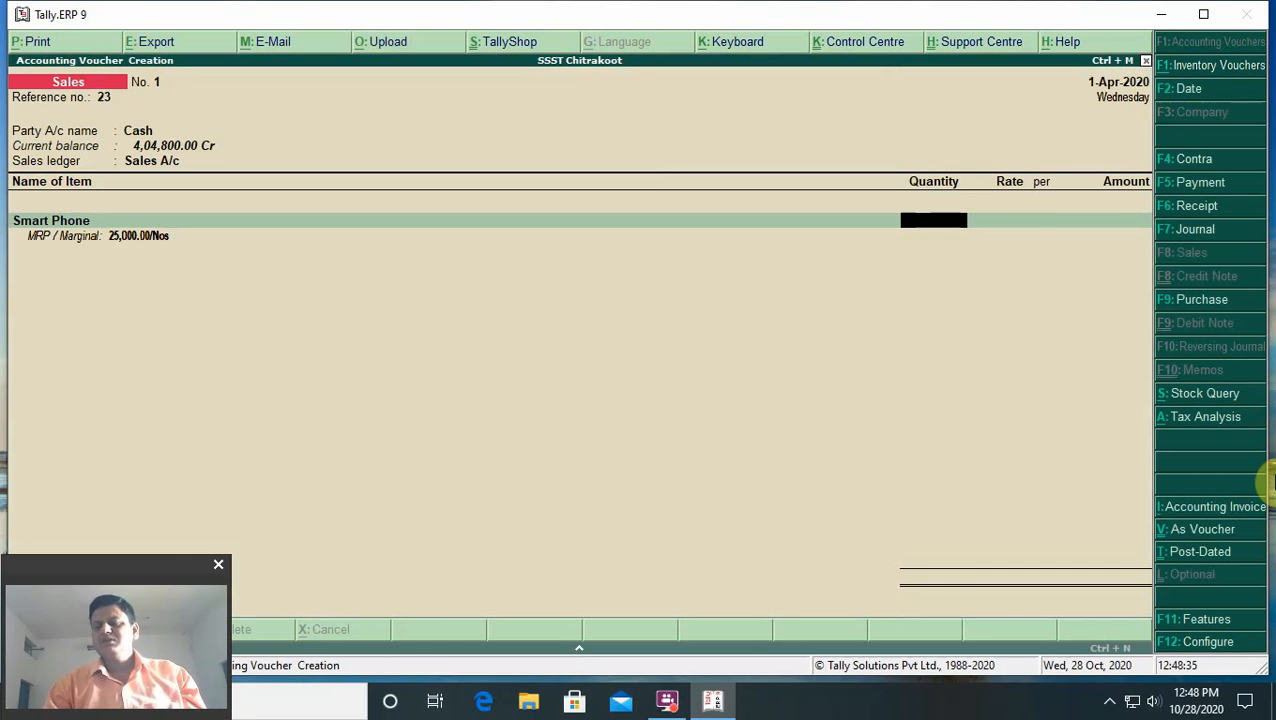
Enter a quantity of 5 Nos for the Smart Phone line at the standard selling rate of 22,000.
{"action": "type", "text": "5"}
{"action": "key", "text": "Return"}
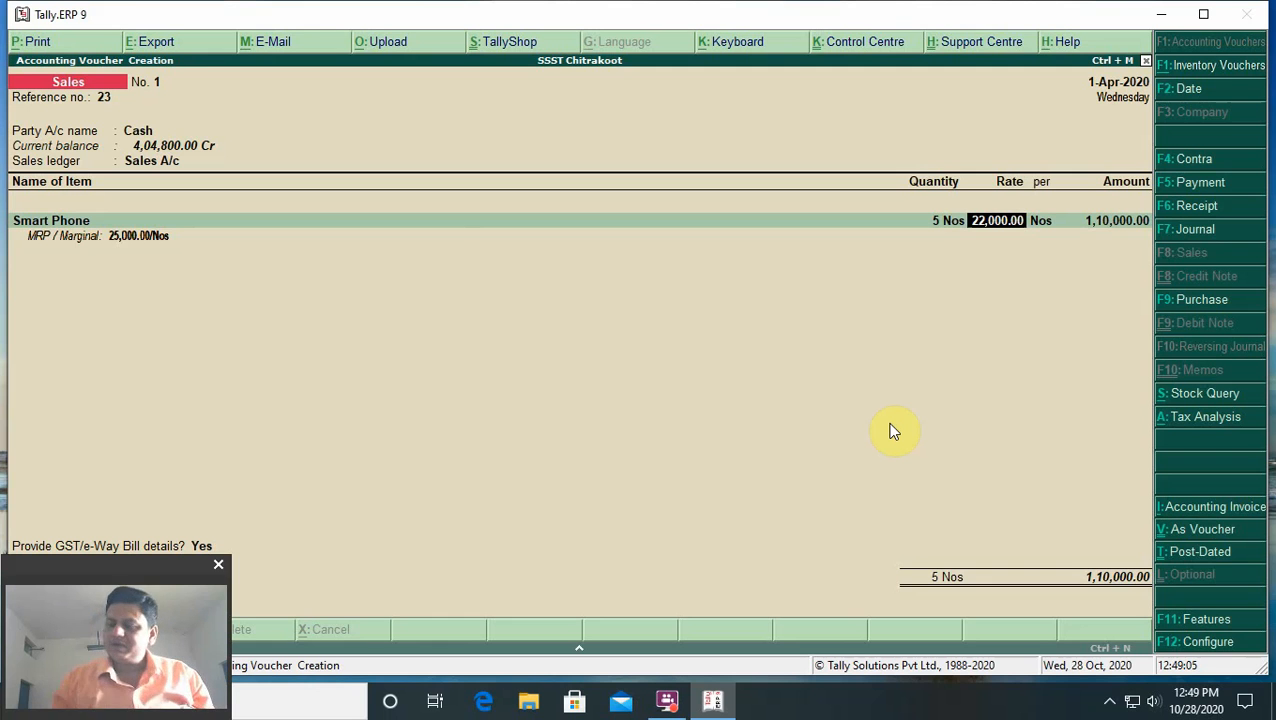
{"action": "key", "text": "Return"}
{"action": "key", "text": "Return"}
{"action": "key", "text": "Return"}
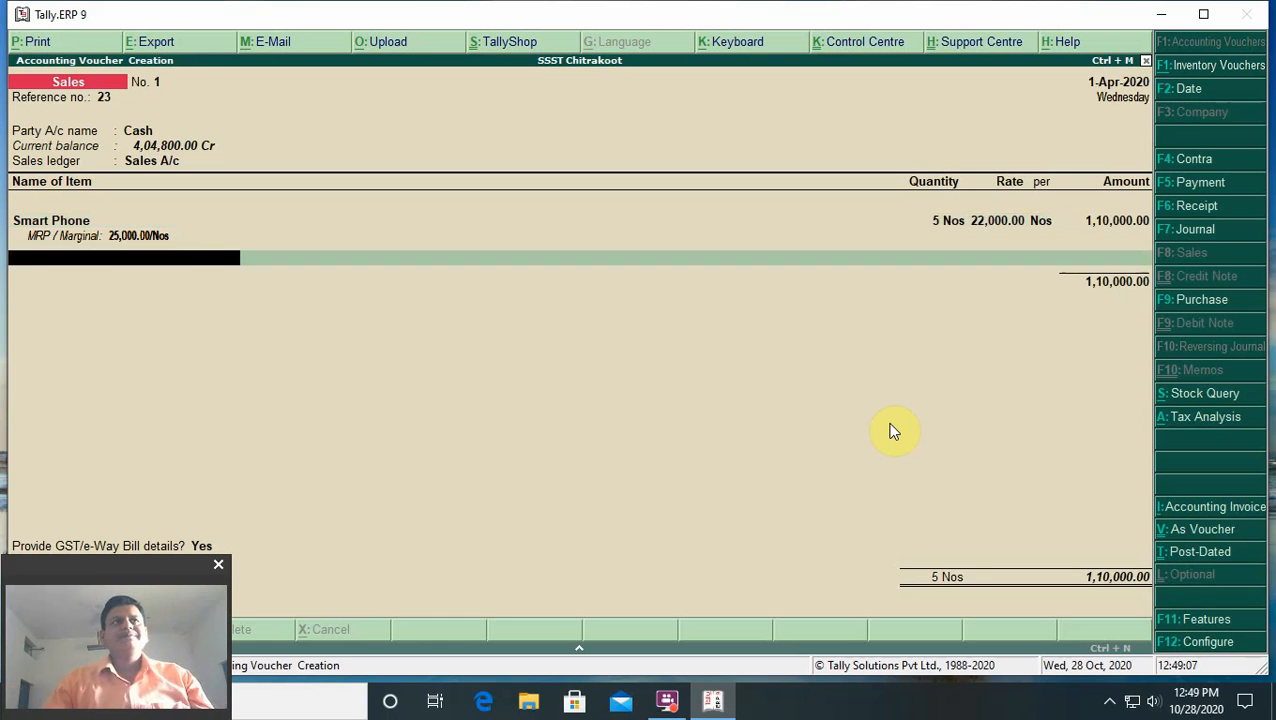
Add the Output CGST ledger to the sales voucher with its calculated tax amount.
{"action": "key", "text": "Down"}
{"action": "key", "text": "Down"}
{"action": "key", "text": "Down"}
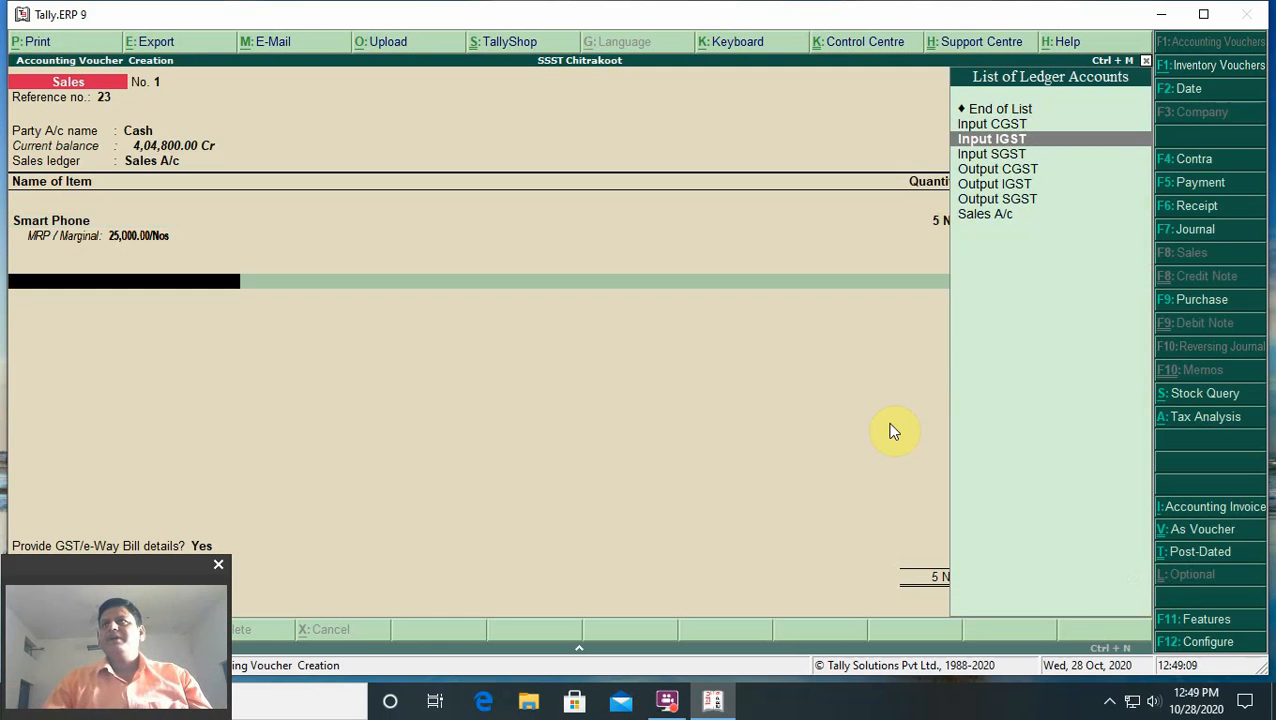
{"action": "key", "text": "Return"}
{"action": "key", "text": "Return"}
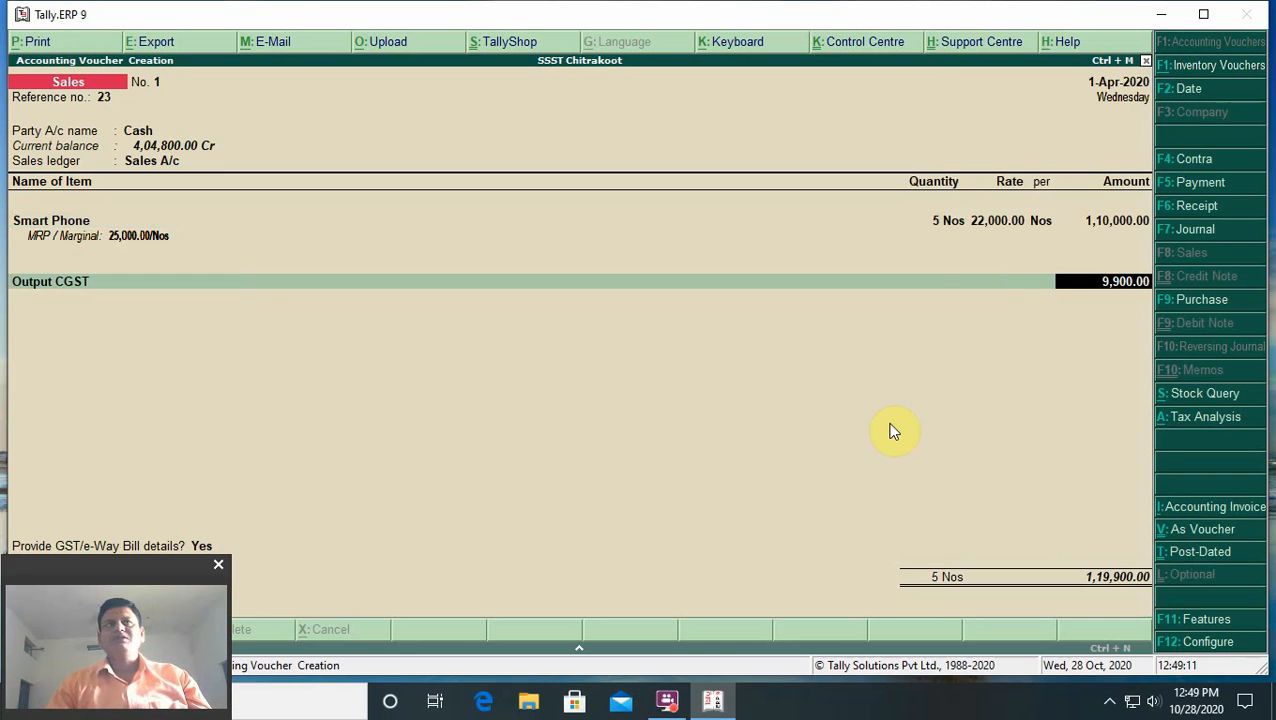
Add the Output SGST ledger with its calculated tax amount and finish the ledger list.
{"action": "key", "text": "Down"}
{"action": "key", "text": "Down"}
{"action": "key", "text": "Down"}
{"action": "key", "text": "Down"}
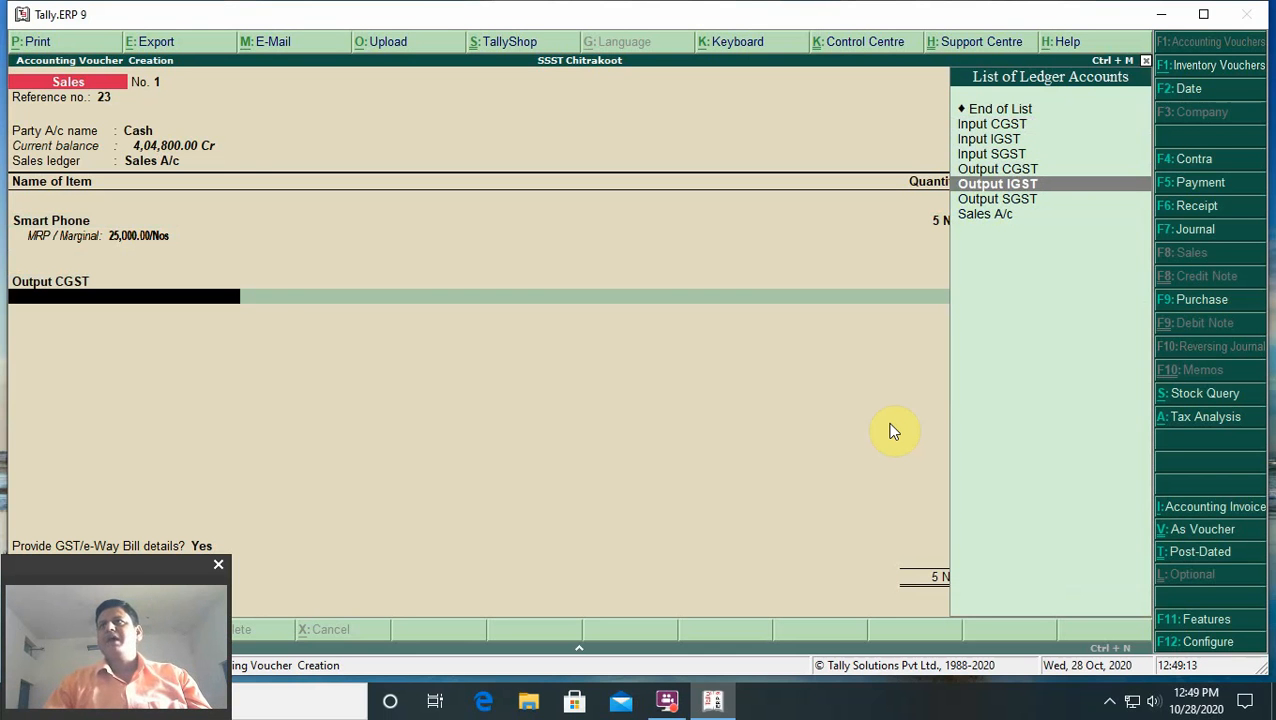
{"action": "key", "text": "Down"}
{"action": "key", "text": "Return"}
{"action": "key", "text": "Return"}
{"action": "key", "text": "Return"}
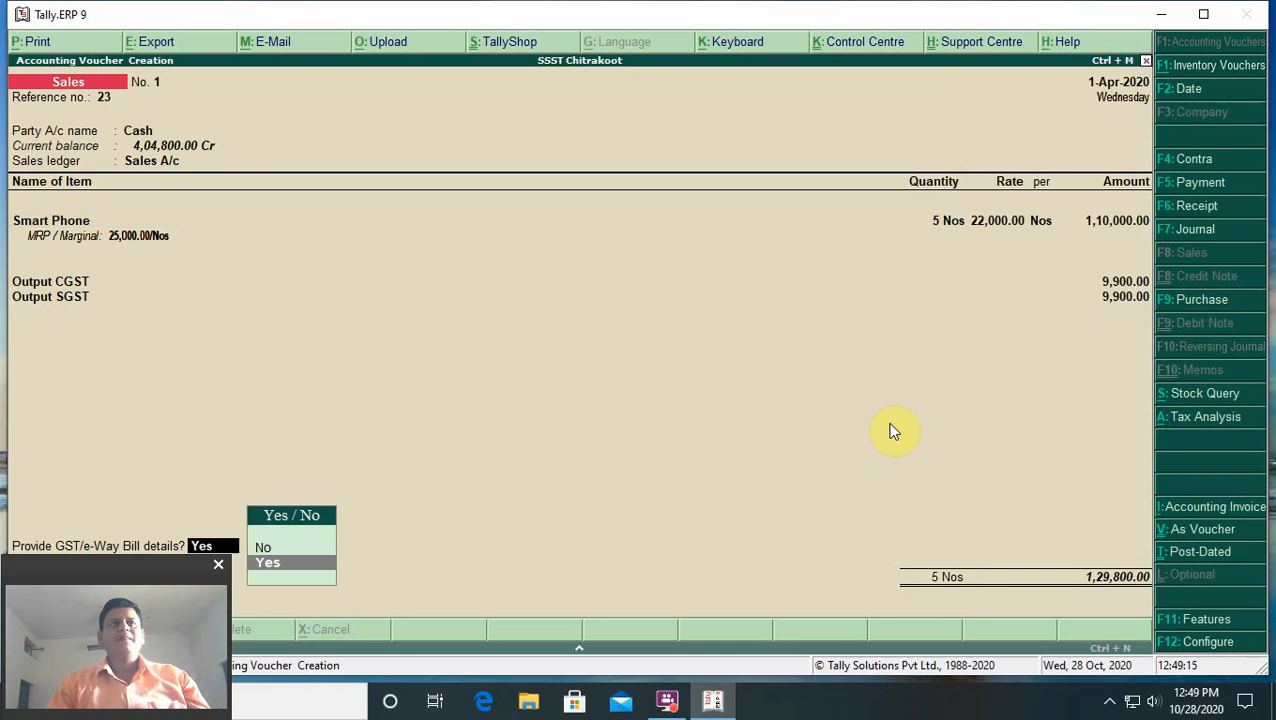
Open the GST/e-Way Bill details and accept sub type Supply, document type Tax Invoice and the existing consignor data.
{"action": "key", "text": "Return"}
{"action": "key", "text": "Return"}
{"action": "key", "text": "Return"}
{"action": "key", "text": "Return"}
{"action": "key", "text": "Return"}
{"action": "key", "text": "Return"}
{"action": "key", "text": "Return"}
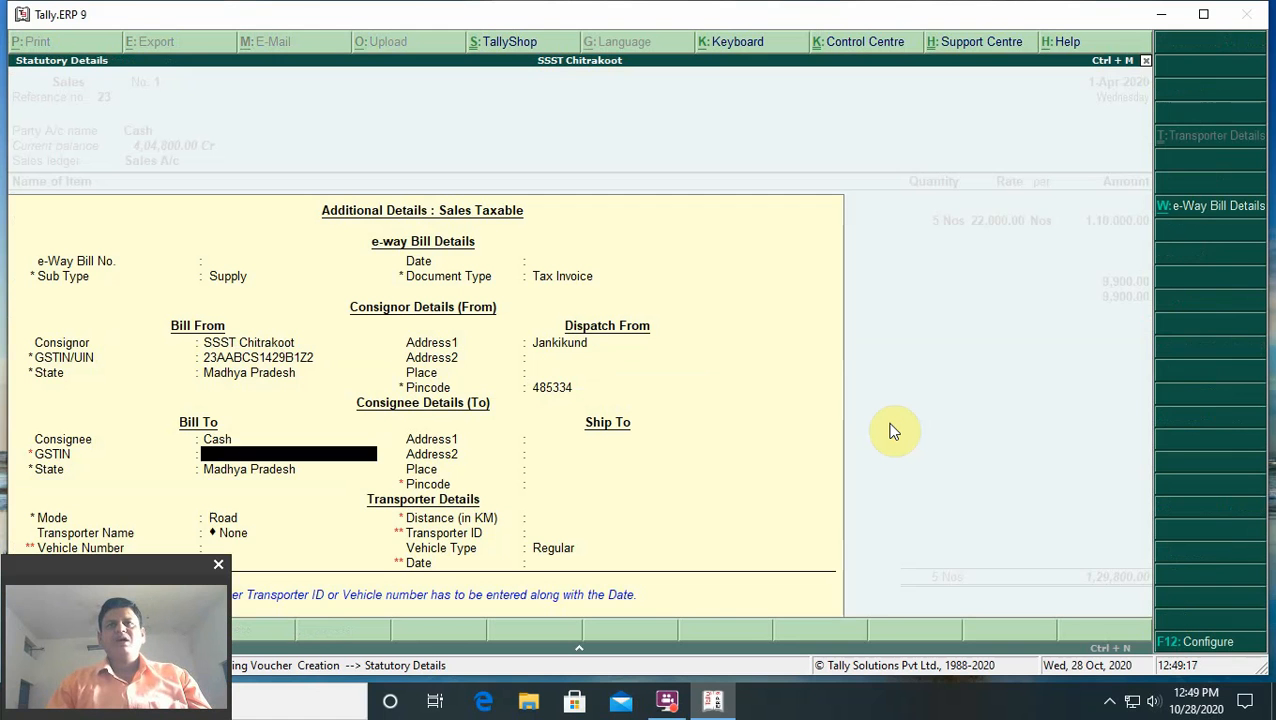
Leave the consignee GSTIN, ship-to address and distance blank, keep mode Road with transporter None, and accept the e-Way Bill details.
{"action": "key", "text": "Return"}
{"action": "key", "text": "Return"}
{"action": "key", "text": "Return"}
{"action": "key", "text": "Return"}
{"action": "key", "text": "Return"}
{"action": "key", "text": "Return"}
{"action": "key", "text": "Return"}
{"action": "key", "text": "Return"}
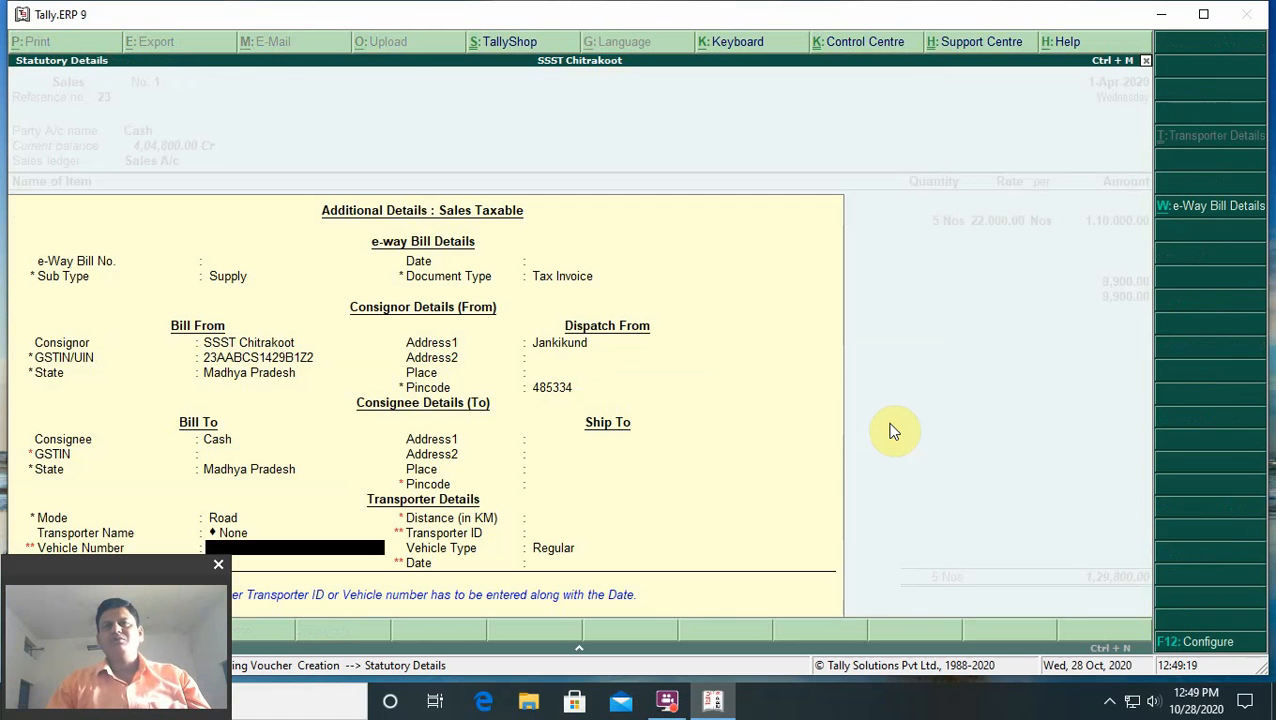
{"action": "key", "text": "Return"}
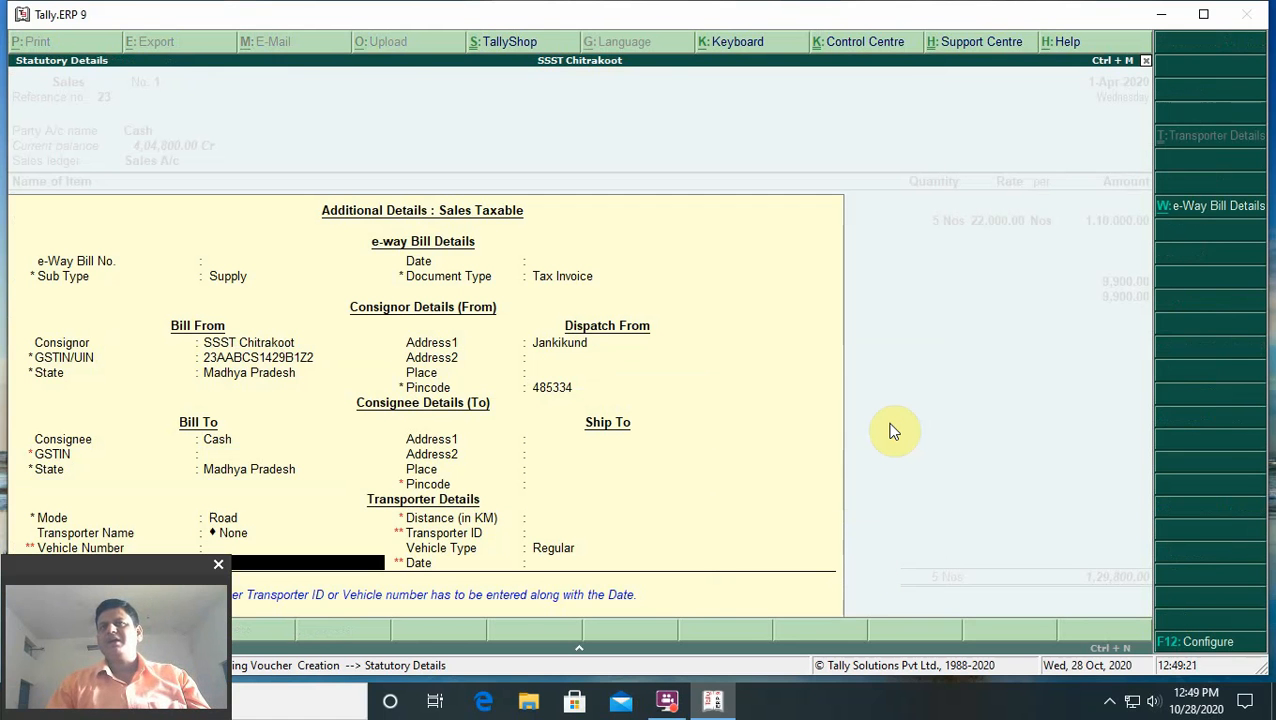
{"action": "key", "text": "Return"}
{"action": "key", "text": "Return"}
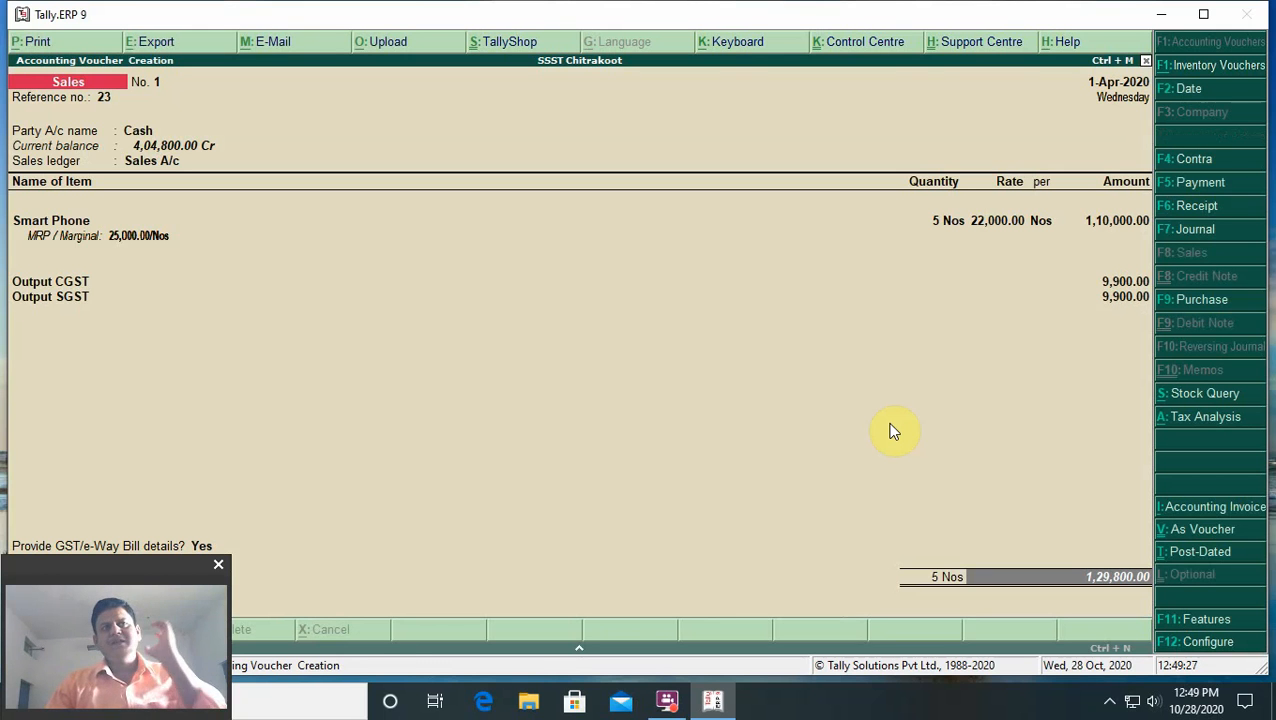
{"action": "key", "text": "Return"}
{"action": "key", "text": "Return"}
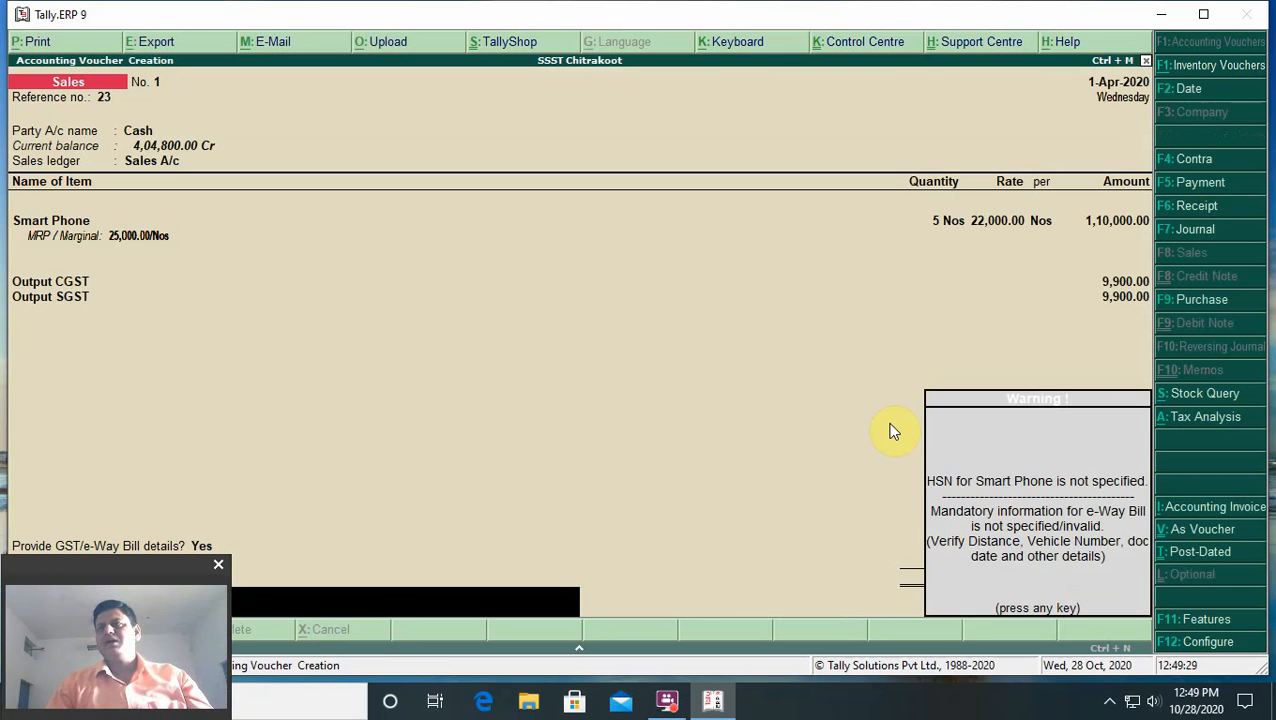
{"action": "key", "text": "Return"}
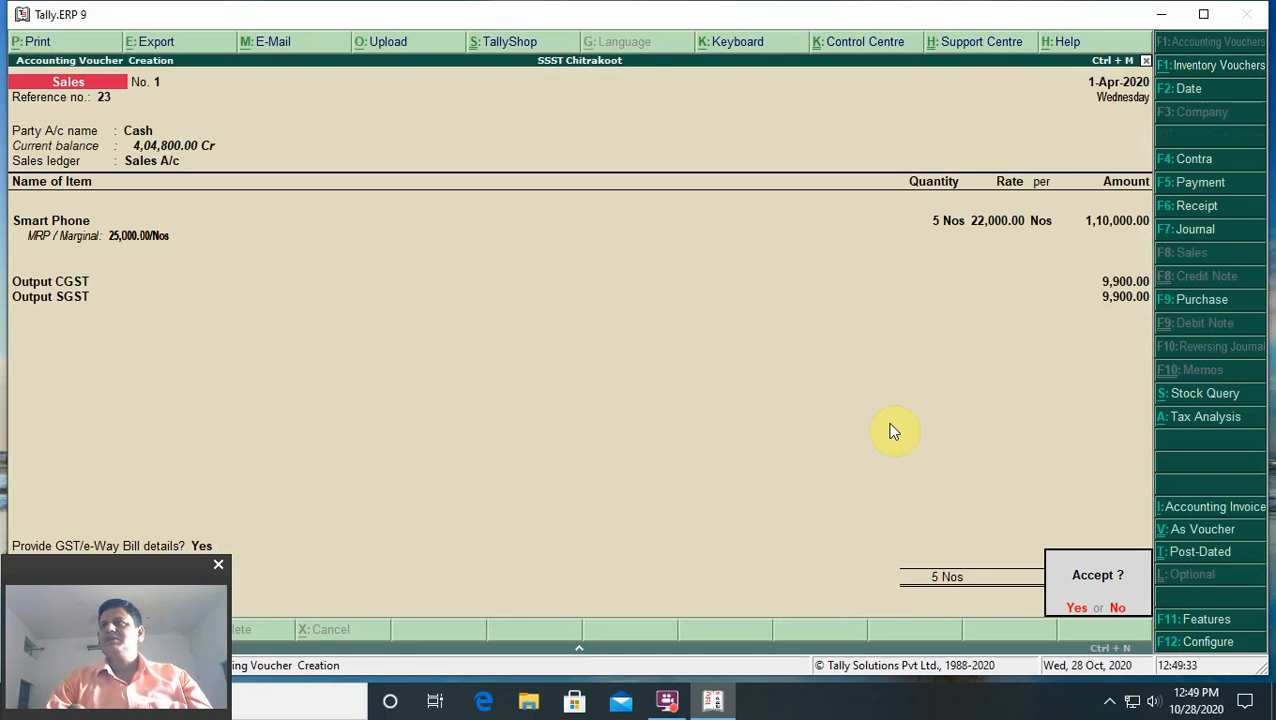
{"action": "key", "text": "Escape"}
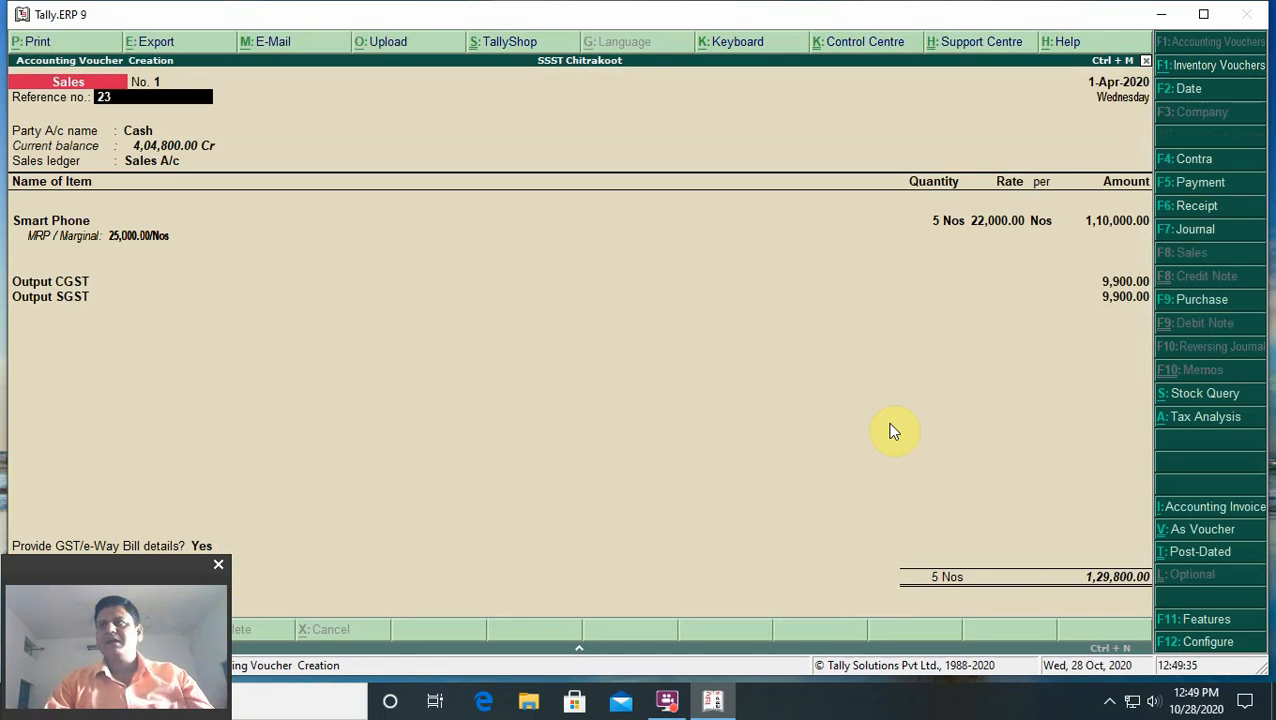
Examine the sales voucher's GST tax analysis in the detailed view, then return to the voucher.
{"action": "key", "text": "alt+a"}
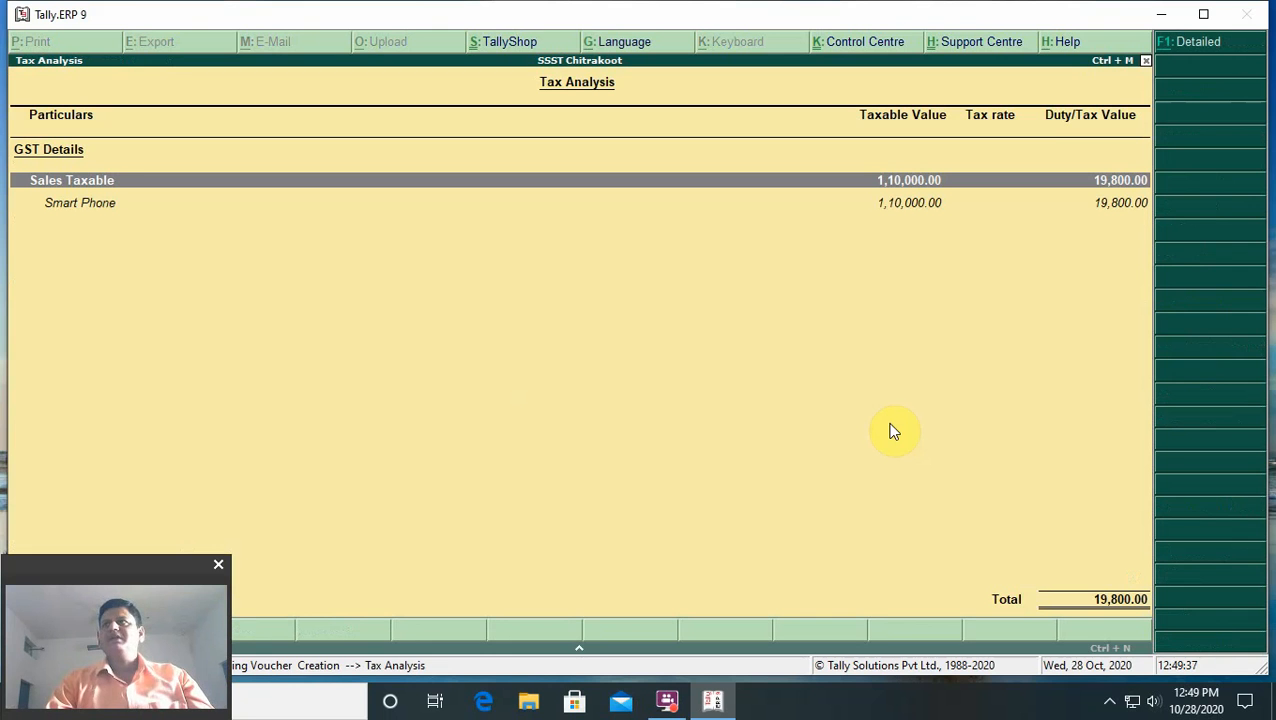
{"action": "key", "text": "alt+F1"}
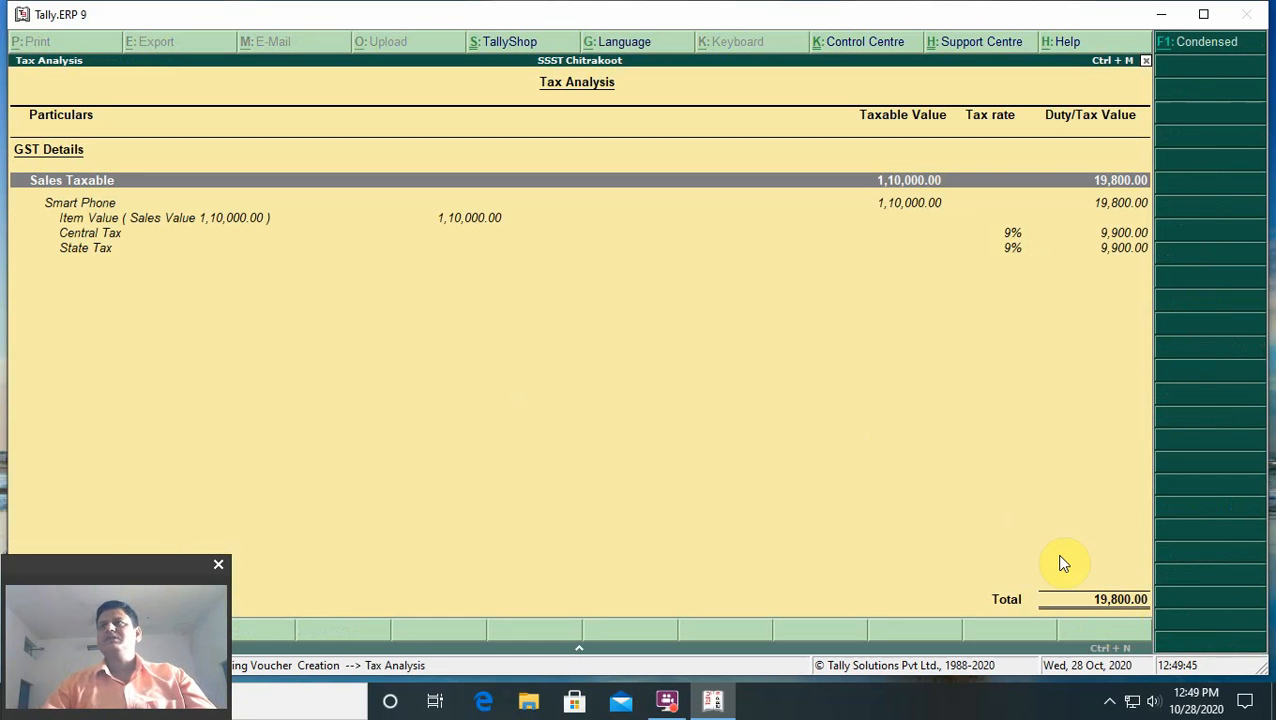
{"action": "key", "text": "Escape"}
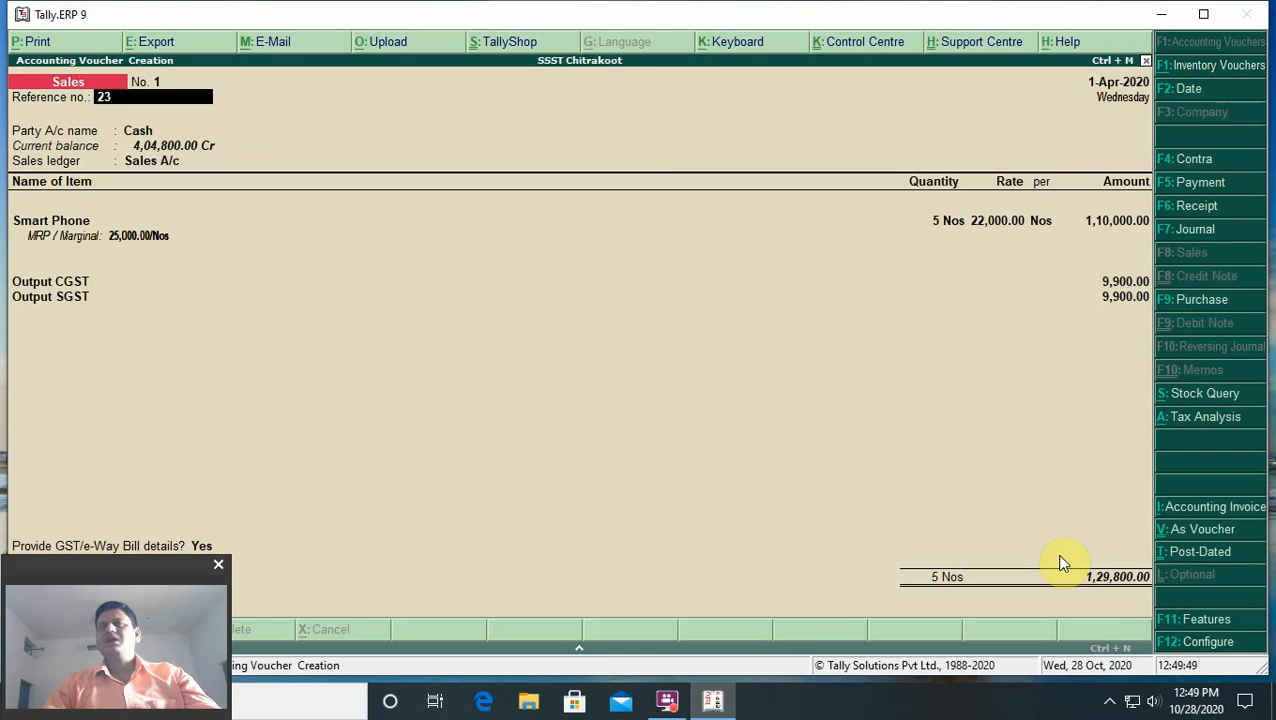
Go through the sales voucher's header and party details, keeping reference number 23, party Cash and sales ledger Sales A/c.
{"action": "key", "text": "Return"}
{"action": "key", "text": "Return"}
{"action": "key", "text": "Return"}
{"action": "key", "text": "Return"}
{"action": "key", "text": "Return"}
{"action": "key", "text": "Return"}
{"action": "key", "text": "Return"}
{"action": "key", "text": "Return"}
{"action": "key", "text": "Return"}
{"action": "key", "text": "Return"}
{"action": "key", "text": "Return"}
{"action": "key", "text": "Return"}
{"action": "key", "text": "Return"}
{"action": "key", "text": "Return"}
{"action": "key", "text": "Return"}
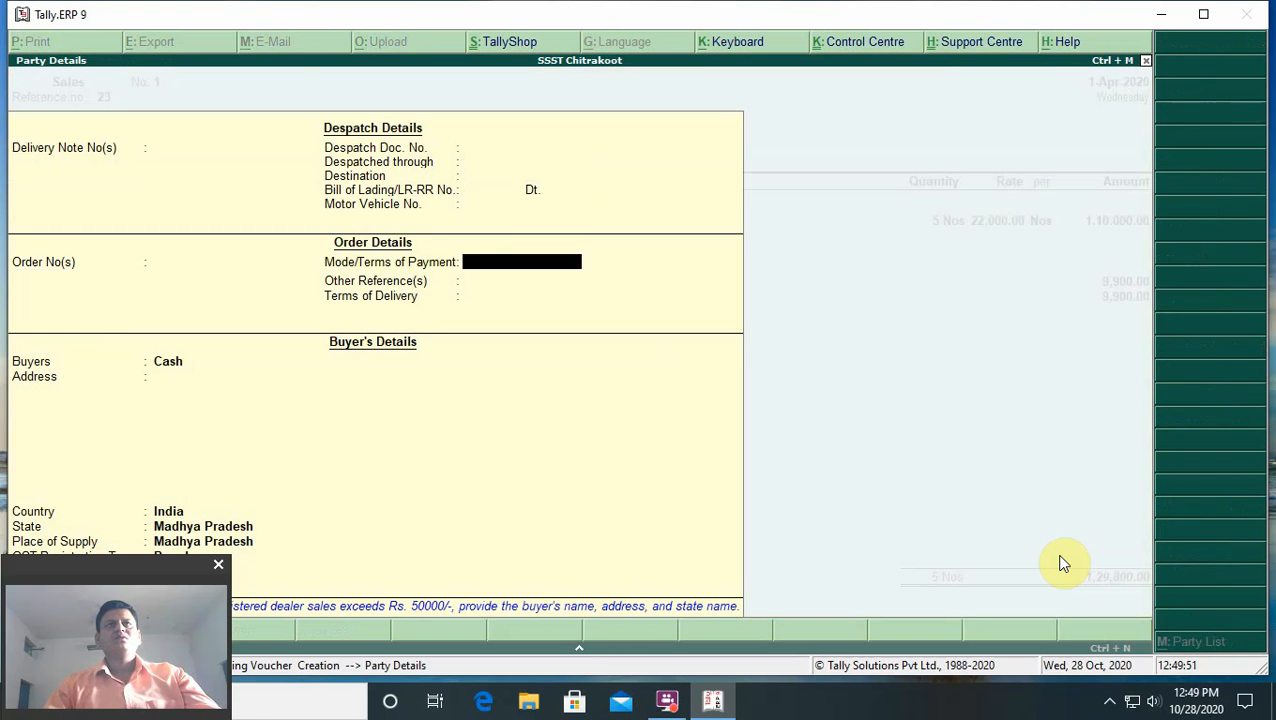
{"action": "key", "text": "Return"}
{"action": "key", "text": "Return"}
{"action": "key", "text": "Return"}
{"action": "key", "text": "Return"}
{"action": "key", "text": "Return"}
{"action": "key", "text": "Return"}
{"action": "key", "text": "Return"}
{"action": "key", "text": "Return"}
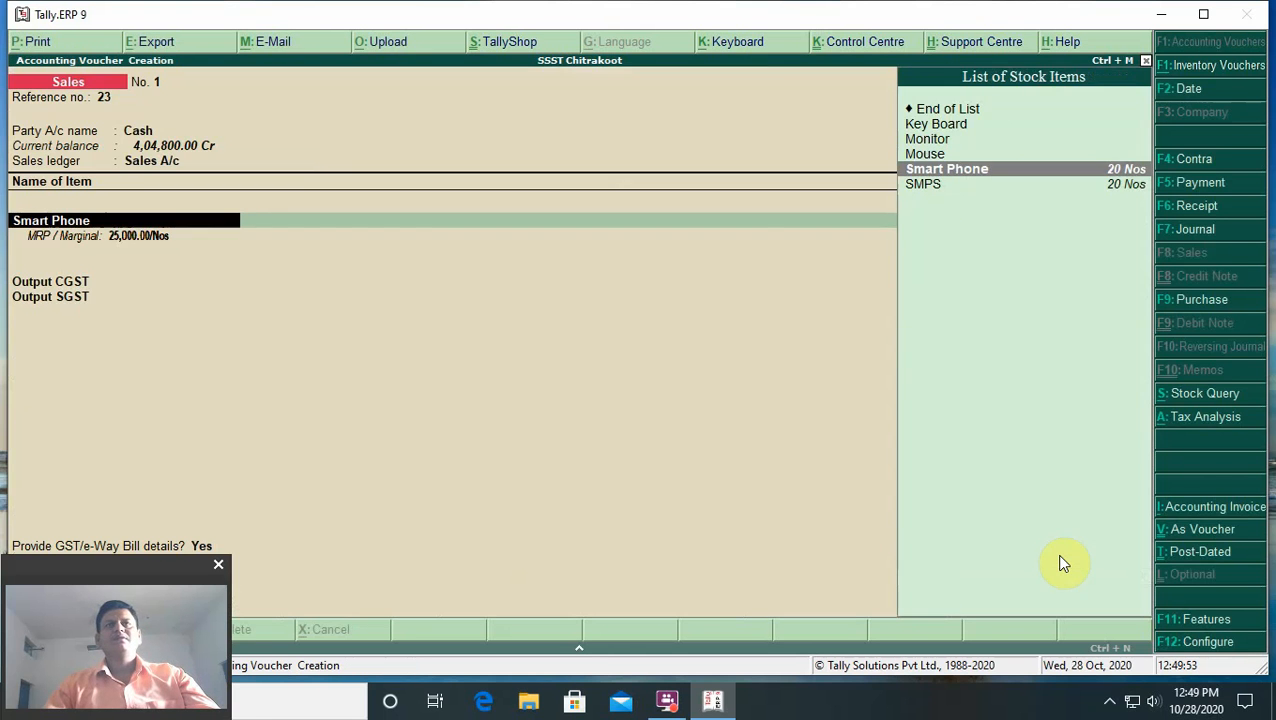
Keep the Smart Phone line at 5 Nos and rate 22,000.00, along with the Output CGST and Output SGST ledgers.
{"action": "key", "text": "Return"}
{"action": "key", "text": "Return"}
{"action": "key", "text": "Return"}
{"action": "key", "text": "Return"}
{"action": "key", "text": "Return"}
{"action": "key", "text": "Return"}
{"action": "key", "text": "Return"}
{"action": "key", "text": "Return"}
{"action": "key", "text": "Return"}
{"action": "key", "text": "Return"}
{"action": "key", "text": "Return"}
{"action": "key", "text": "Return"}
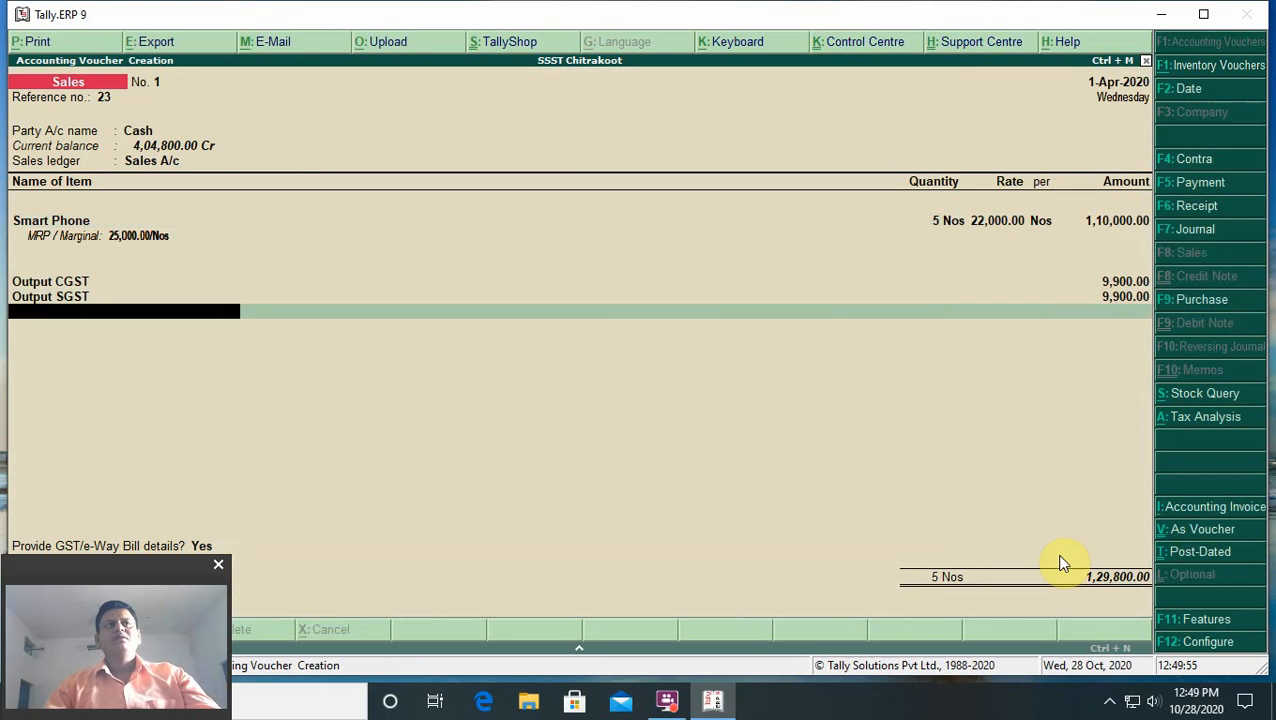
Reopen the GST/e-Way Bill details and go through them up to the transporter date, leaving distance and transporter ID blank.
{"action": "key", "text": "Return"}
{"action": "key", "text": "Return"}
{"action": "key", "text": "Return"}
{"action": "key", "text": "Return"}
{"action": "key", "text": "Return"}
{"action": "key", "text": "Return"}
{"action": "key", "text": "Return"}
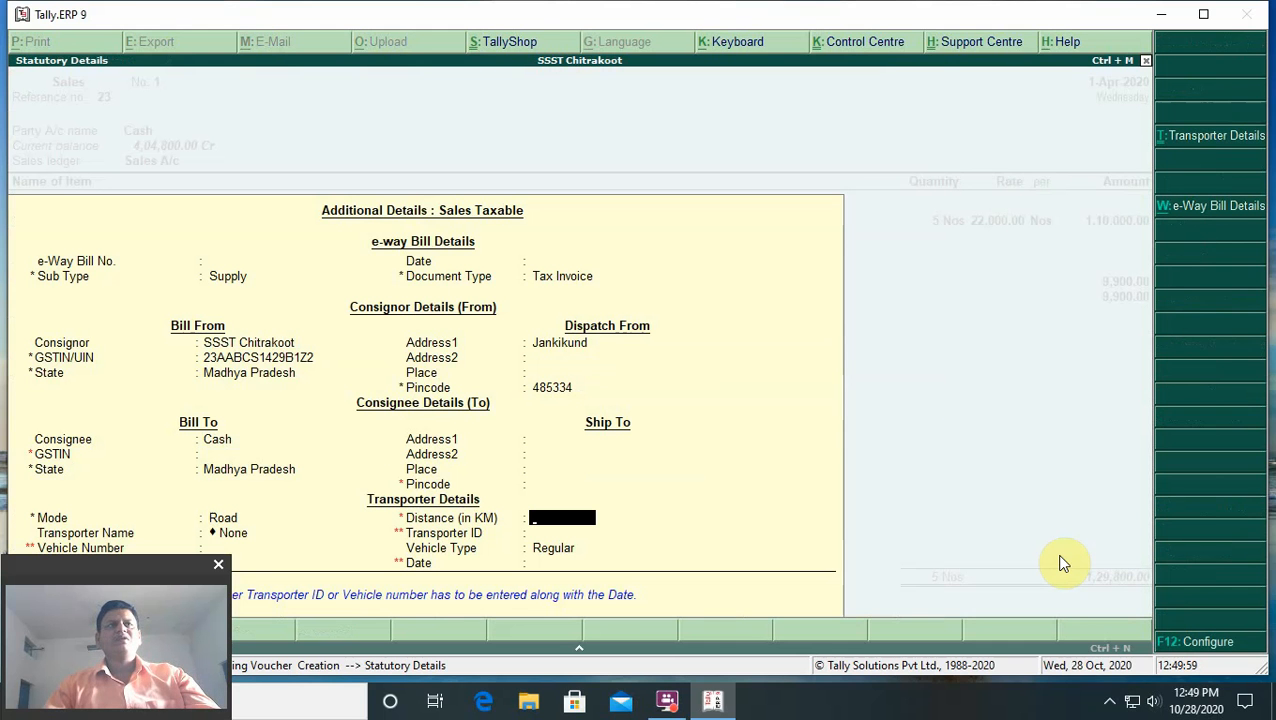
{"action": "key", "text": "Return"}
{"action": "key", "text": "Return"}
{"action": "key", "text": "Return"}
{"action": "key", "text": "Return"}
{"action": "key", "text": "Return"}
{"action": "key", "text": "Return"}
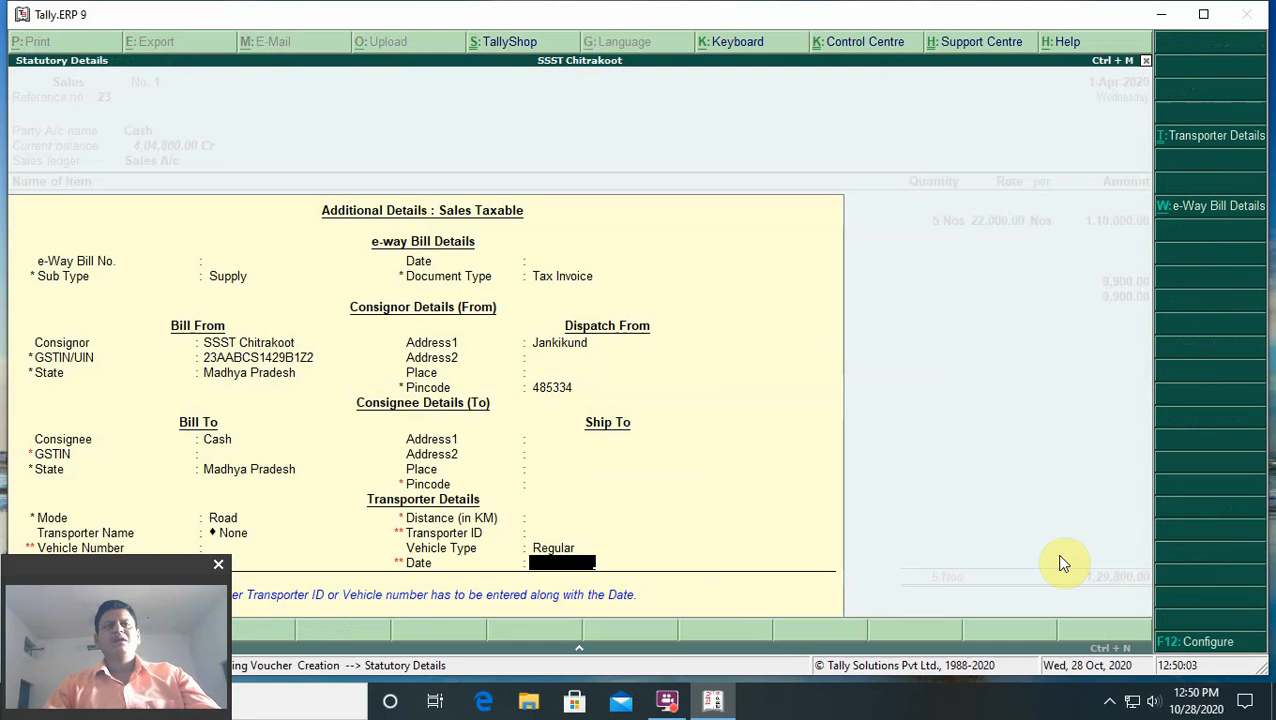
Go through the e-Way Bill details again from the e-Way Bill number and accept them with vehicle type Regular and no distance.
{"action": "left_click_drag", "start_coordinate": [157, 566], "coordinate": [157, 490]}
{"action": "left_click", "coordinate": [750, 258]}
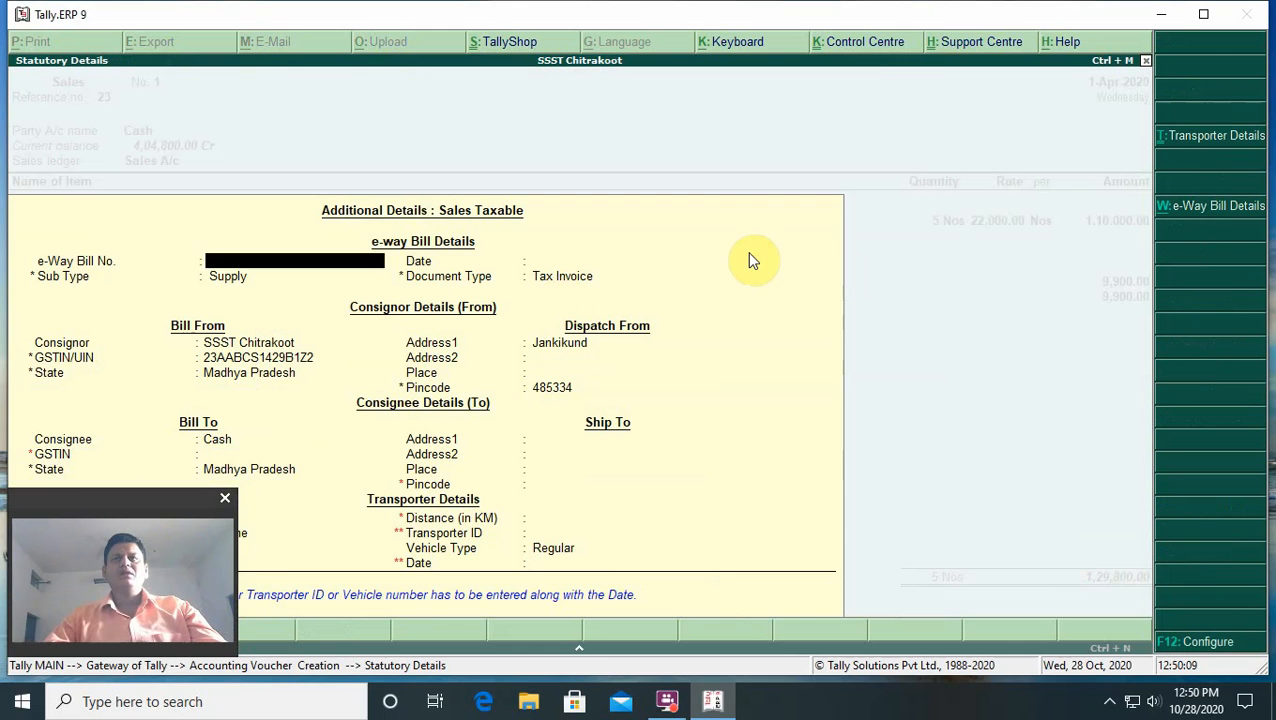
{"action": "key", "text": "Return"}
{"action": "key", "text": "Return"}
{"action": "key", "text": "Return"}
{"action": "key", "text": "Return"}
{"action": "key", "text": "Return"}
{"action": "key", "text": "Return"}
{"action": "key", "text": "Return"}
{"action": "key", "text": "Return"}
{"action": "key", "text": "Return"}
{"action": "key", "text": "Return"}
{"action": "key", "text": "Return"}
{"action": "key", "text": "Return"}
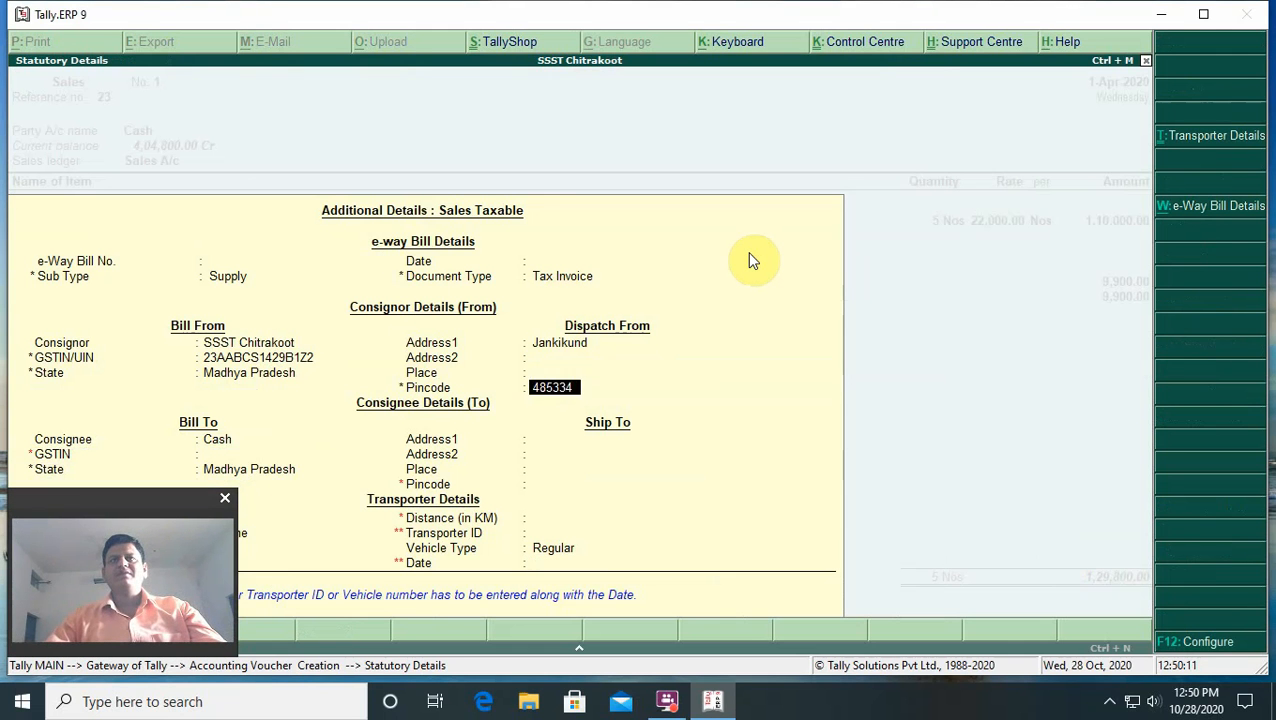
{"action": "key", "text": "Return"}
{"action": "key", "text": "Return"}
{"action": "key", "text": "Return"}
{"action": "key", "text": "Return"}
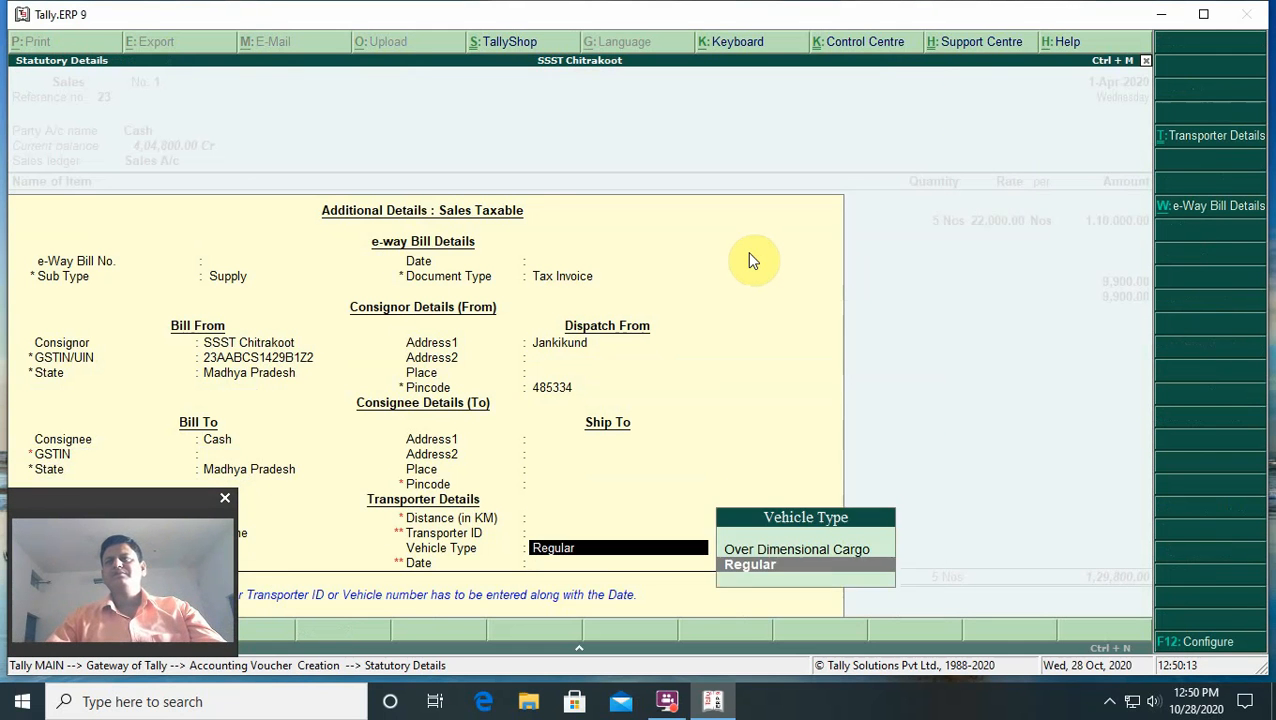
{"action": "key", "text": "Return"}
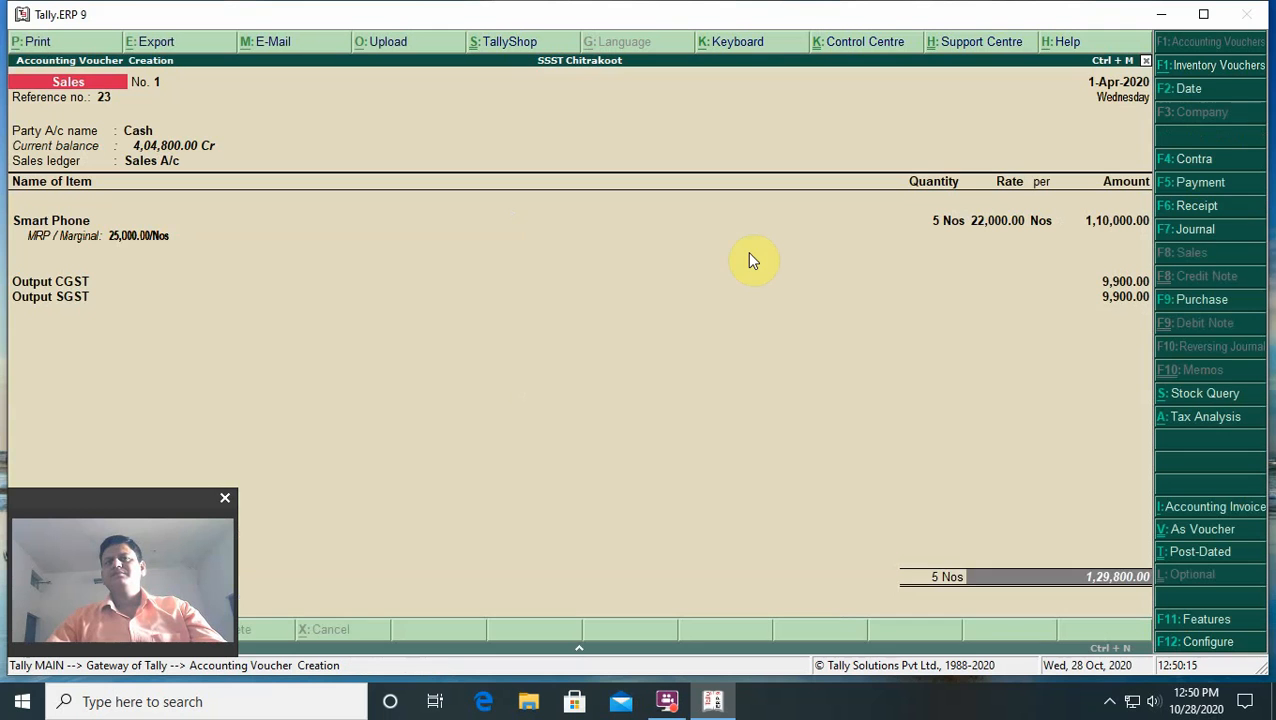
Leave the narration blank, dismiss the e-Way Bill warning and save the sales voucher.
{"action": "key", "text": "Return"}
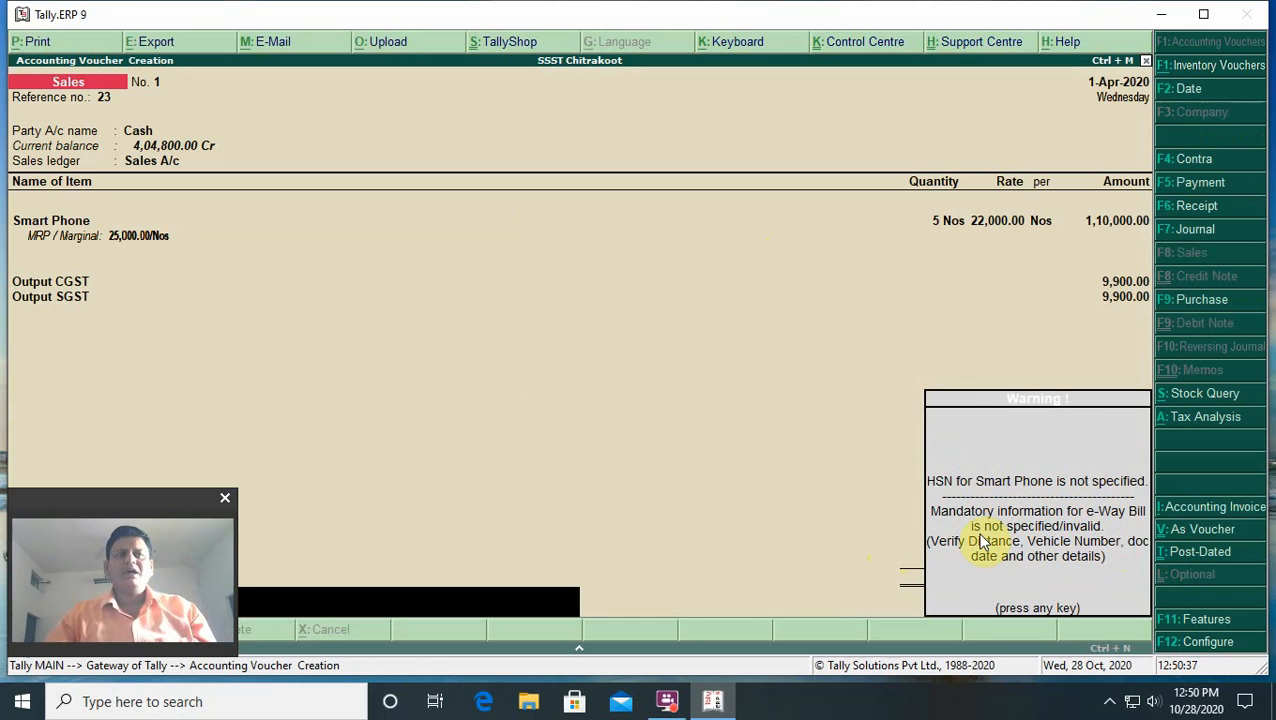
{"action": "key", "text": "Return"}
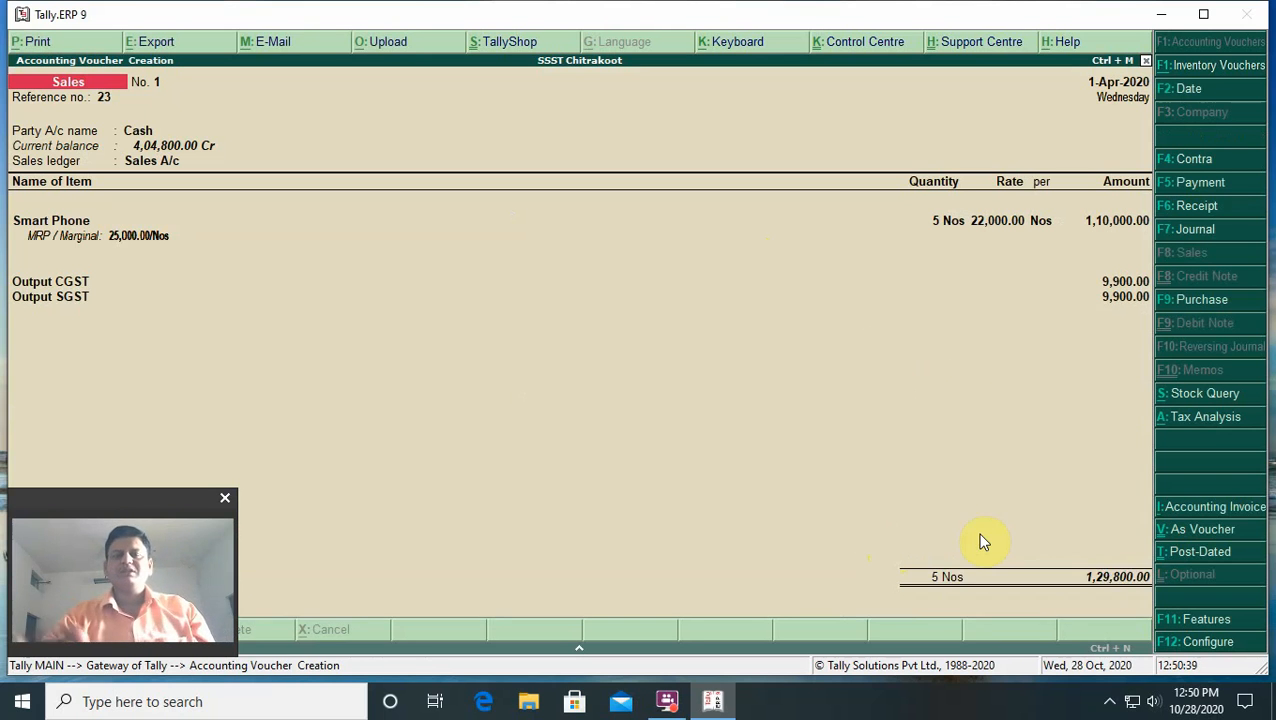
{"action": "key", "text": "Return"}
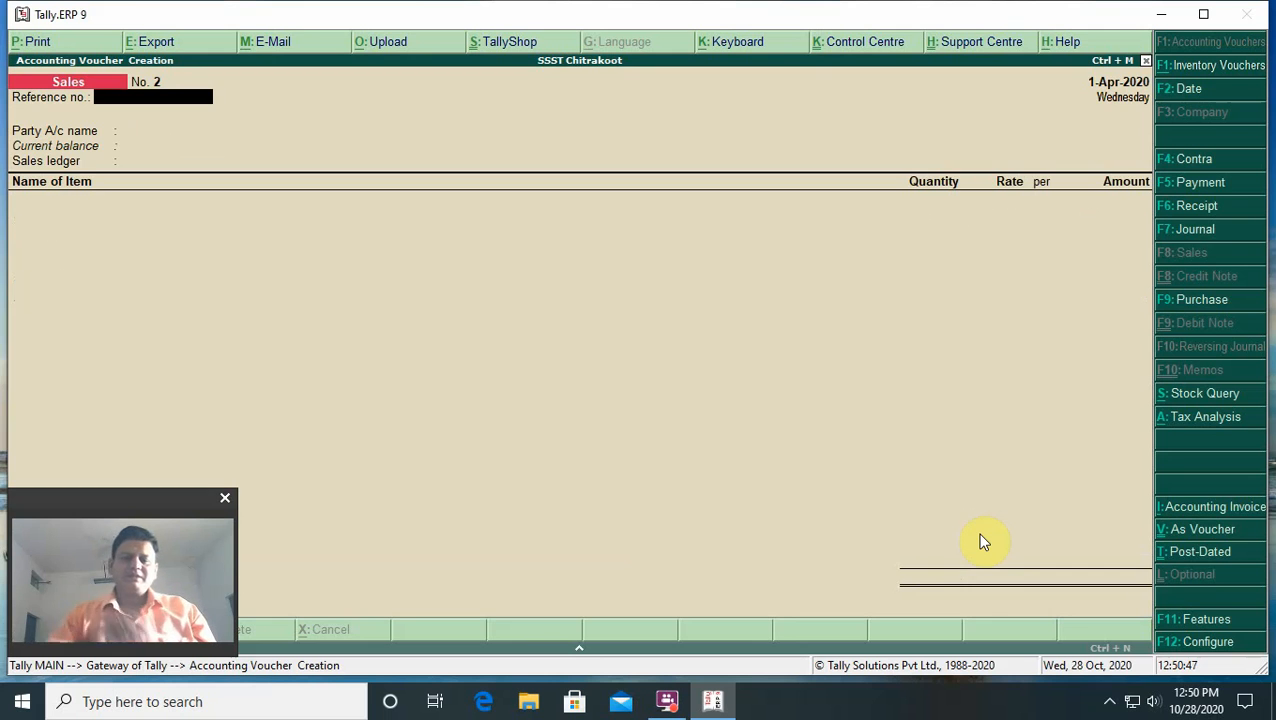
Start a purchase voucher with supplier invoice number 452 and the default invoice date.
{"action": "key", "text": "F9"}
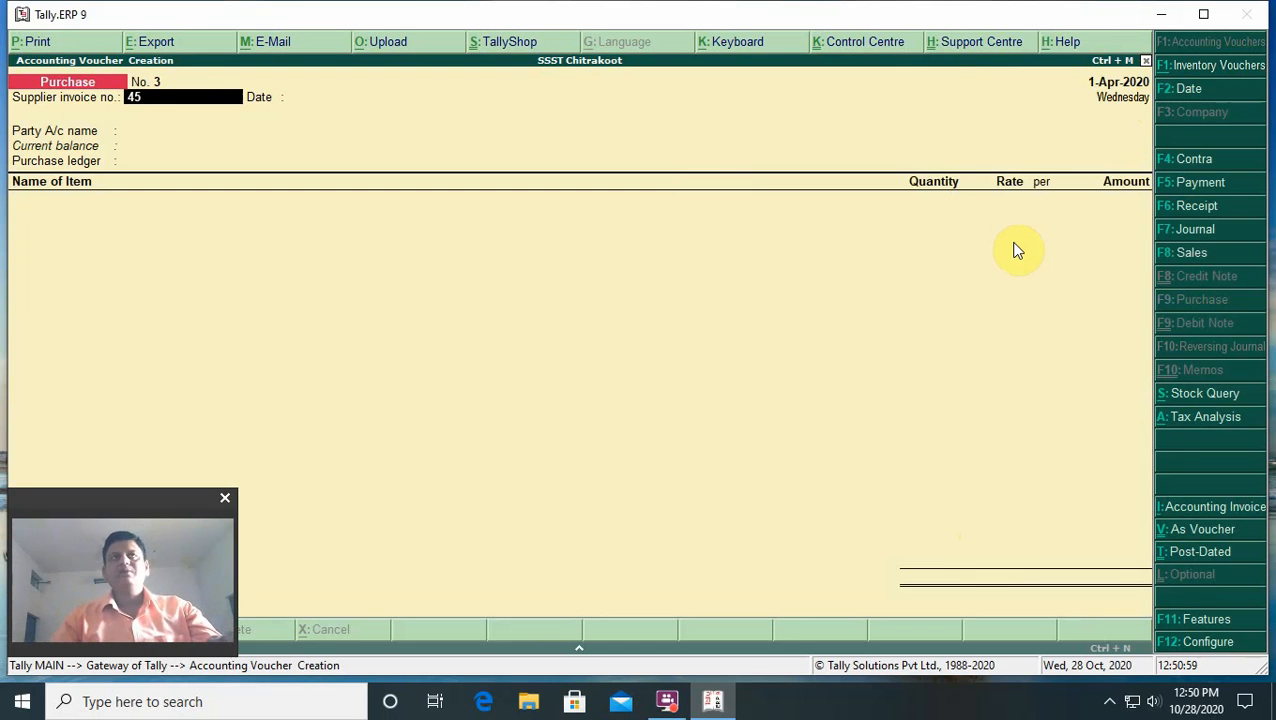
{"action": "key", "text": "Return"}
{"action": "key", "text": "Return"}
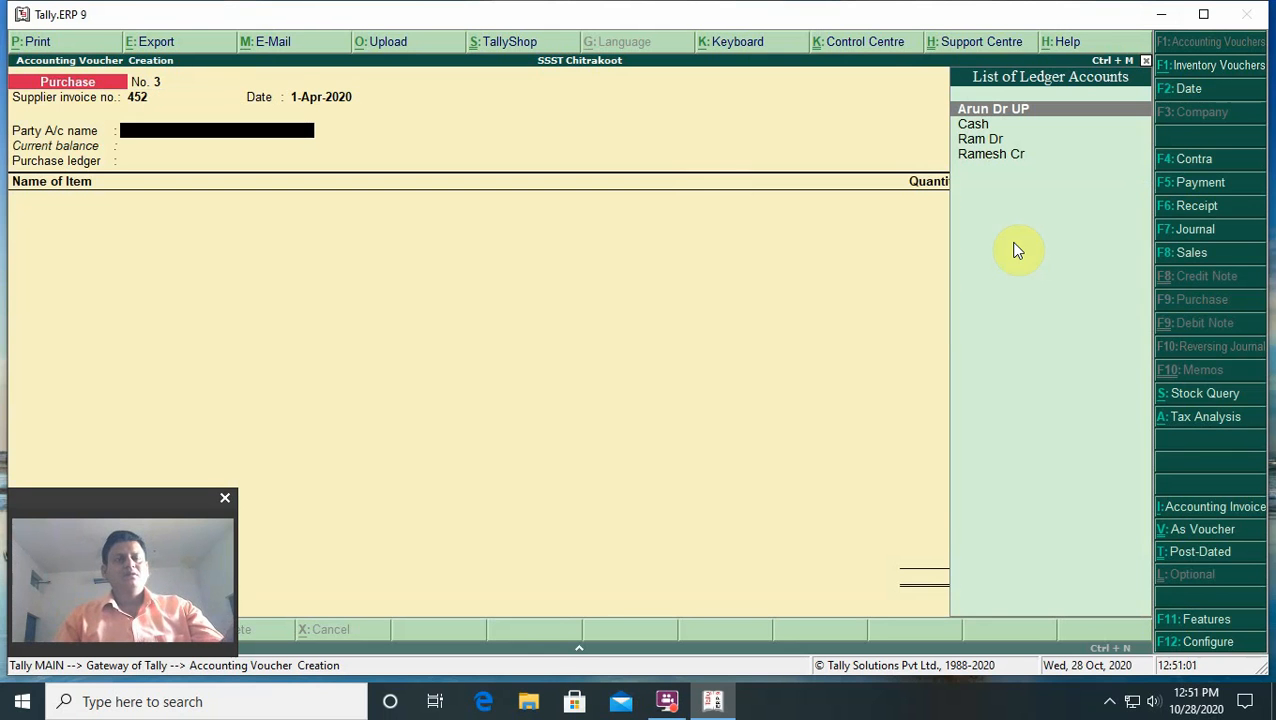
Set both the purchase voucher date and the supplier invoice date to 1-May-2020.
{"action": "key", "text": "F2"}
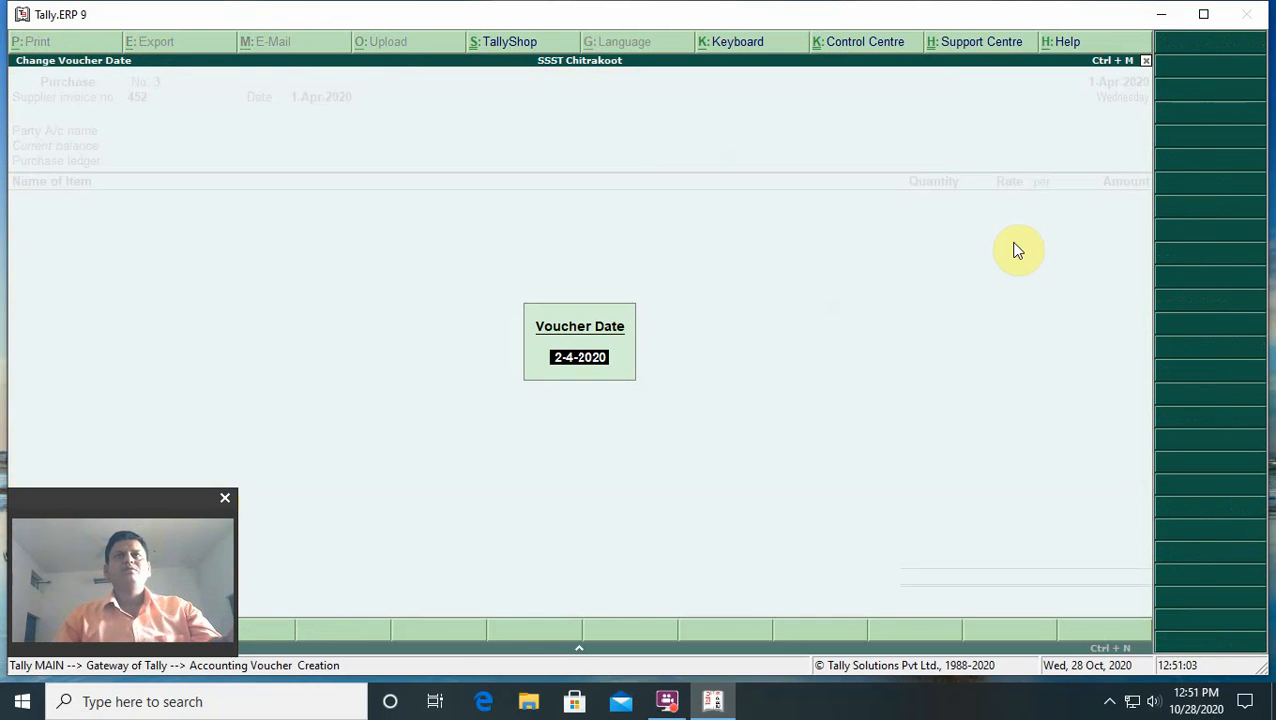
{"action": "type", "text": "maa"}
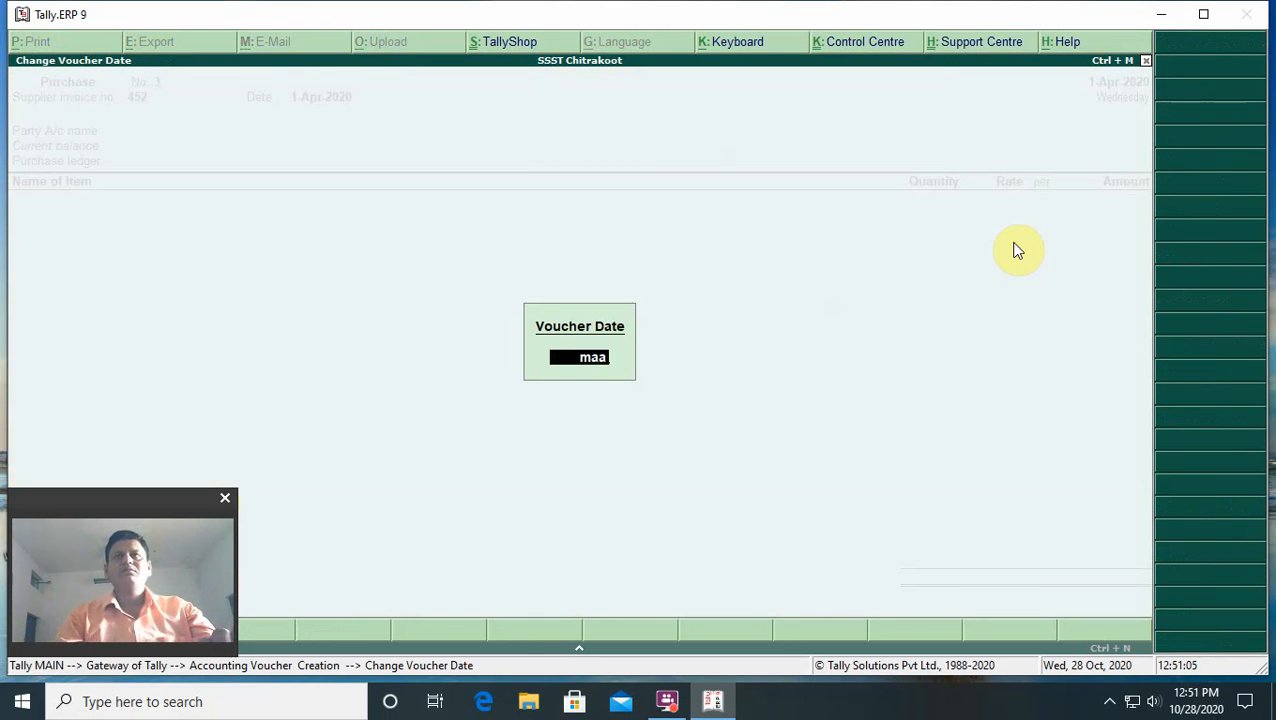
{"action": "key", "text": "BackSpace"}
{"action": "type", "text": "y"}
{"action": "key", "text": "Return"}
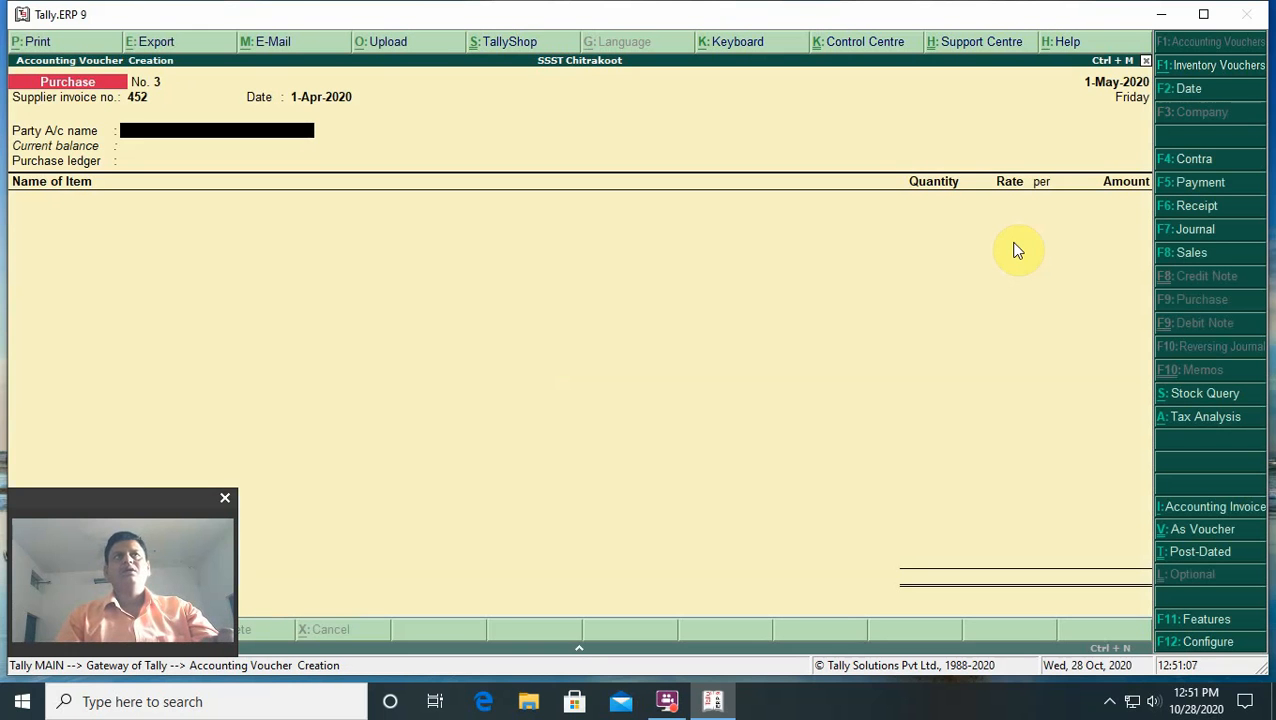
{"action": "key", "text": "BackSpace"}
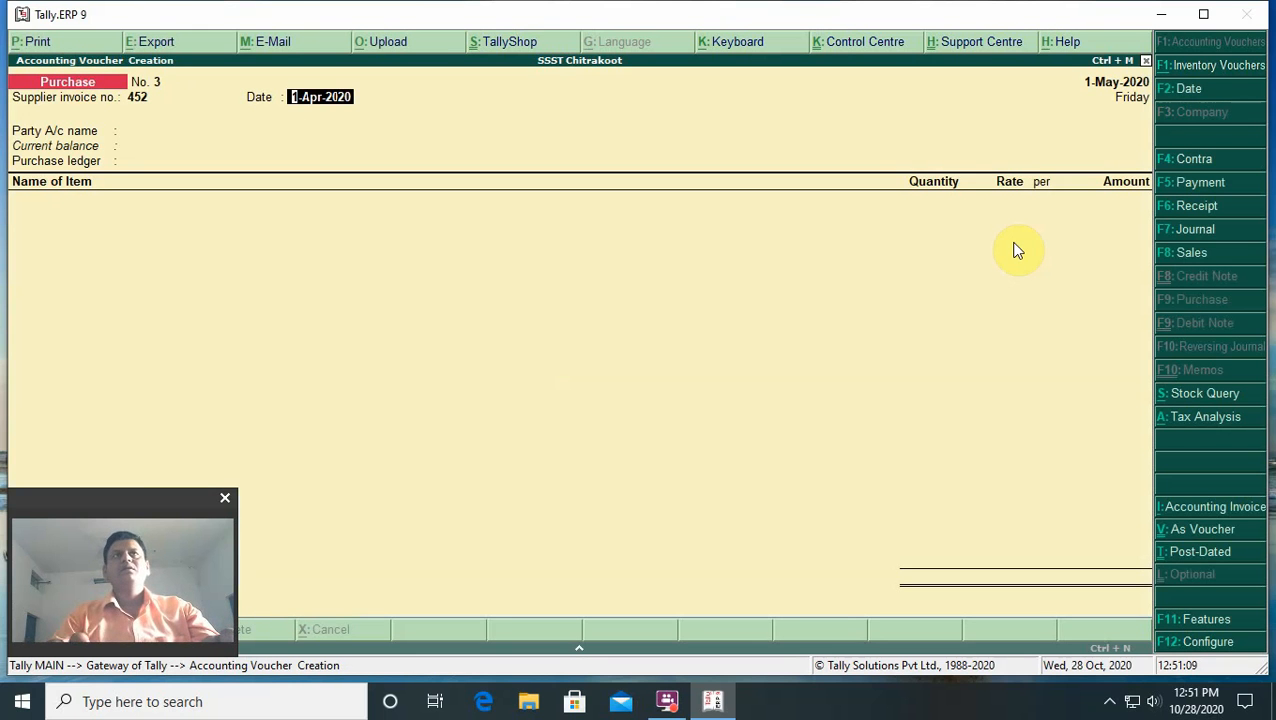
{"action": "type", "text": "may"}
{"action": "key", "text": "Return"}
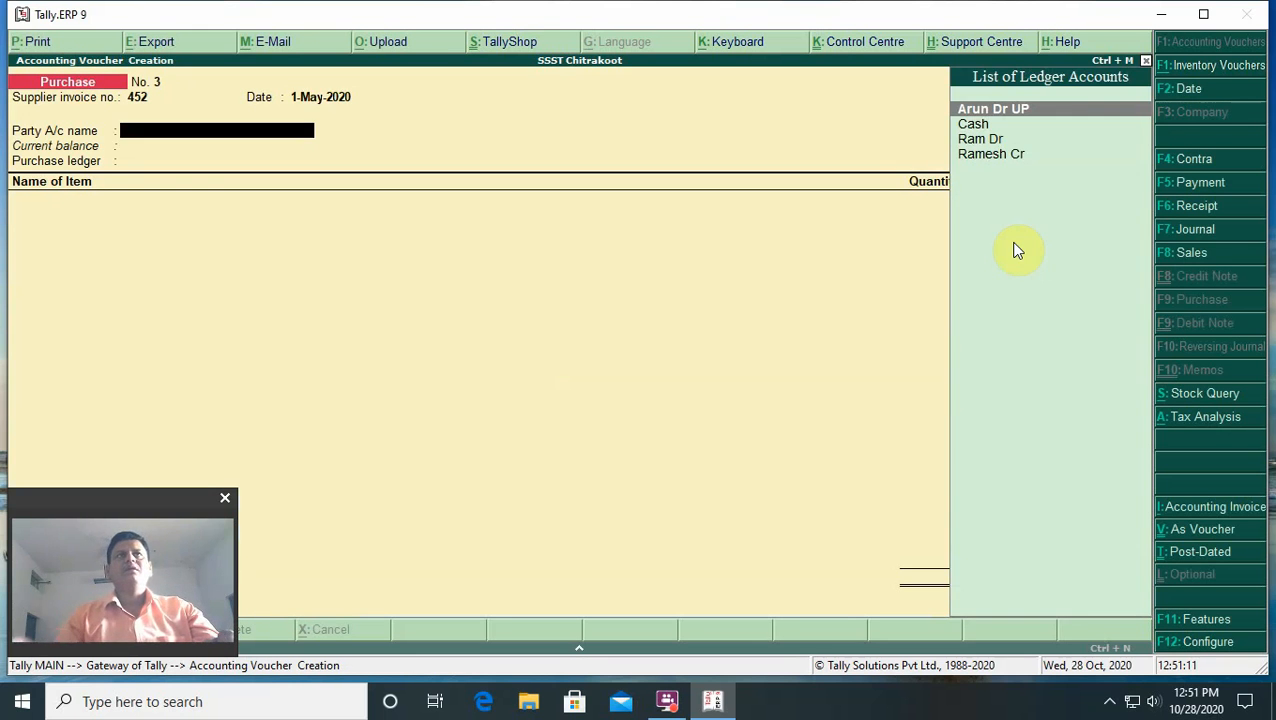
Choose the creditor ledger marked Cr as the purchase voucher's party account.
{"action": "key", "text": "Return"}
{"action": "key", "text": "Escape"}
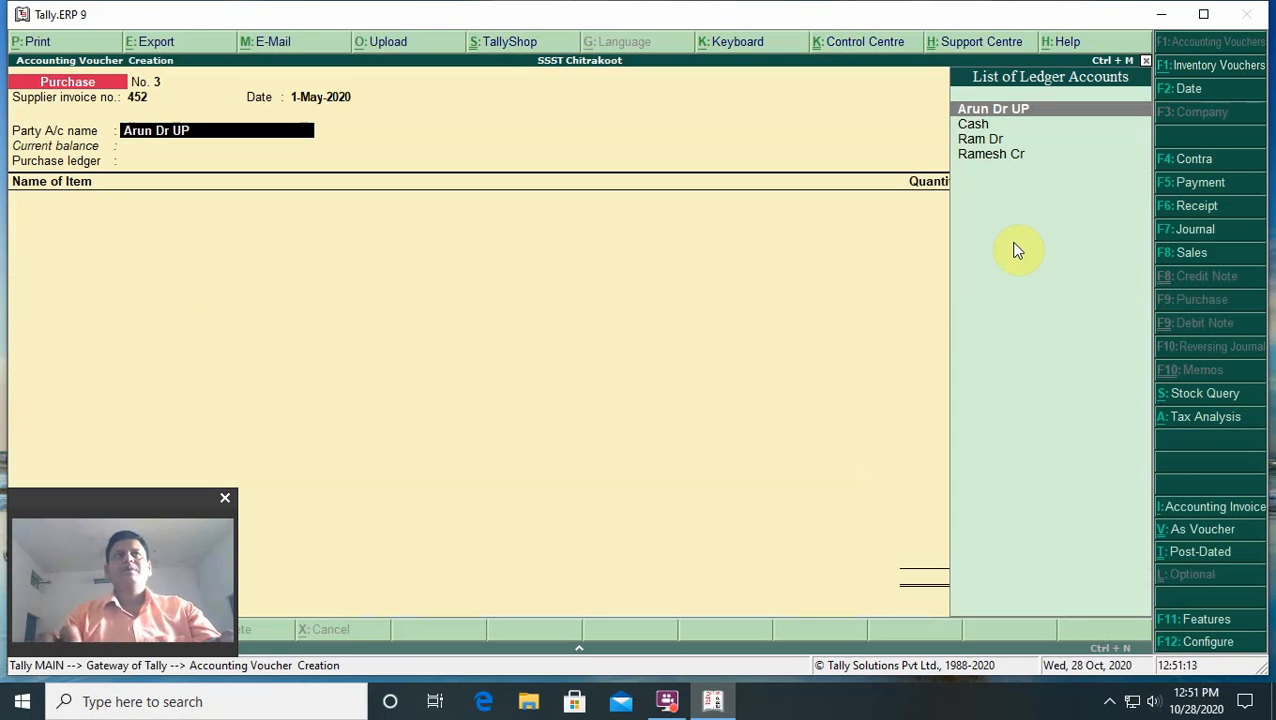
{"action": "key", "text": "Down"}
{"action": "key", "text": "Down"}
{"action": "key", "text": "Down"}
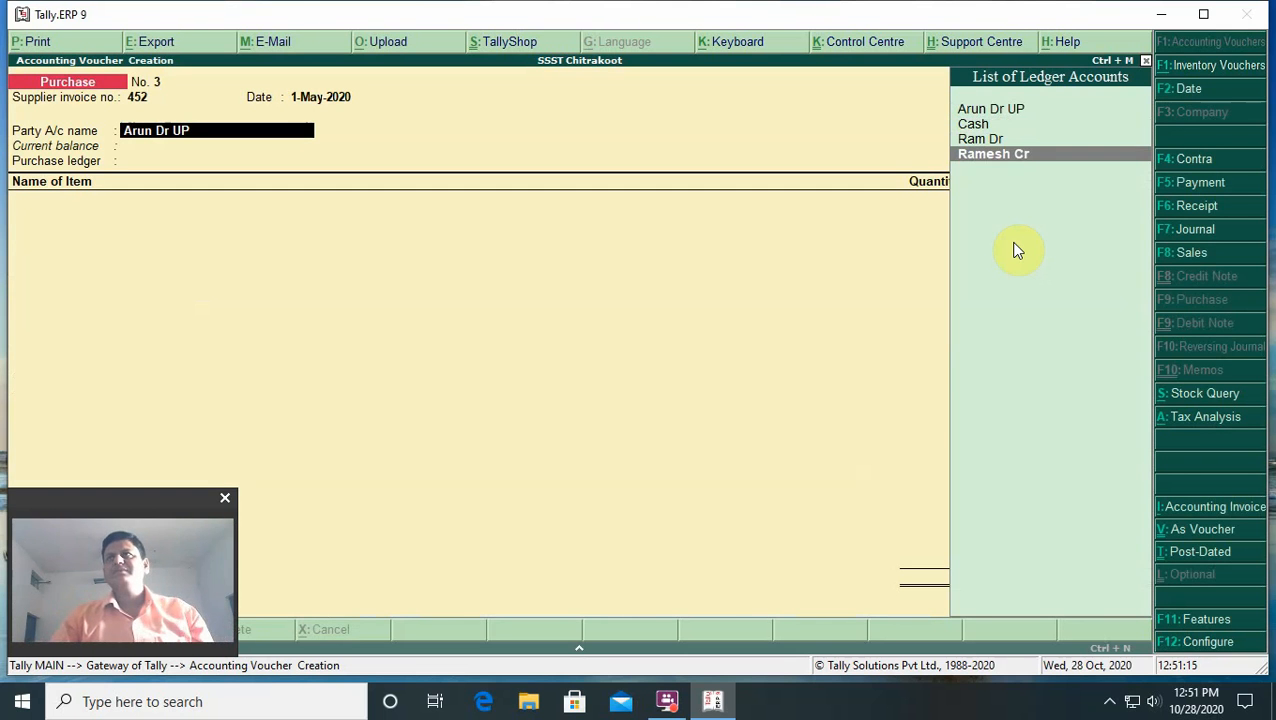
{"action": "key", "text": "Up"}
{"action": "key", "text": "Down"}
{"action": "key", "text": "Return"}
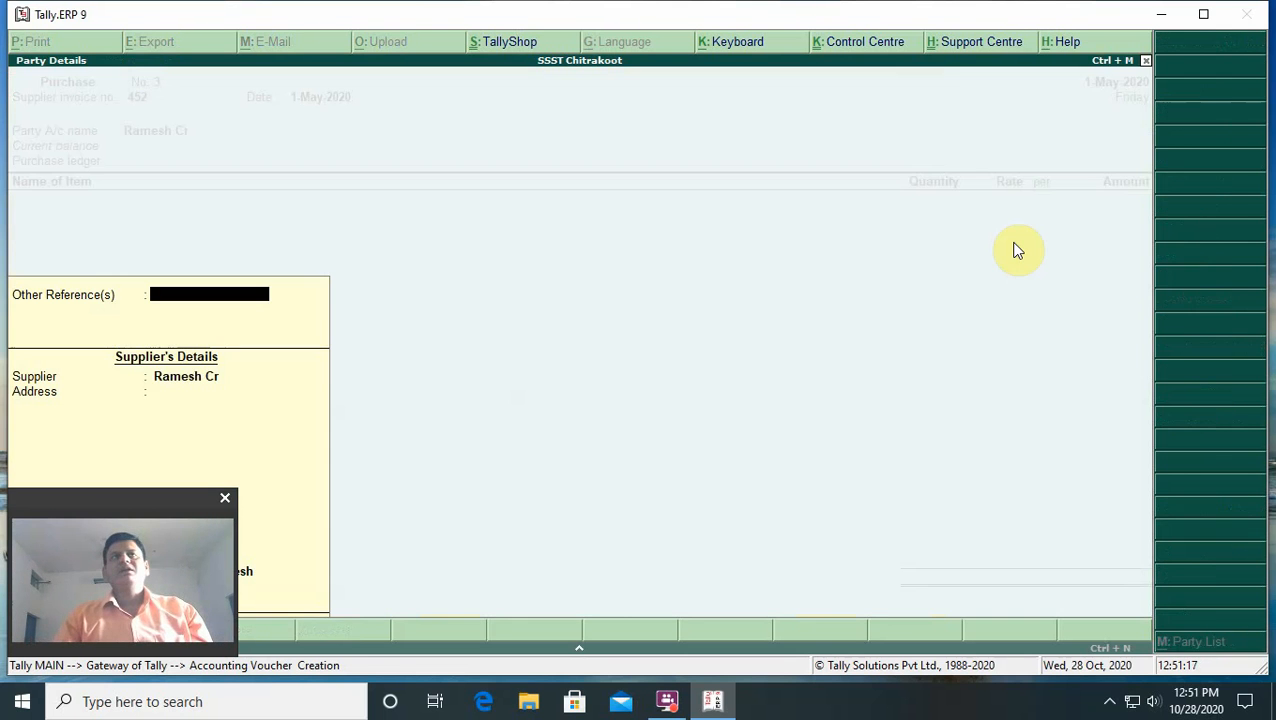
Accept the supplier's party details unchanged and select Purchase A/c as the purchase ledger.
{"action": "key", "text": "Return"}
{"action": "key", "text": "Return"}
{"action": "key", "text": "Return"}
{"action": "key", "text": "Return"}
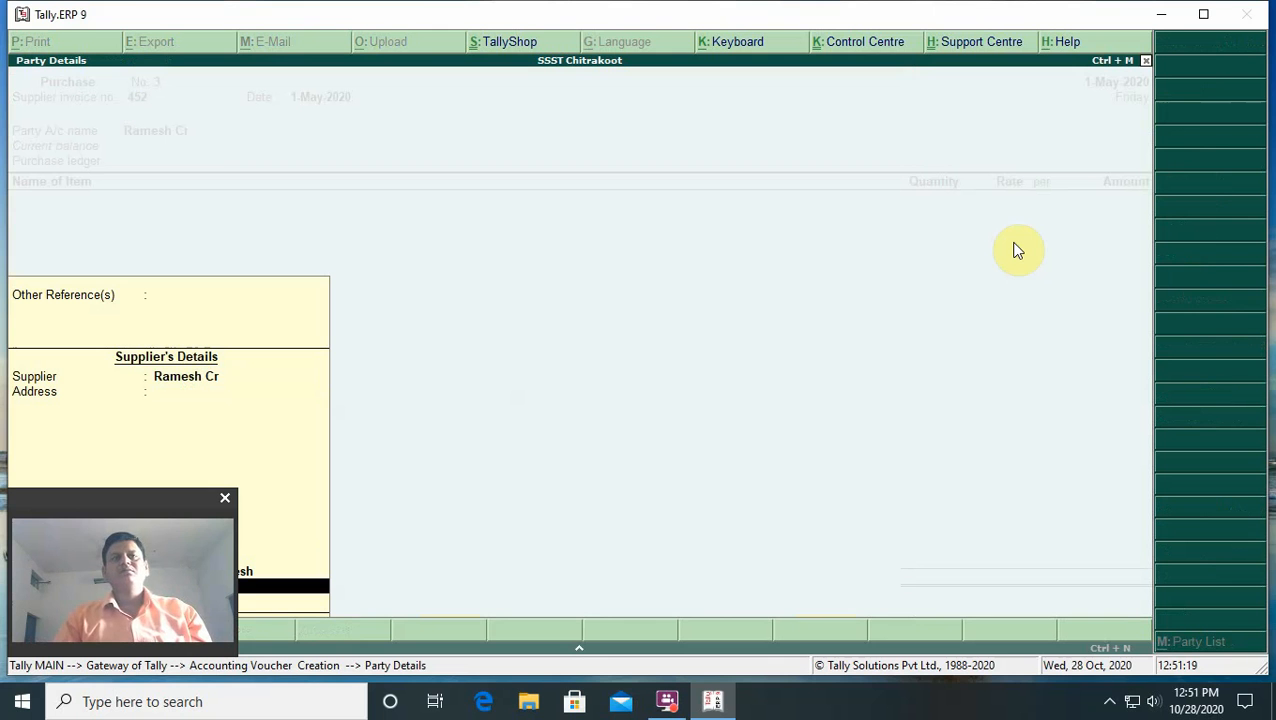
{"action": "mouse_move", "coordinate": [168, 502]}
{"action": "left_mouse_down"}
{"action": "mouse_move", "coordinate": [880, 455]}
{"action": "mouse_move", "coordinate": [316, 450]}
{"action": "mouse_move", "coordinate": [171, 484]}
{"action": "mouse_move", "coordinate": [162, 501]}
{"action": "left_mouse_up"}
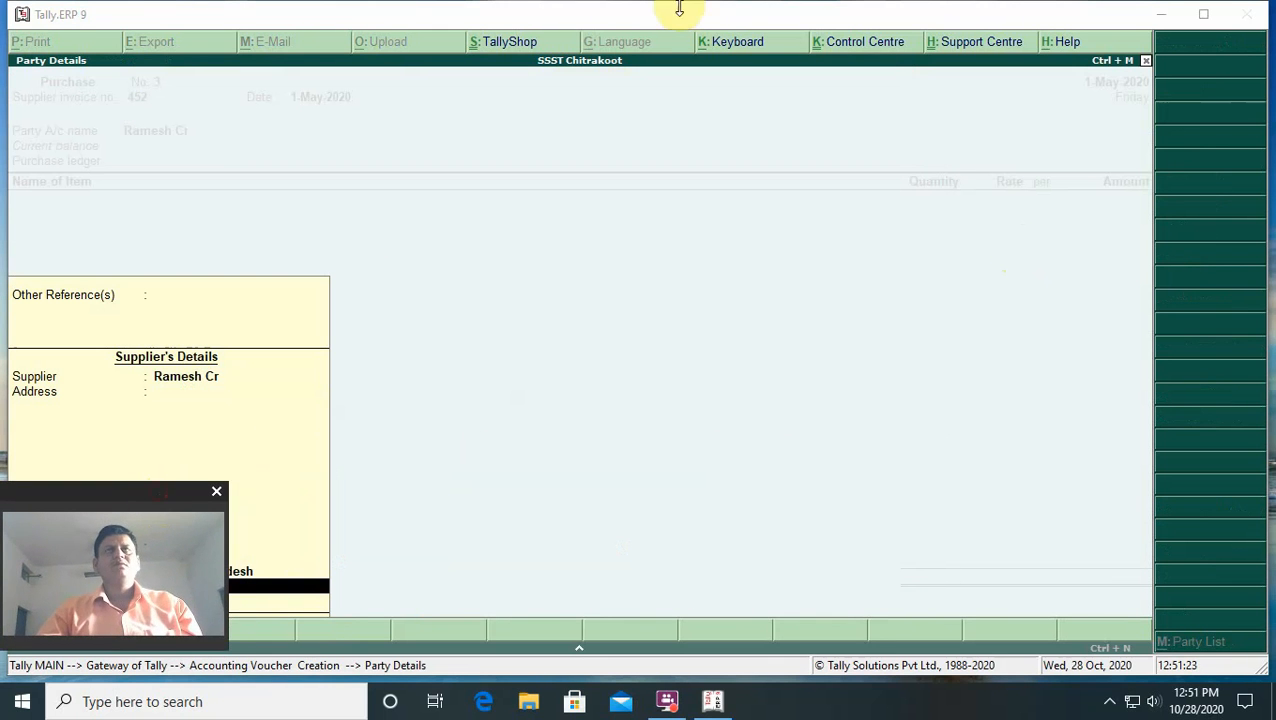
{"action": "key", "text": "Return"}
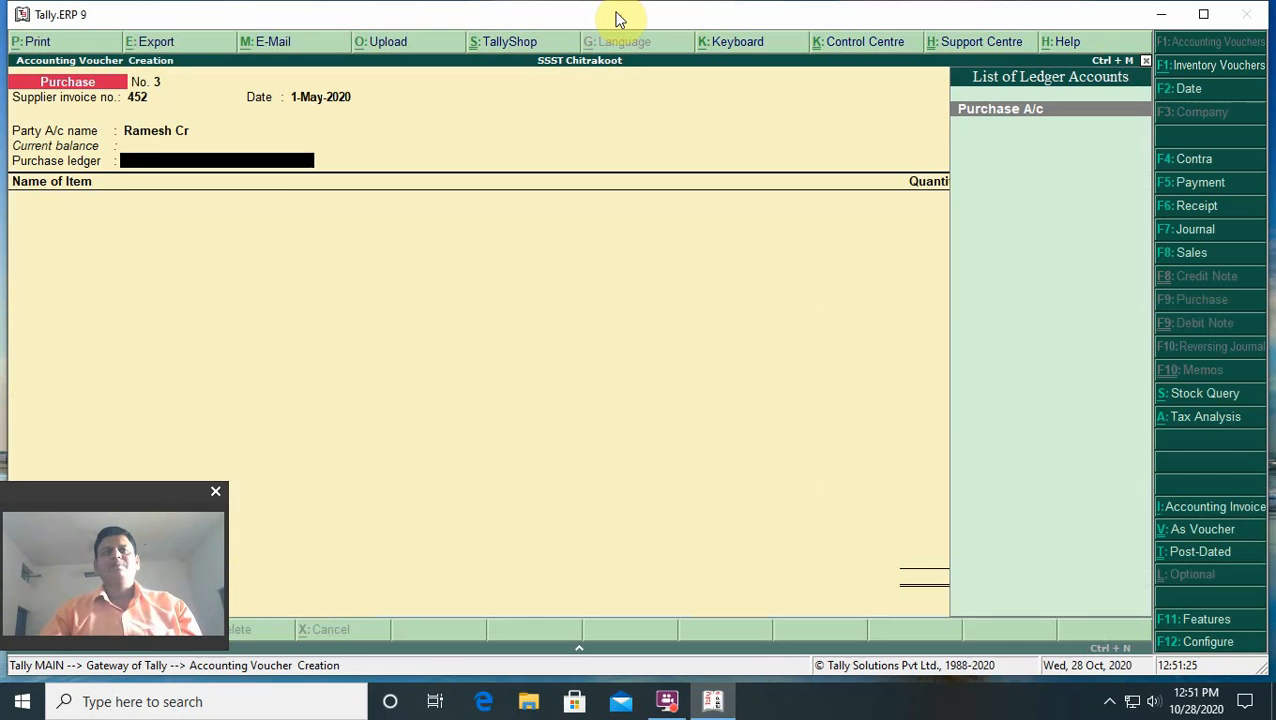
{"action": "key", "text": "Return"}
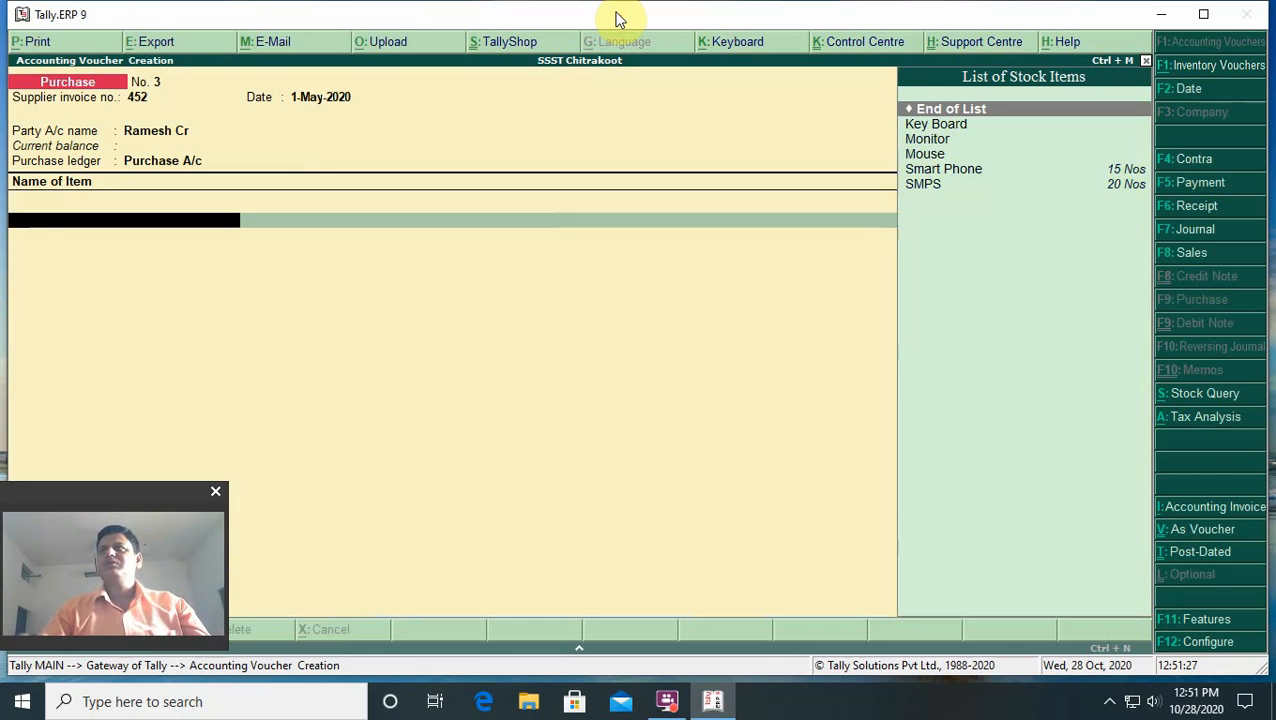
Add the Smart Phone item with MRP 25,000.00/Nos and a quantity of 20 Nos to the purchase voucher.
{"action": "key", "text": "Down"}
{"action": "key", "text": "Down"}
{"action": "key", "text": "Down"}
{"action": "key", "text": "Down"}
{"action": "key", "text": "Return"}
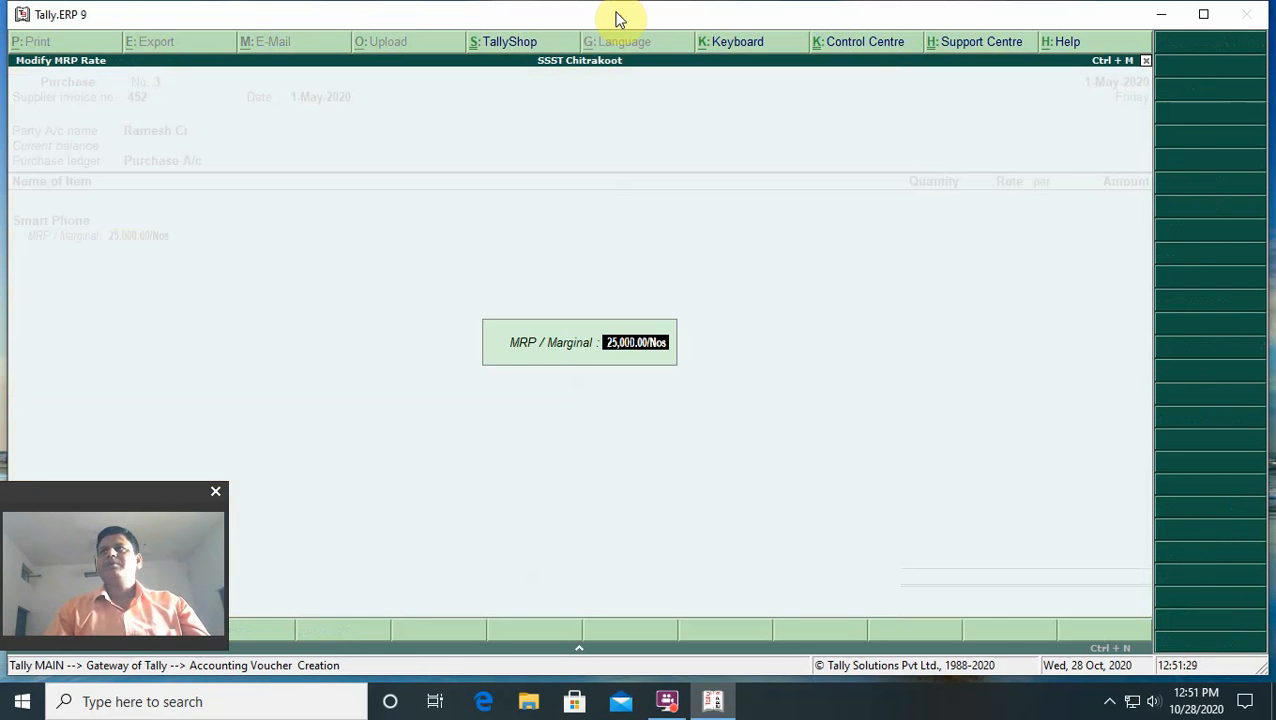
{"action": "key", "text": "Return"}
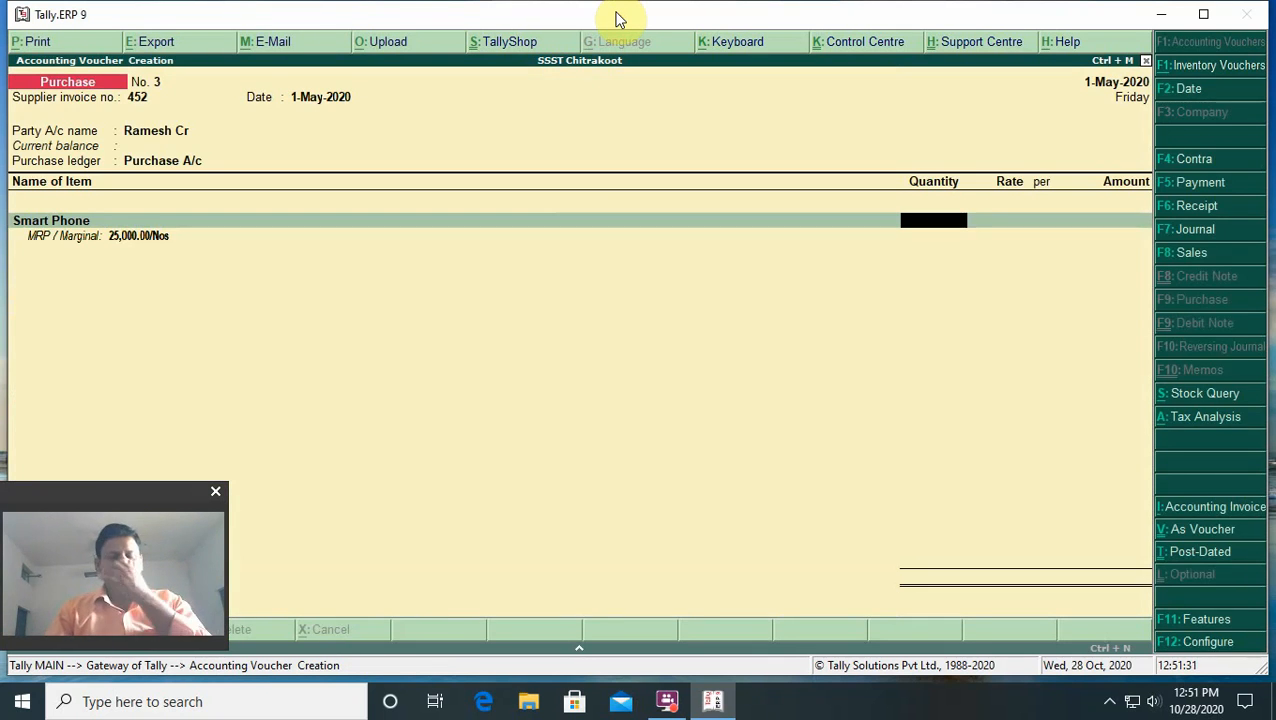
{"action": "type", "text": "20"}
{"action": "key", "text": "Return"}
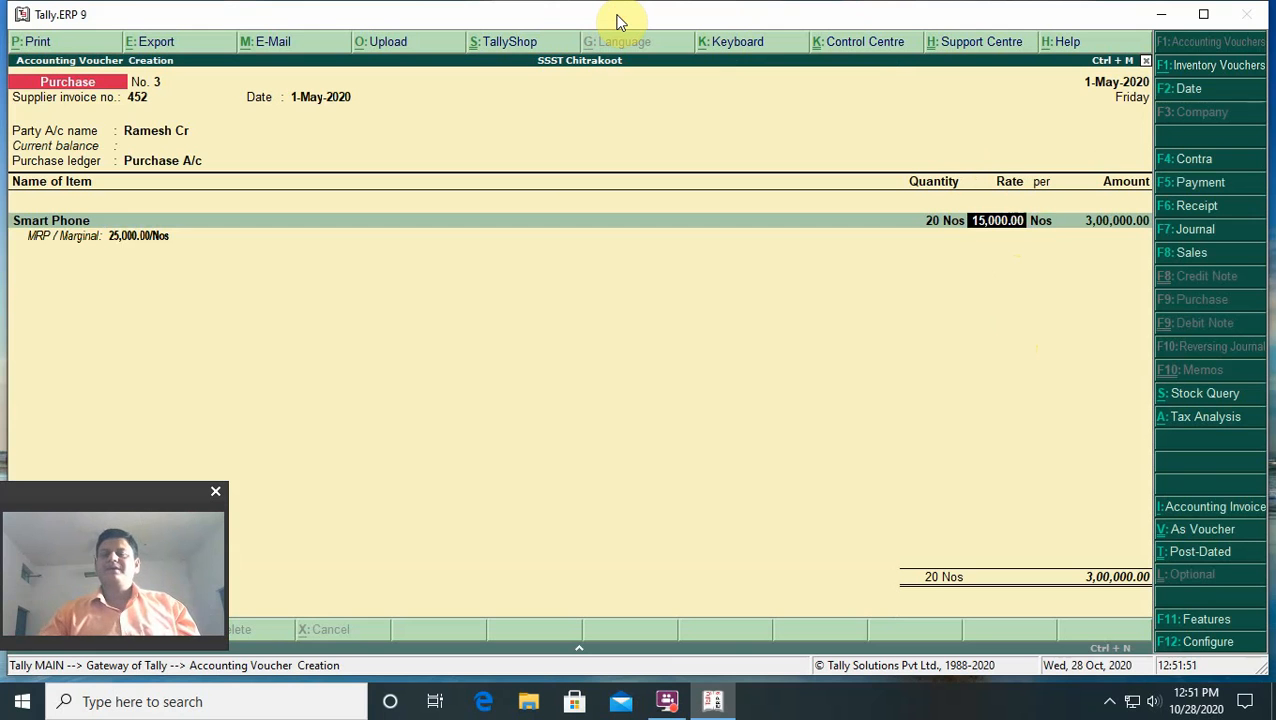
Keep the 15,000.00 rate per Nos for Smart Phone and end the purchase voucher's item list.
{"action": "key", "text": "Return"}
{"action": "key", "text": "Return"}
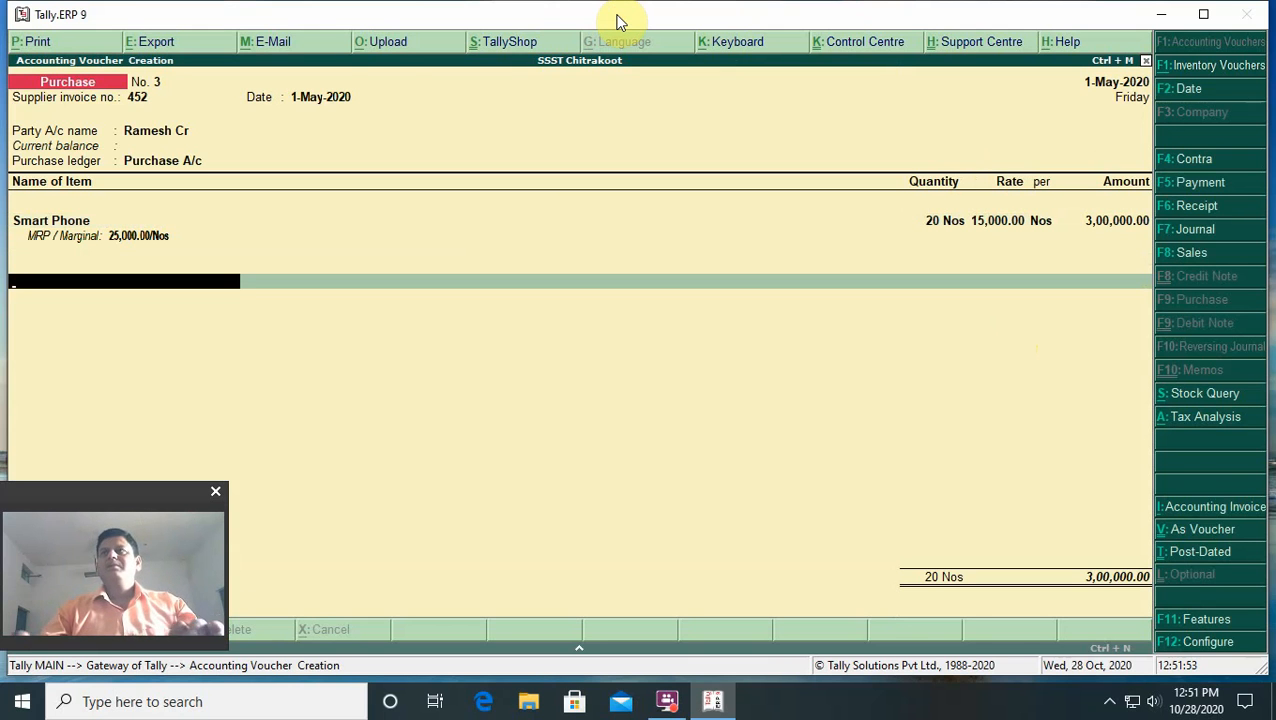
{"action": "key", "text": "Return"}
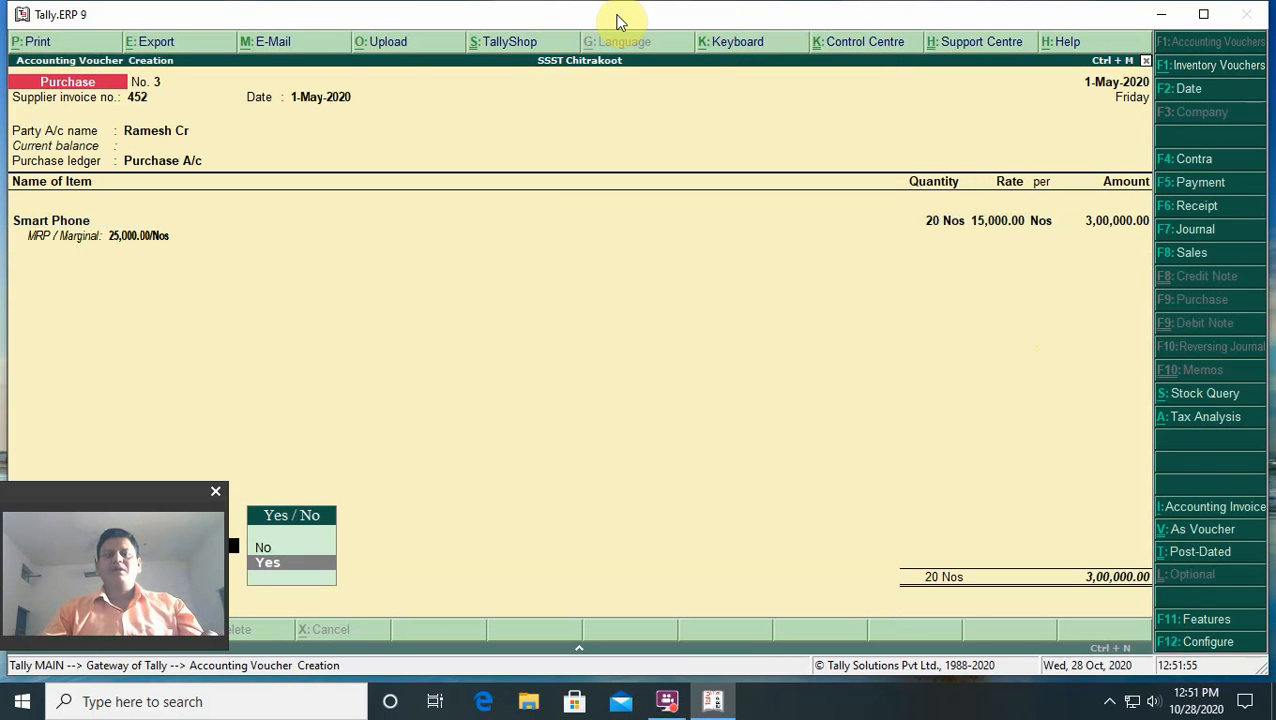
Answer No to providing additional details, leave the narration blank and save the purchase voucher.
{"action": "key", "text": "Up"}
{"action": "key", "text": "Return"}
{"action": "key", "text": "Return"}
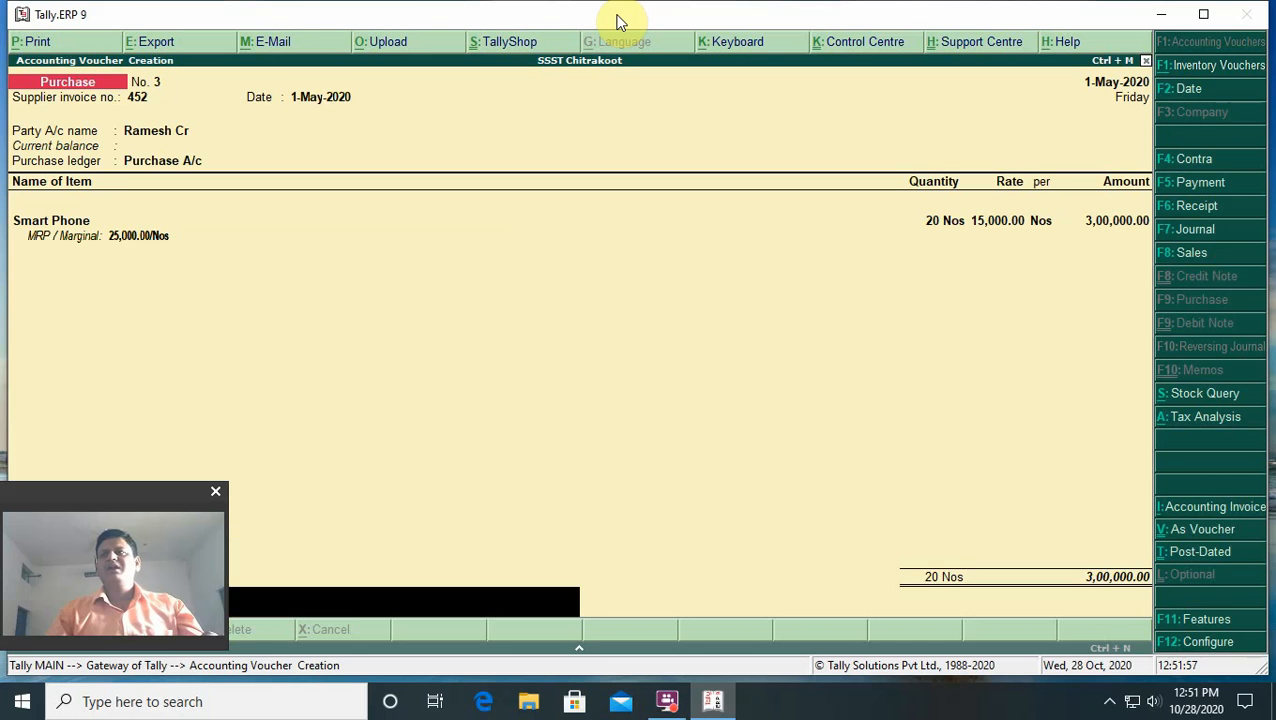
{"action": "key", "text": "Return"}
{"action": "key", "text": "Return"}
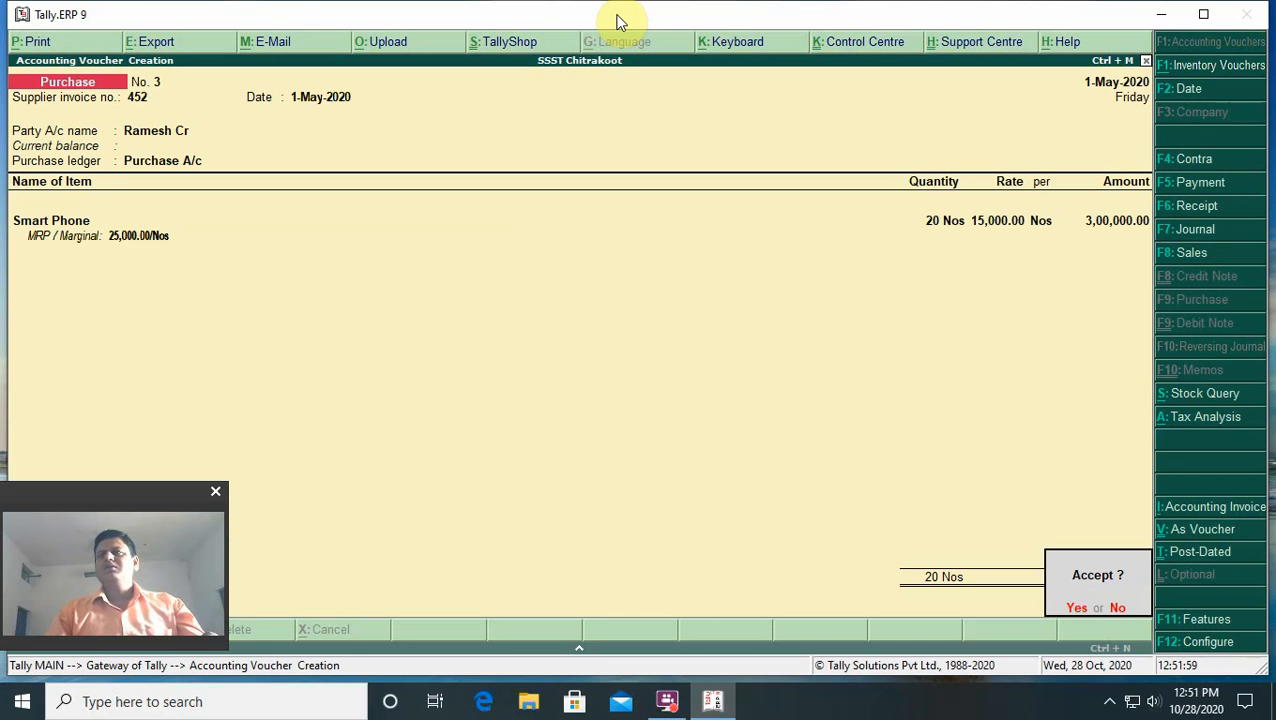
{"action": "key", "text": "Return"}
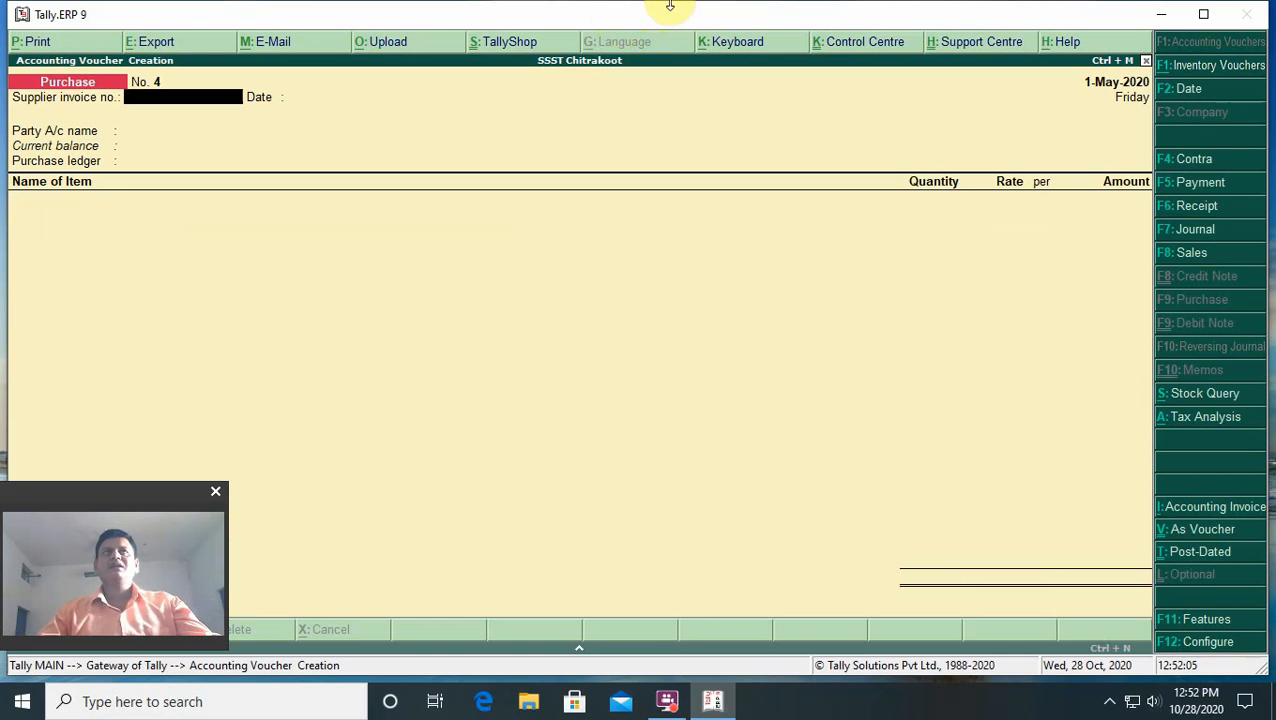
Leave the blank purchase voucher and start a sales voucher dated 2-5-2020.
{"action": "left_click", "coordinate": [665, 12]}
{"action": "key", "text": "y"}
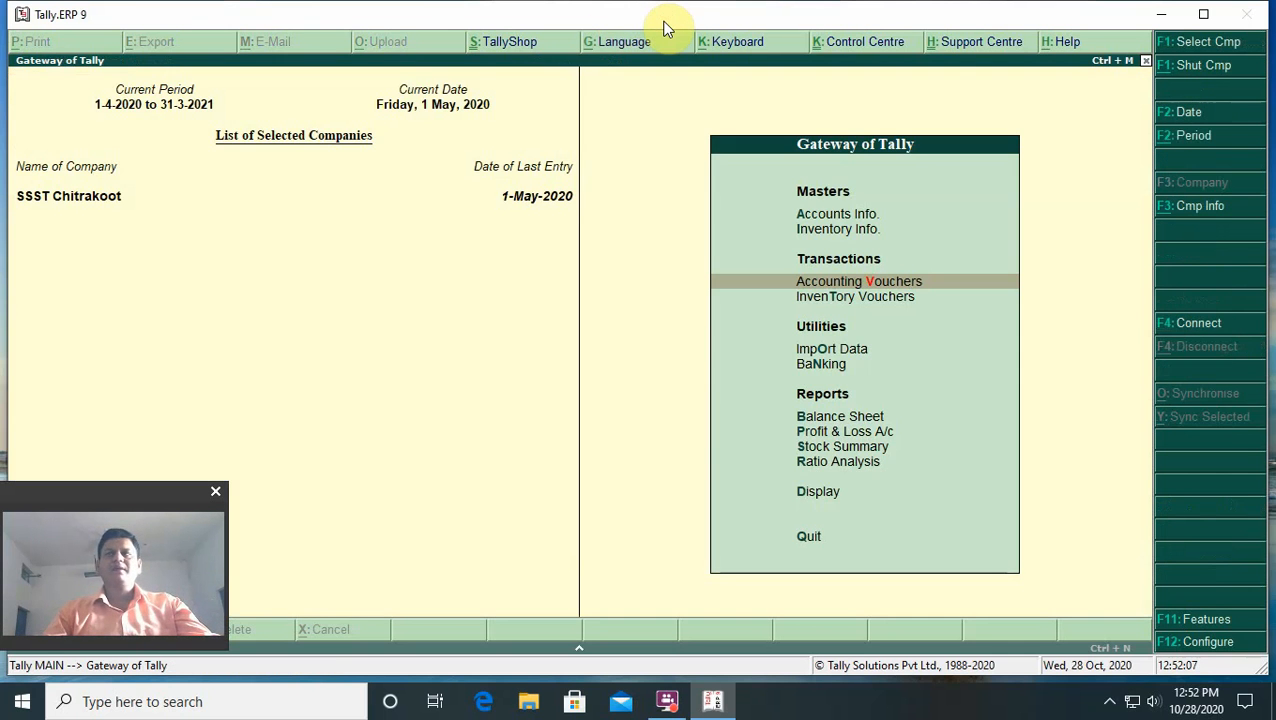
{"action": "key", "text": "Return"}
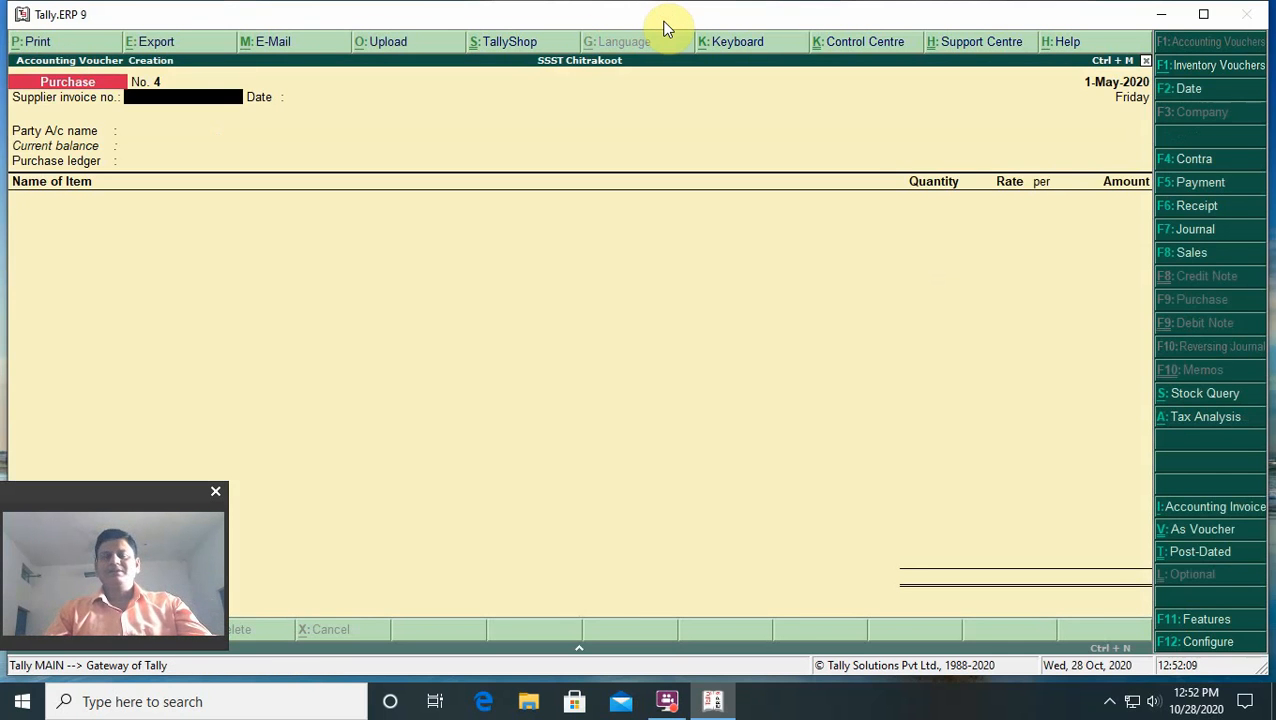
{"action": "key", "text": "F8"}
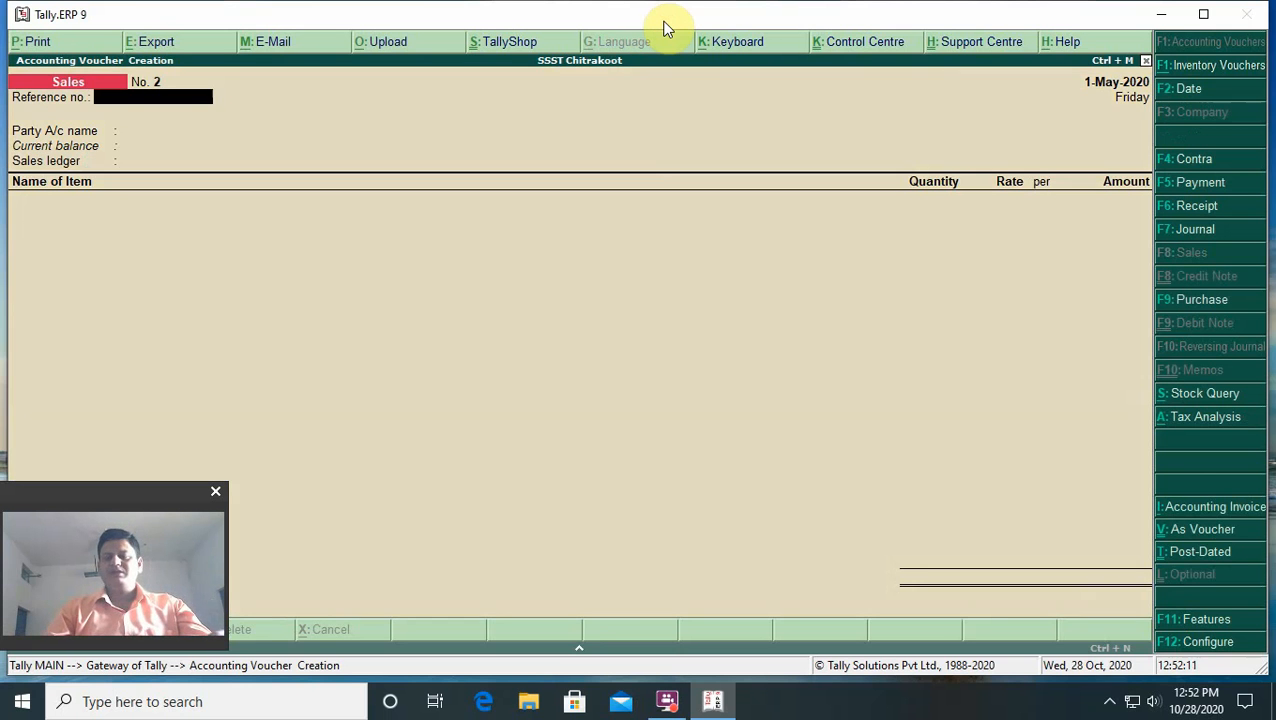
{"action": "key", "text": "F2"}
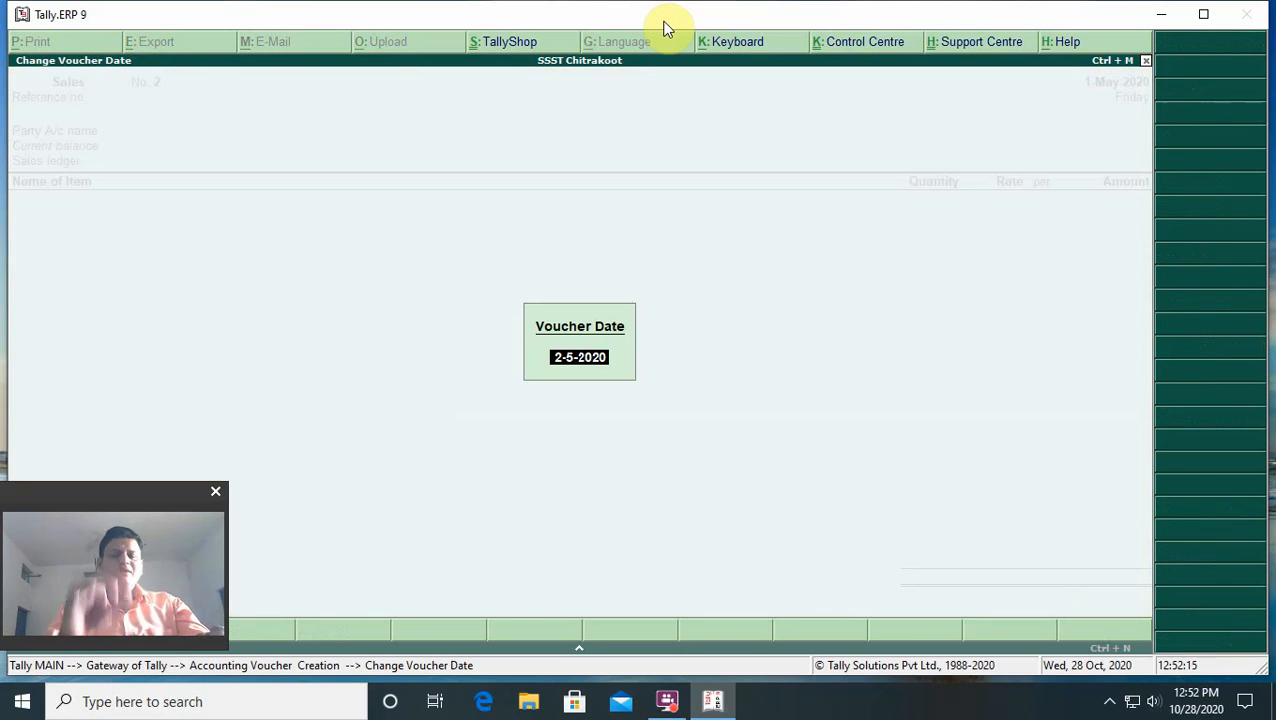
{"action": "key", "text": "Return"}
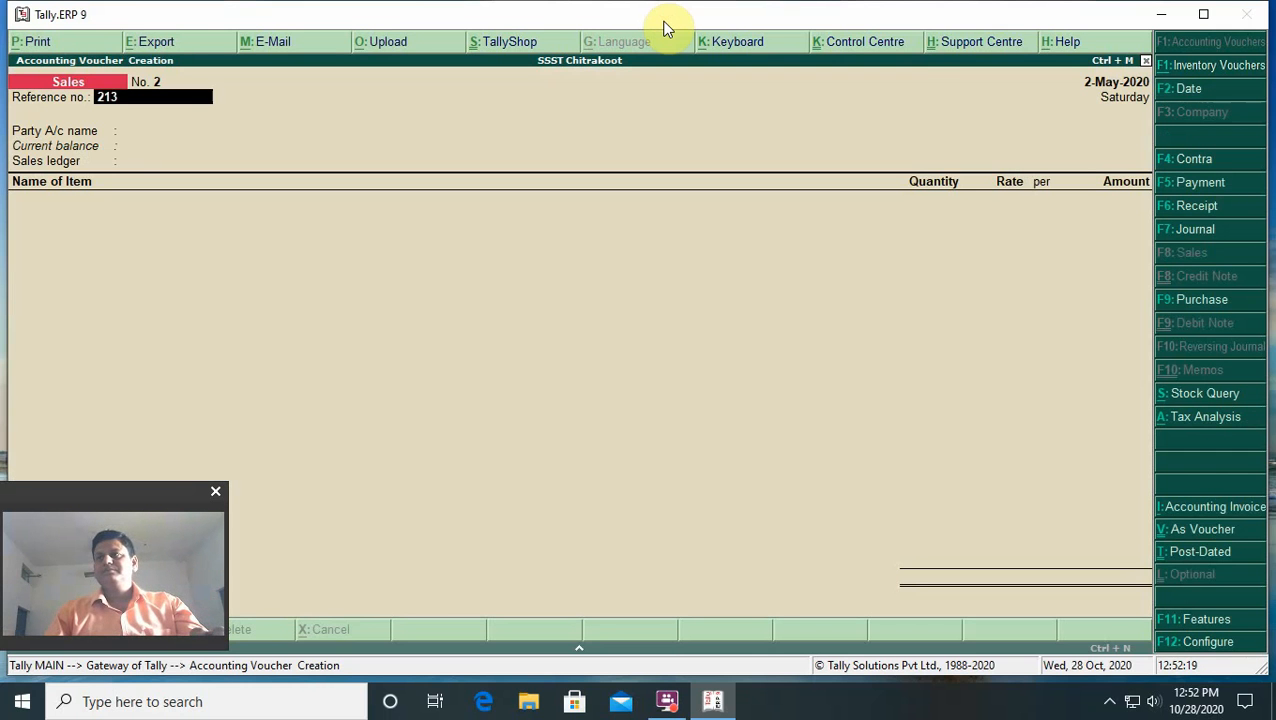
Enter reference number 213 and choose the debtor ledger marked Dr UP as the sales voucher's party account.
{"action": "key", "text": "Return"}
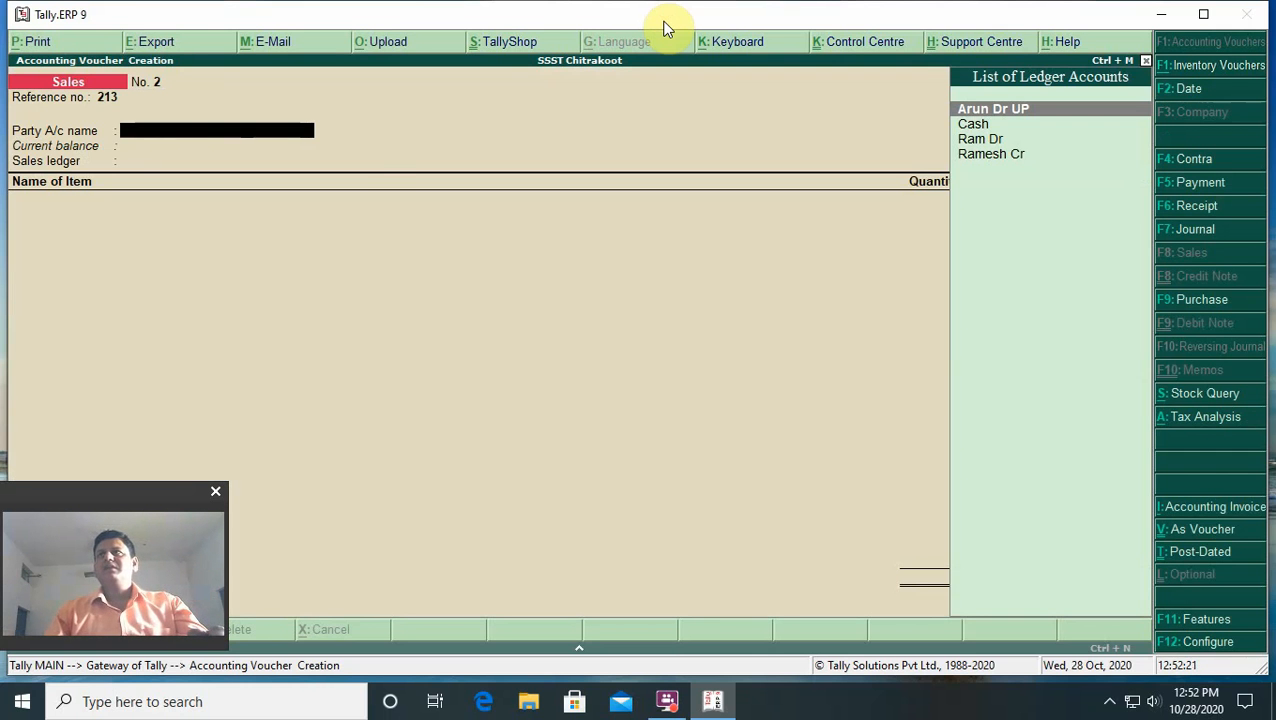
{"action": "key", "text": "Return"}
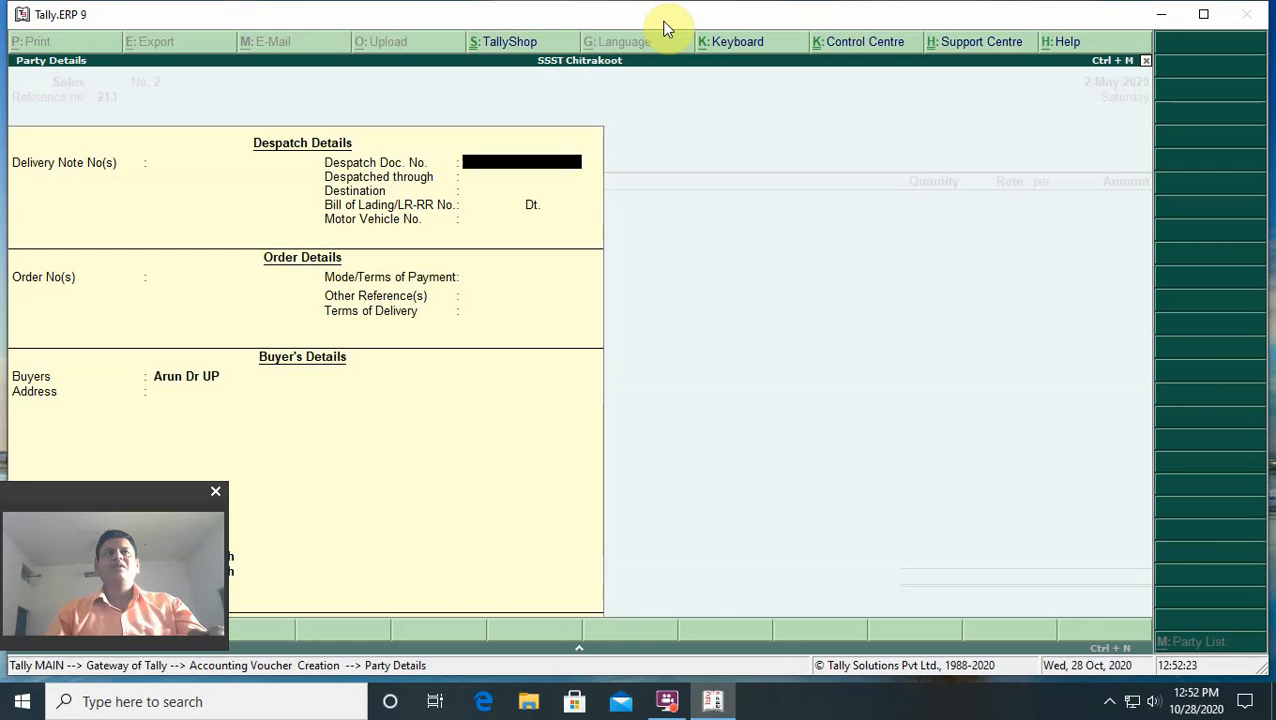
Accept the despatch, order and buyer's details unchanged and select Sales A/c as the sales ledger.
{"action": "key", "text": "Return"}
{"action": "key", "text": "Return"}
{"action": "key", "text": "Return"}
{"action": "key", "text": "Return"}
{"action": "key", "text": "Return"}
{"action": "key", "text": "Return"}
{"action": "key", "text": "Return"}
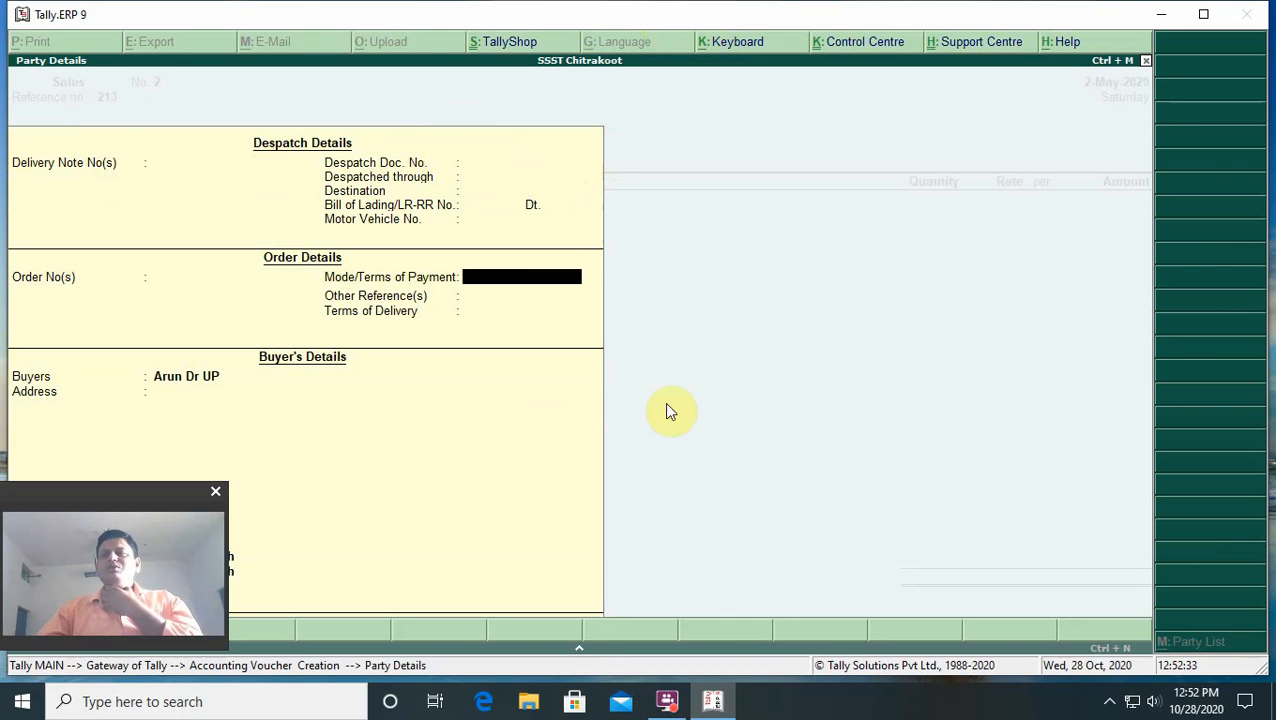
{"action": "key", "text": "Return"}
{"action": "key", "text": "Return"}
{"action": "key", "text": "Return"}
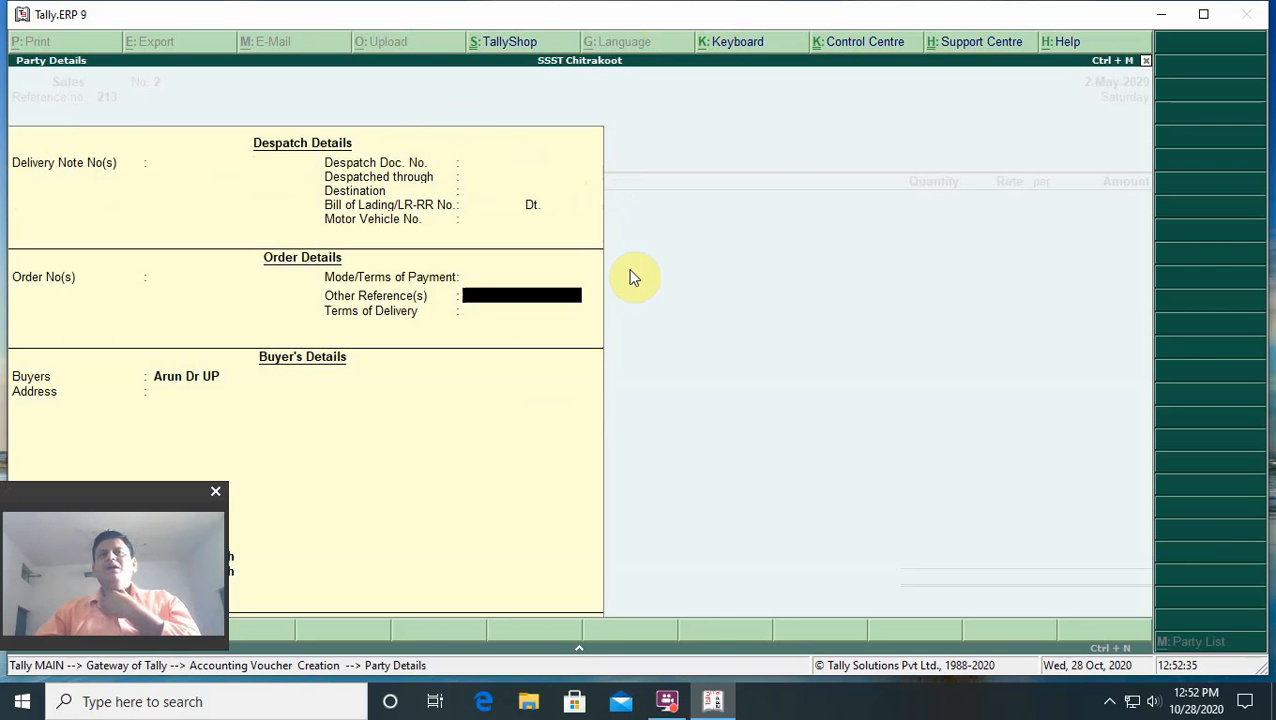
{"action": "key", "text": "Return"}
{"action": "key", "text": "Return"}
{"action": "key", "text": "Return"}
{"action": "key", "text": "Return"}
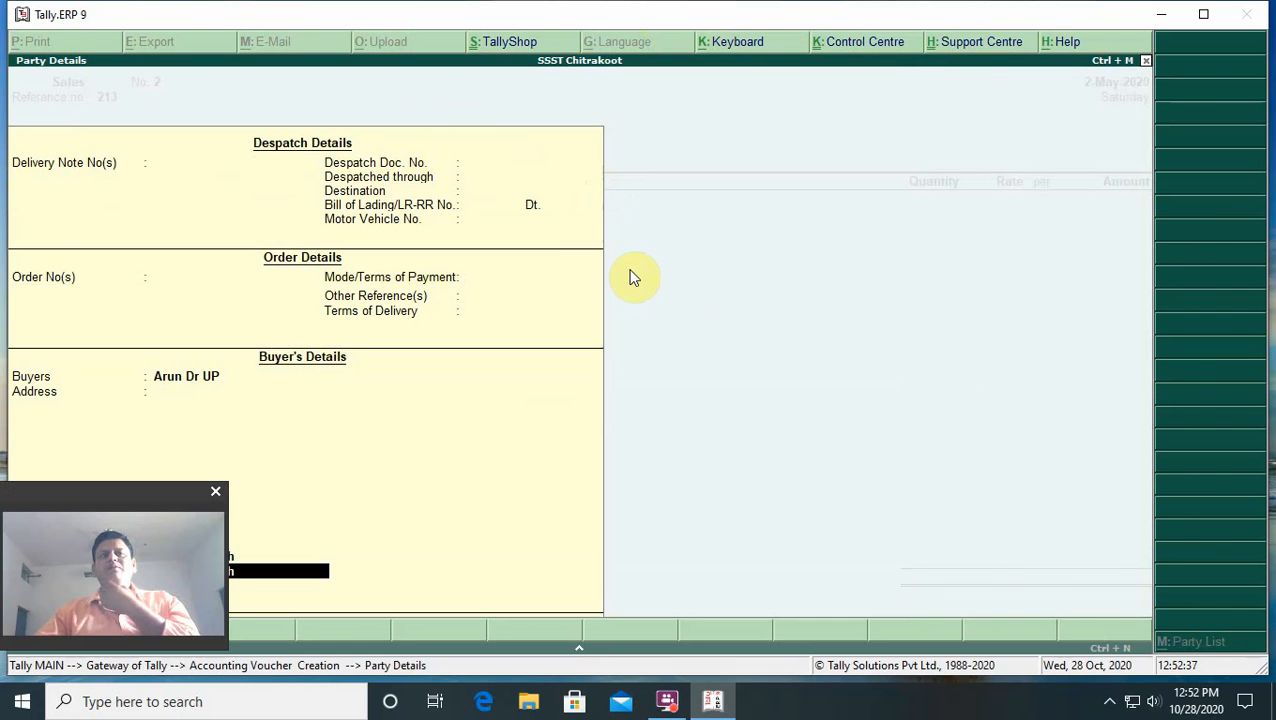
{"action": "key", "text": "Return"}
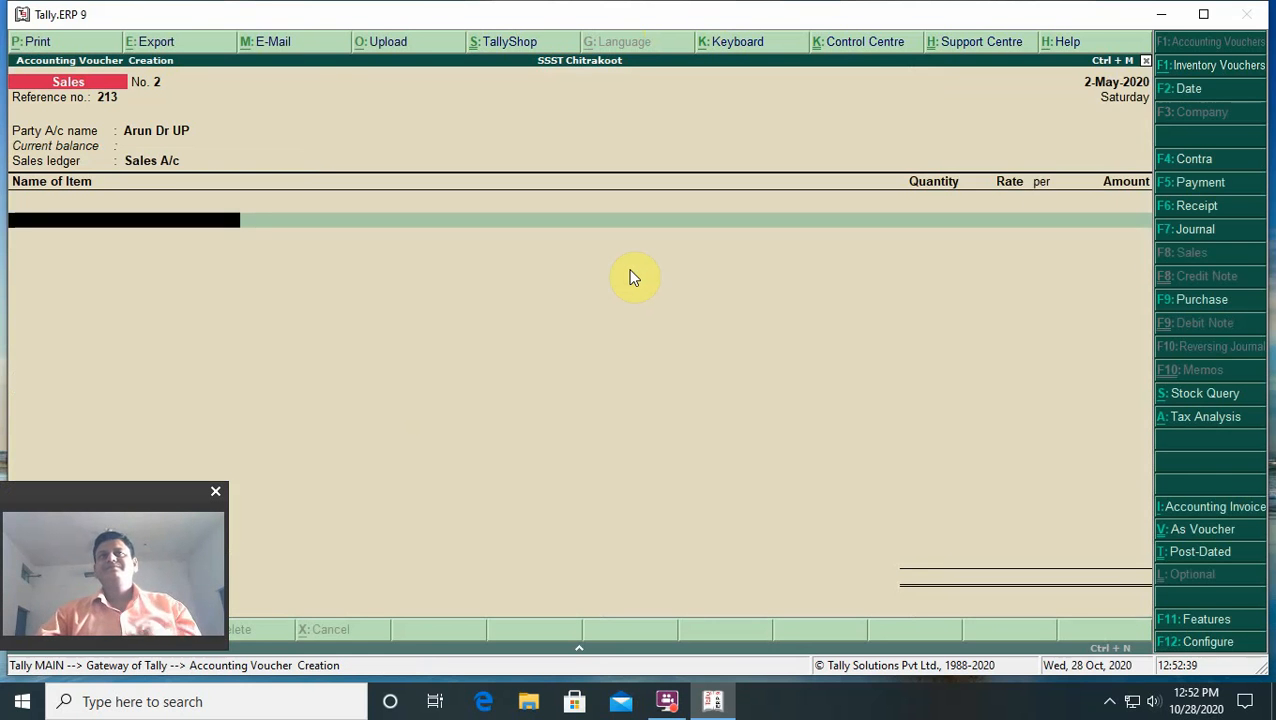
Add the Smart Phone item with MRP 25,000.00/Nos and a quantity of 10 Nos to the sales voucher.
{"action": "key", "text": "Down"}
{"action": "key", "text": "Down"}
{"action": "key", "text": "Down"}
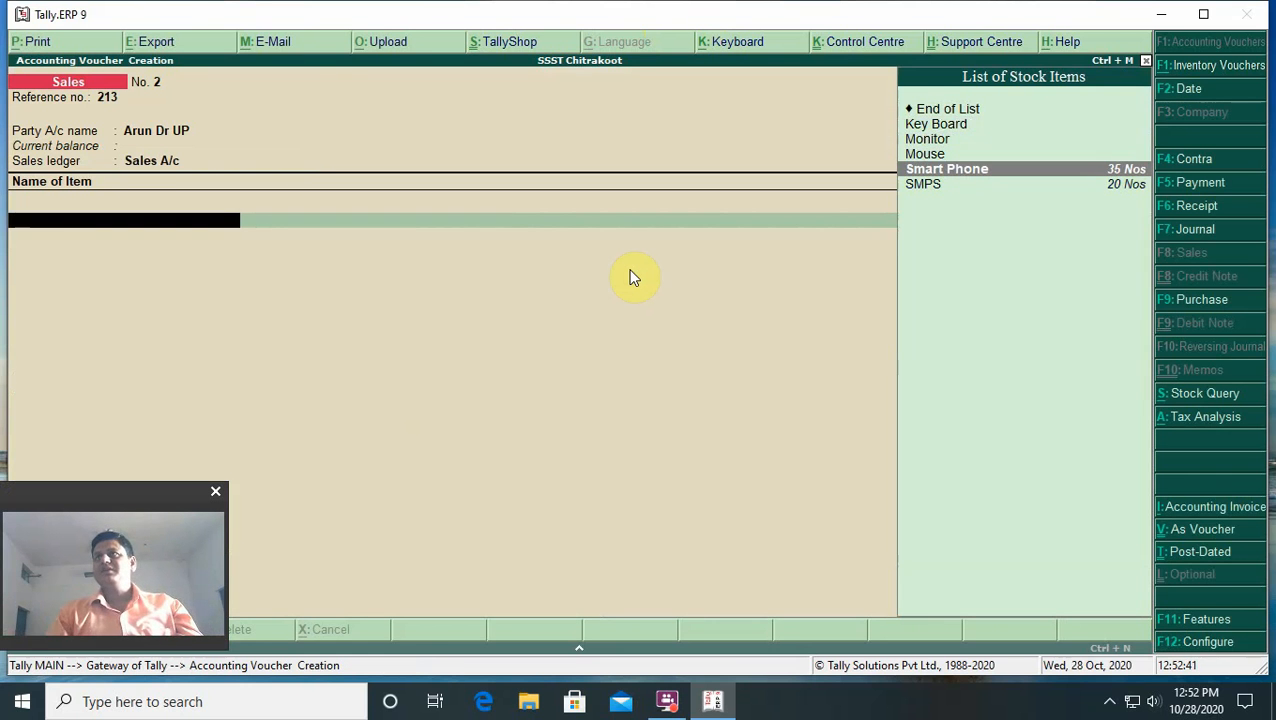
{"action": "key", "text": "Return"}
{"action": "key", "text": "Return"}
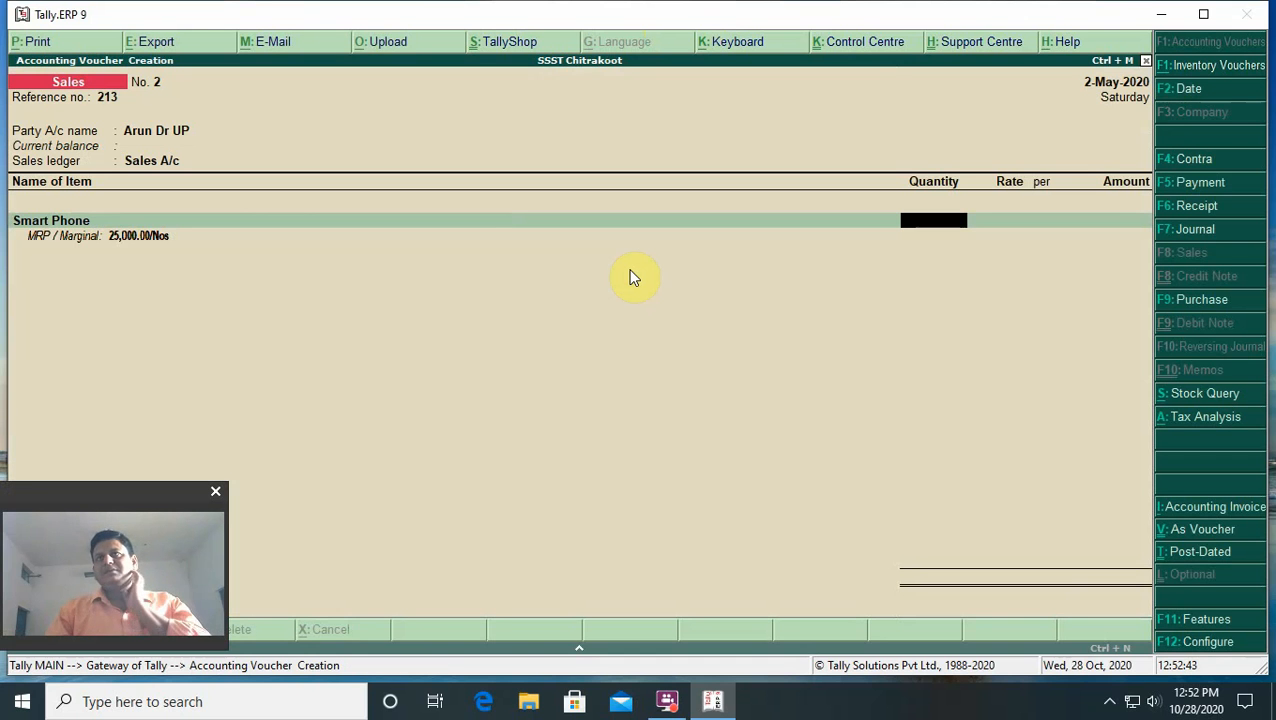
{"action": "type", "text": "10"}
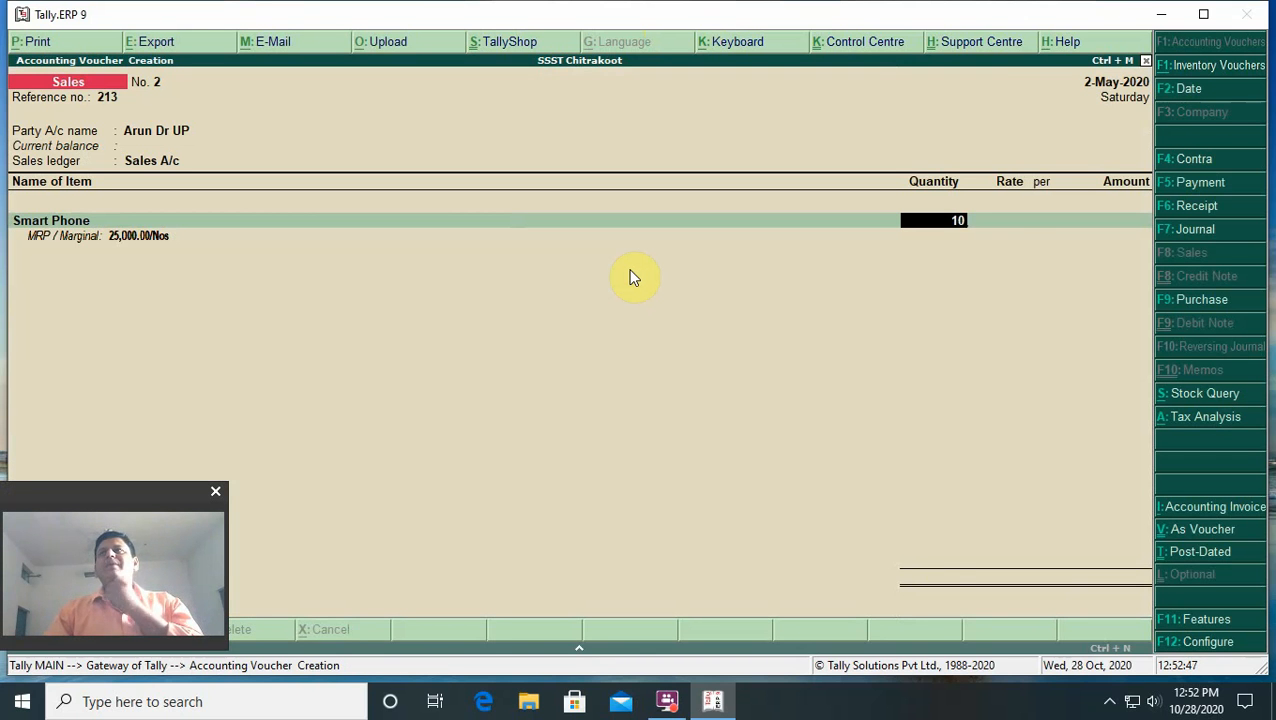
{"action": "key", "text": "Return"}
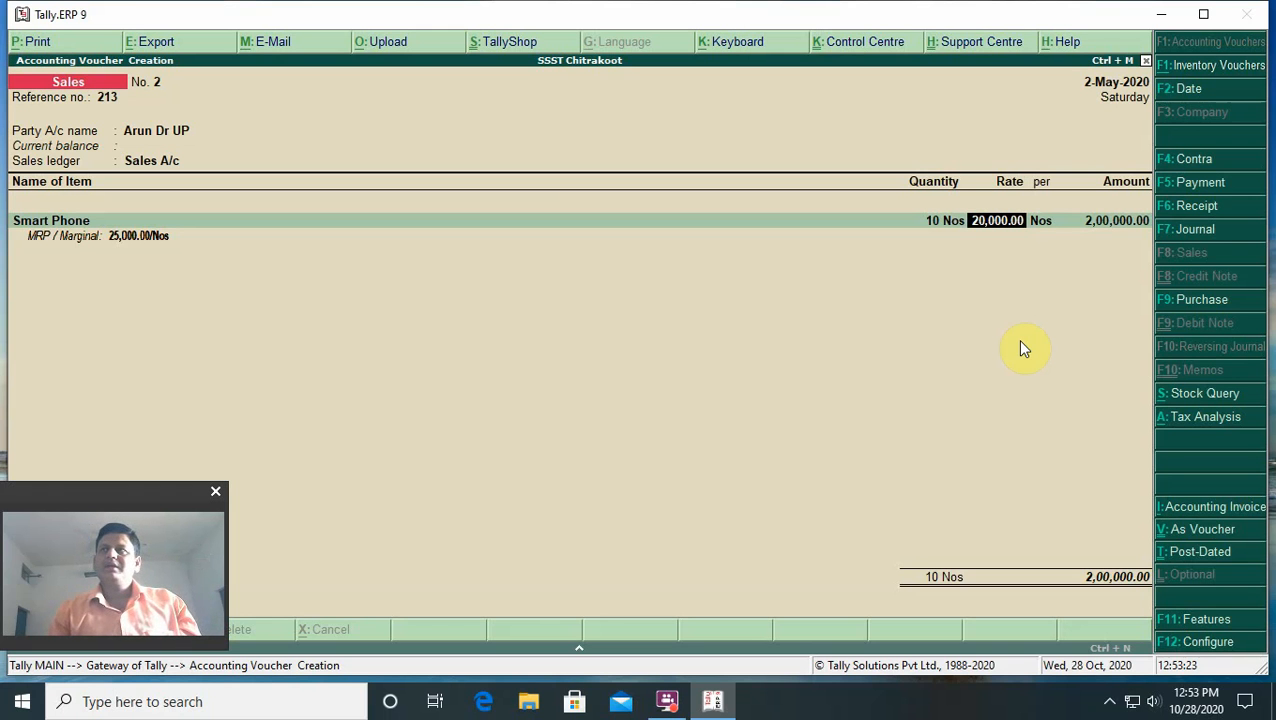
Keep the 20,000.00 rate per Nos for Smart Phone and end the sales voucher's item list.
{"action": "key", "text": "Return"}
{"action": "key", "text": "Return"}
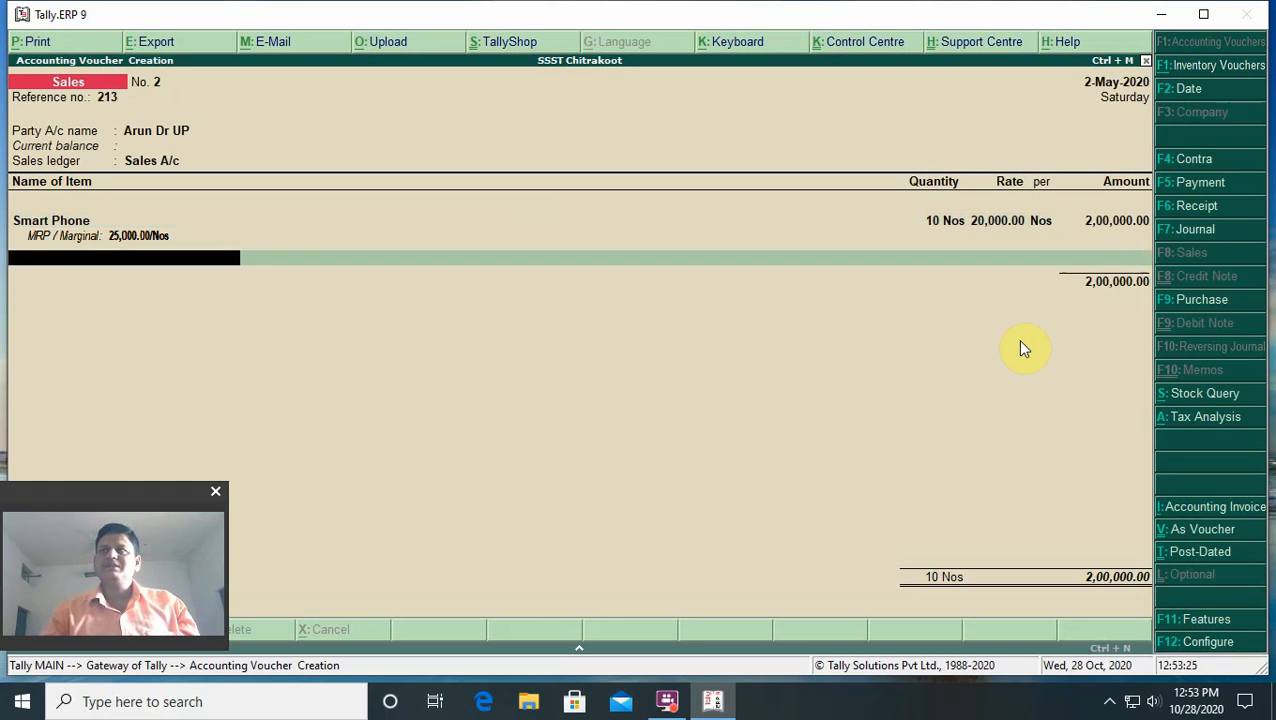
{"action": "key", "text": "Return"}
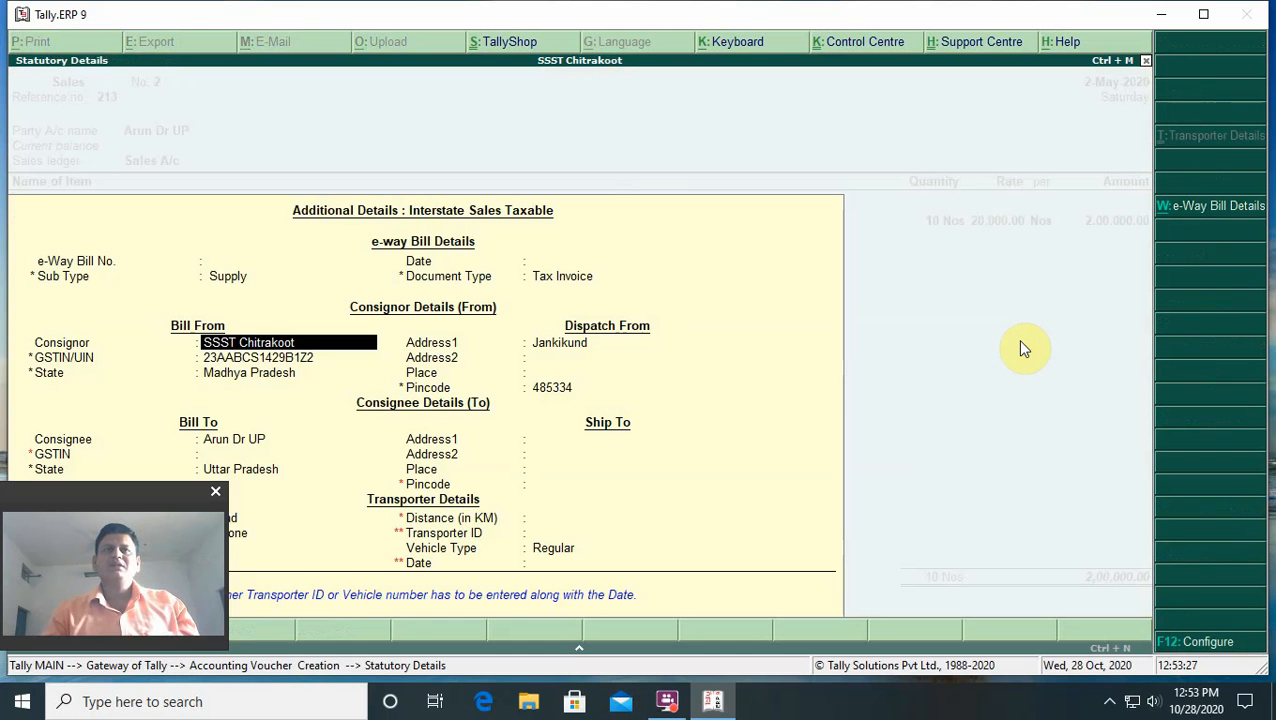
Back out of the e-Way Bill additional details and answer No to providing them for the sales voucher.
{"action": "key", "text": "BackSpace"}
{"action": "key", "text": "BackSpace"}
{"action": "key", "text": "BackSpace"}
{"action": "key", "text": "BackSpace"}
{"action": "key", "text": "BackSpace"}
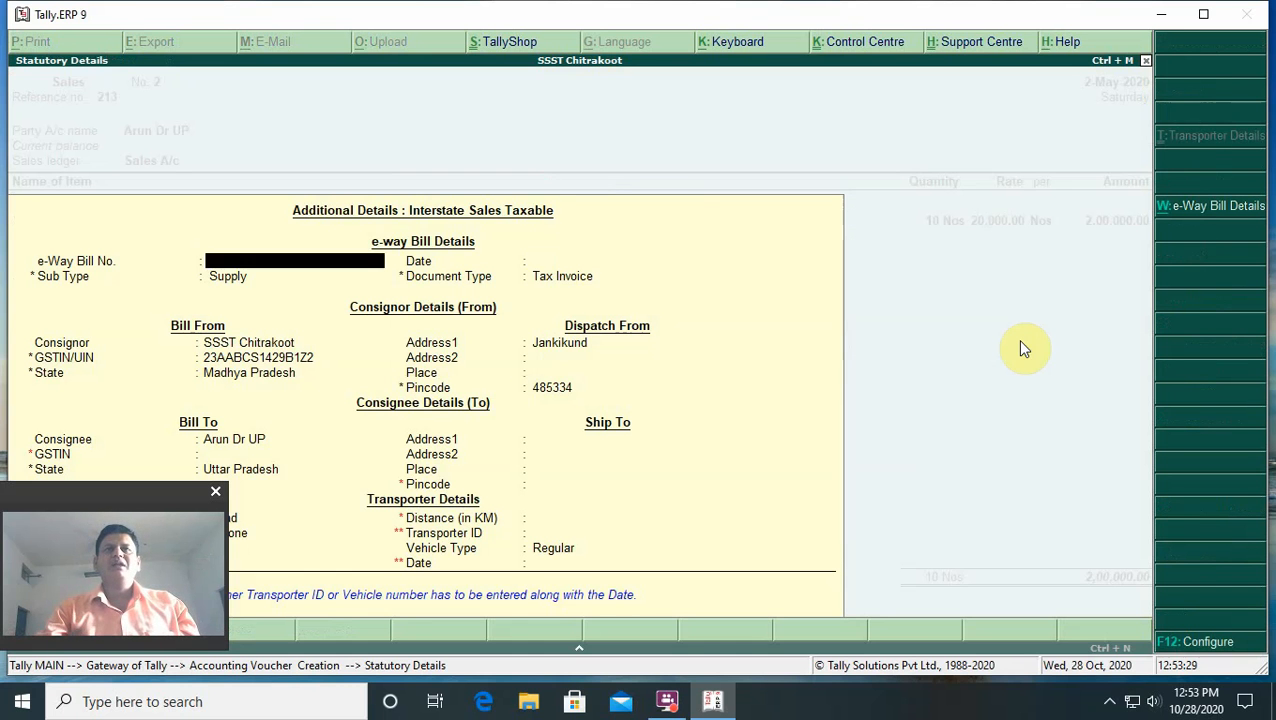
{"action": "key", "text": "Up"}
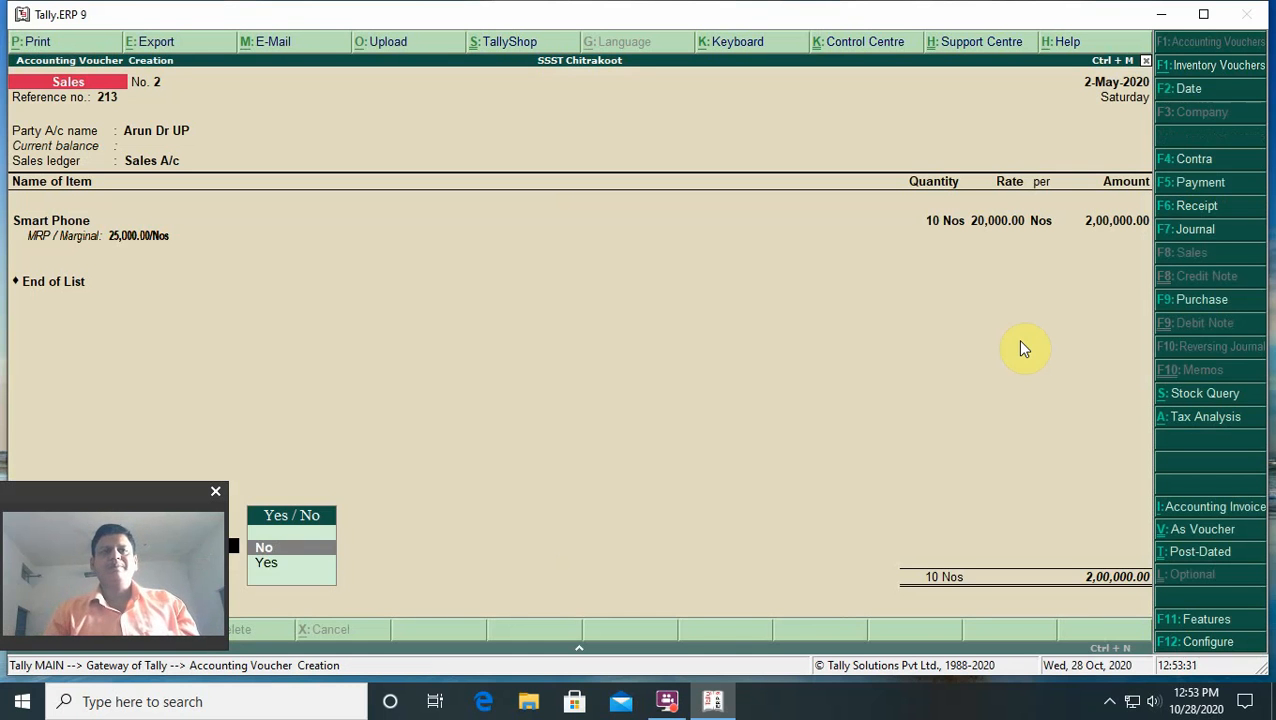
{"action": "key", "text": "Return"}
Leave the narration blank, dismiss the tax and e-Way Bill warning and save the sales voucher.
{"action": "key", "text": "Return"}
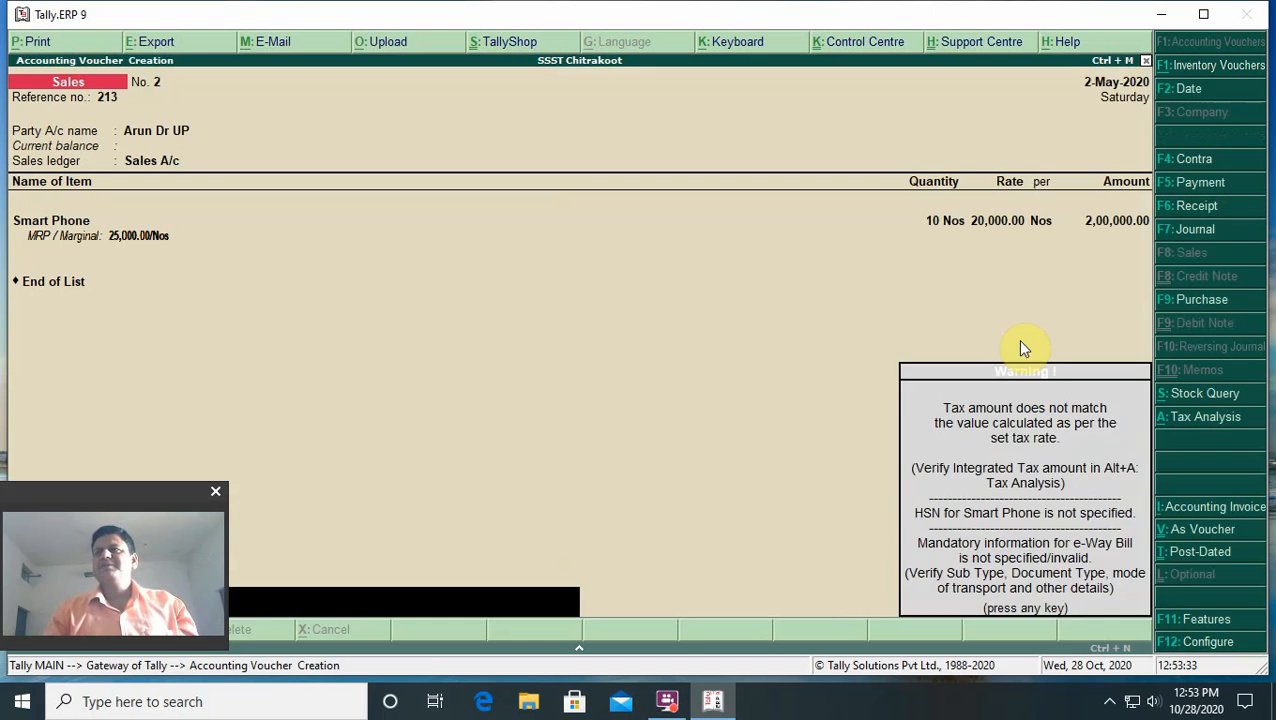
{"action": "key", "text": "Return"}
{"action": "key", "text": "Return"}
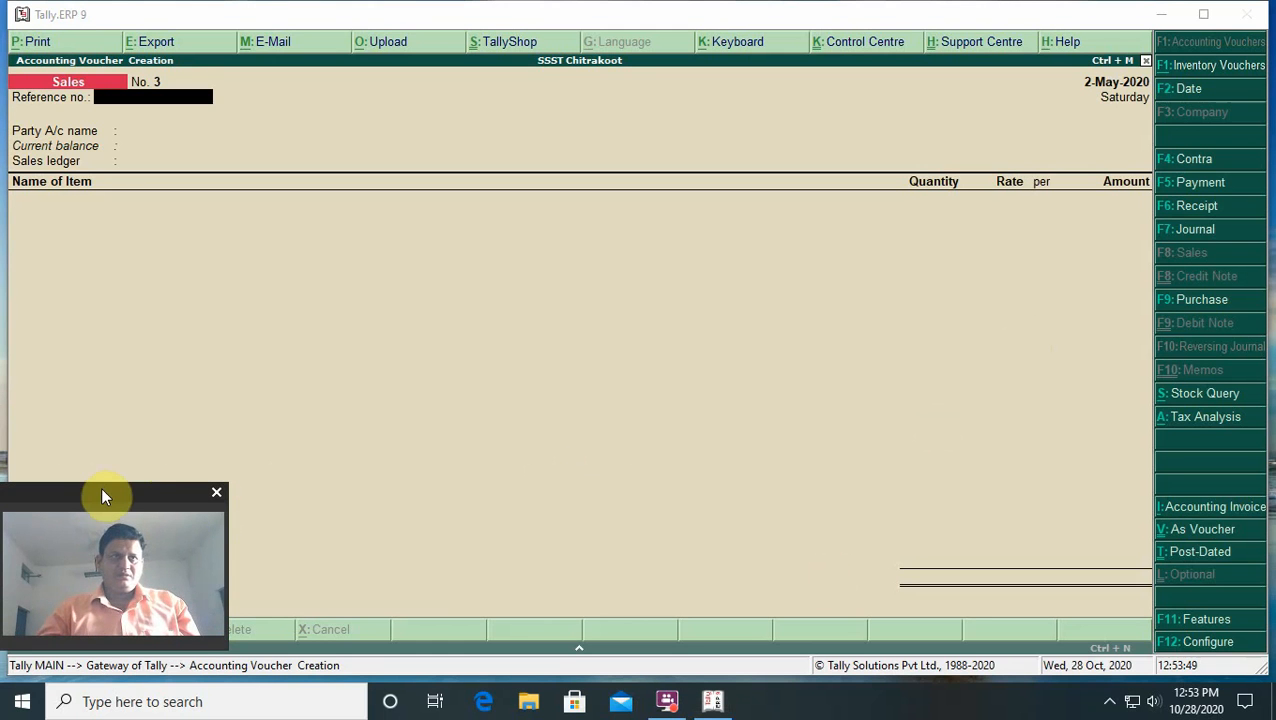
{"action": "left_click_drag", "start_coordinate": [104, 494], "coordinate": [1153, 518]}
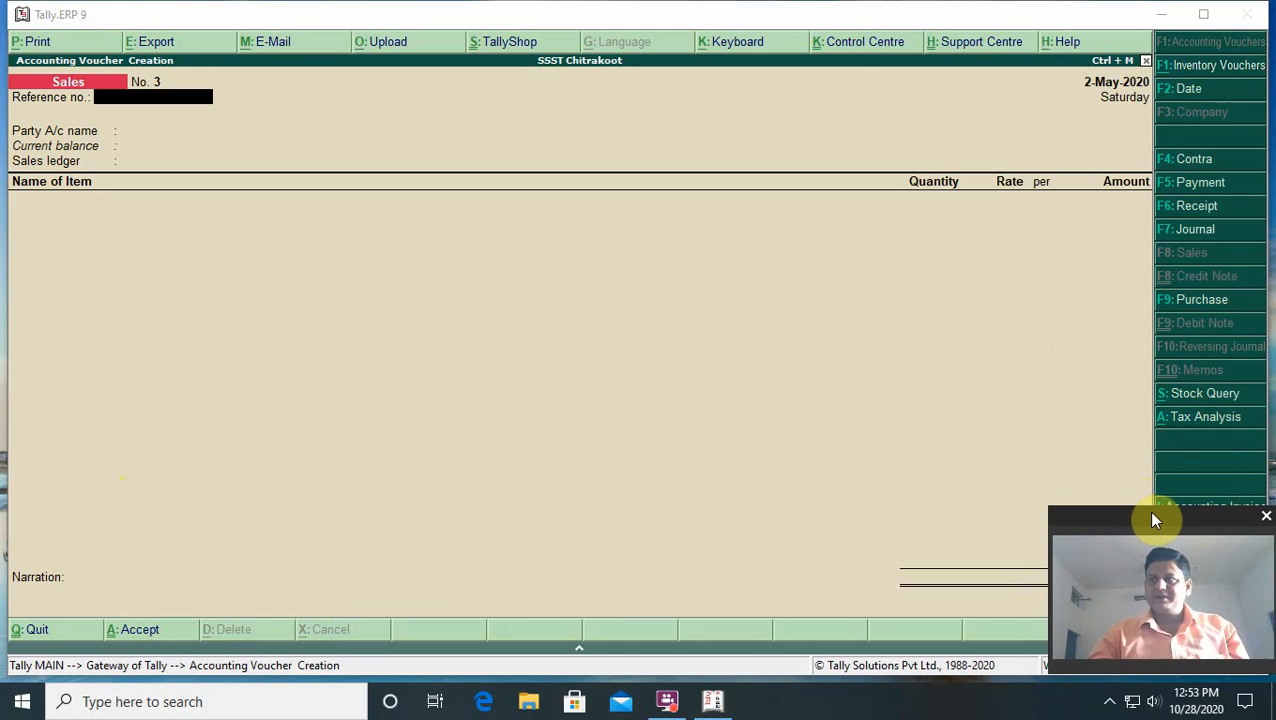